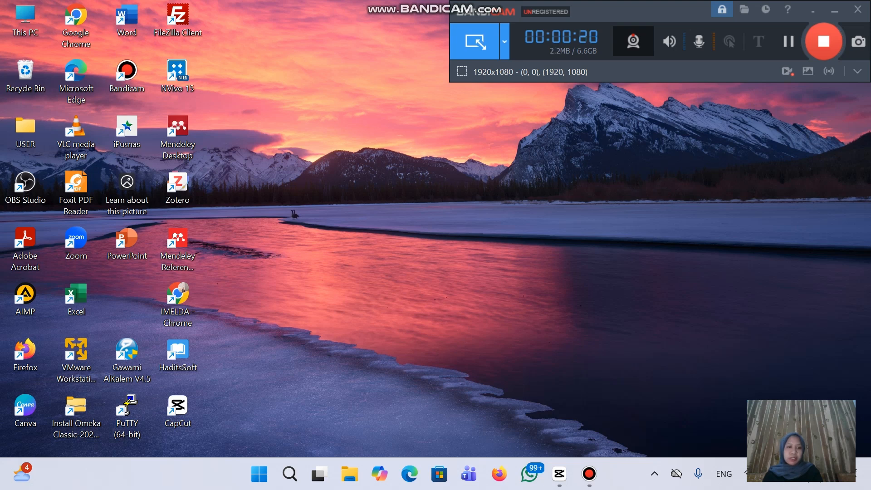
# Open File Explorer and browse to Local Disk (C:), where the Foxit PDF Editor archive is stored
pyautogui.click(350, 474)
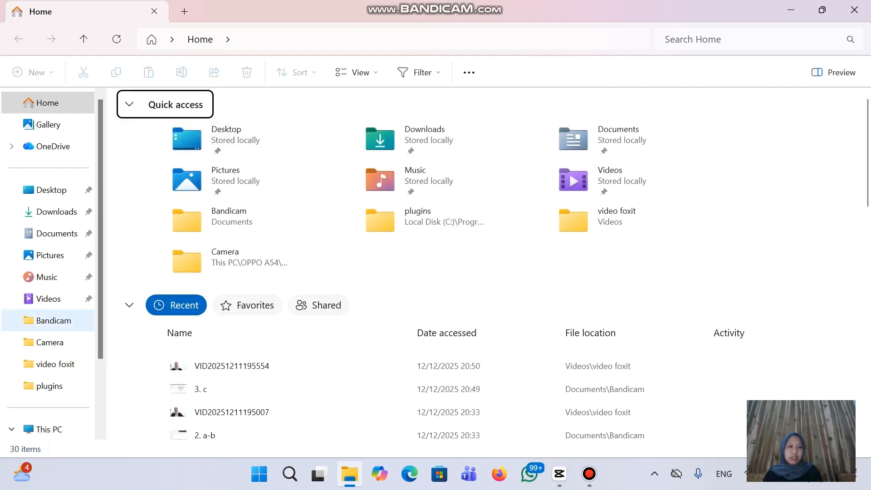
pyautogui.scroll(-3, 49, 320)
pyautogui.click(59, 338)
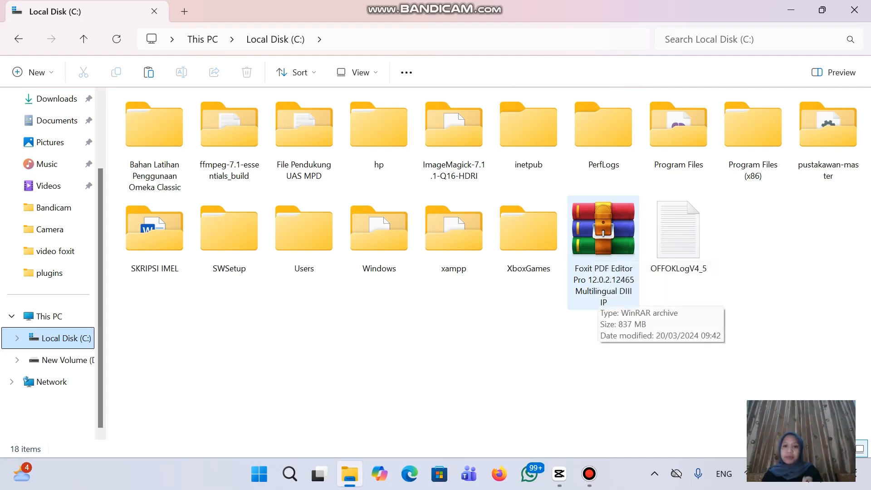
# Extract the Foxit PDF Editor archive here with WinRAR and open the new Foxit PDF Editor folder
pyautogui.click(598, 290)
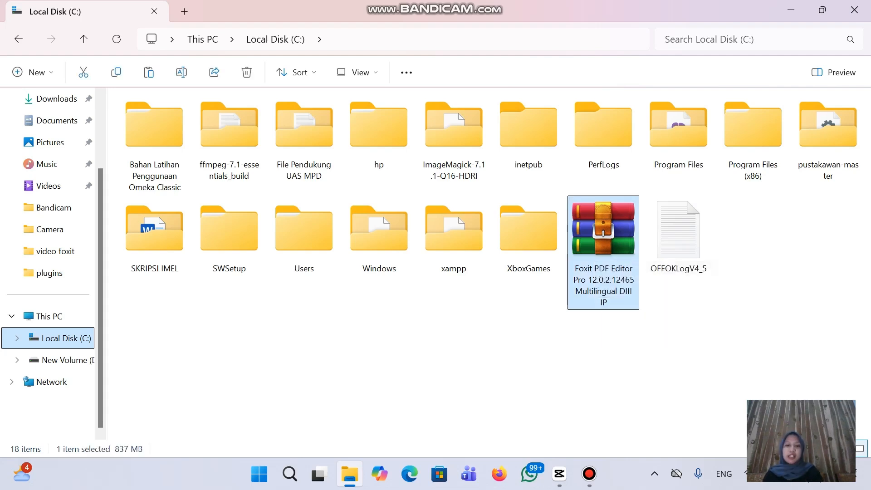
pyautogui.rightClick(599, 291)
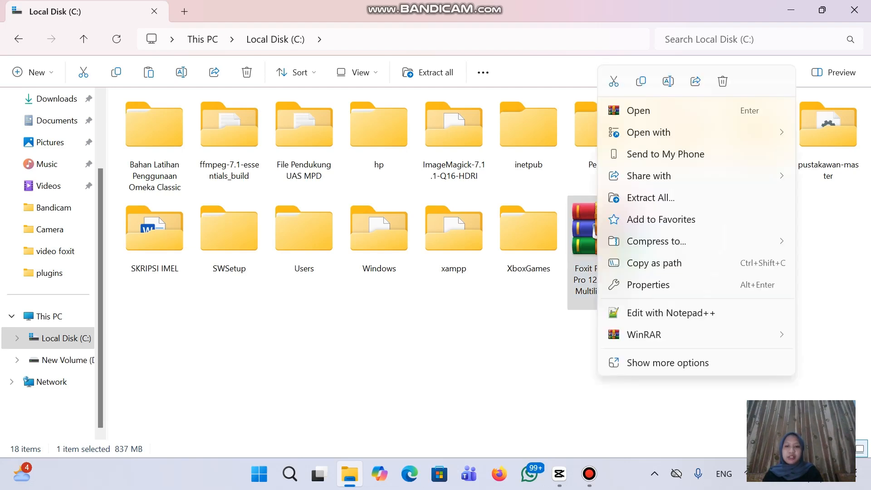
pyautogui.moveTo(644, 335)
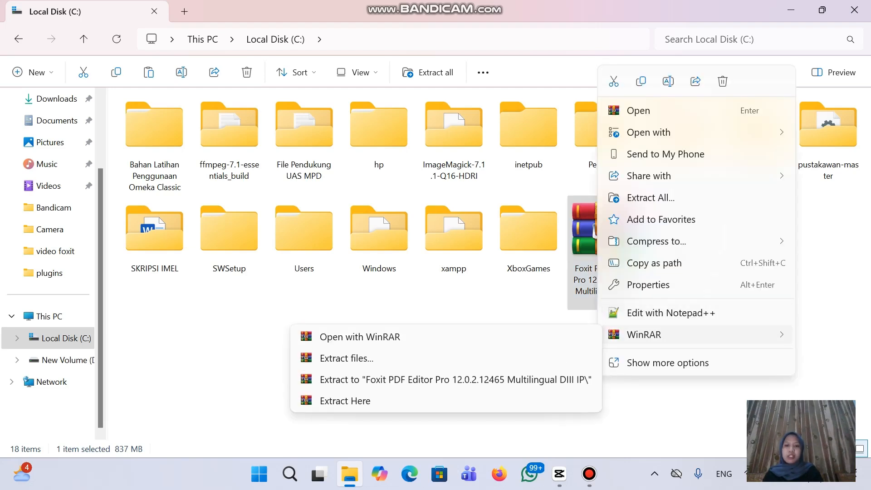
pyautogui.click(345, 400)
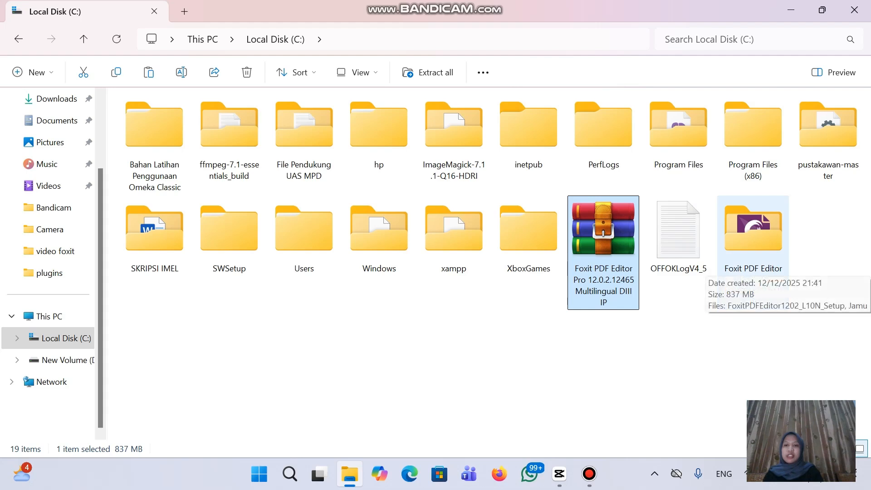
pyautogui.doubleClick(753, 263)
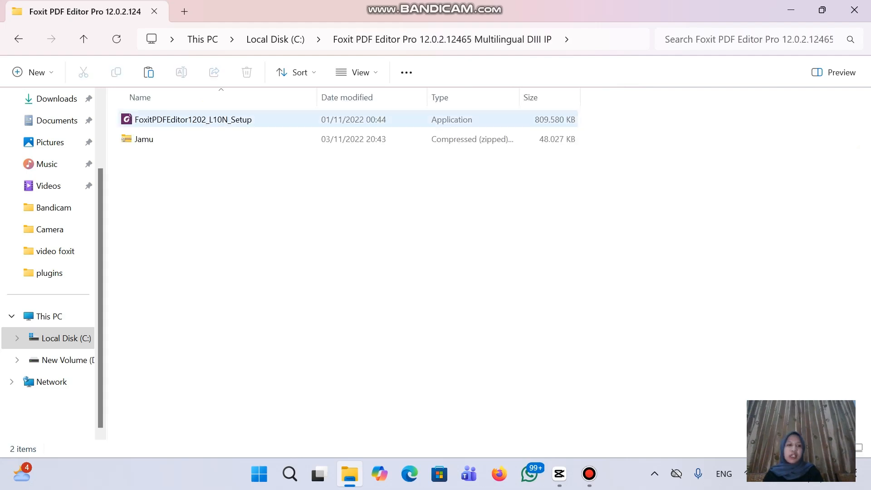
# Quick Install FoxitPDFEditor1202_L10N_Setup with the licence accepted and Help improve unticked, then close the installer
pyautogui.doubleClick(226, 119)
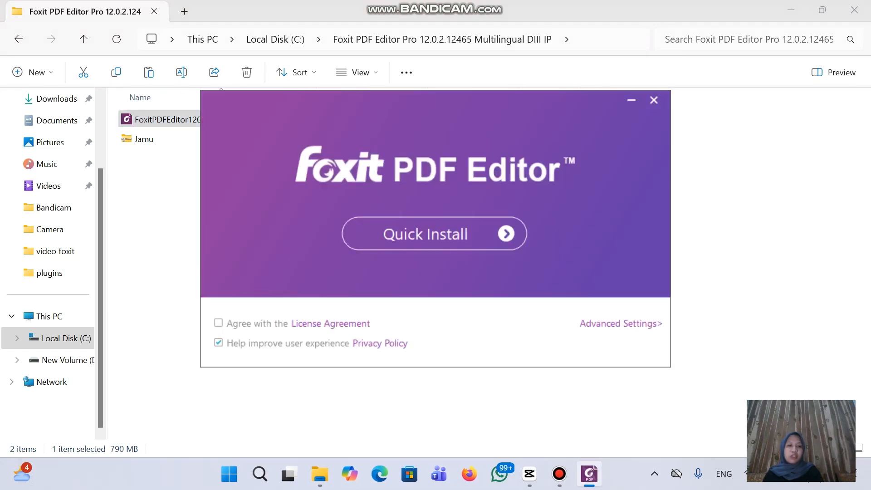
pyautogui.click(219, 323)
pyautogui.click(219, 343)
pyautogui.click(434, 233)
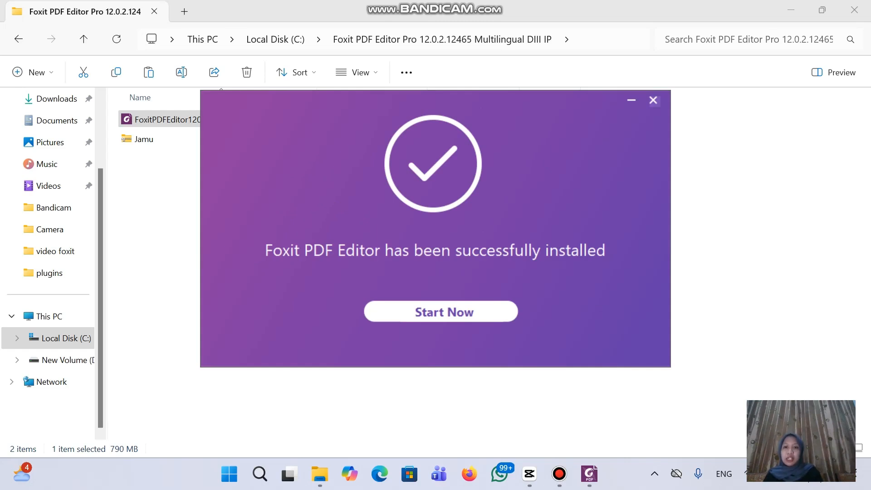
pyautogui.click(653, 100)
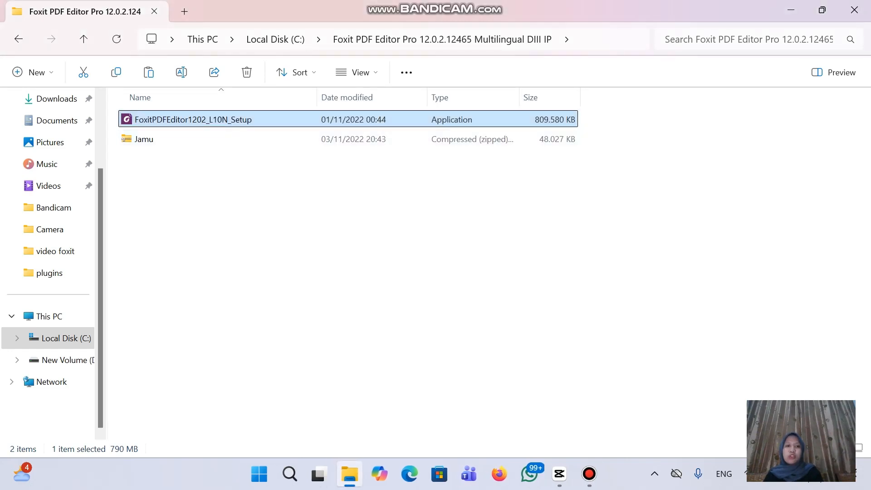
# Extract Jamu.zip into the current folder with WinRAR
pyautogui.click(144, 140)
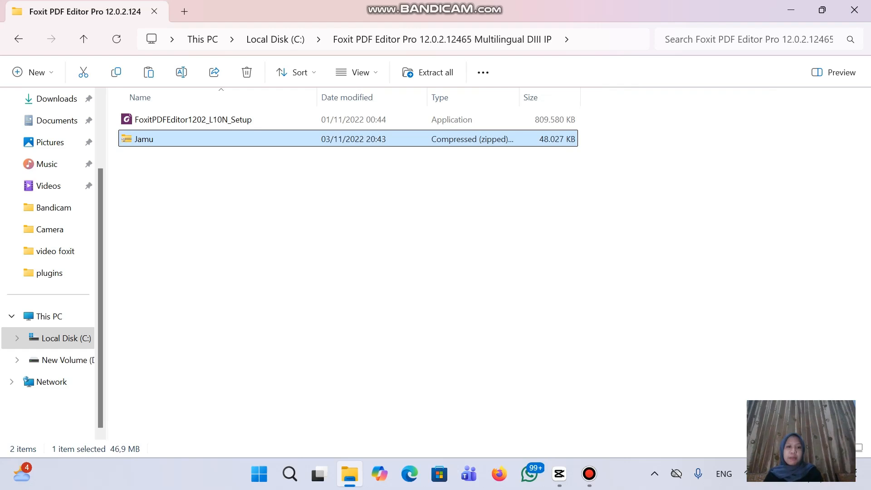
pyautogui.rightClick(316, 139)
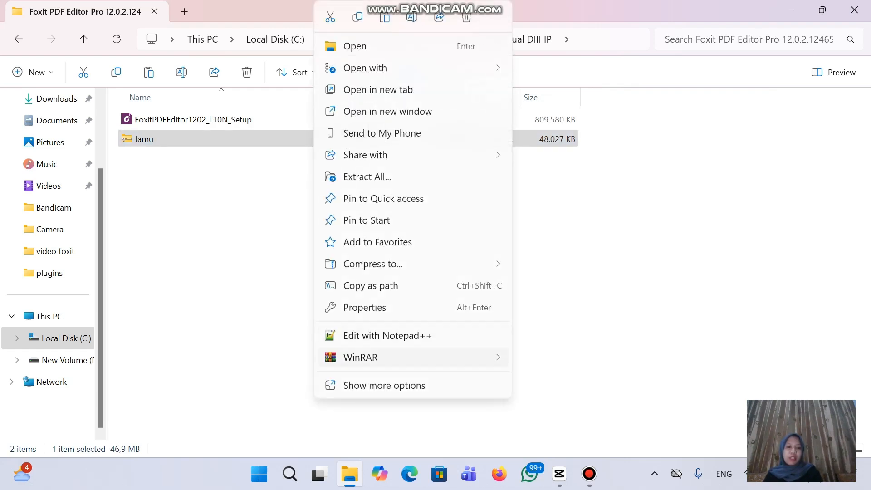
pyautogui.moveTo(363, 357)
pyautogui.click(563, 423)
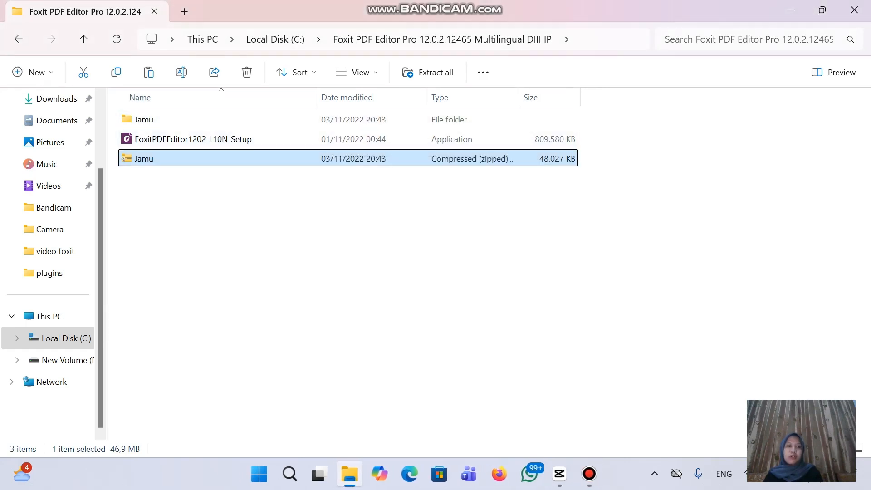
# In the Jamu folder, copy the plugins folder and FoxitPDFEditor, then minimise Explorer
pyautogui.doubleClick(154, 120)
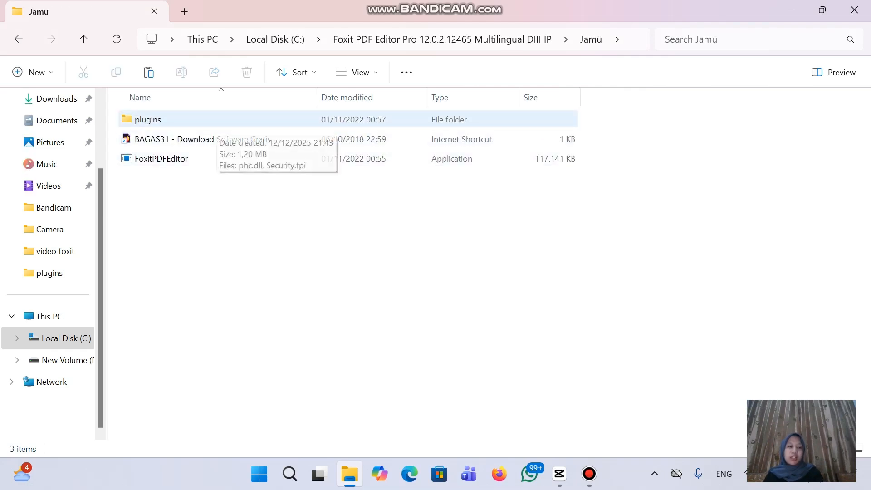
pyautogui.click(219, 120)
pyautogui.keyDown('ctrl'); pyautogui.click(219, 140); pyautogui.keyUp('ctrl')
pyautogui.hotkey('shift', 'Down')
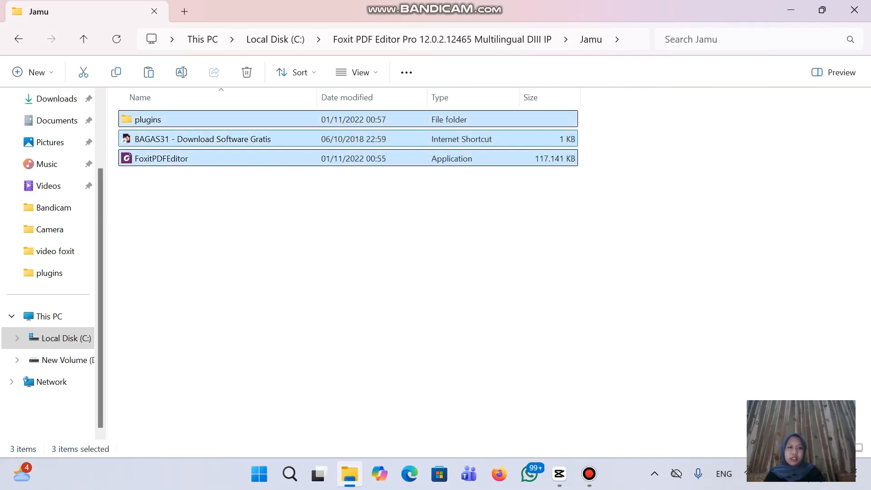
pyautogui.keyDown('ctrl'); pyautogui.click(219, 139); pyautogui.keyUp('ctrl')
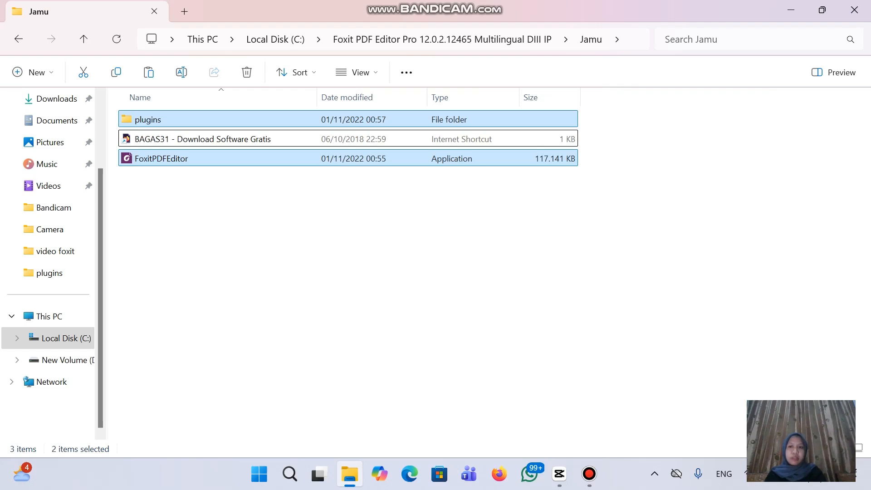
pyautogui.click(791, 10)
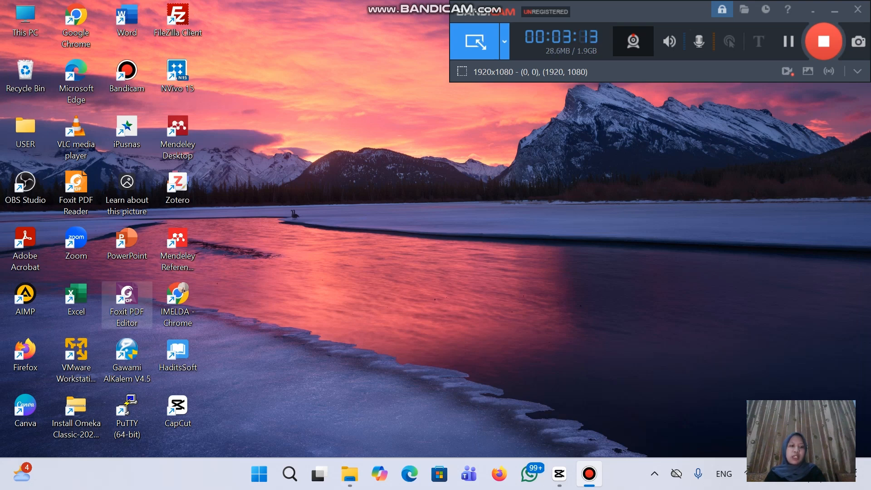
# Open Foxit PDF Editor's installation folder through the desktop shortcut's Properties > Open File Location
pyautogui.rightClick(127, 300)
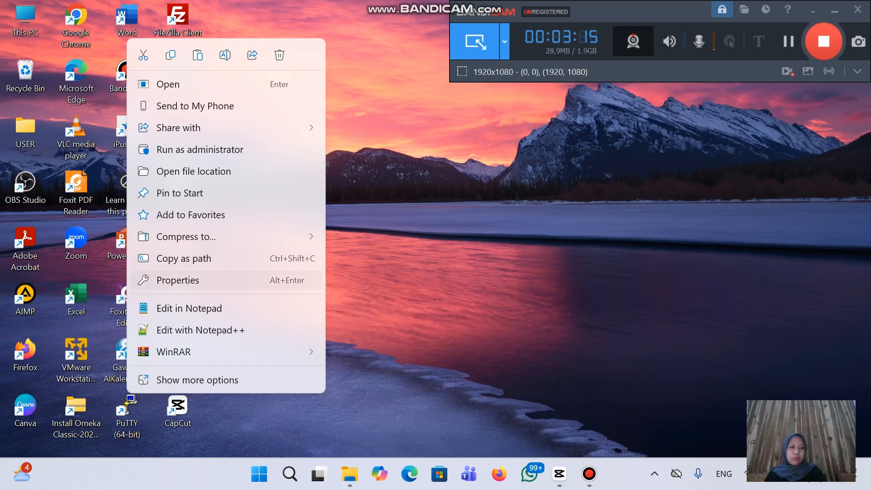
pyautogui.click(178, 280)
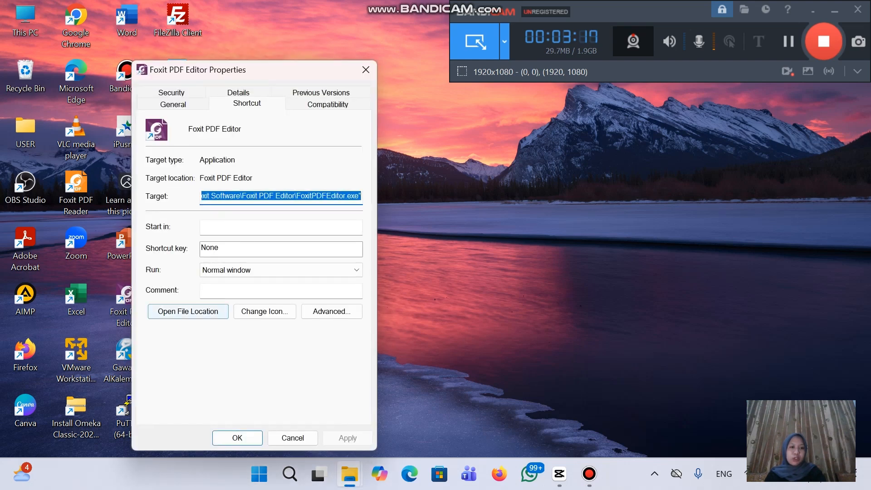
pyautogui.click(188, 312)
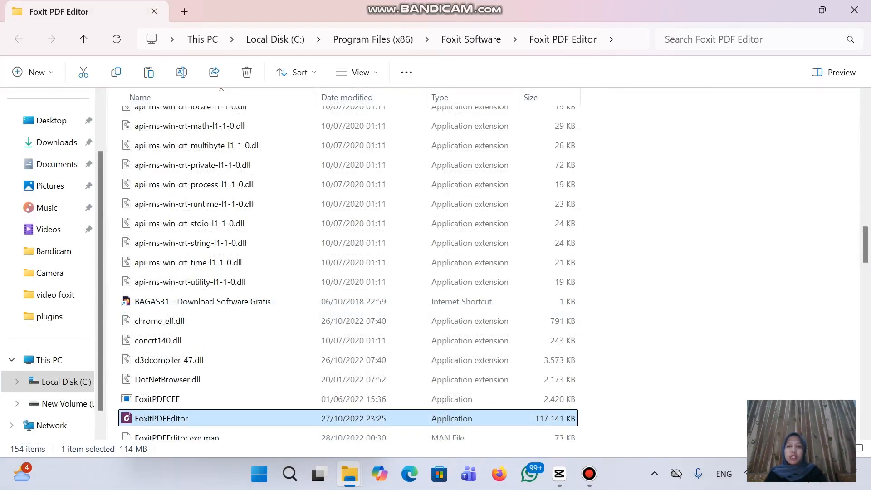
# Paste the Jamu files, replacing existing ones with admin permission, then close the folder and Properties
pyautogui.hotkey('ctrl', 'v')
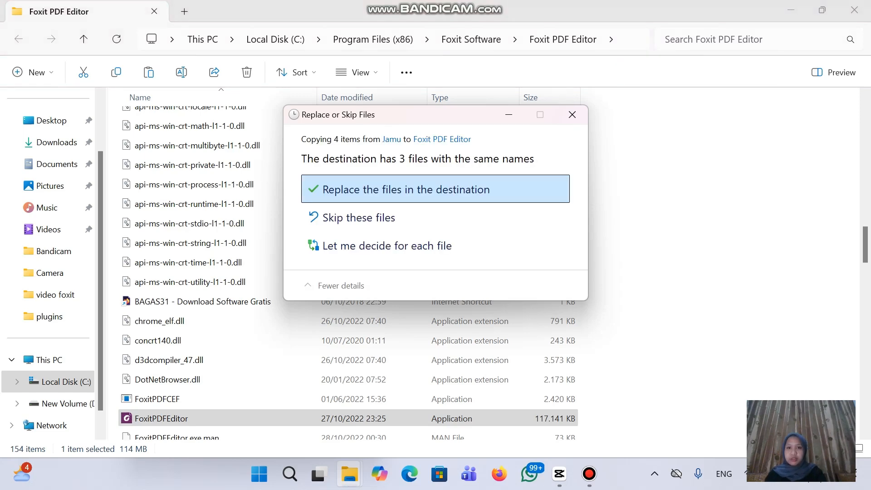
pyautogui.press('Return')
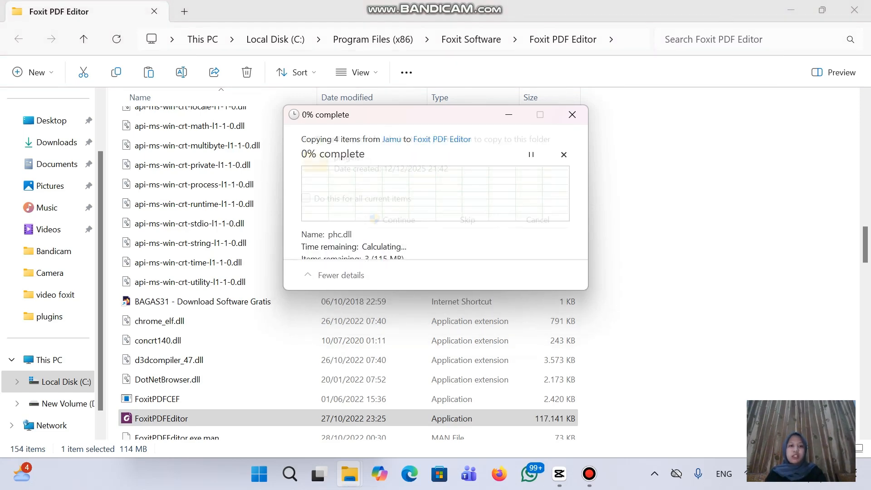
pyautogui.press('Return')
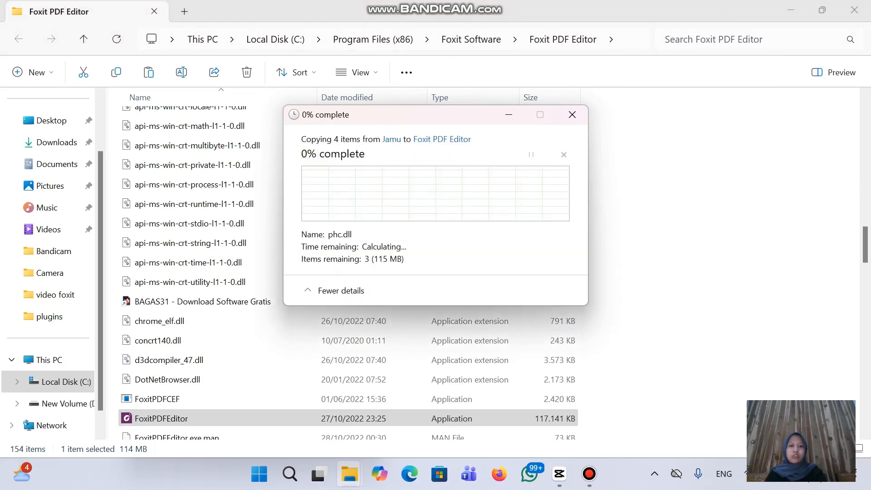
pyautogui.press('Return')
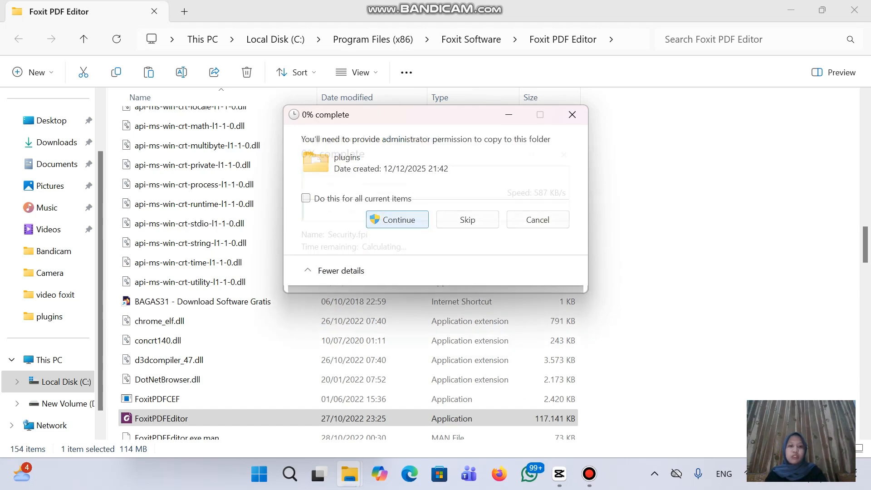
pyautogui.press('Return')
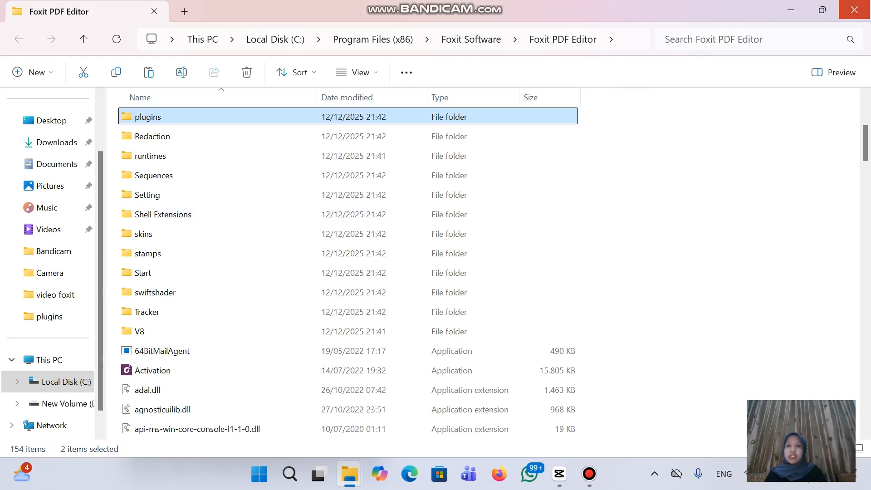
pyautogui.click(855, 10)
pyautogui.click(365, 69)
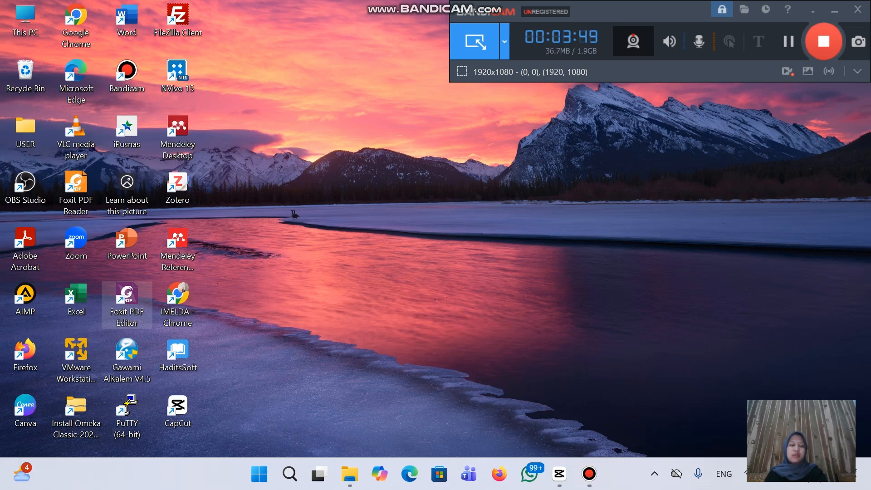
# Launch Foxit PDF Editor from the desktop icon, confirm the Home page appears, then close it
pyautogui.doubleClick(127, 304)
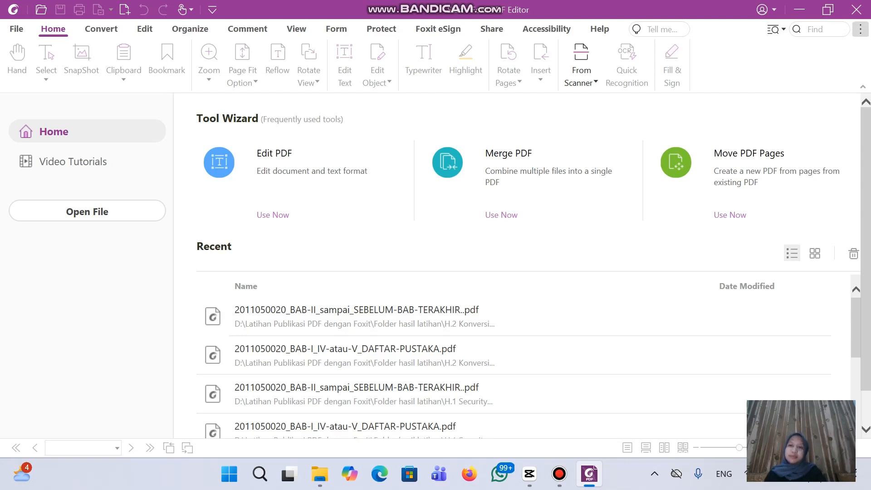
pyautogui.click(856, 10)
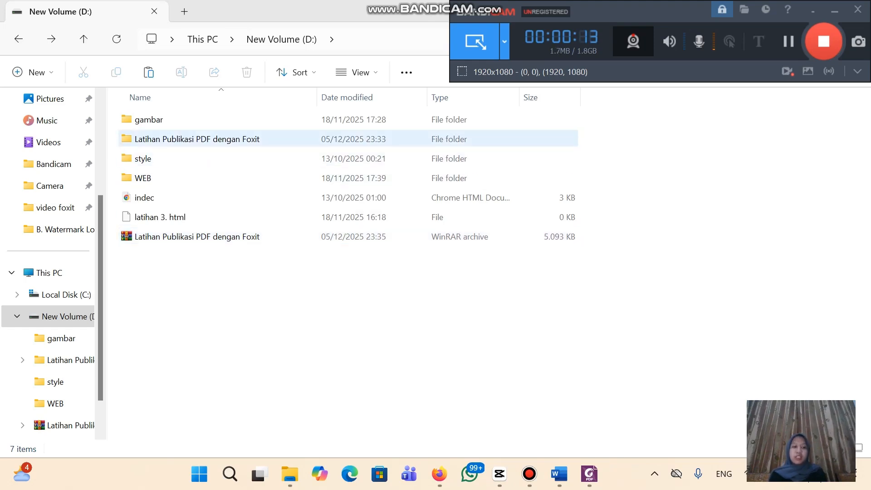
# Open the Latihan Publikasi PDF dengan Foxit practice folder from New Volume (D:)
pyautogui.doubleClick(197, 139)
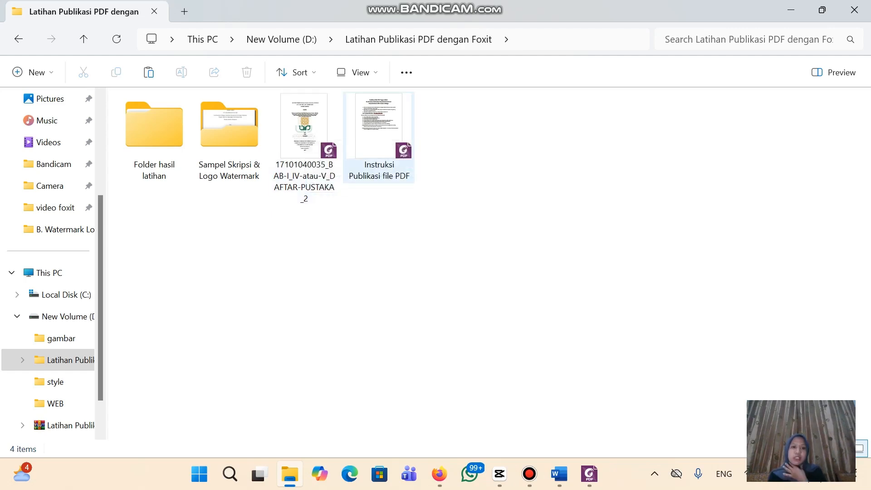
# Open Instruksi Publikasi file PDF, scroll to the H.2 step, and minimise Foxit
pyautogui.doubleClick(375, 139)
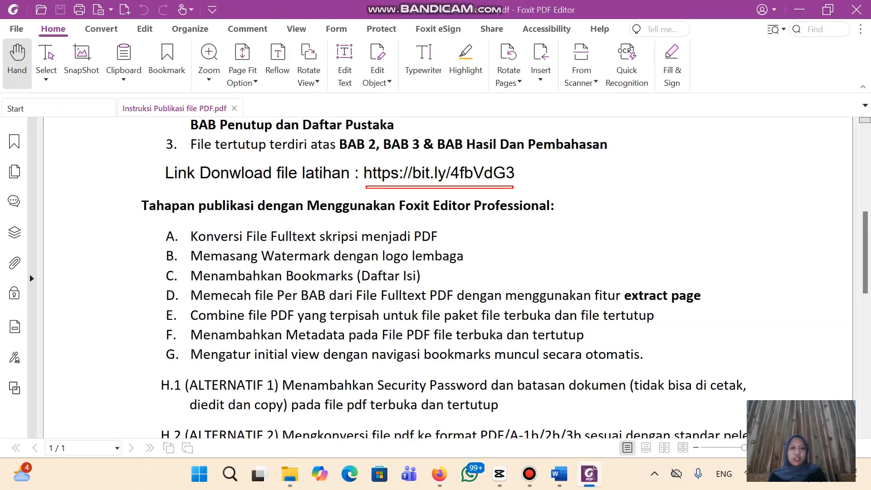
pyautogui.scroll(-2, 448, 278)
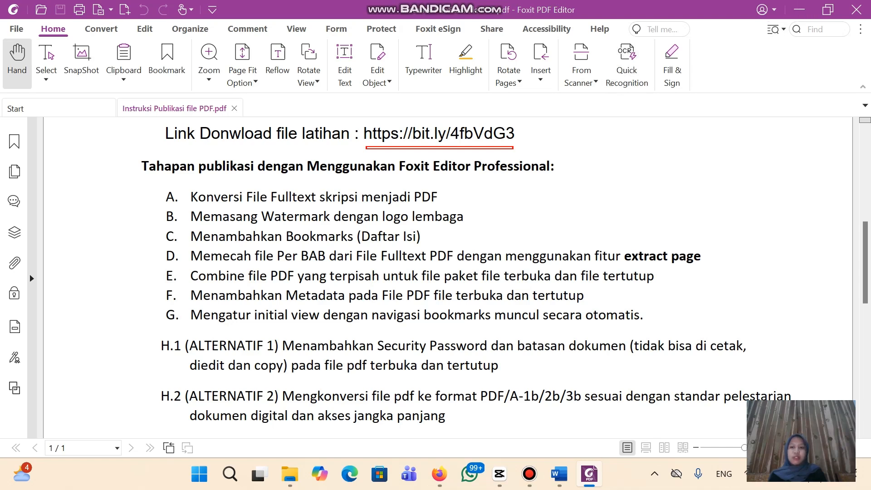
pyautogui.click(798, 10)
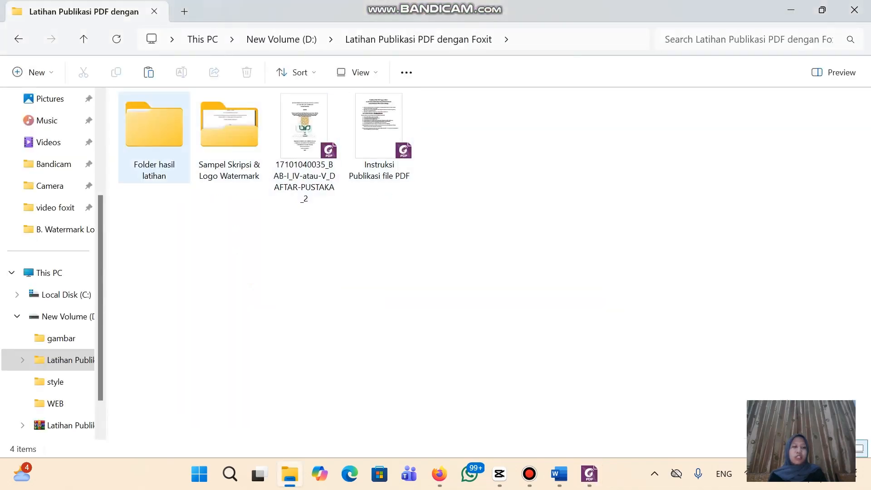
# Copy the FULLTEXT Word document from the Sampel Skripsi & Logo Watermark folder
pyautogui.doubleClick(154, 129)
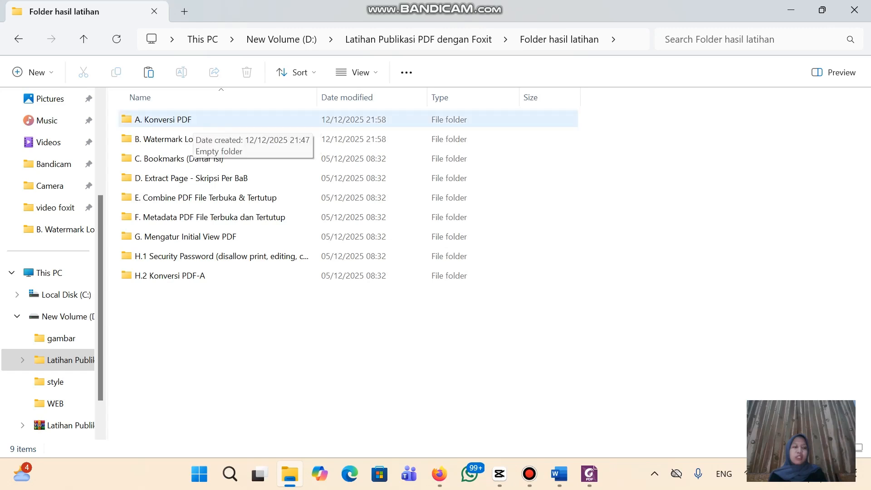
pyautogui.click(19, 38)
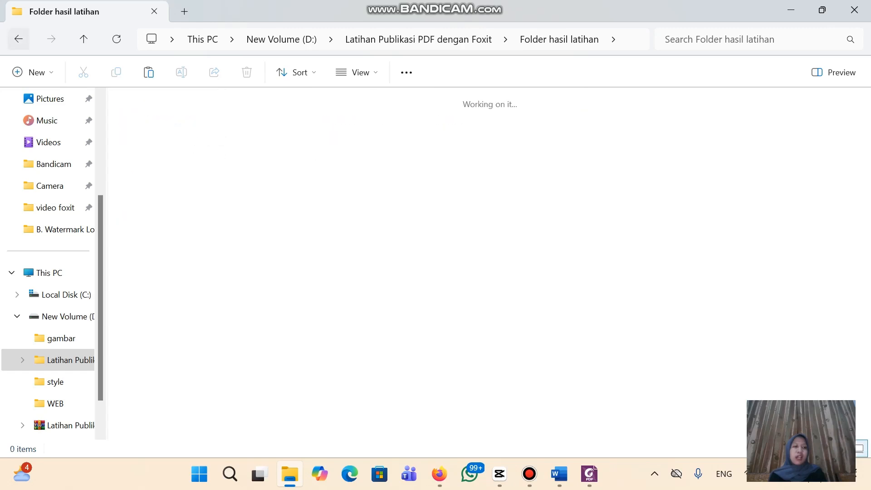
pyautogui.doubleClick(229, 131)
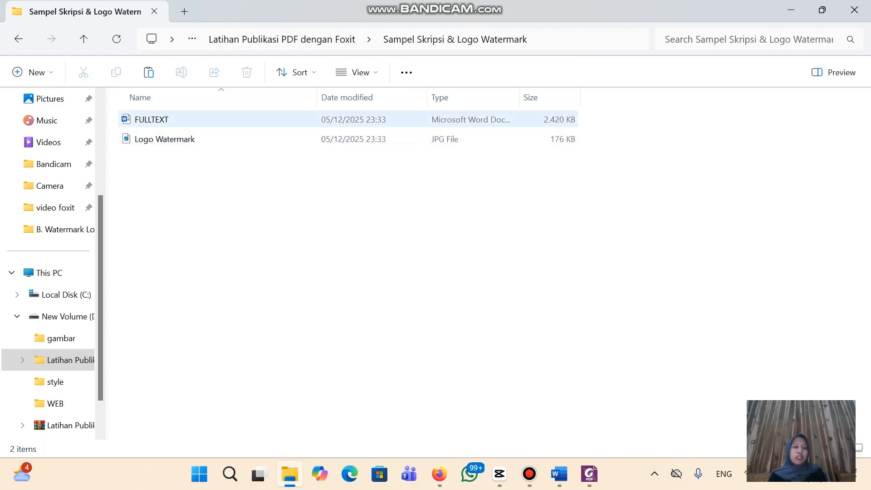
pyautogui.click(175, 120)
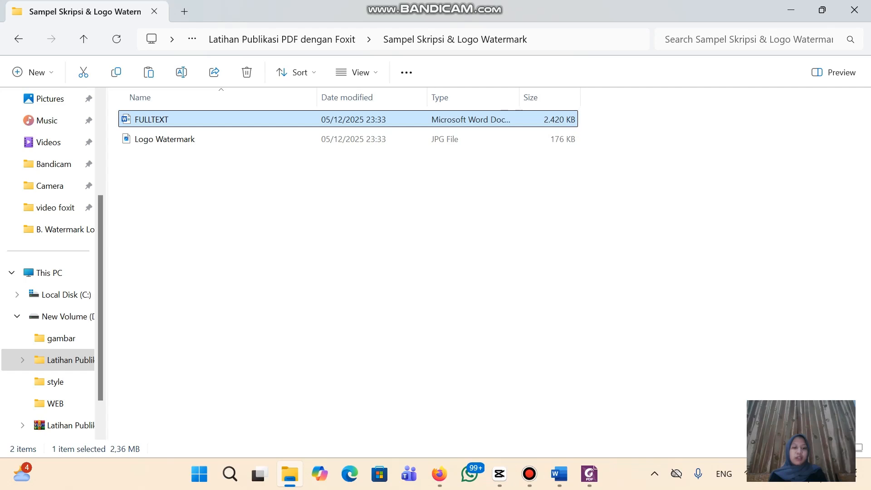
pyautogui.rightClick(175, 120)
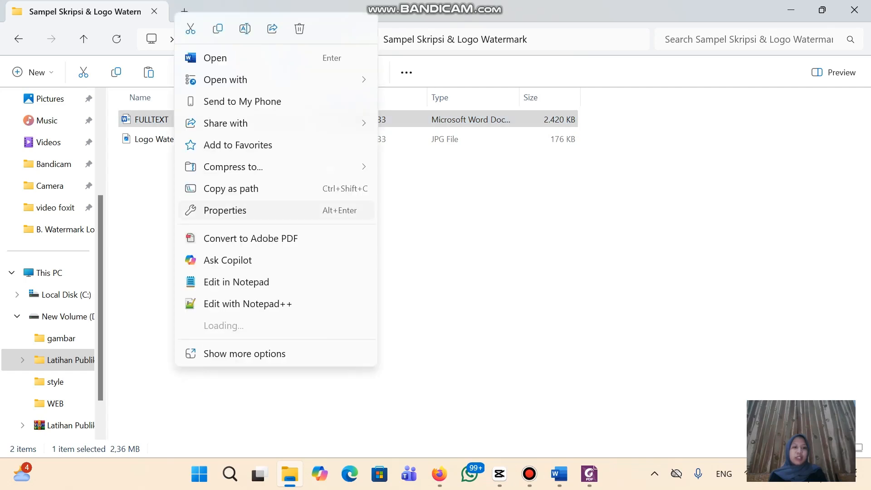
pyautogui.press('Escape')
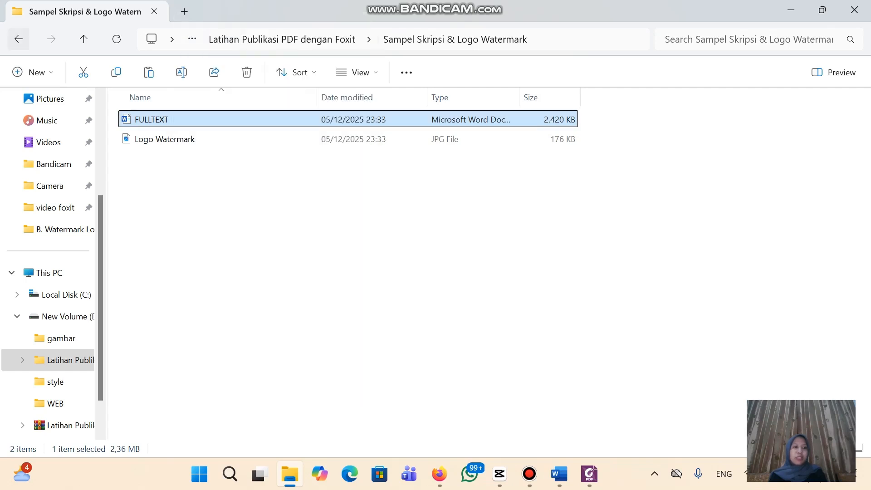
# Paste FULLTEXT into Folder hasil latihan > A. Konversi PDF
pyautogui.click(18, 39)
pyautogui.click(154, 138)
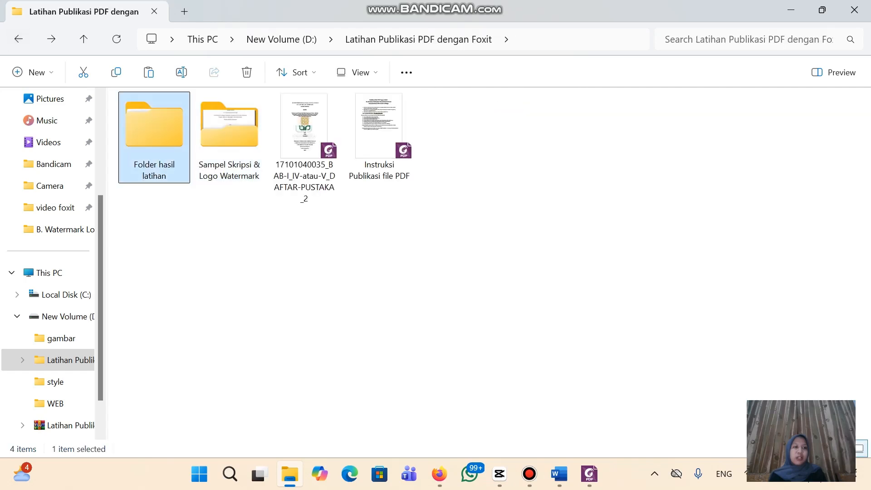
pyautogui.doubleClick(155, 137)
pyautogui.click(163, 119)
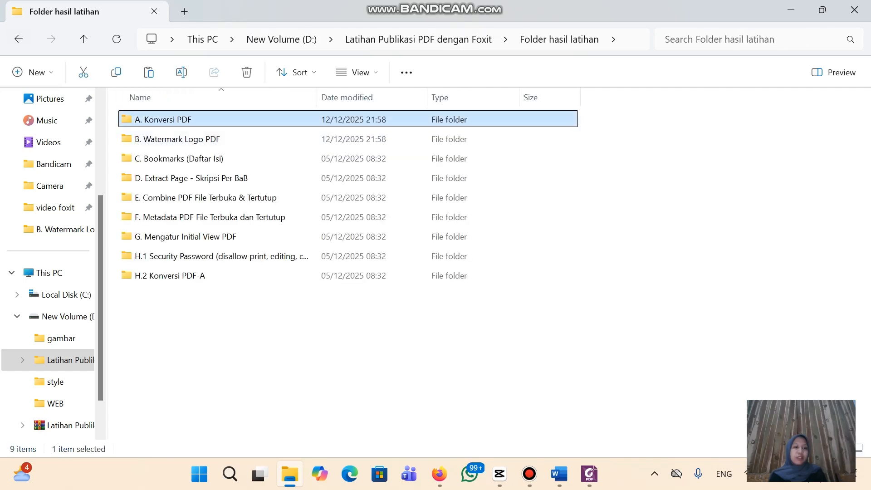
pyautogui.doubleClick(164, 119)
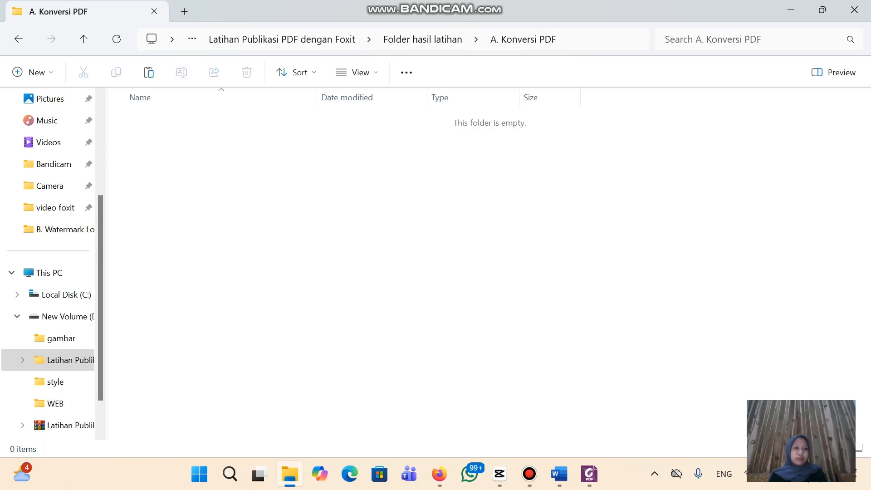
pyautogui.hotkey('ctrl', 'v')
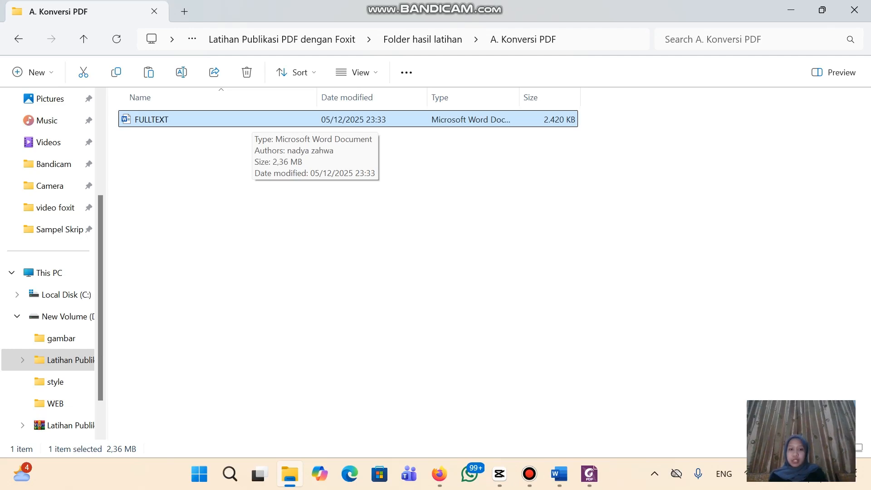
# Convert FULLTEXT to PDF with Foxit PDF Editor via the right-click menu's extended options
pyautogui.rightClick(252, 123)
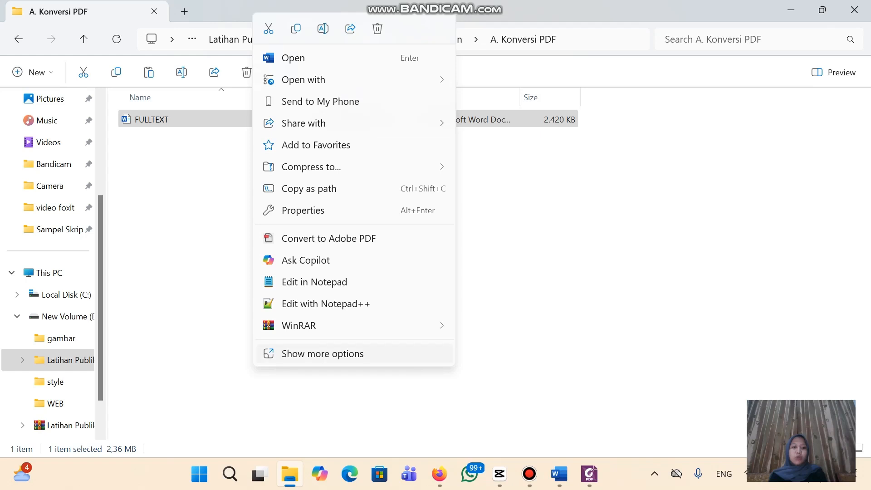
pyautogui.click(322, 354)
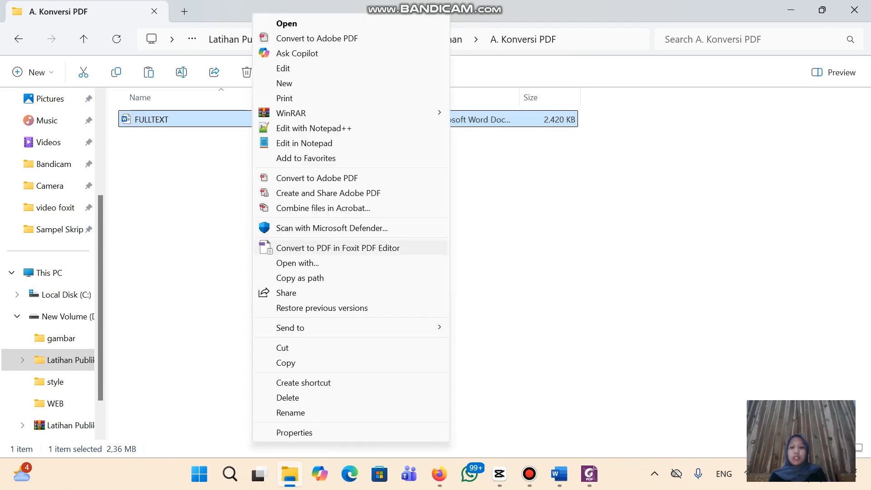
pyautogui.click(338, 247)
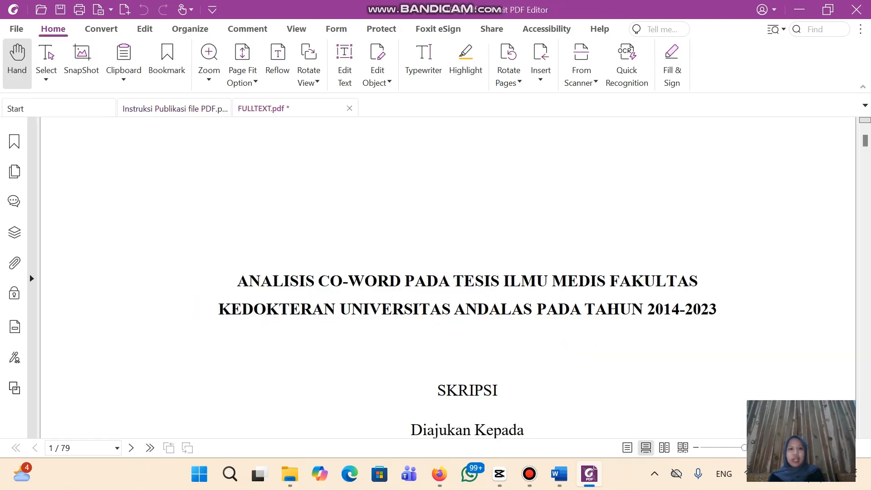
# Review the converted FULLTEXT PDF, then back out of the first save prompt
pyautogui.scroll(-15, 448, 277)
pyautogui.scroll(-20, 448, 276)
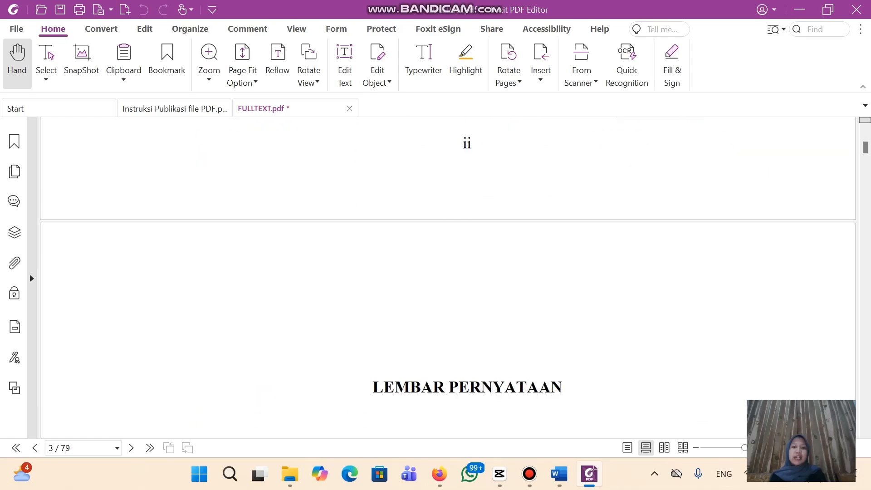
pyautogui.scroll(20, 448, 277)
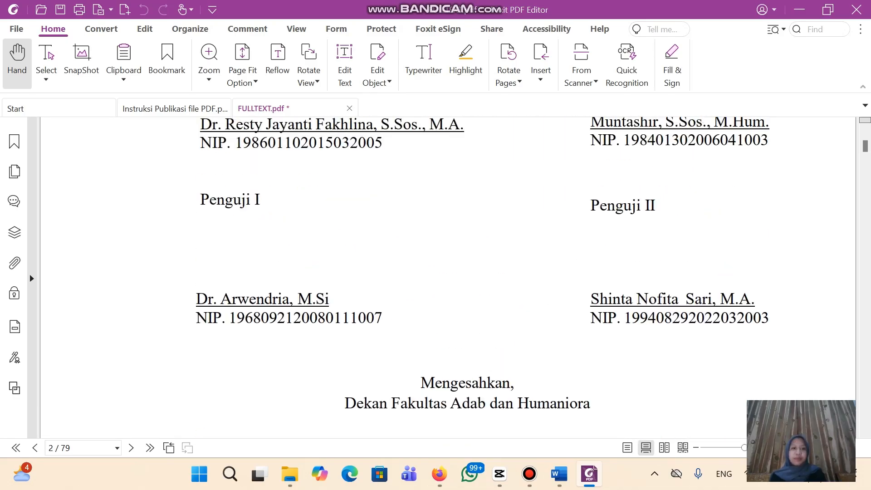
pyautogui.hotkey('ctrl', 'w')
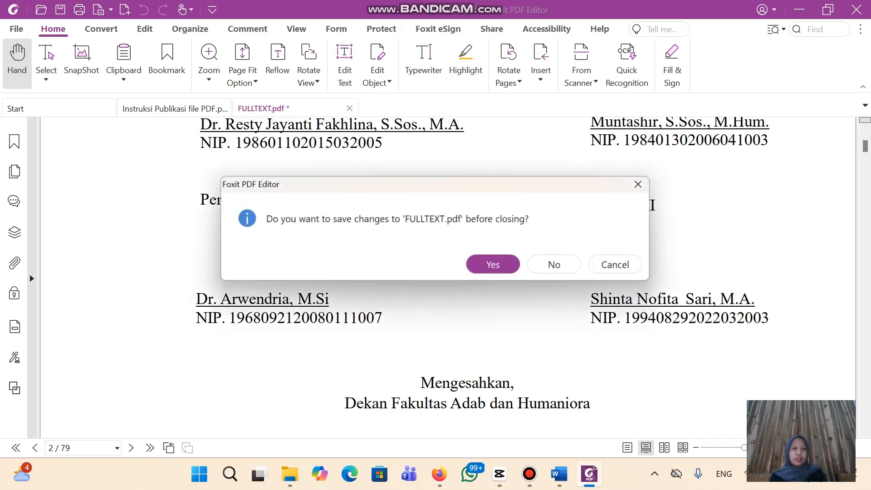
pyautogui.press('Return')
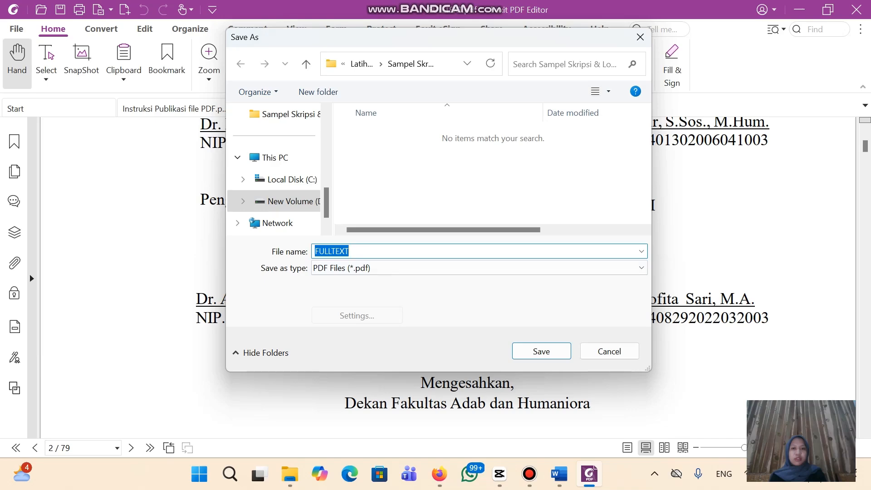
pyautogui.click(640, 37)
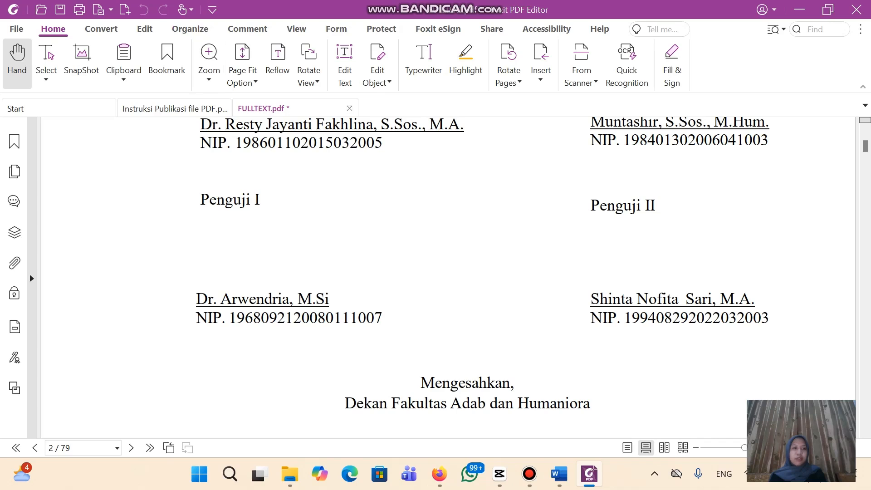
# Save FULLTEXT.pdf to D:\Latihan Publikasi PDF dengan Foxit\Folder hasil latihan\A. Konversi PDF and close it
pyautogui.click(61, 9)
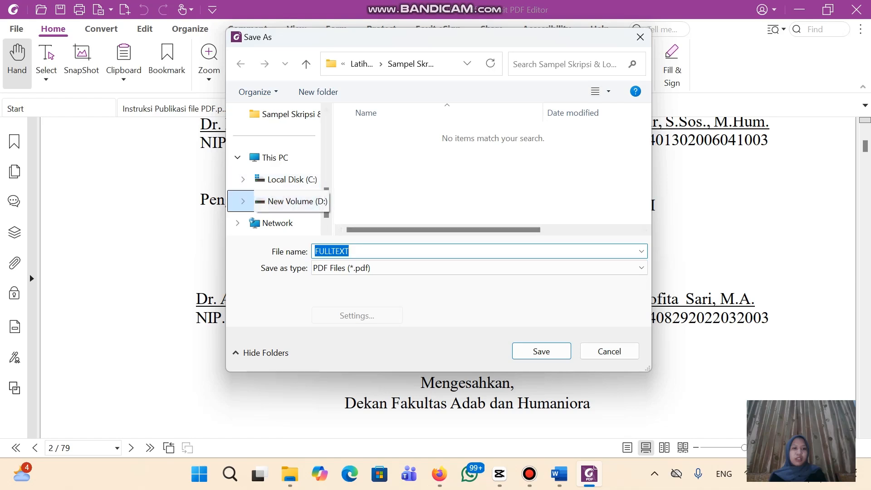
pyautogui.click(281, 201)
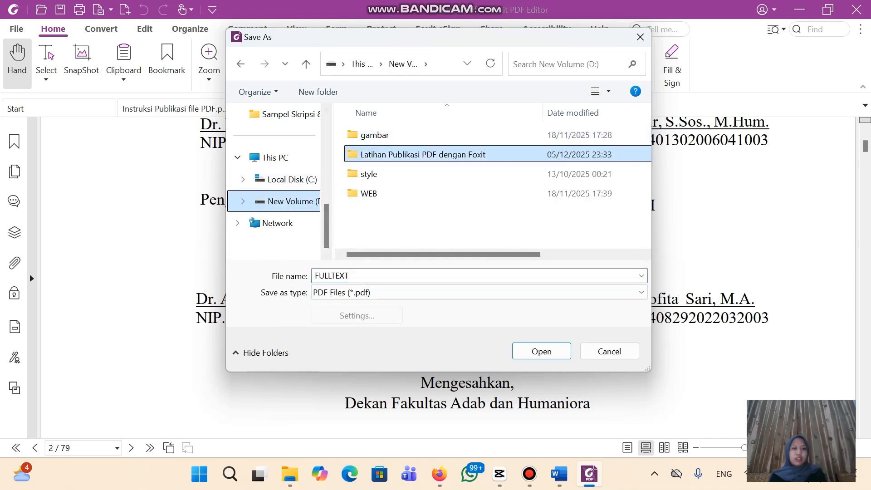
pyautogui.doubleClick(408, 152)
pyautogui.doubleClick(394, 135)
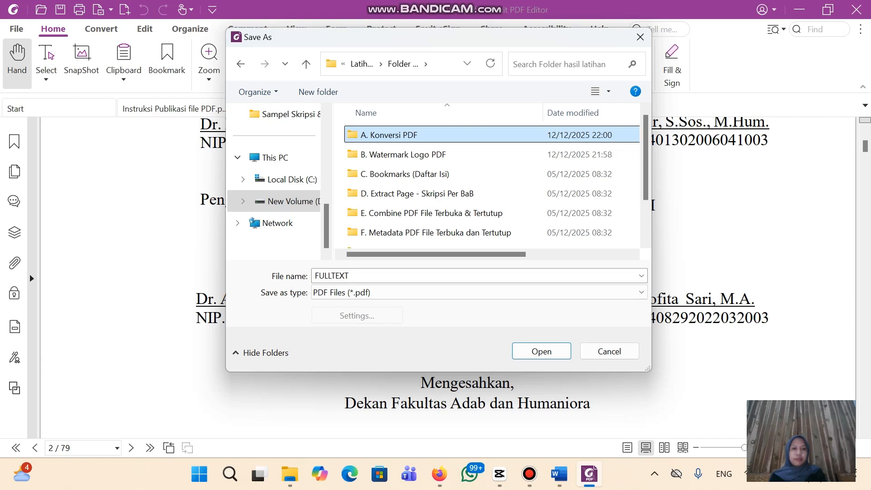
pyautogui.doubleClick(389, 135)
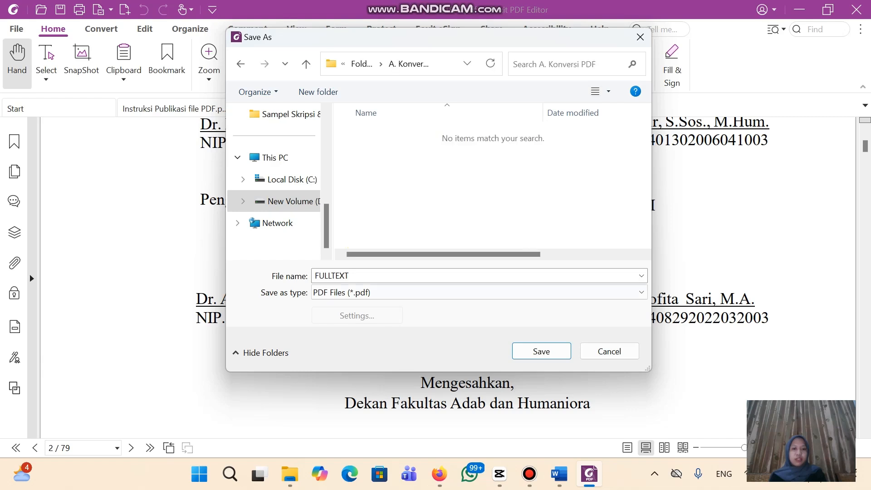
pyautogui.click(542, 351)
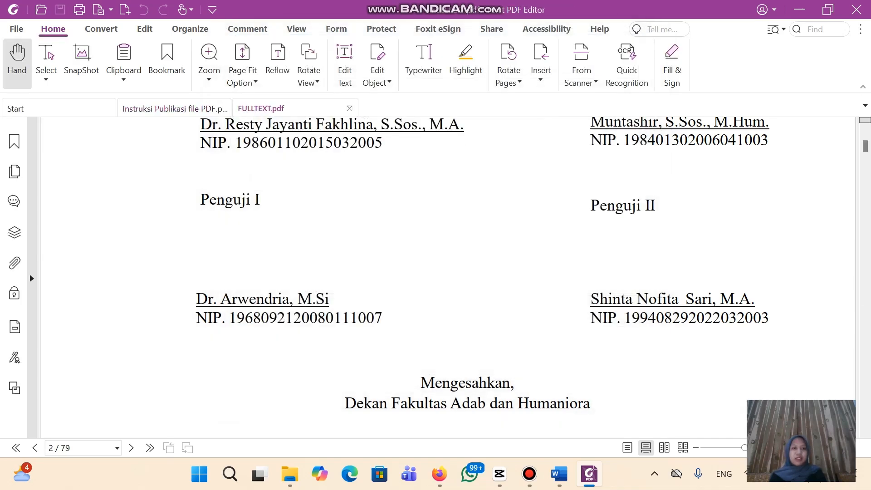
pyautogui.click(349, 109)
# Paste FULLTEXT.pdf into the B. Watermark Logo PDF folder and open it in Foxit
pyautogui.click(289, 474)
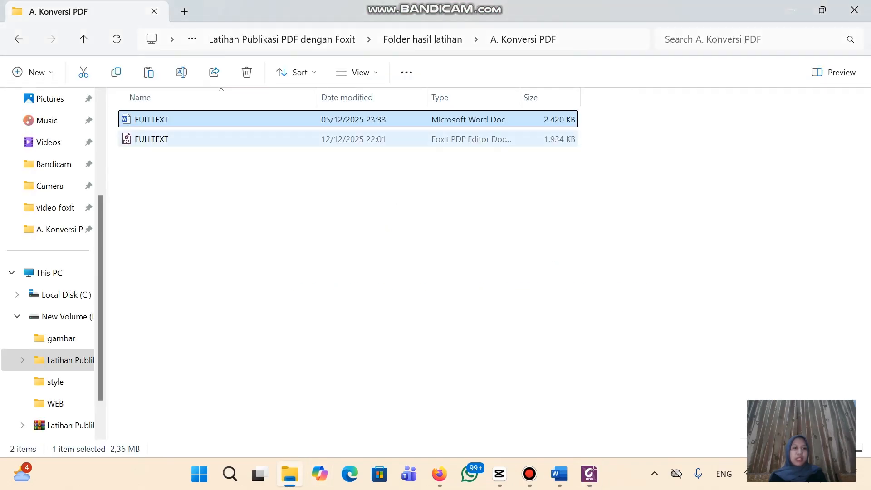
pyautogui.click(18, 39)
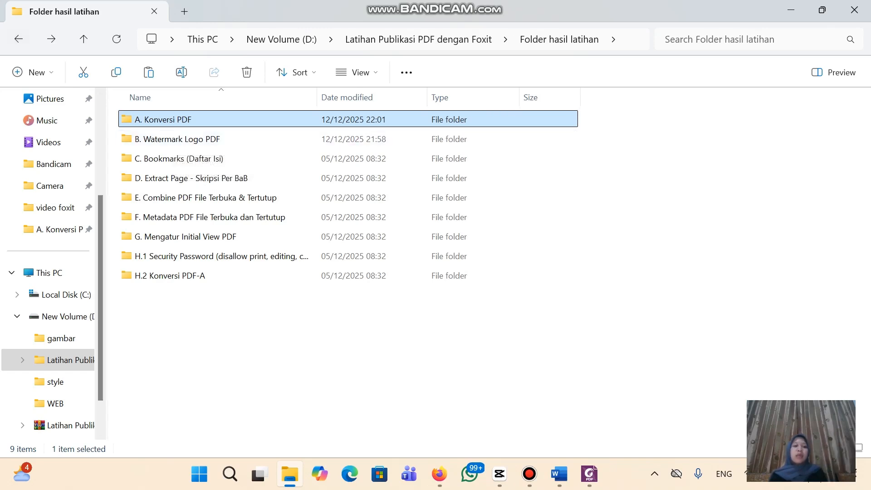
pyautogui.press('Return')
pyautogui.rightClick(233, 139)
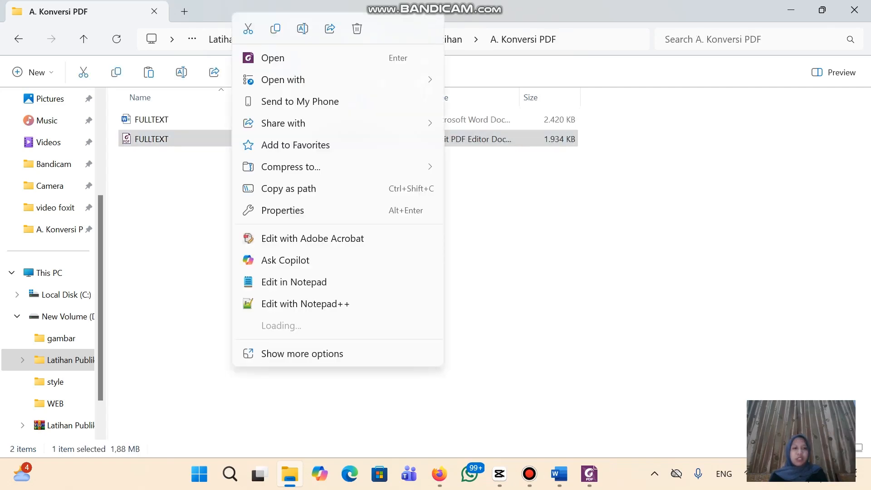
pyautogui.press('Escape')
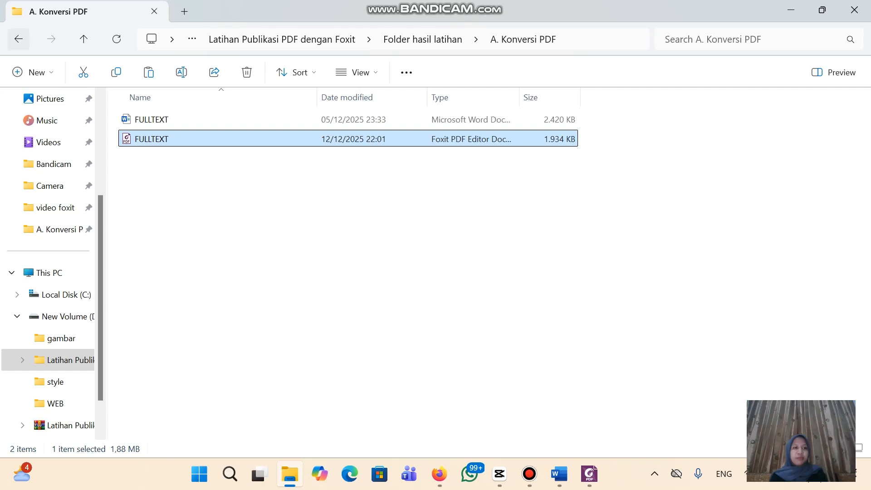
pyautogui.click(19, 39)
pyautogui.doubleClick(181, 137)
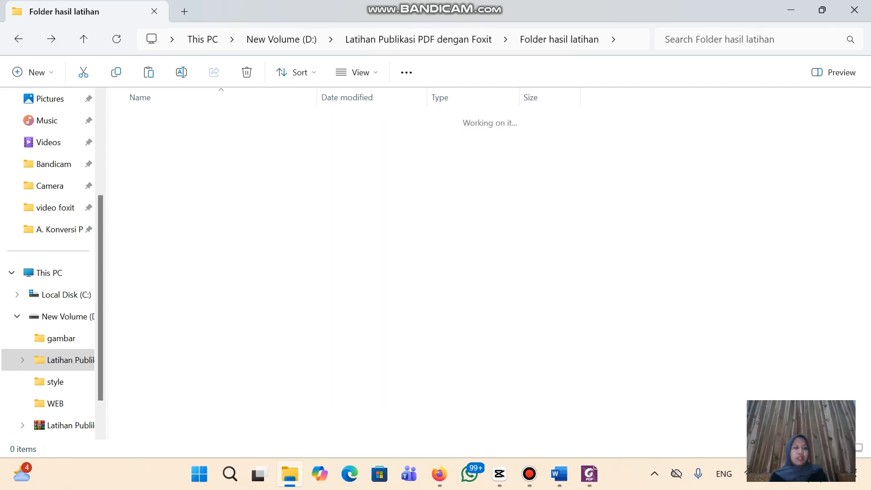
pyautogui.hotkey('ctrl', 'v')
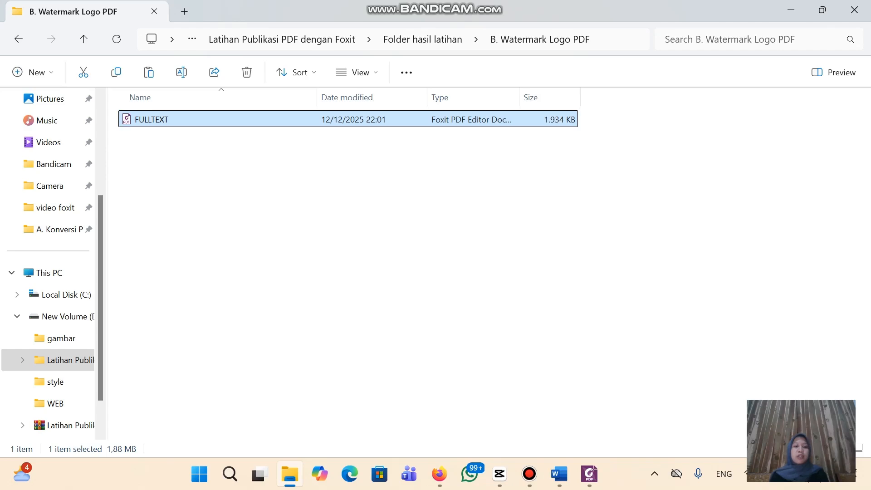
pyautogui.press('Return')
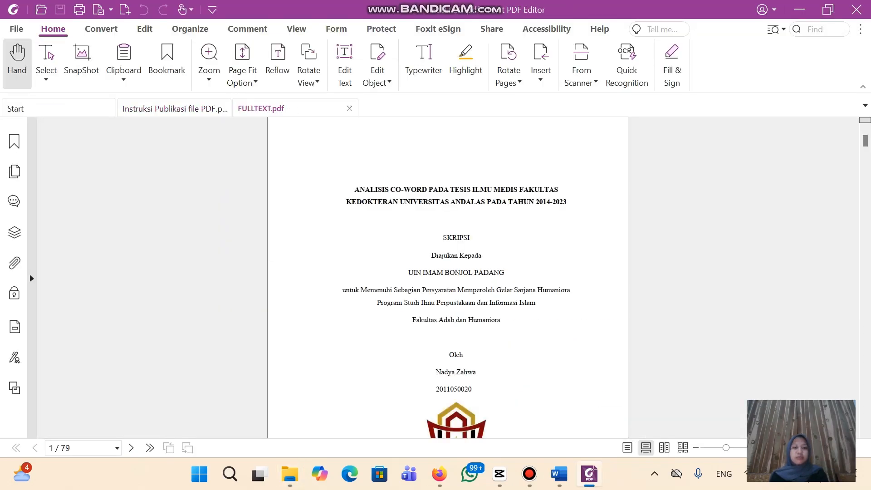
# Start a new watermark using Logo Watermark.jpg from the Sampel Skripsi & Logo Watermark folder
pyautogui.scroll(-6, 448, 277)
pyautogui.scroll(6, 448, 277)
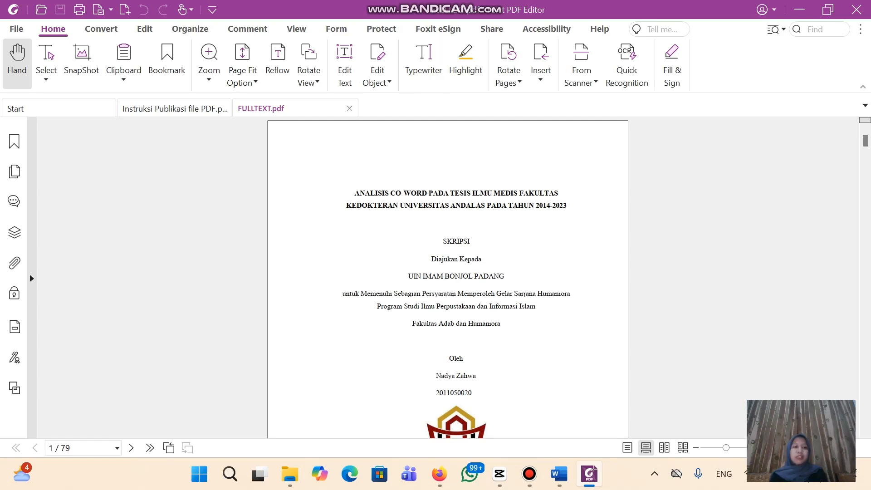
pyautogui.click(190, 28)
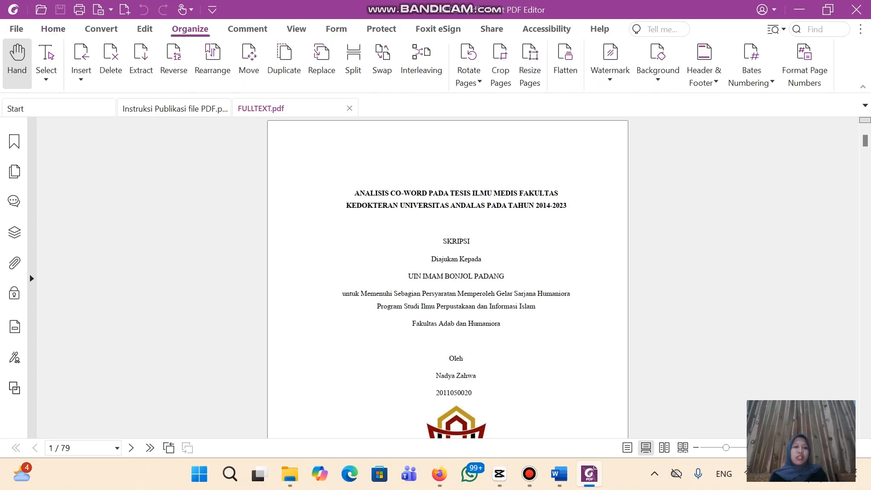
pyautogui.click(610, 66)
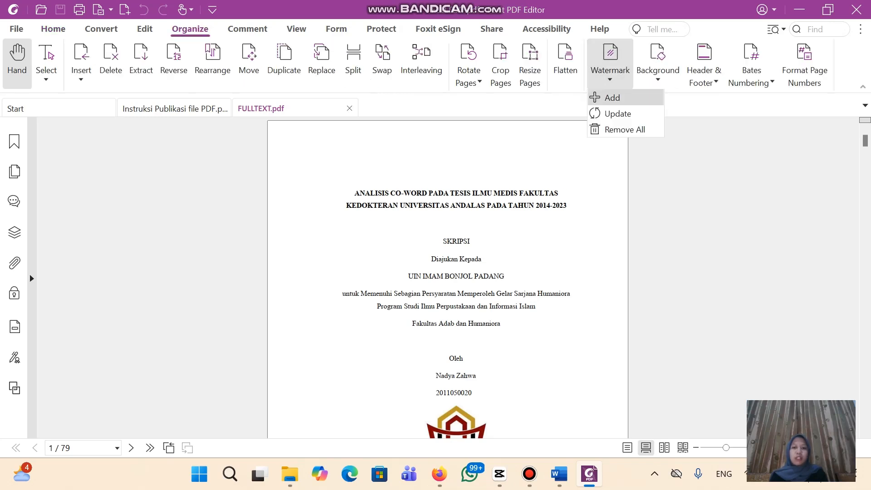
pyautogui.click(613, 97)
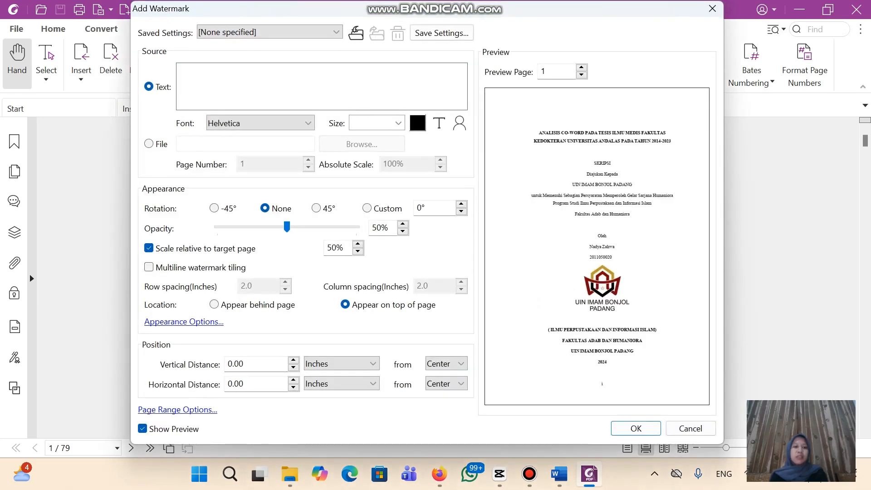
pyautogui.write('ljjk')
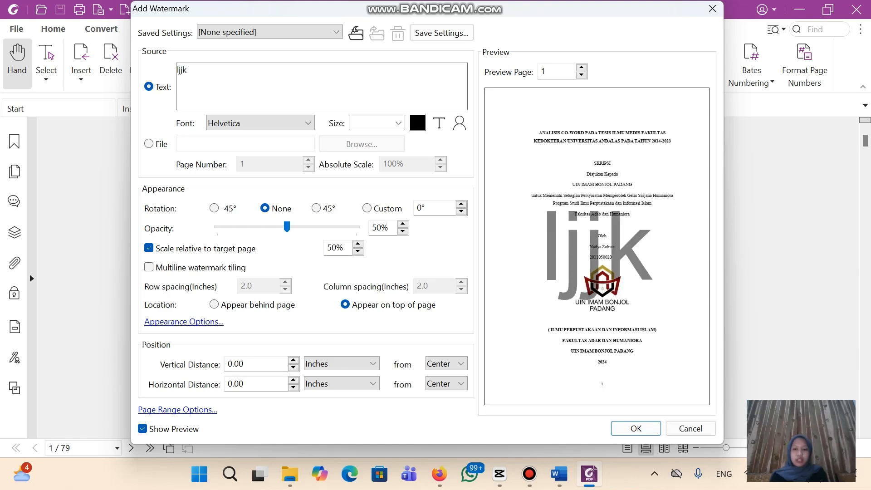
pyautogui.press('BackSpace')
pyautogui.press('BackSpace')
pyautogui.press('BackSpace')
pyautogui.press('BackSpace')
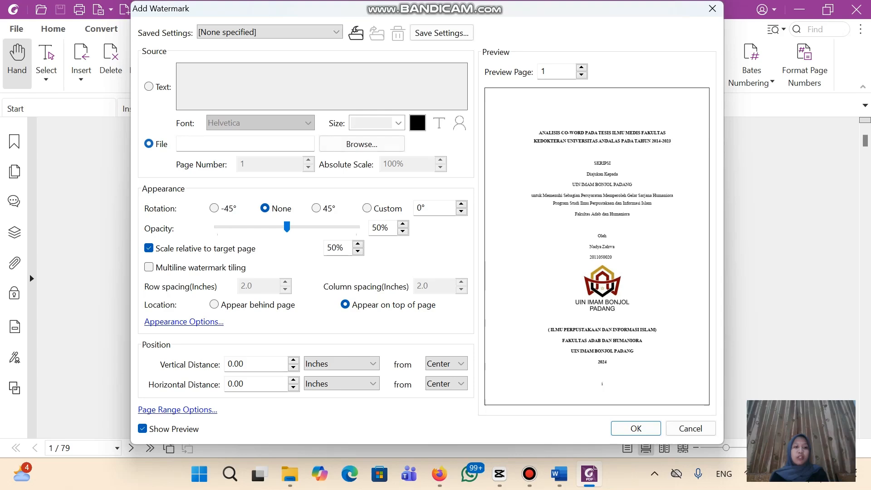
pyautogui.click(362, 144)
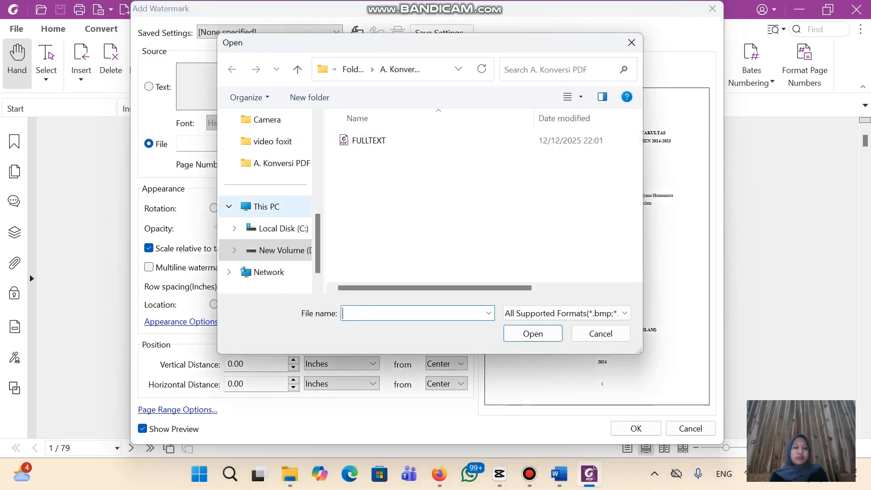
pyautogui.scroll(-1, 268, 245)
pyautogui.click(272, 228)
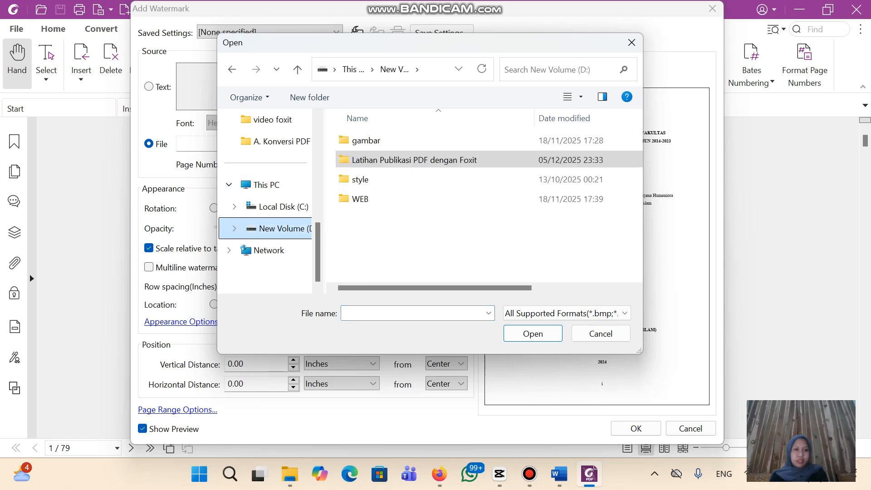
pyautogui.doubleClick(415, 160)
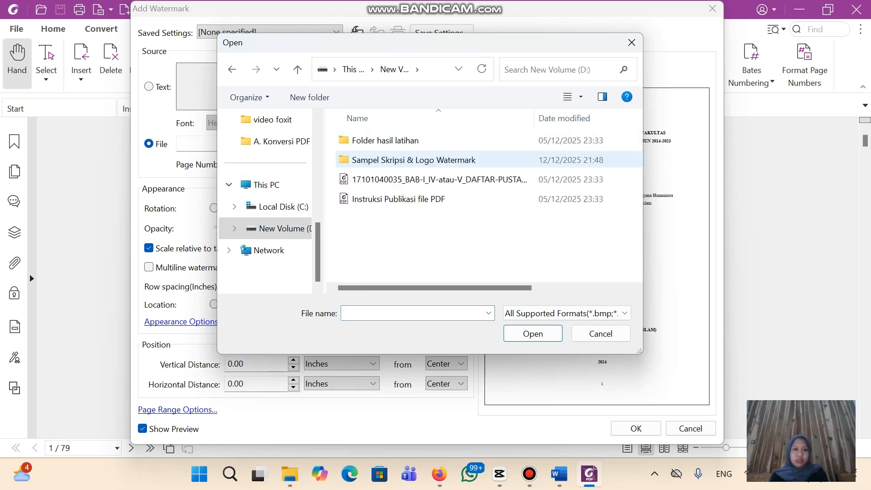
pyautogui.doubleClick(414, 160)
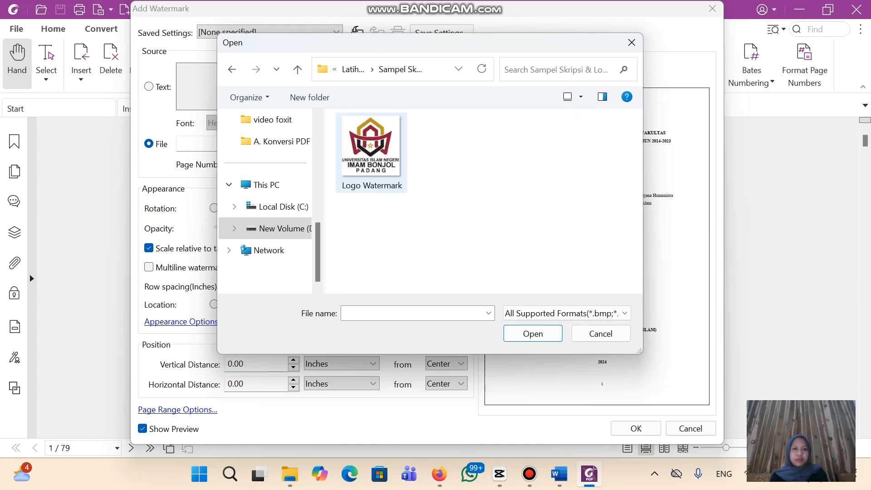
pyautogui.click(372, 154)
pyautogui.click(533, 333)
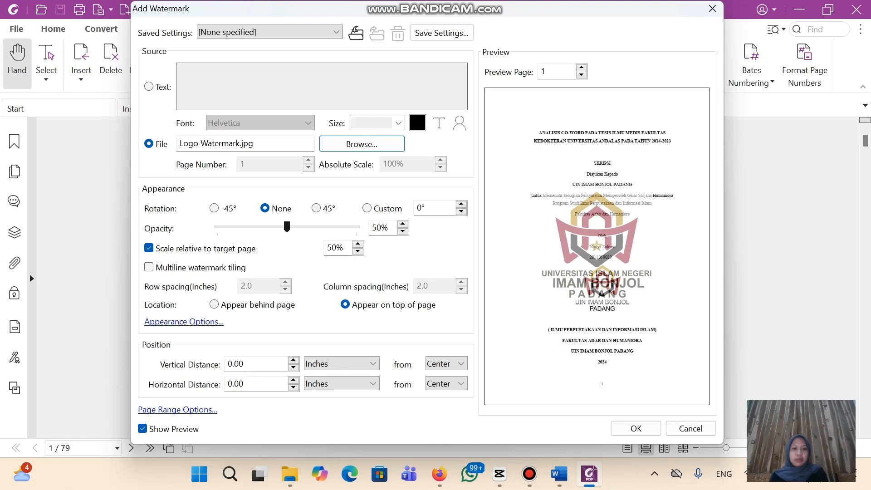
# Set the watermark to 25% opacity, 40% scale, behind the page, apply it, and save
pyautogui.moveTo(287, 227); pyautogui.dragTo(252, 227)
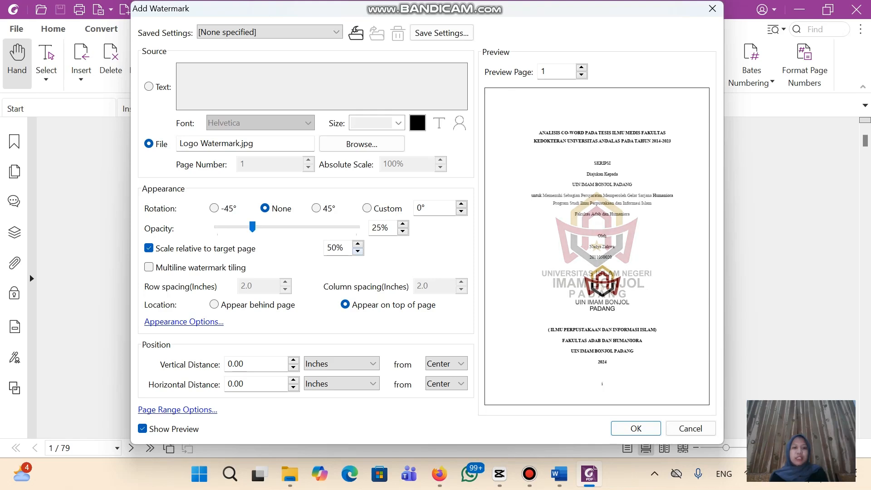
pyautogui.click(358, 251)
pyautogui.click(358, 251)
pyautogui.click(358, 251)
pyautogui.click(358, 252)
pyautogui.click(358, 251)
pyautogui.click(358, 252)
pyautogui.click(358, 252)
pyautogui.click(358, 251)
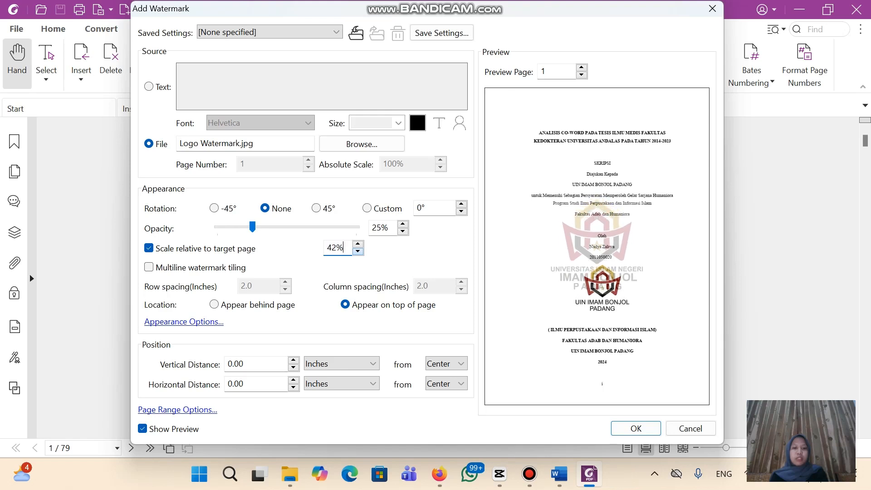
pyautogui.click(357, 251)
pyautogui.click(358, 251)
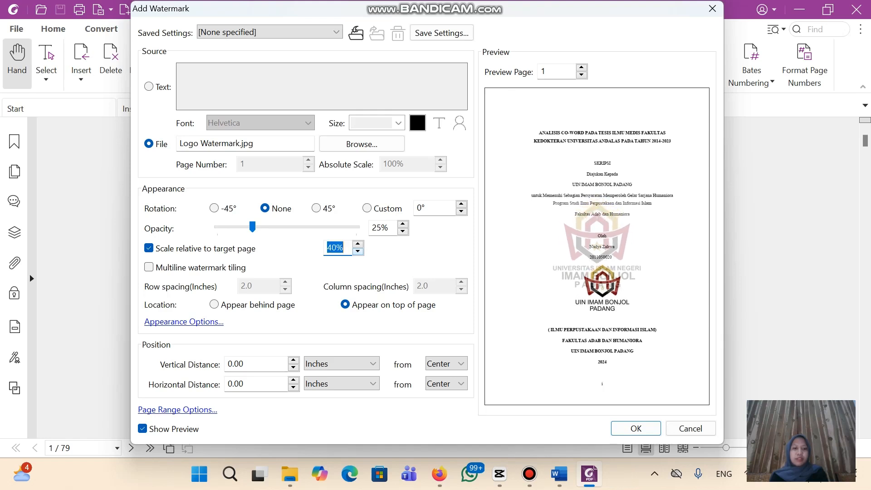
pyautogui.click(214, 304)
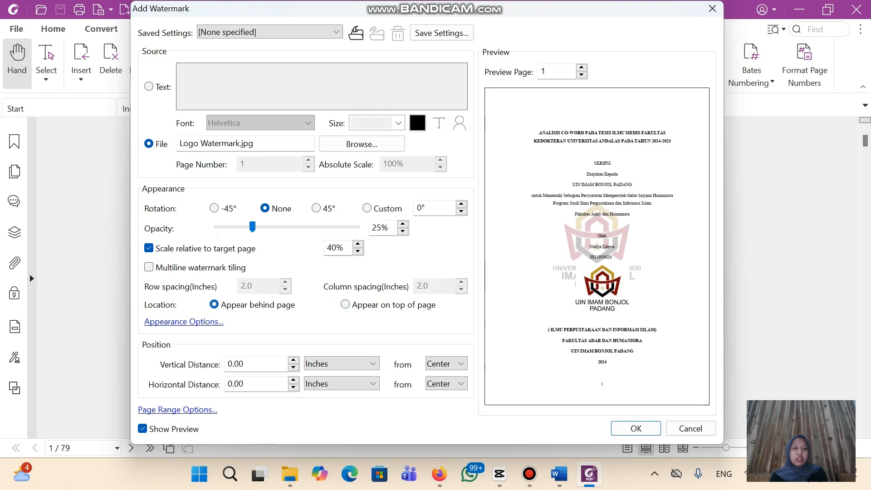
pyautogui.click(637, 429)
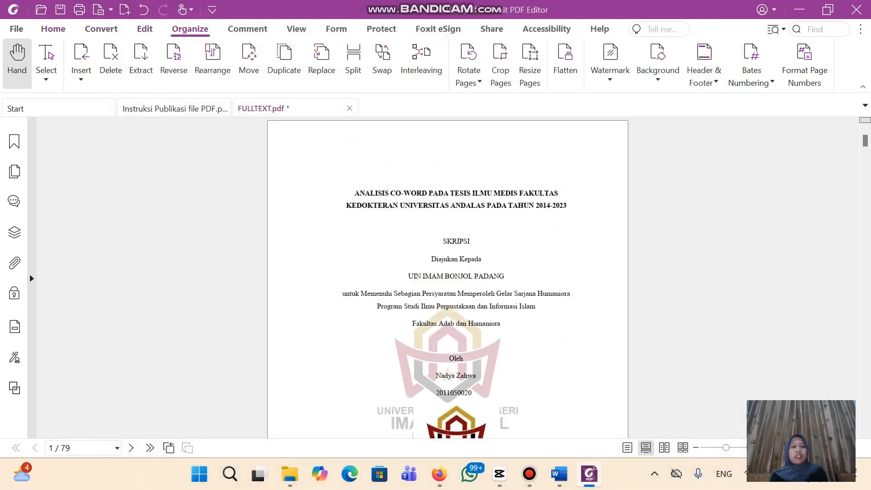
pyautogui.click(60, 9)
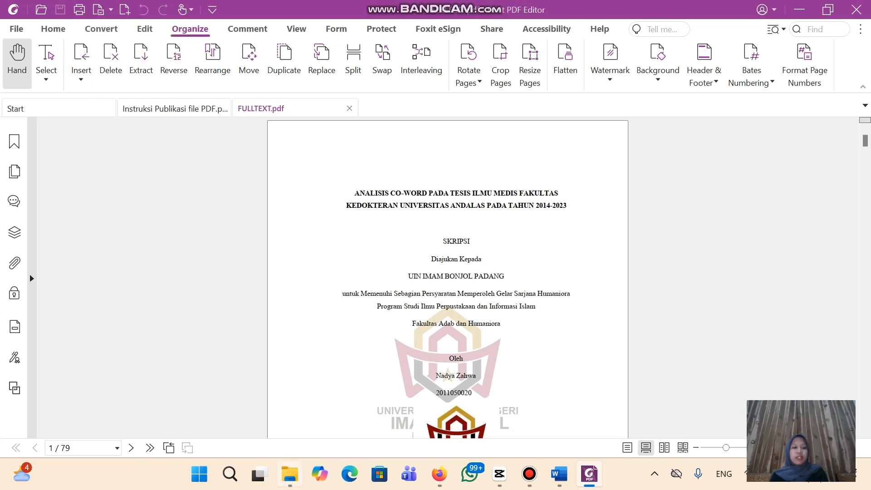
pyautogui.click(290, 474)
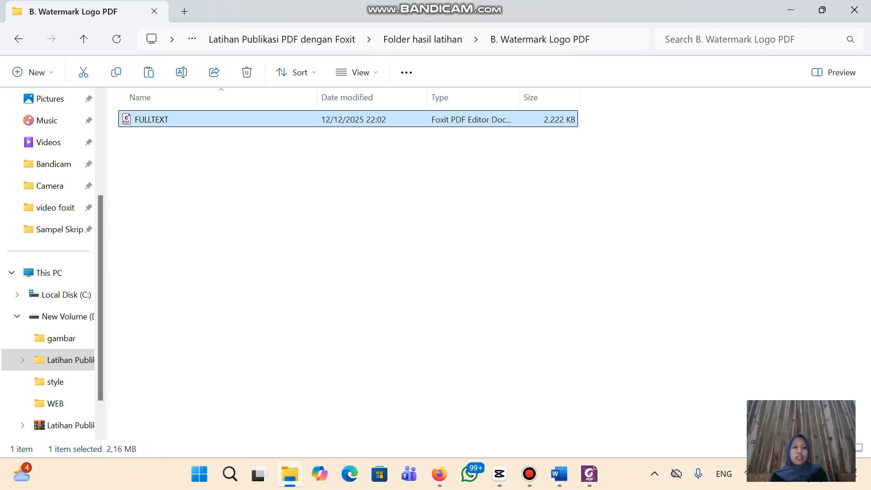
# Reopen the saved FULLTEXT to check that the logo watermark appears on the pages
pyautogui.doubleClick(152, 120)
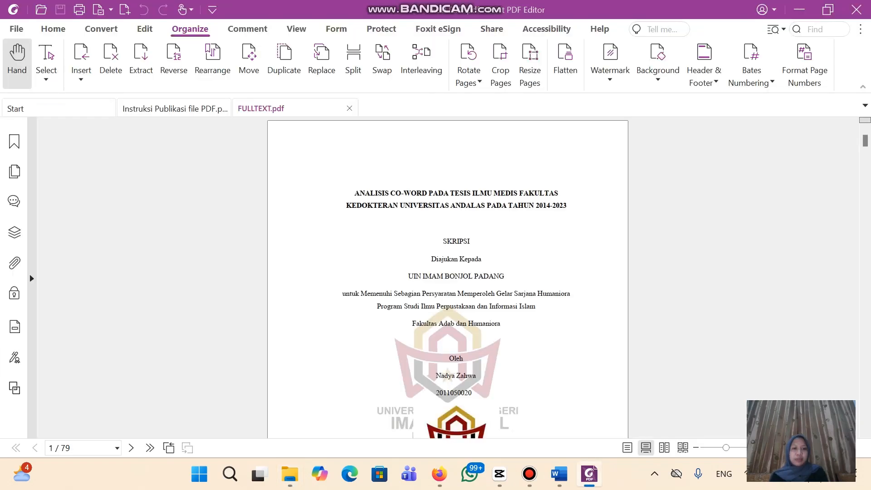
pyautogui.scroll(-5, 448, 277)
pyautogui.scroll(5, 447, 277)
pyautogui.click(290, 475)
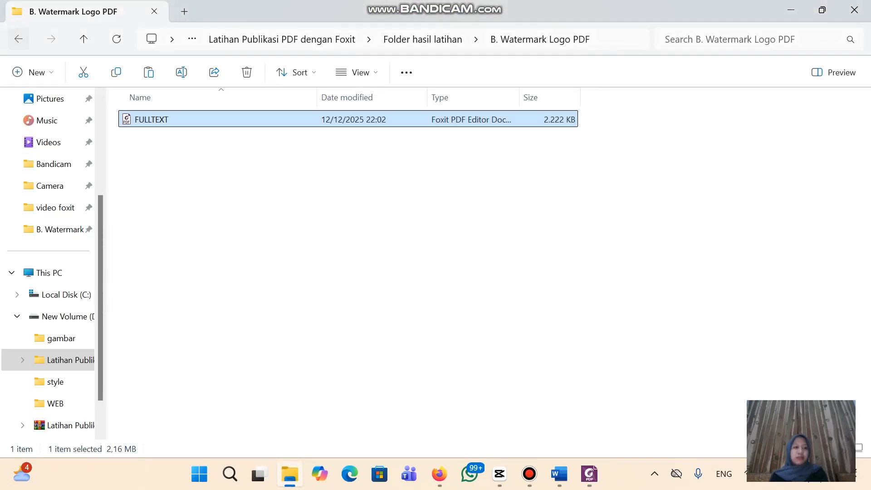
pyautogui.click(18, 39)
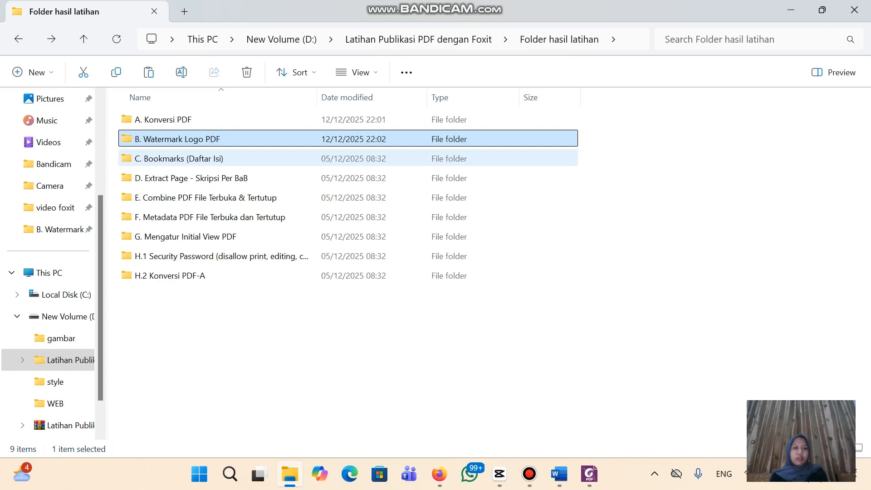
# Copy the watermarked FULLTEXT from B. Watermark Logo PDF into C. Bookmarks (Daftar Isi) and open it
pyautogui.click(529, 474)
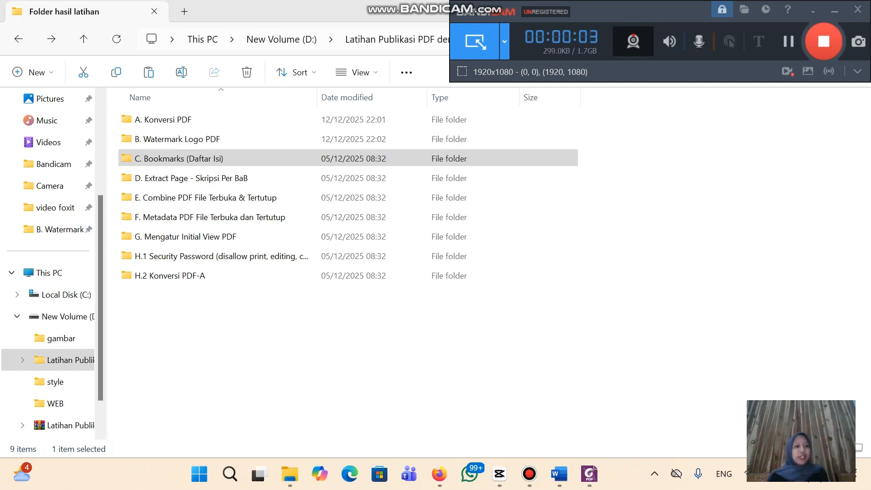
pyautogui.click(177, 139)
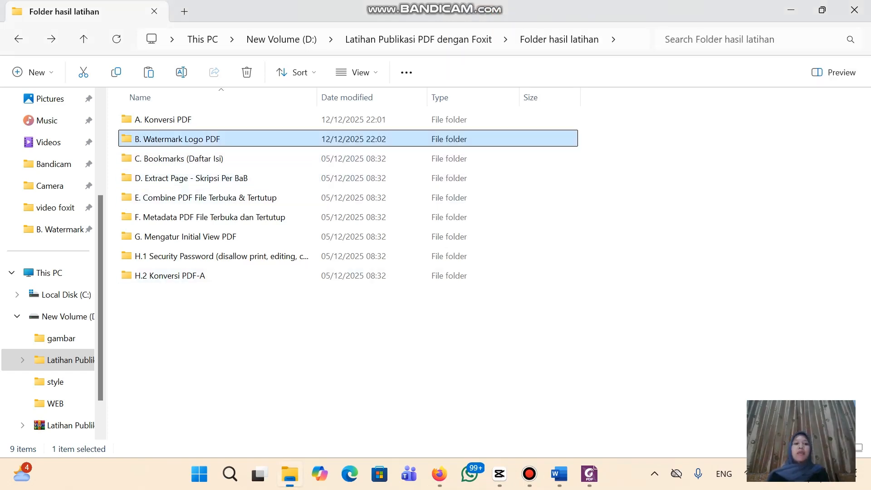
pyautogui.doubleClick(177, 139)
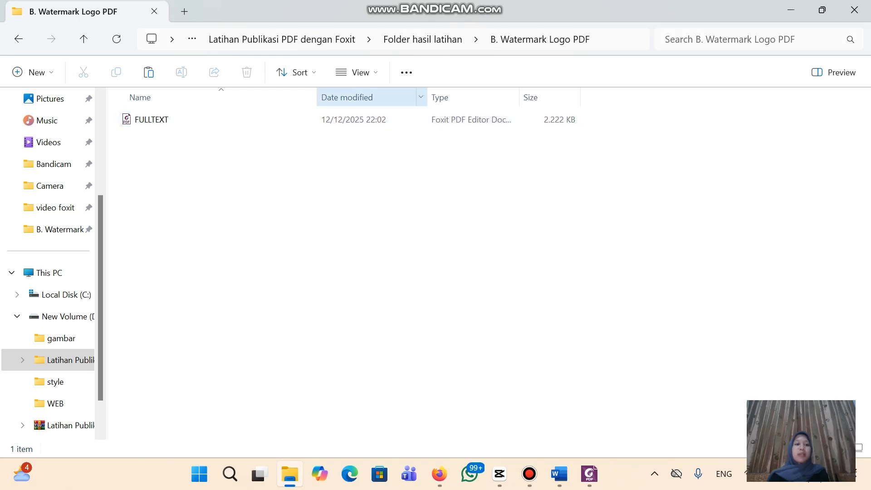
pyautogui.click(152, 119)
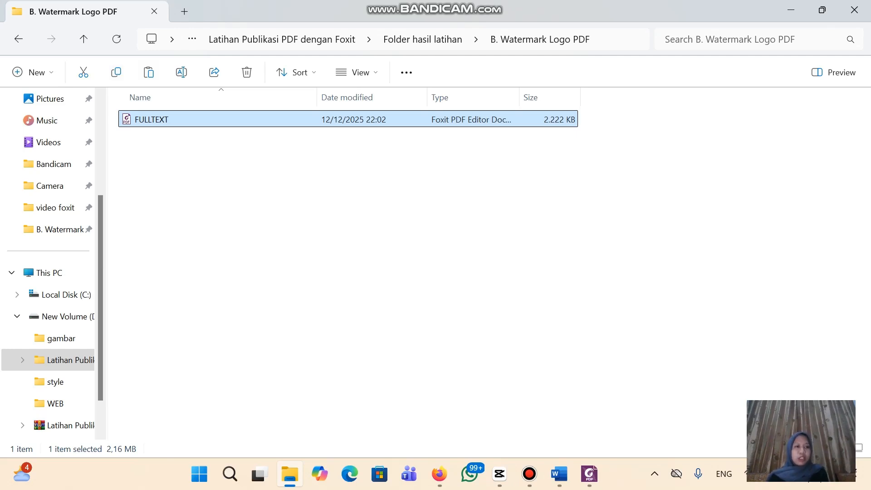
pyautogui.click(18, 38)
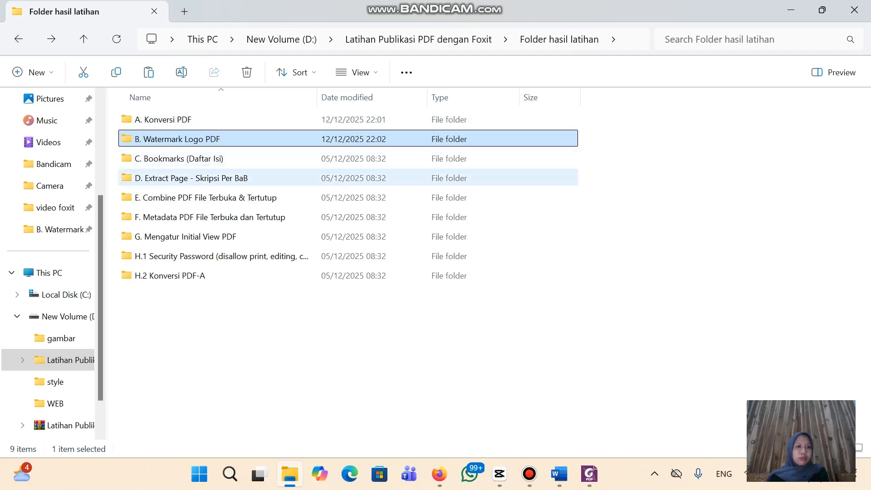
pyautogui.doubleClick(186, 159)
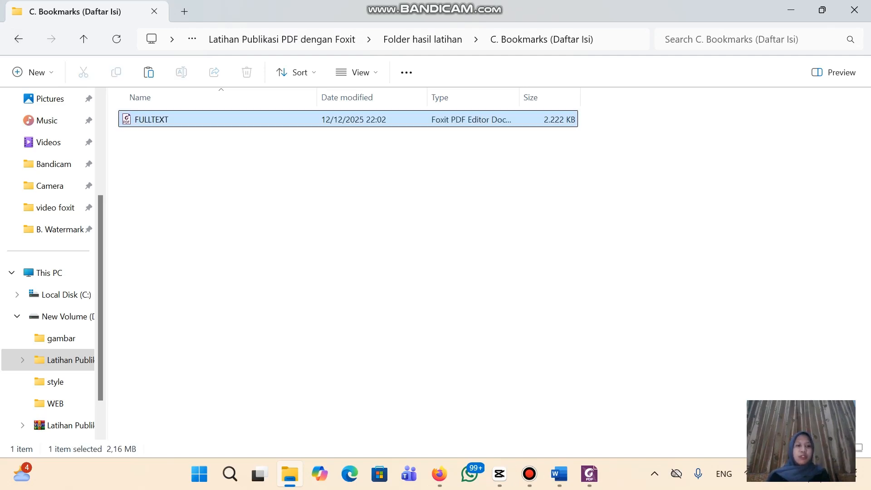
pyautogui.hotkey('ctrl', 'v')
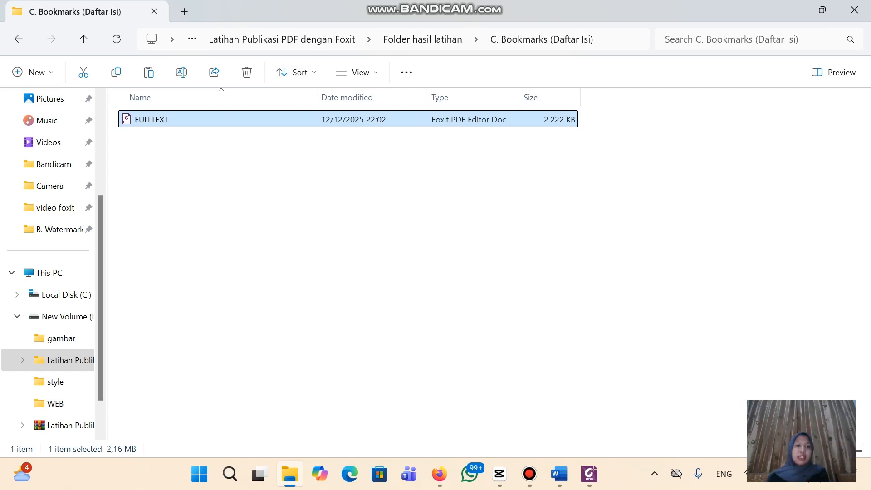
pyautogui.press('Return')
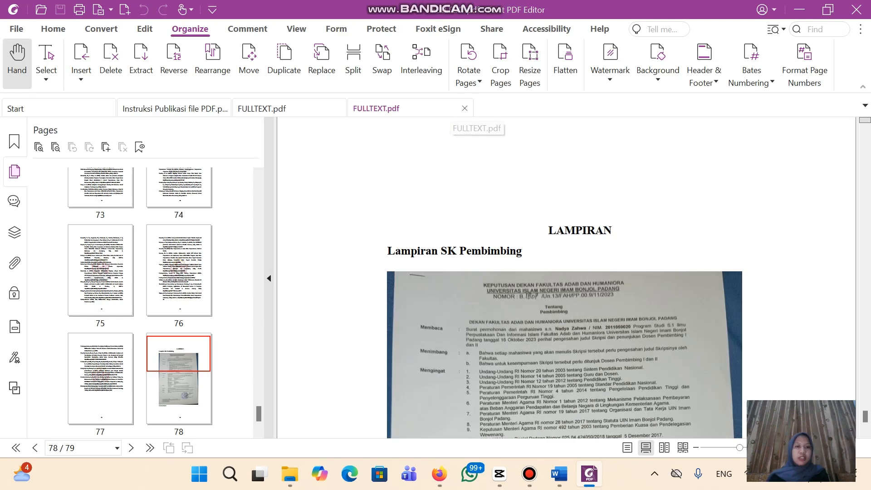
# Close the duplicate FULLTEXT.pdf tab and test the DAFTAR GAMBAR and LANDASAN TEORI bookmarks
pyautogui.click(464, 108)
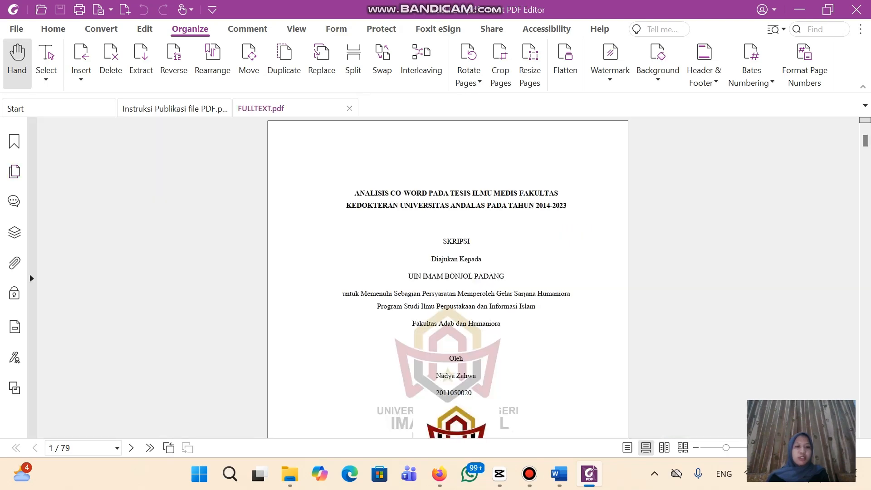
pyautogui.scroll(-15, 448, 276)
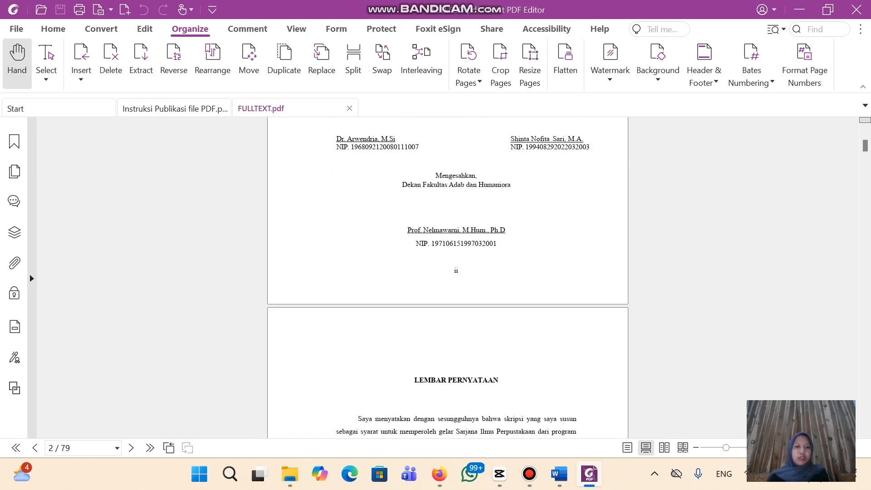
pyautogui.scroll(15, 447, 277)
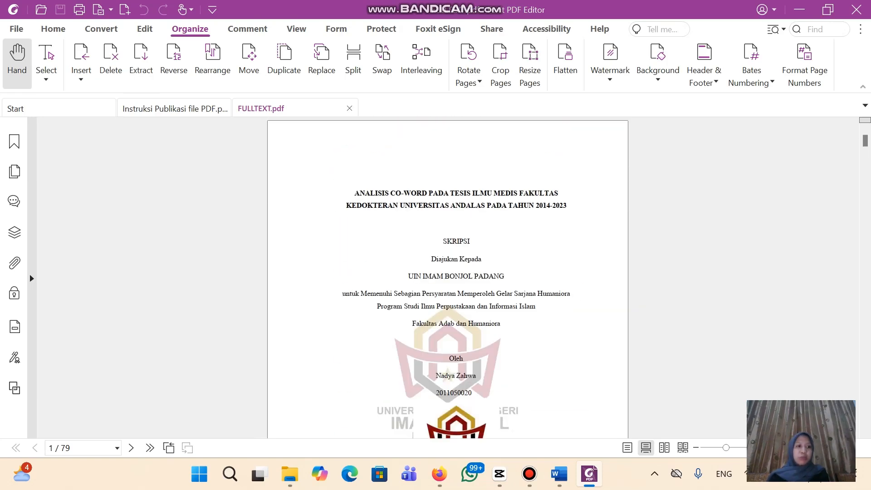
pyautogui.click(14, 142)
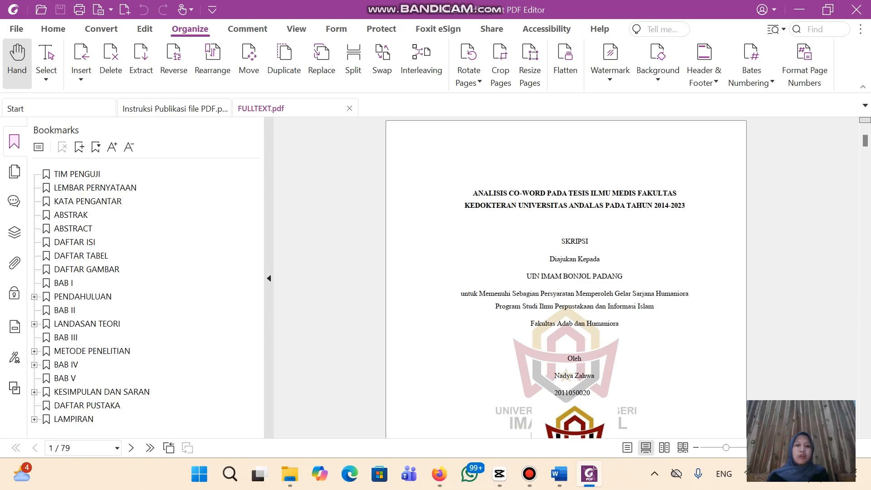
pyautogui.click(101, 270)
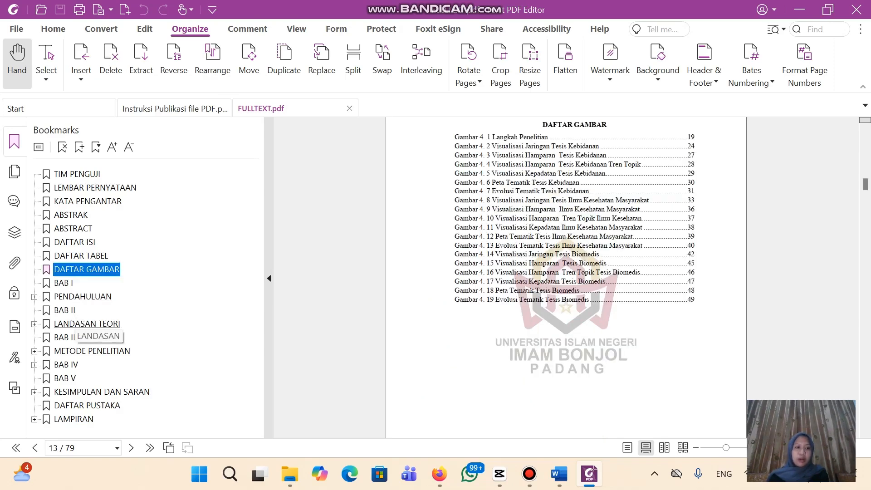
pyautogui.click(88, 323)
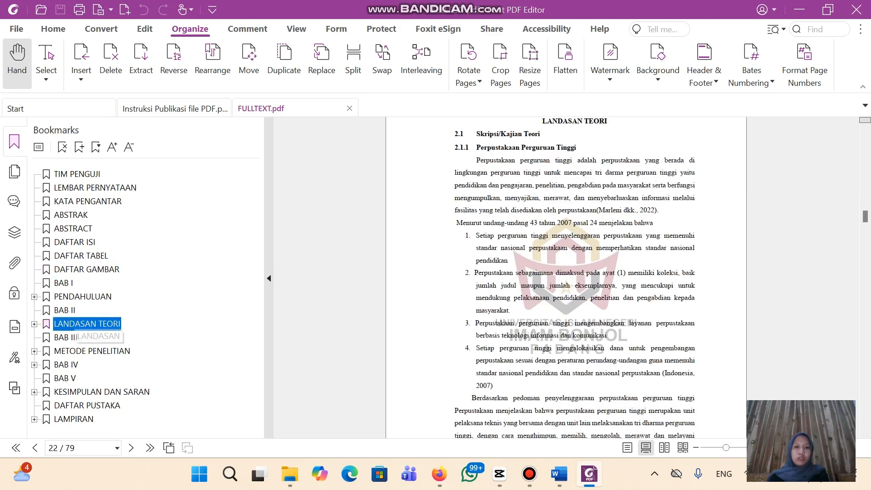
pyautogui.scroll(2, 565, 278)
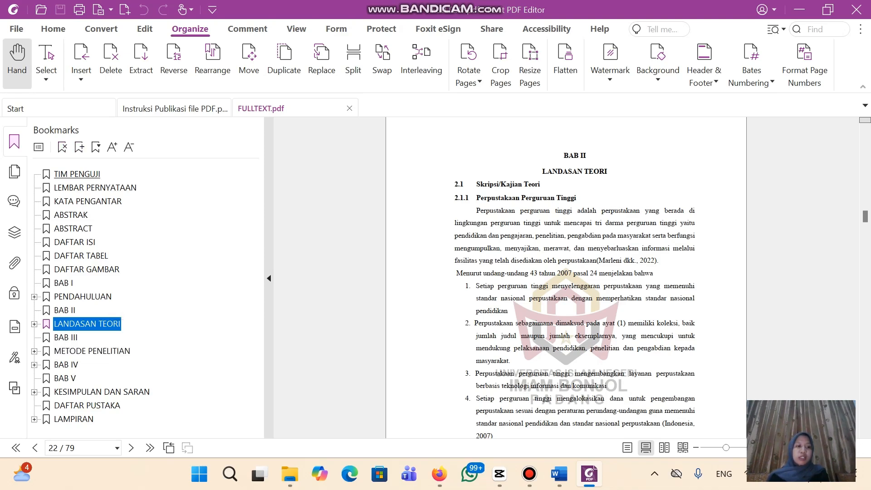
# Select the TIM PENGUJI bookmark and delete bookmarks repeatedly until none remain
pyautogui.click(77, 174)
pyautogui.press('Delete')
pyautogui.press('Delete')
pyautogui.press('Delete')
pyautogui.press('Delete')
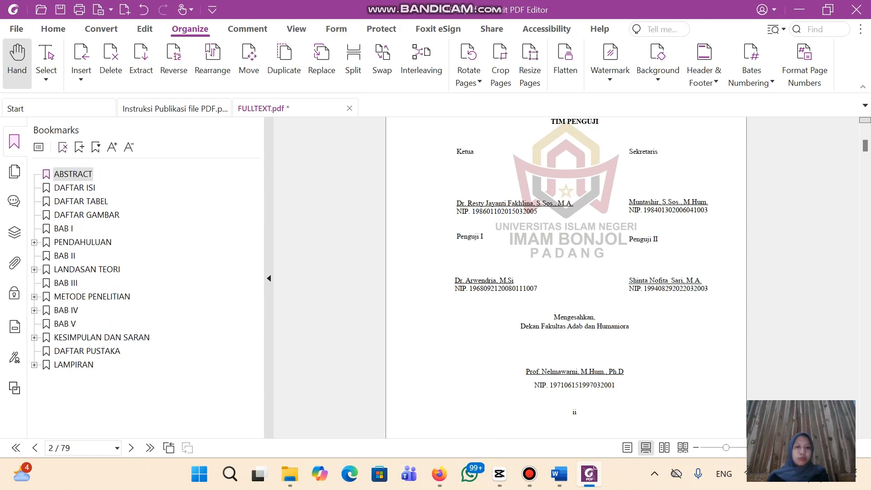
pyautogui.press('Delete')
pyautogui.press('Delete')
pyautogui.press('Delete')
pyautogui.press('Delete')
pyautogui.press('Delete')
pyautogui.press('Delete')
pyautogui.press('Delete')
pyautogui.press('Delete')
pyautogui.press('Delete')
pyautogui.press('Delete')
pyautogui.press('Delete')
pyautogui.press('Delete')
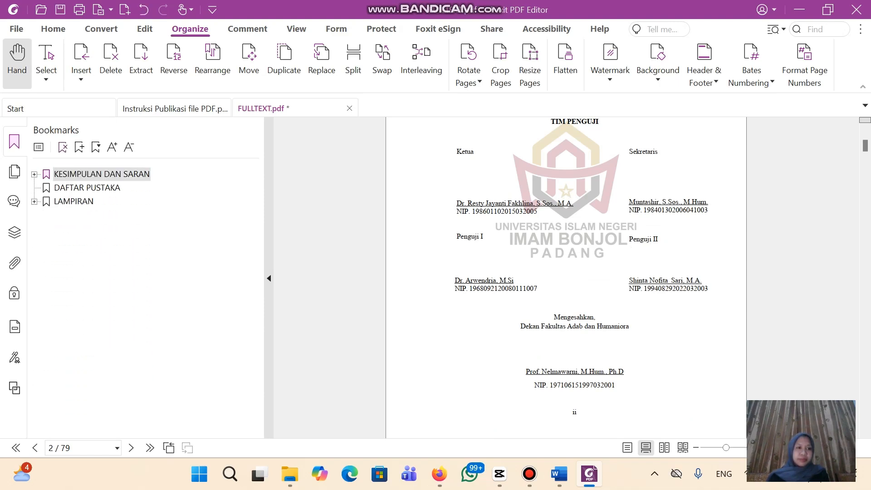
pyautogui.press('Delete')
pyautogui.press('Delete')
pyautogui.press('Delete')
pyautogui.scroll(12, 566, 278)
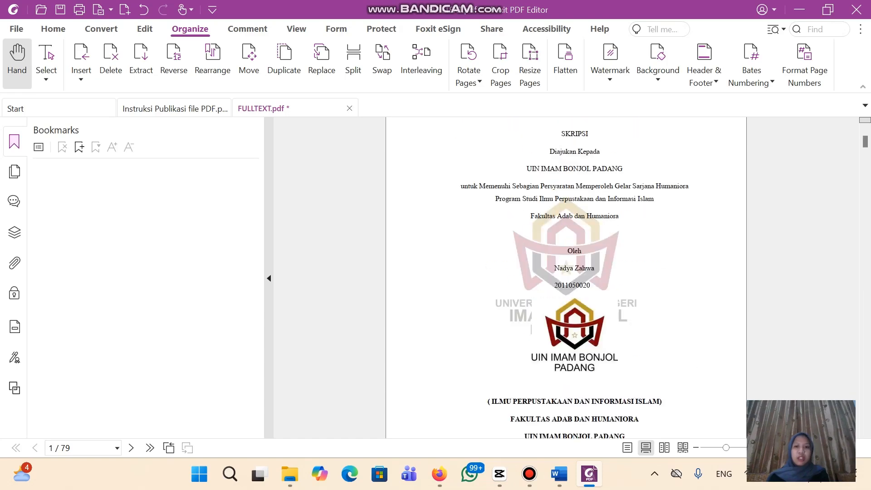
pyautogui.scroll(-12, 566, 278)
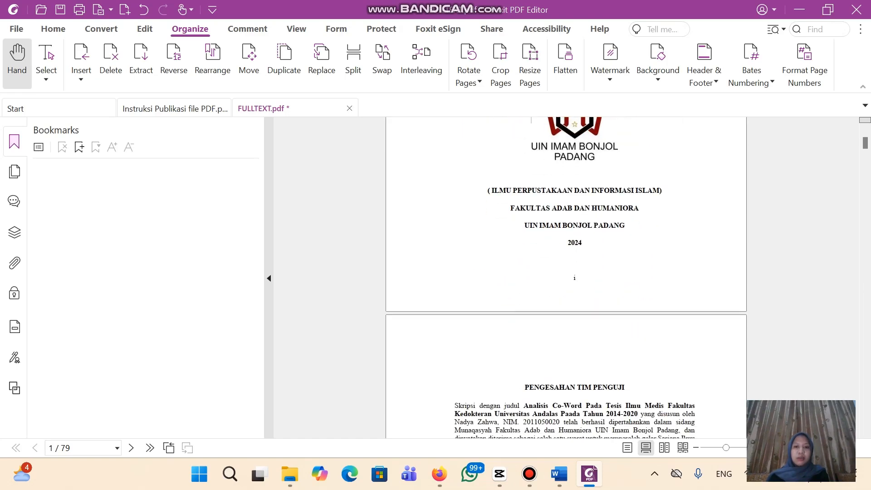
pyautogui.scroll(-1, 566, 278)
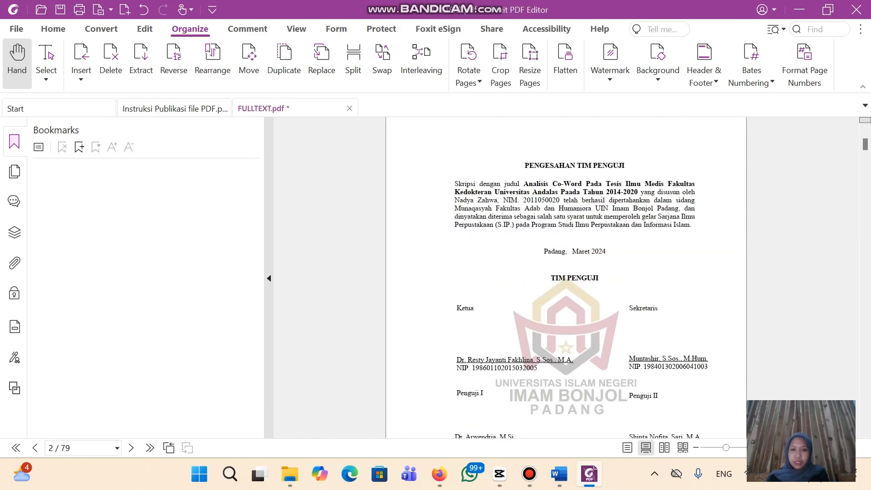
# Bookmark the PENGESAHAN TIM PENGUJI and LEMBAR PERNYATAAN headings
pyautogui.moveTo(524, 166); pyautogui.dragTo(626, 165)
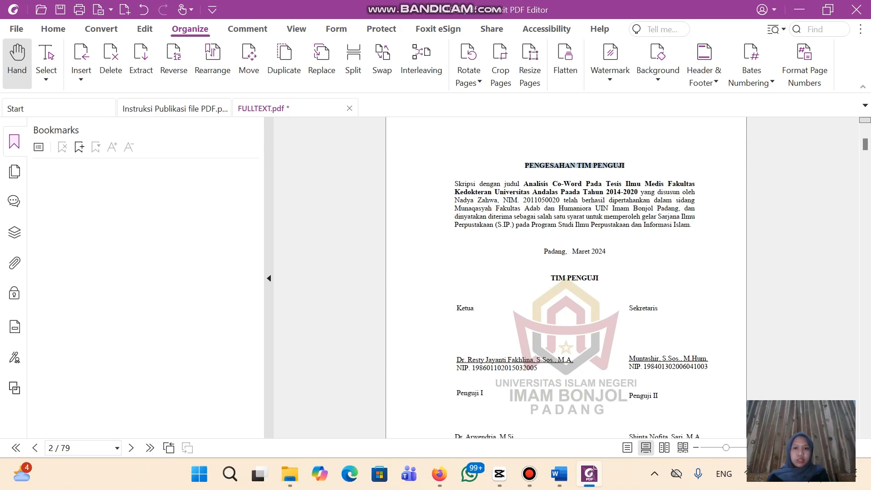
pyautogui.click(79, 146)
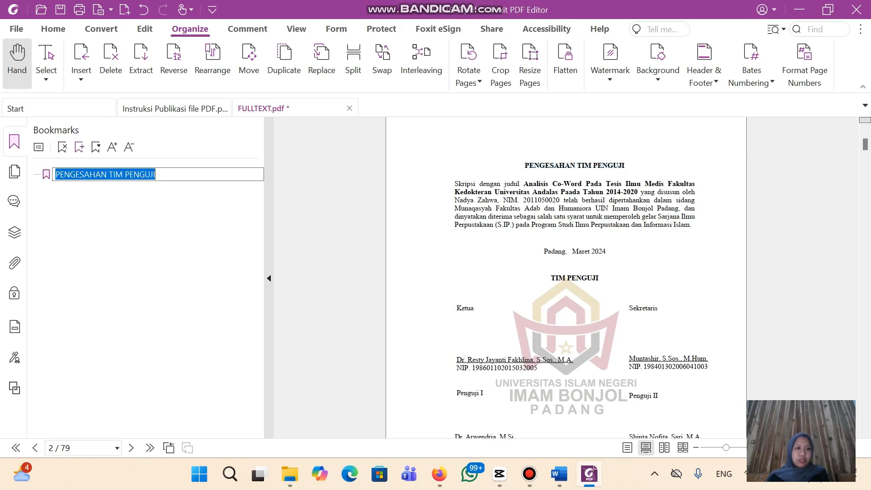
pyautogui.click(157, 174)
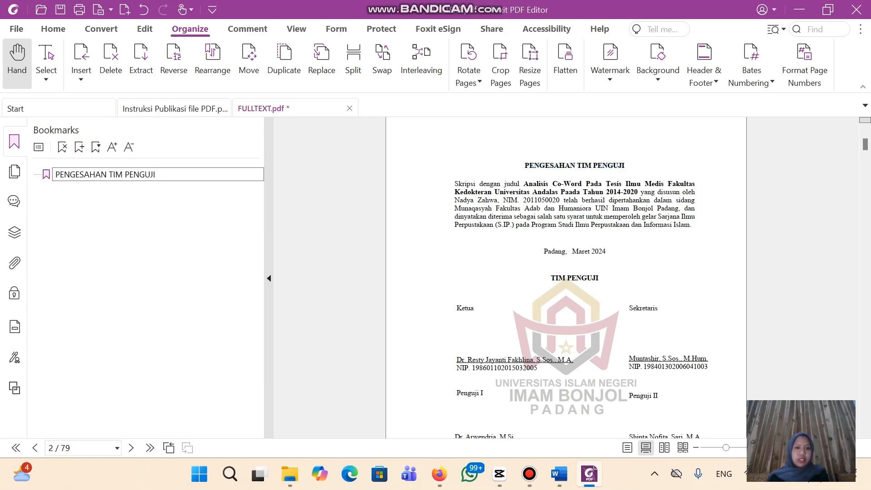
pyautogui.scroll(-10, 566, 278)
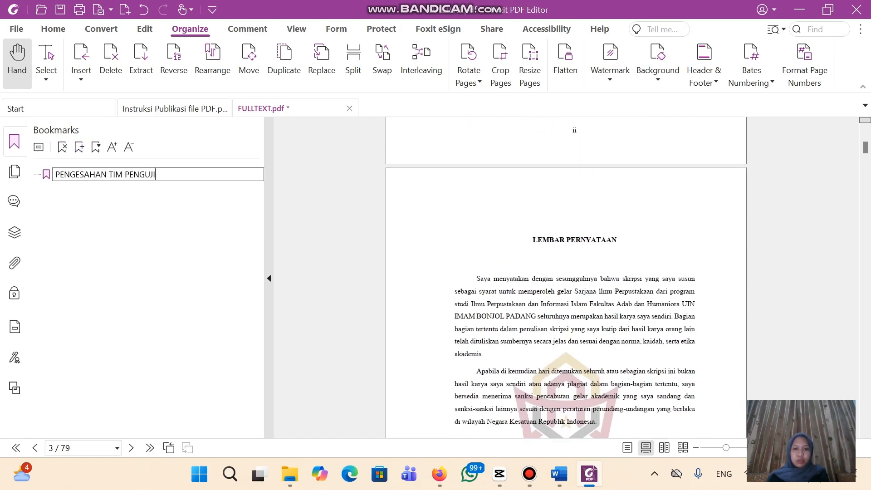
pyautogui.press('Return')
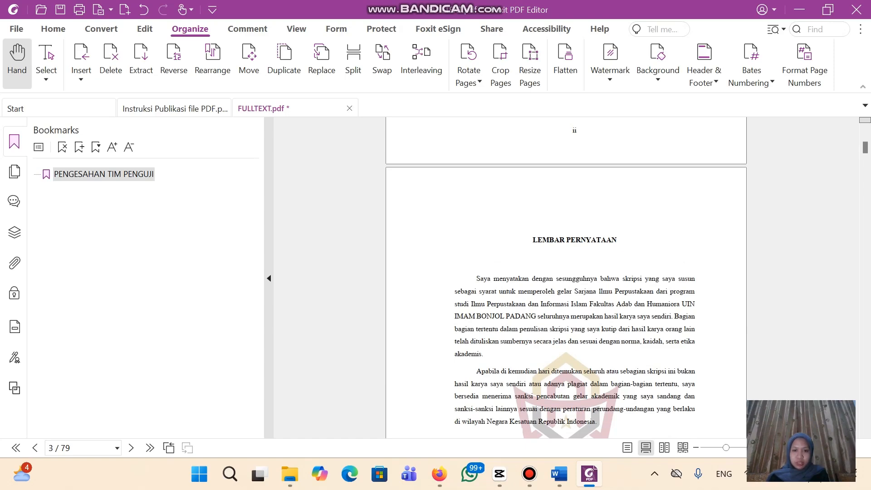
pyautogui.moveTo(532, 240); pyautogui.dragTo(617, 239)
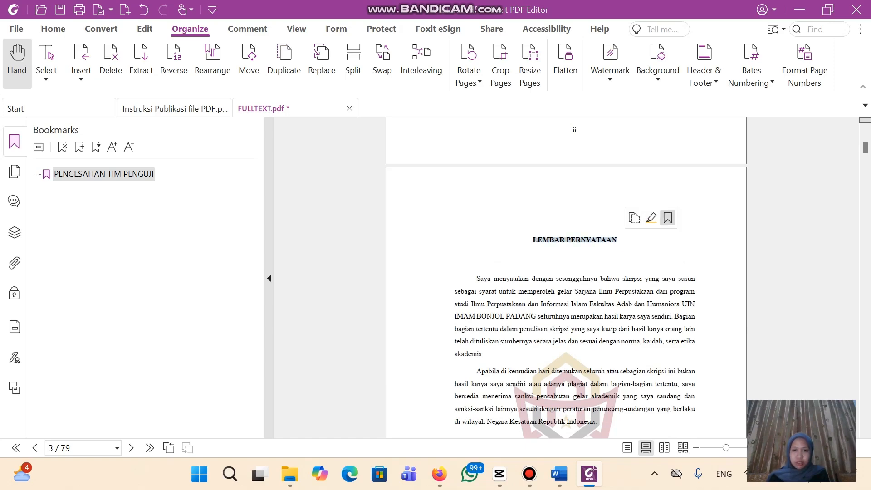
pyautogui.click(667, 218)
pyautogui.scroll(-10, 566, 278)
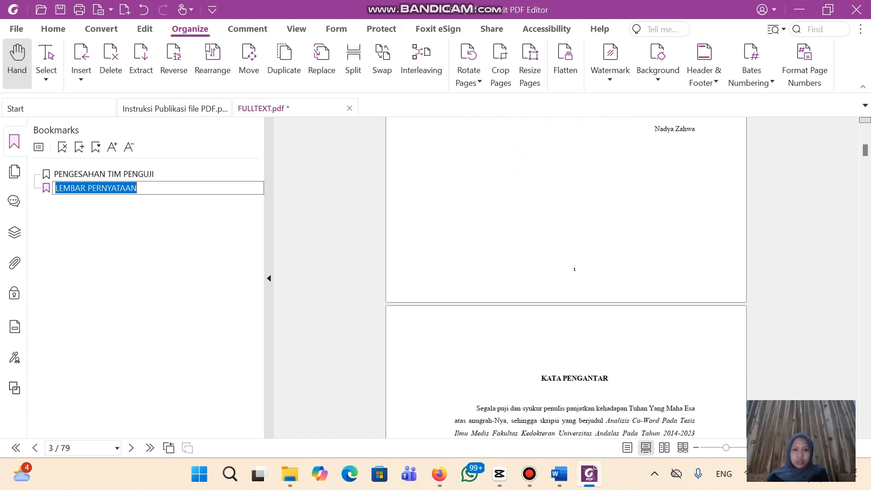
pyautogui.press('Return')
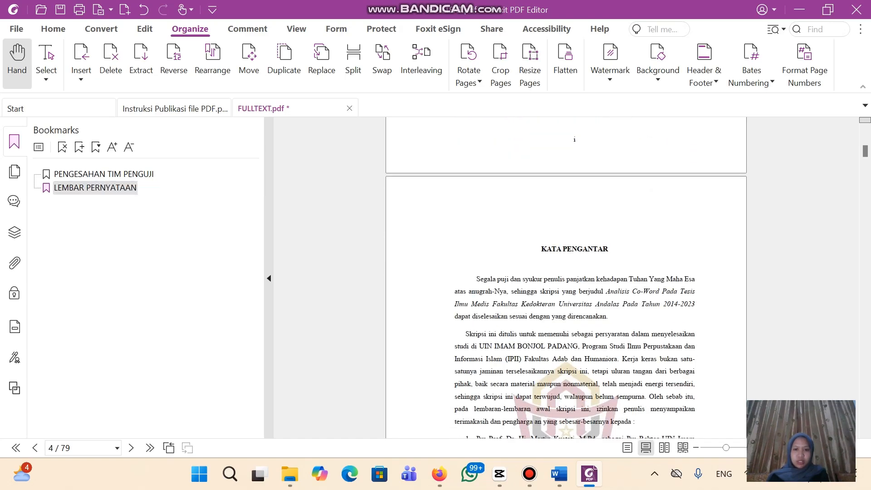
pyautogui.scroll(1, 566, 278)
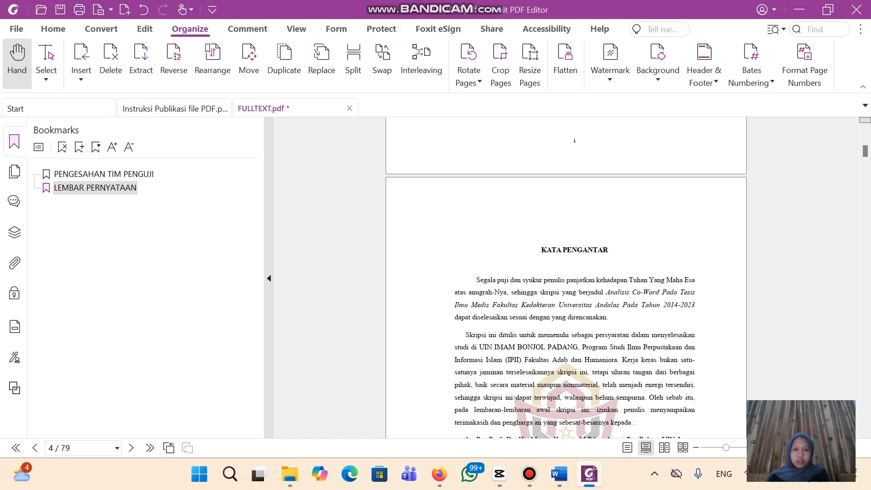
# Bookmark the KATA PENGANTAR, ABSTRAK and ABSTRACT headings
pyautogui.moveTo(540, 250); pyautogui.dragTo(608, 249)
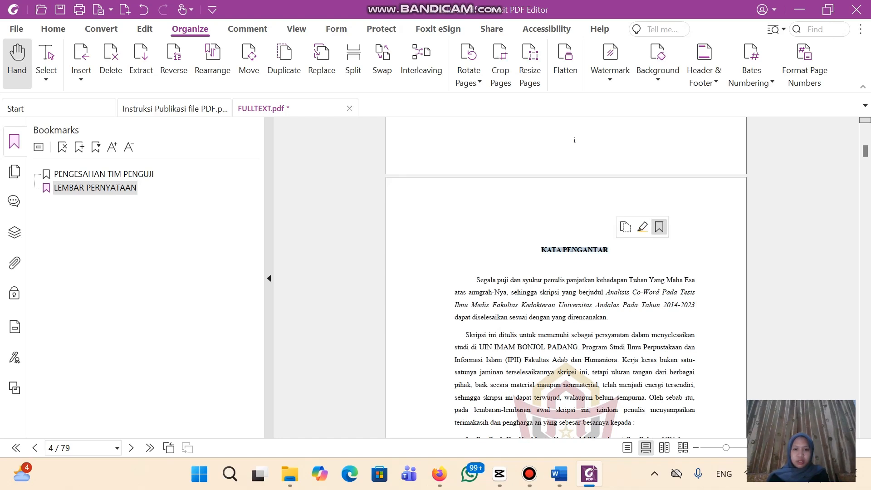
pyautogui.click(659, 227)
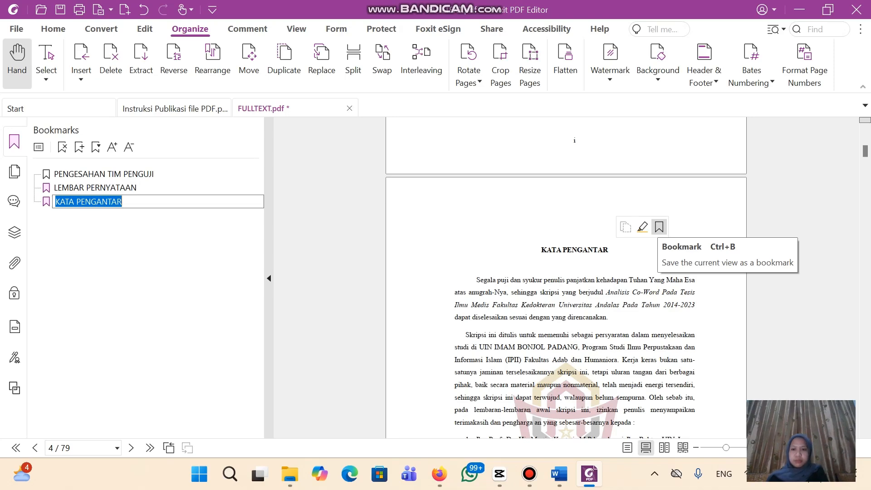
pyautogui.scroll(-10, 659, 227)
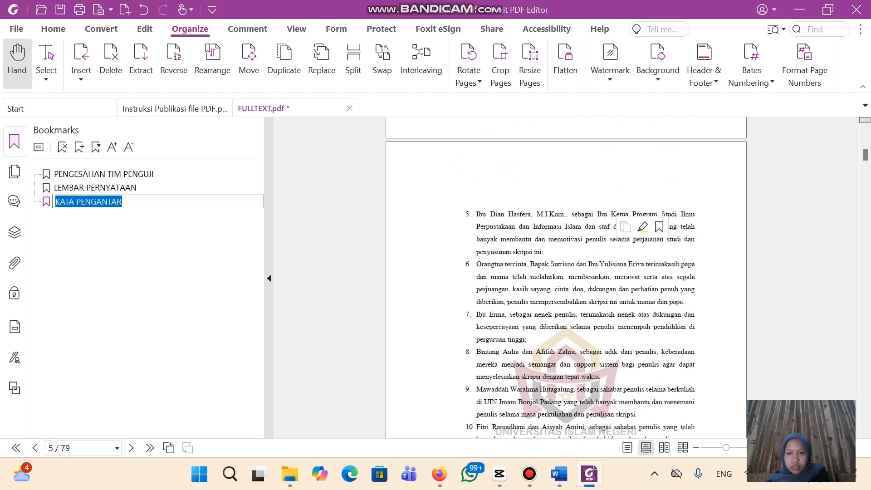
pyautogui.scroll(-12, 659, 227)
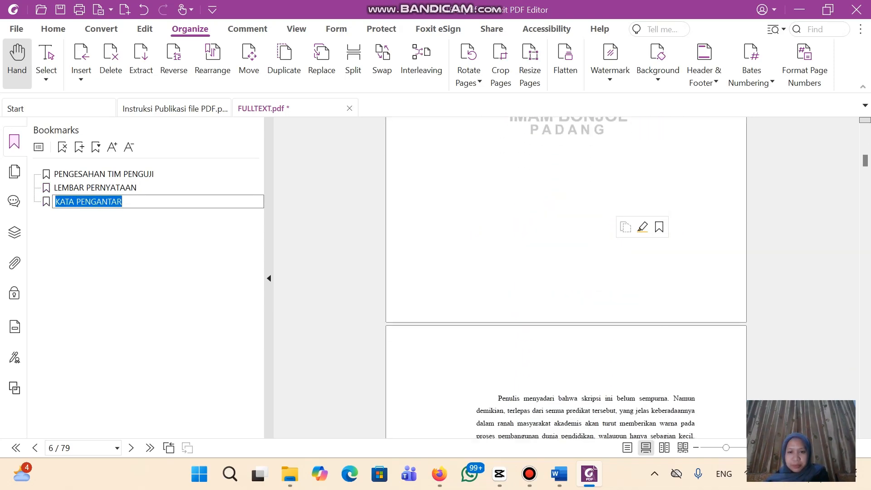
pyautogui.scroll(-6, 659, 227)
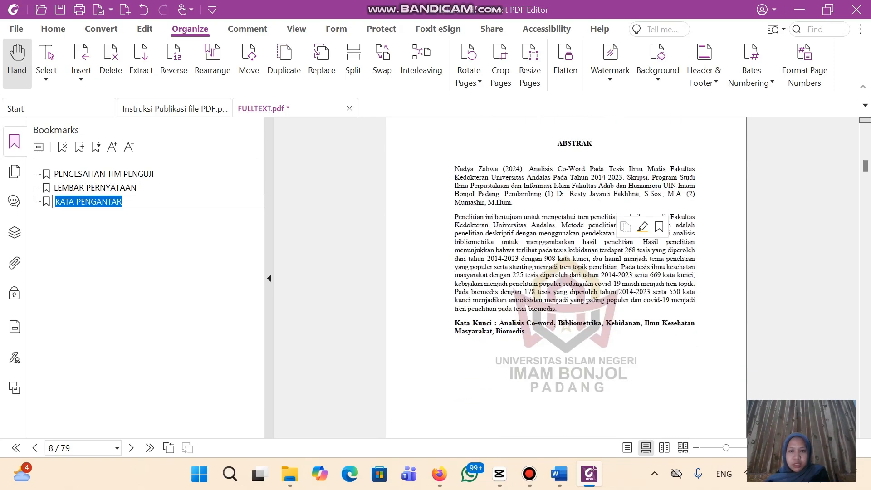
pyautogui.press('Return')
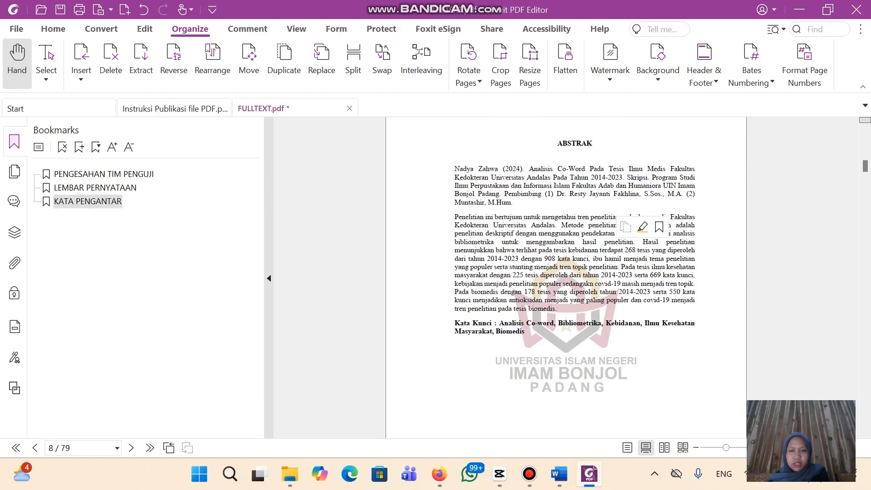
pyautogui.doubleClick(577, 144)
pyautogui.click(646, 124)
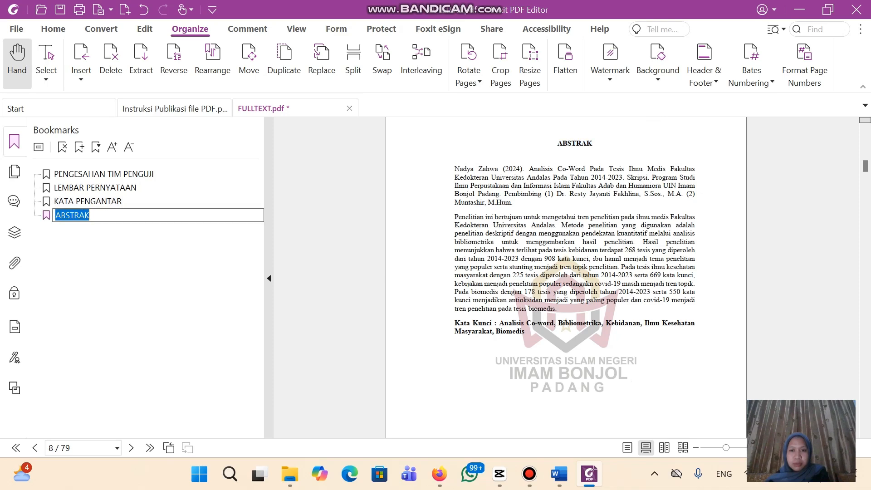
pyautogui.scroll(-6, 647, 123)
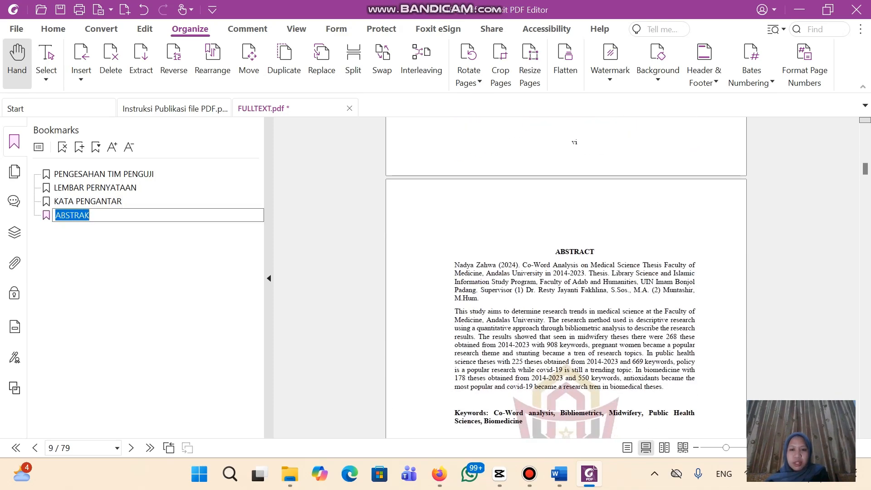
pyautogui.press('Return')
pyautogui.moveTo(556, 252); pyautogui.dragTo(594, 252)
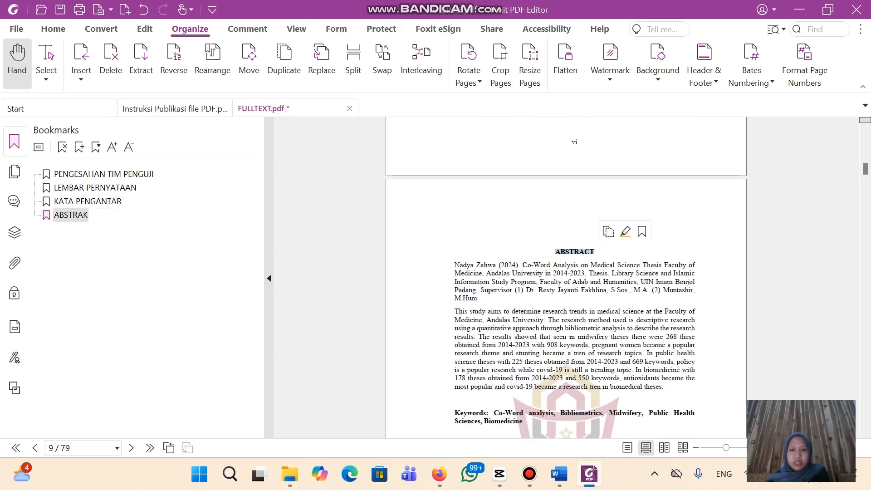
pyautogui.click(642, 232)
pyautogui.scroll(-10, 642, 231)
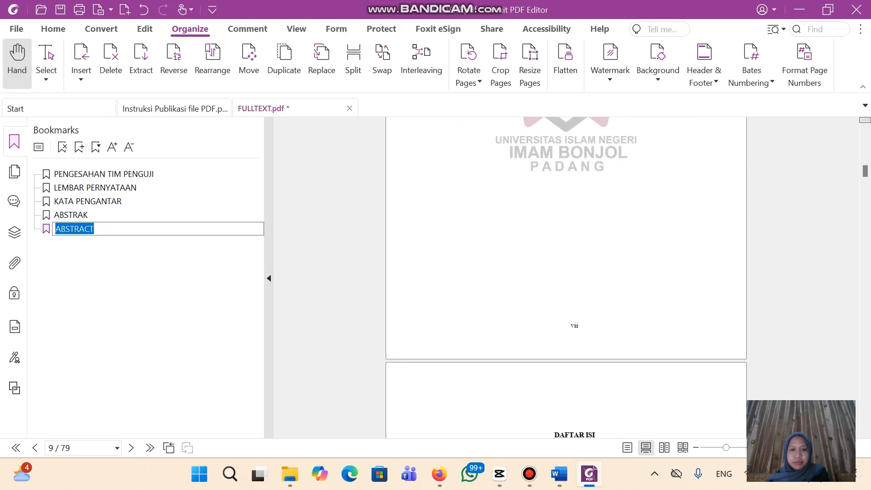
# Bookmark the DAFTAR ISI heading, adding a leading 'D' to its name
pyautogui.doubleClick(577, 207)
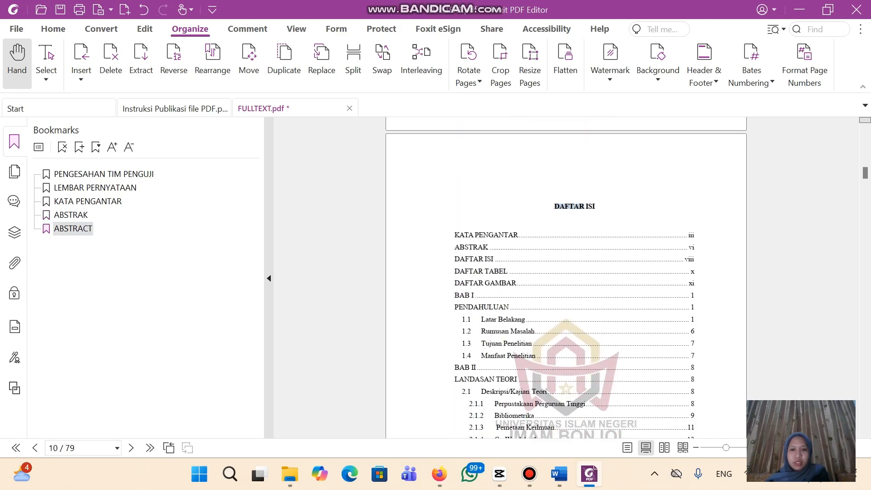
pyautogui.click(577, 207)
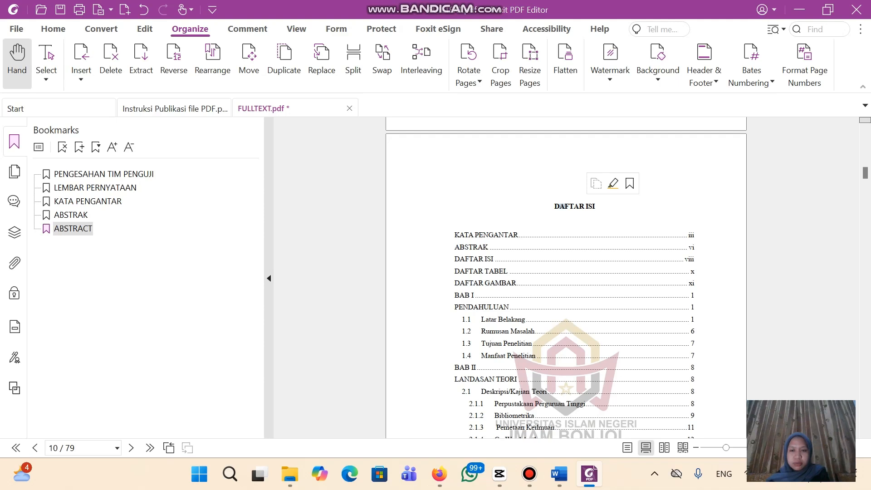
pyautogui.moveTo(560, 207); pyautogui.dragTo(594, 206)
pyautogui.click(646, 186)
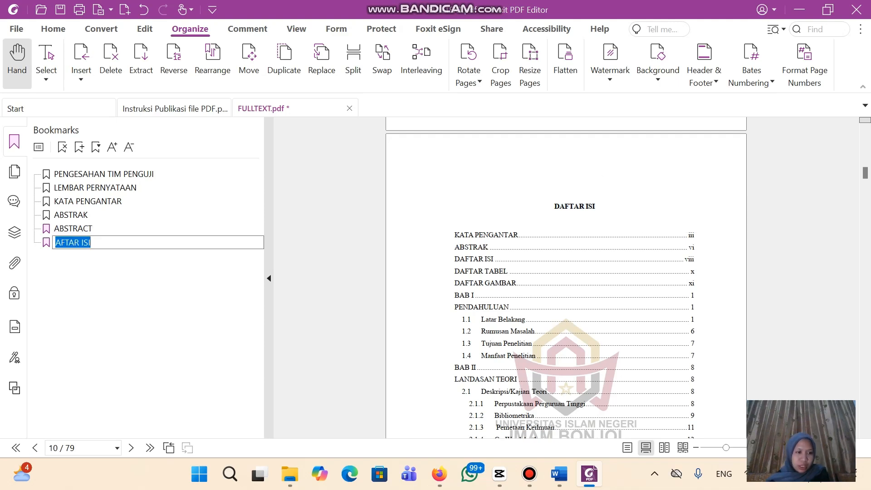
pyautogui.click(55, 243)
pyautogui.write('D')
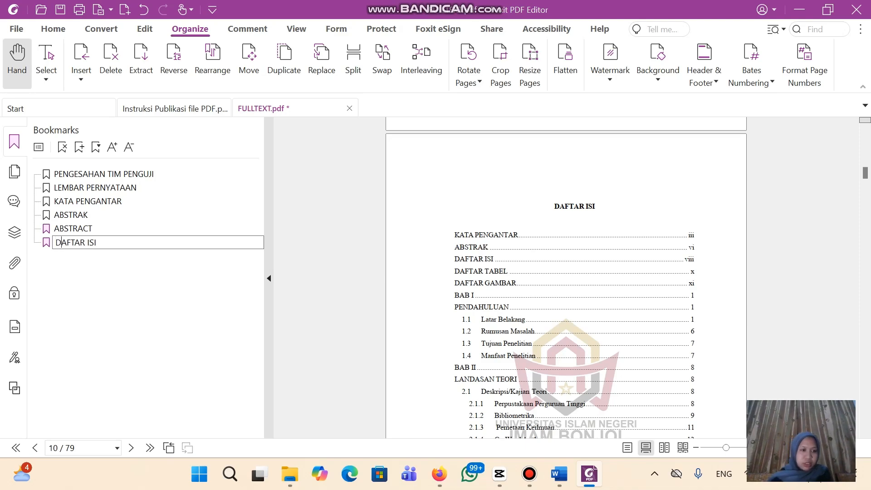
pyautogui.scroll(-3, 567, 277)
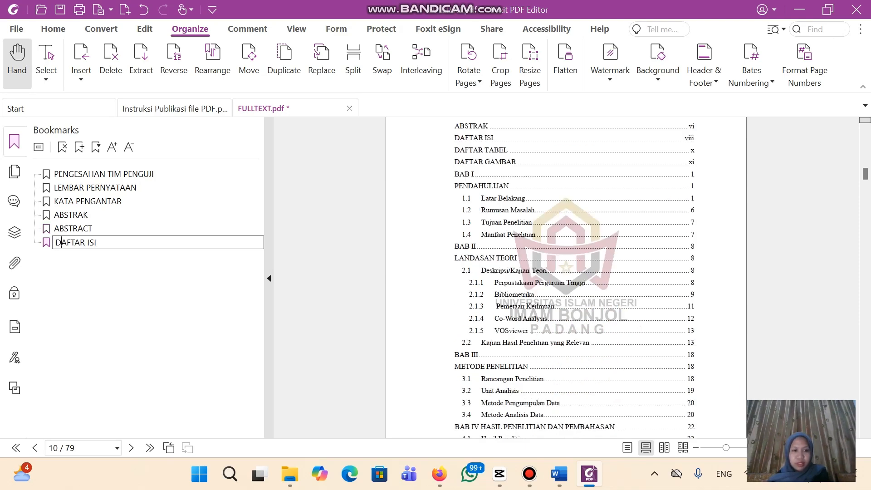
pyautogui.scroll(-10, 566, 277)
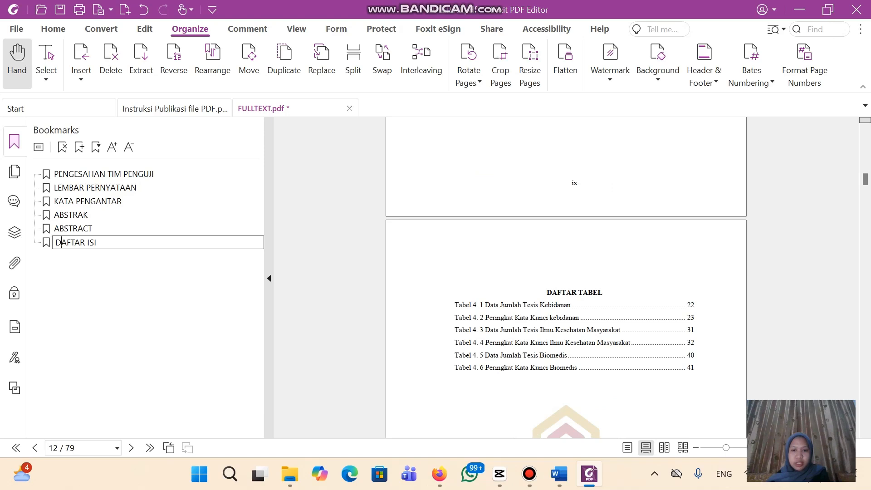
pyautogui.click(547, 293)
# Bookmark the DAFTAR TABEL and DAFTAR GAMBAR headings
pyautogui.moveTo(547, 292); pyautogui.dragTo(602, 293)
pyautogui.click(654, 270)
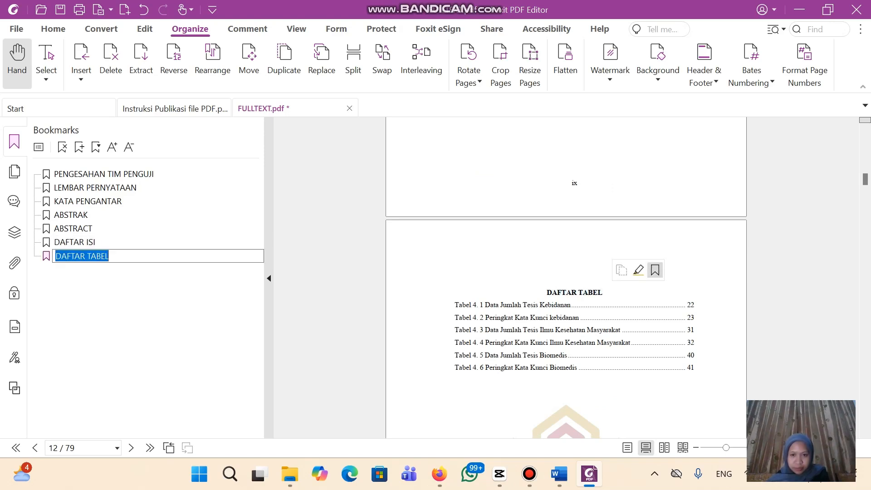
pyautogui.scroll(-4, 567, 277)
pyautogui.scroll(-6, 566, 277)
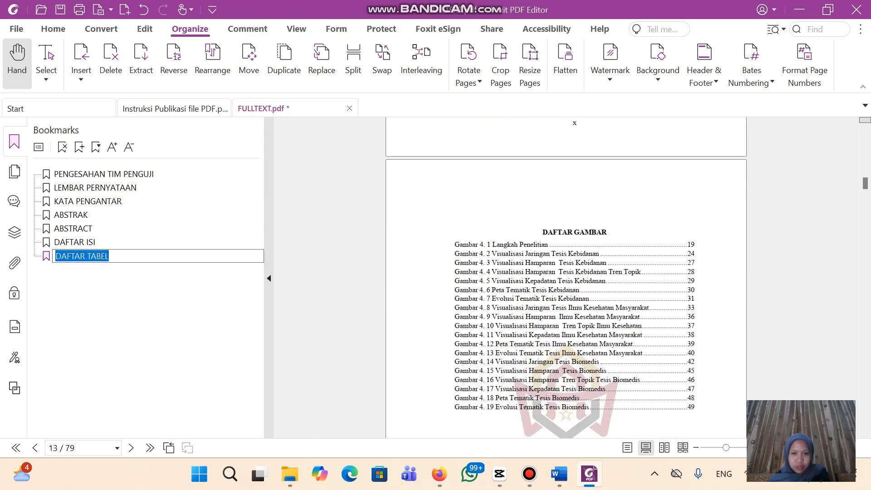
pyautogui.press('Return')
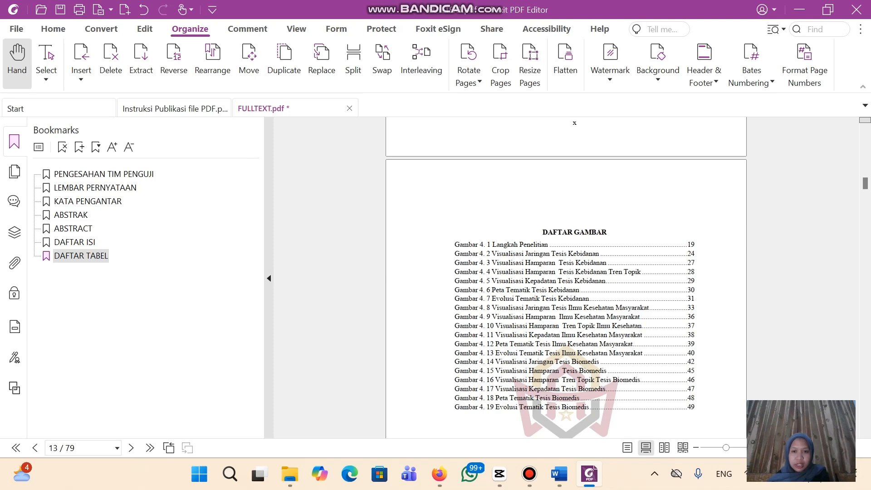
pyautogui.moveTo(542, 232); pyautogui.dragTo(607, 232)
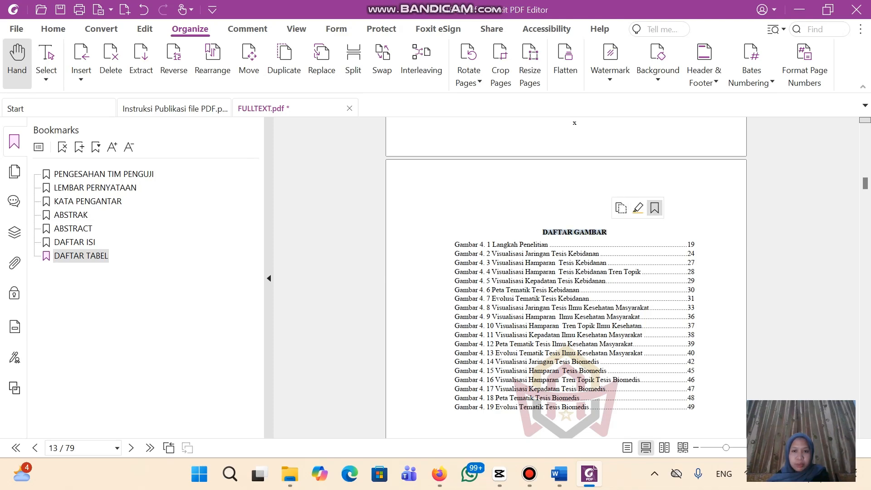
pyautogui.click(654, 208)
pyautogui.scroll(-10, 566, 290)
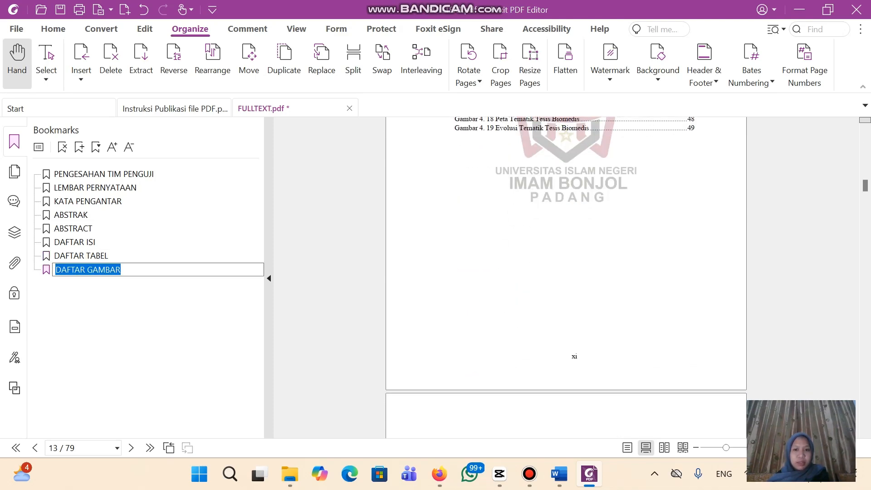
pyautogui.scroll(-6, 566, 277)
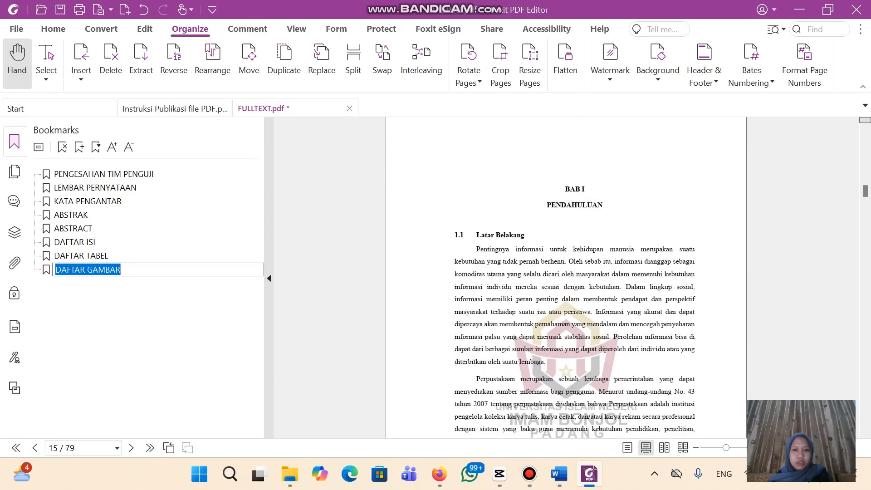
pyautogui.press('Return')
# Bookmark the BAB I PENDAHULUAN and 1.1 Latar Belakang headings
pyautogui.moveTo(565, 189); pyautogui.dragTo(603, 205)
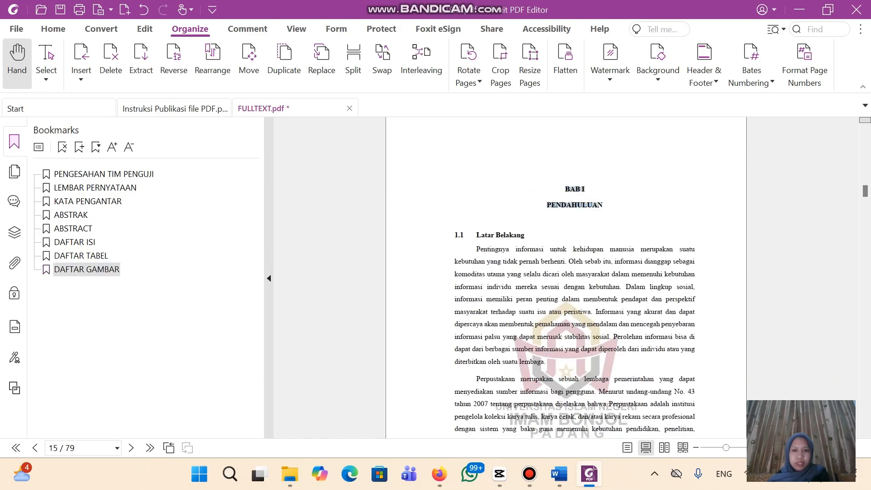
pyautogui.click(649, 185)
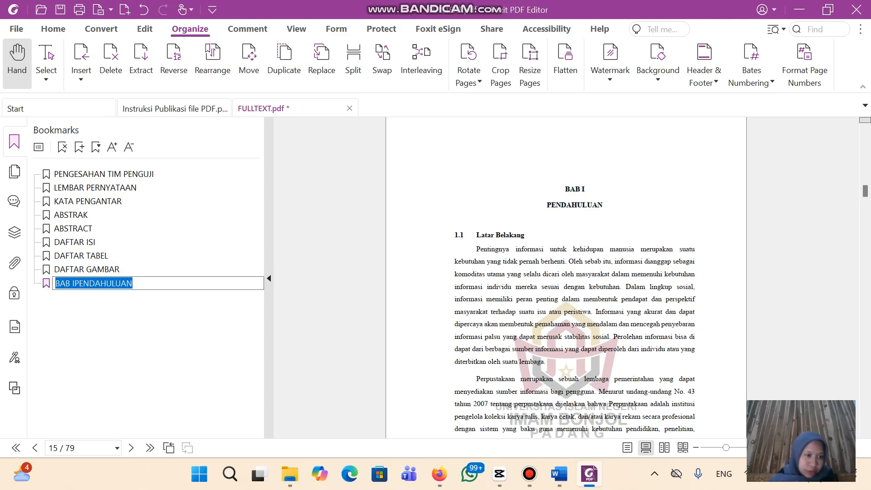
pyautogui.click(75, 283)
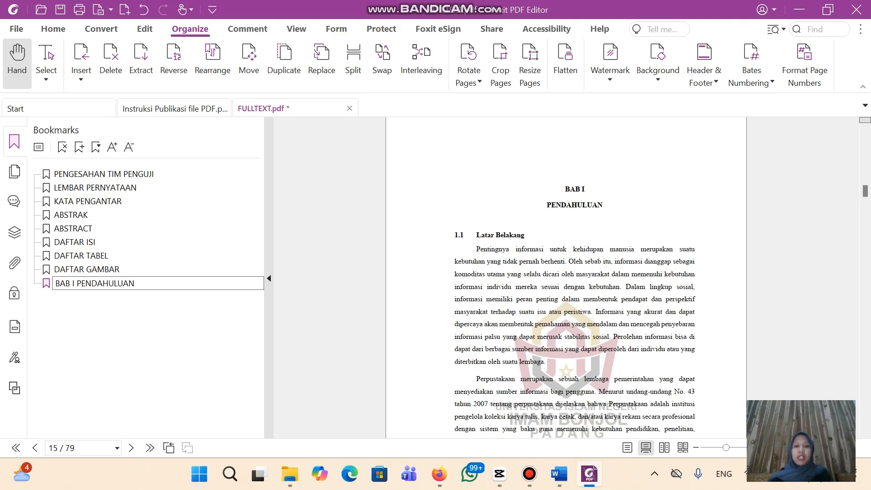
pyautogui.press('Return')
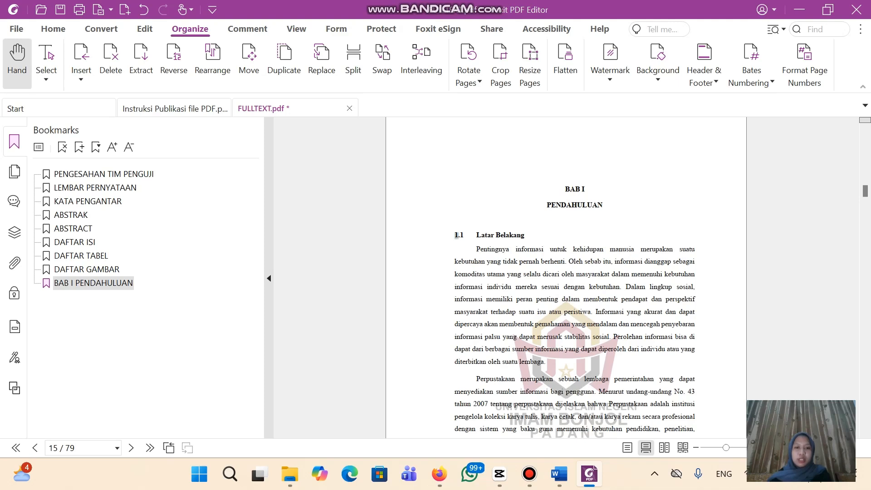
pyautogui.moveTo(456, 235); pyautogui.dragTo(525, 235)
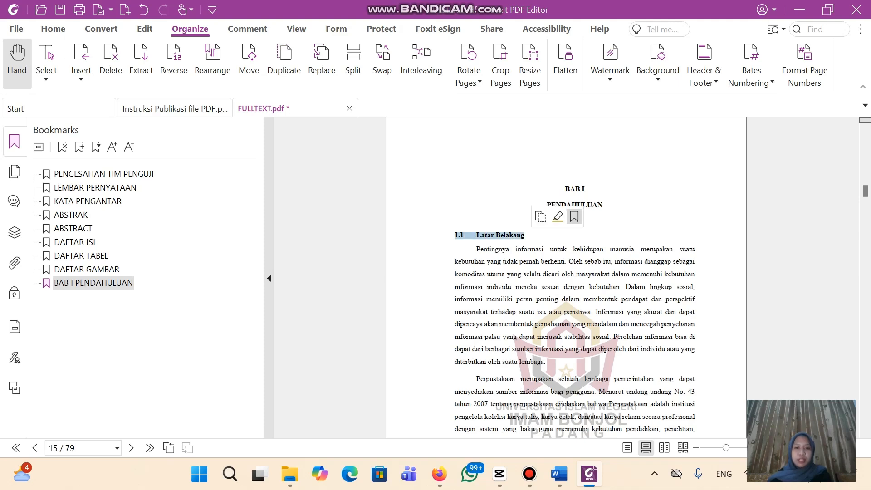
pyautogui.click(574, 217)
pyautogui.press('Return')
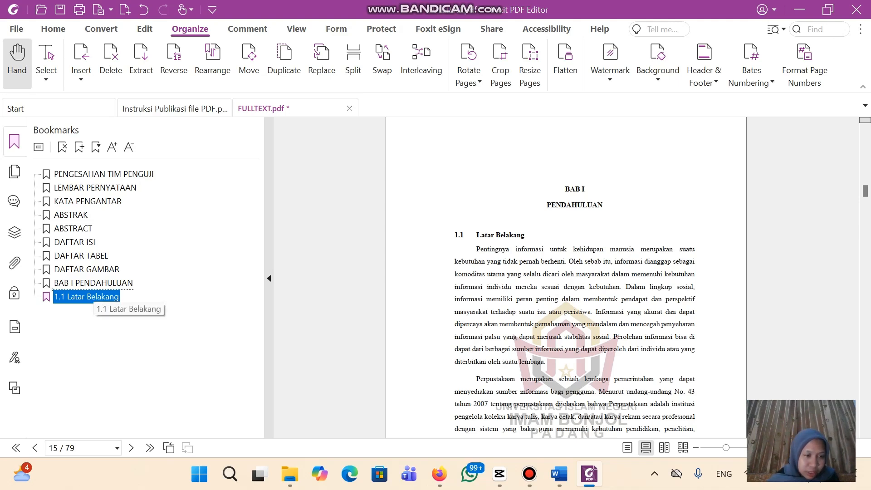
# Nest 1.1 Latar Belakang under BAB I PENDAHULUAN and add a 1.2 Rumusan Masalah bookmark
pyautogui.moveTo(52, 289); pyautogui.dragTo(53, 285)
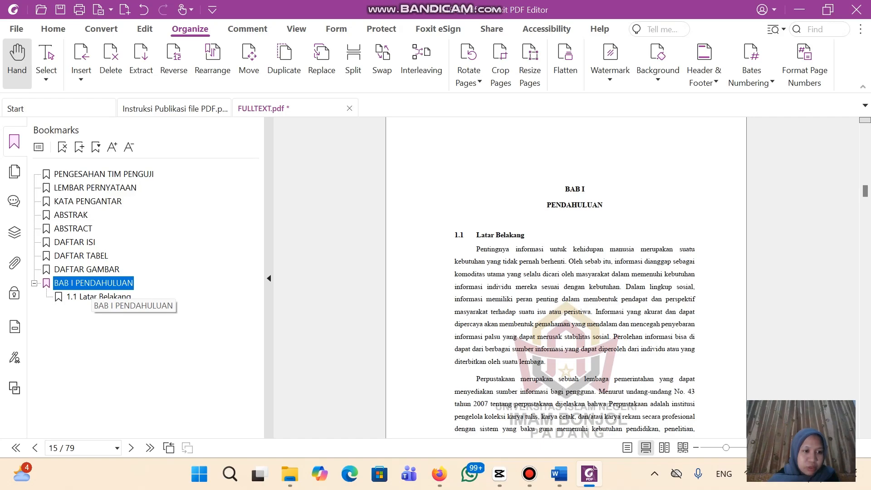
pyautogui.scroll(-12, 566, 278)
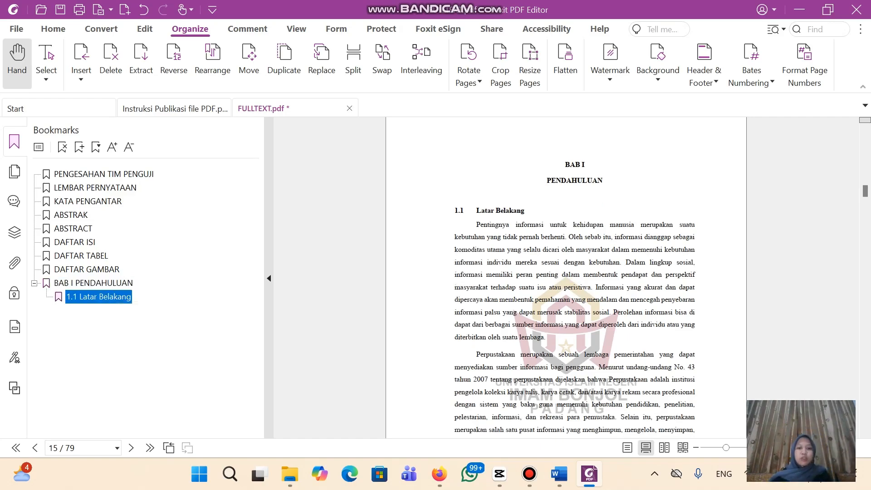
pyautogui.scroll(-15, 567, 278)
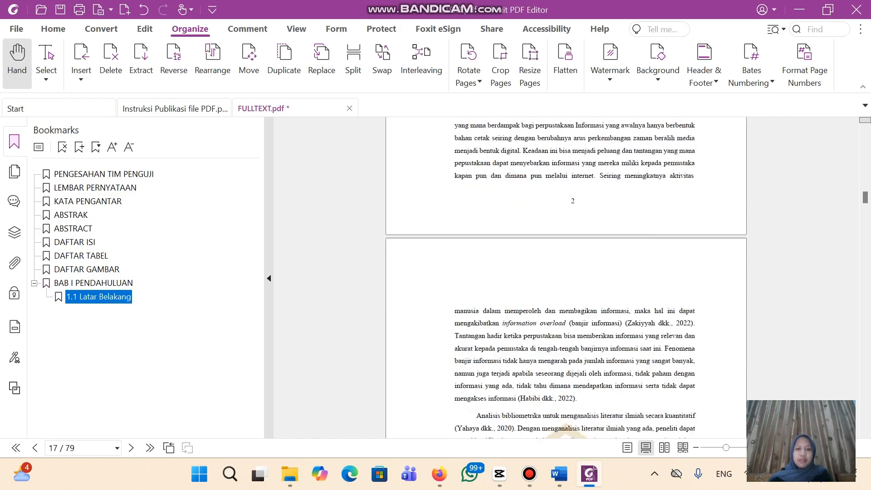
pyautogui.scroll(-15, 566, 278)
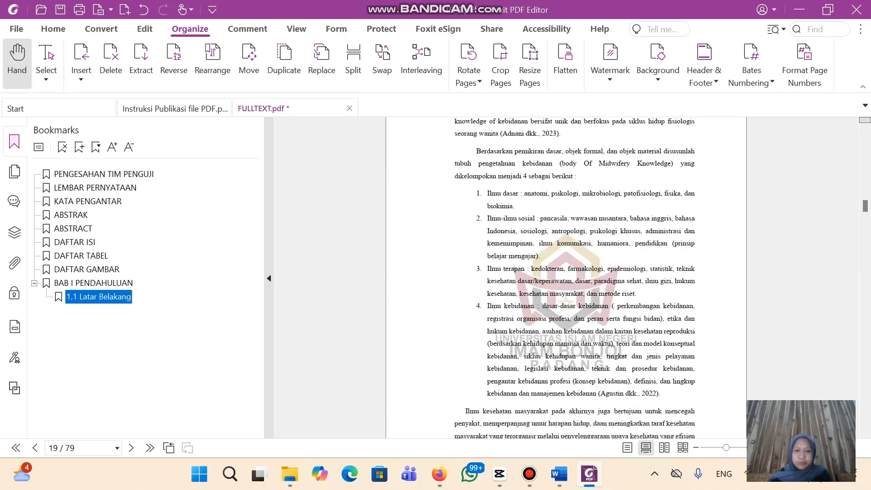
pyautogui.scroll(2, 566, 277)
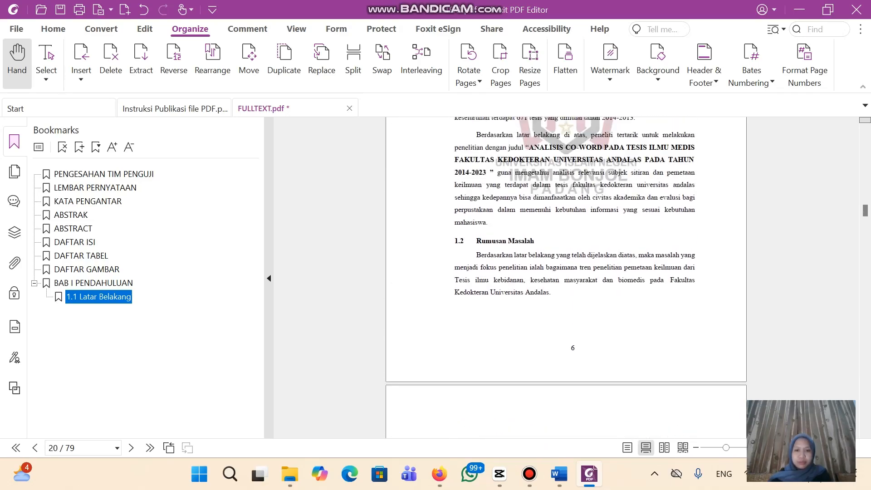
pyautogui.click(566, 278)
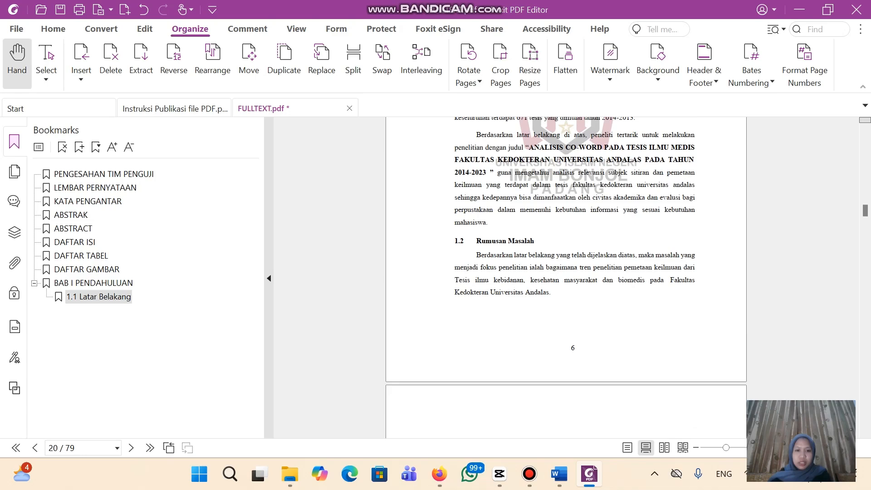
pyautogui.moveTo(455, 241); pyautogui.dragTo(535, 241)
pyautogui.click(580, 222)
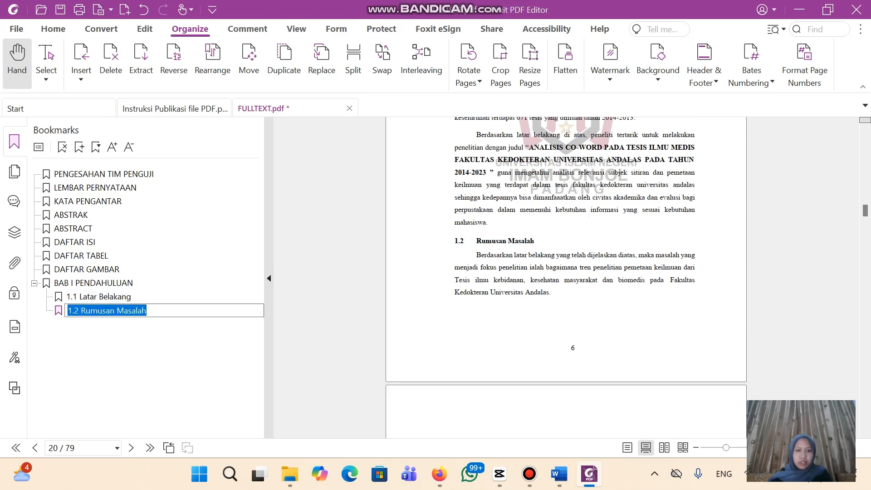
pyautogui.scroll(-4, 580, 222)
pyautogui.click(581, 221)
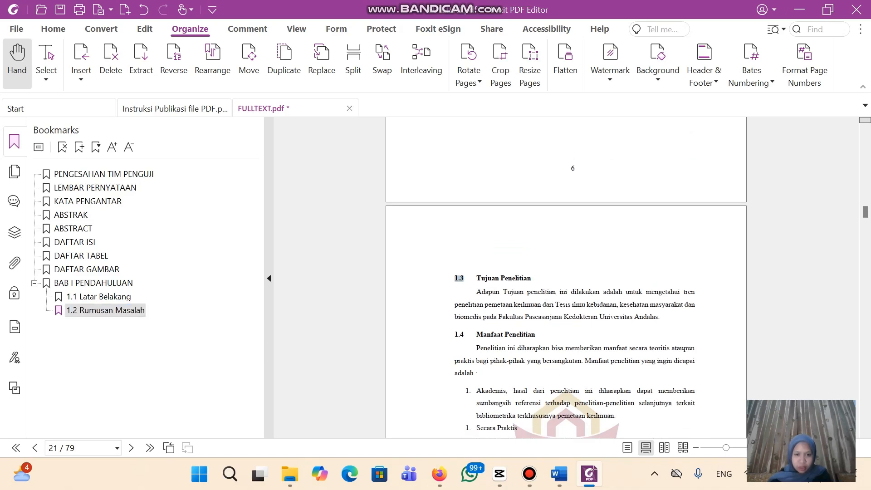
# Bookmark the 1.3 Tujuan Penelitian and 1.4 Manfaat Penelitian headings, keeping their names
pyautogui.click(469, 279)
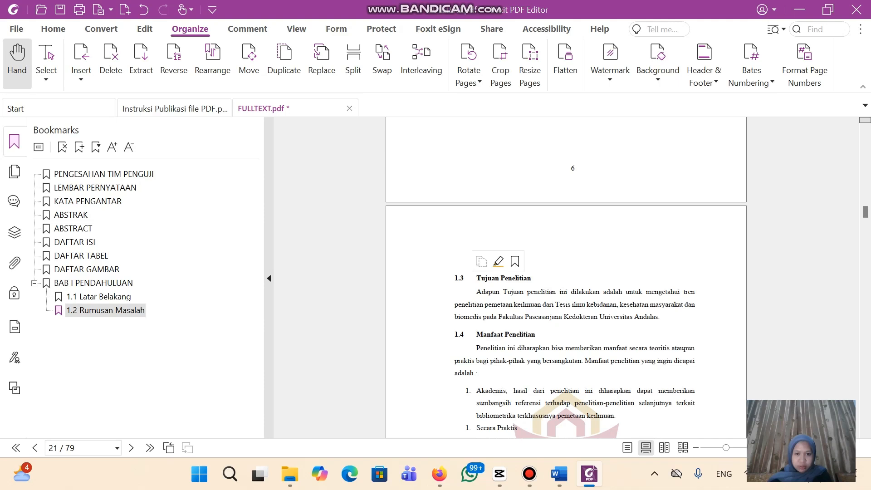
pyautogui.moveTo(455, 278); pyautogui.dragTo(531, 278)
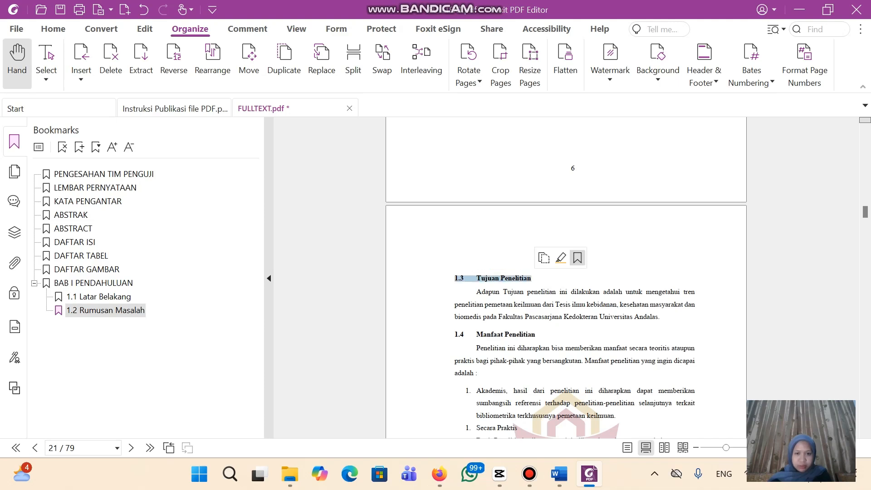
pyautogui.click(578, 257)
pyautogui.press('Return')
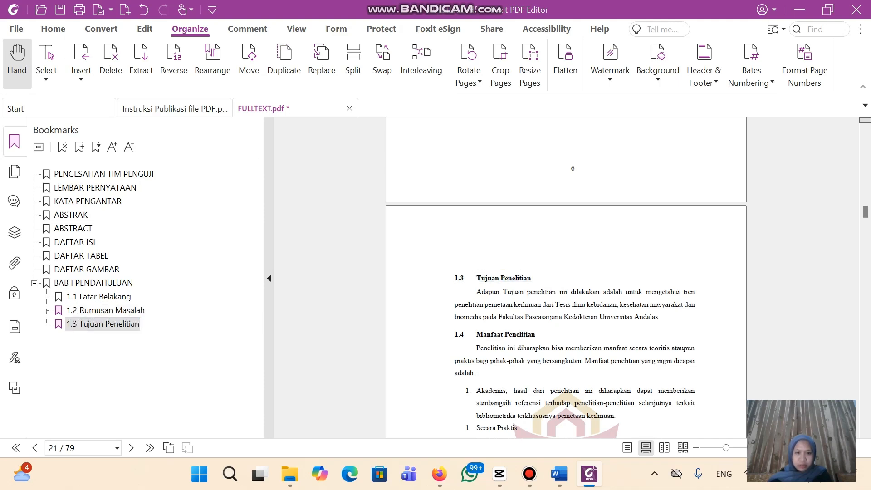
pyautogui.moveTo(463, 335); pyautogui.dragTo(536, 334)
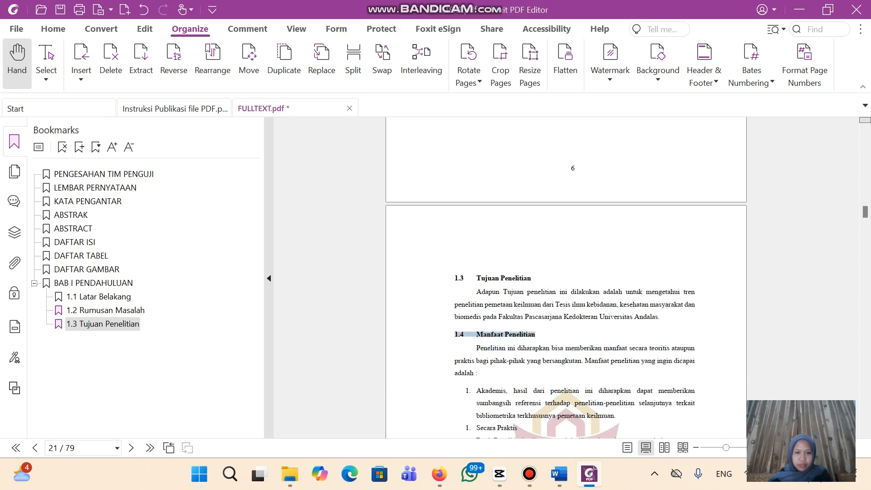
pyautogui.click(588, 313)
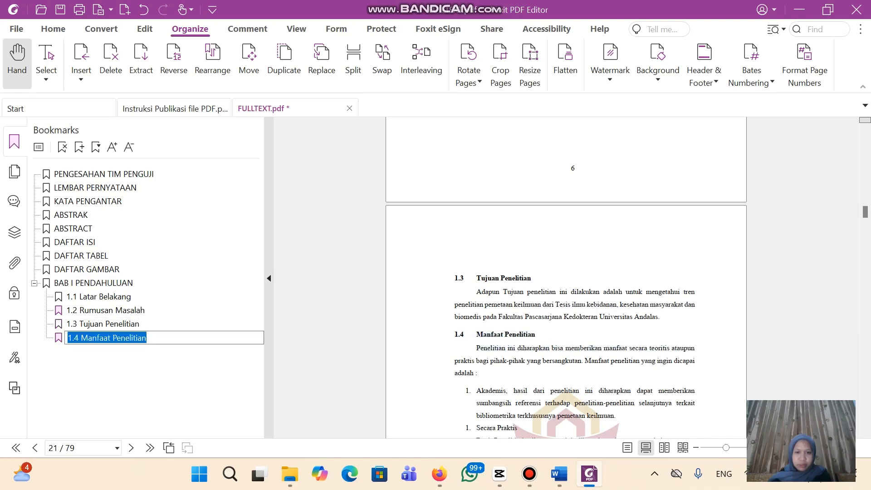
pyautogui.scroll(-10, 567, 295)
pyautogui.scroll(-2, 567, 295)
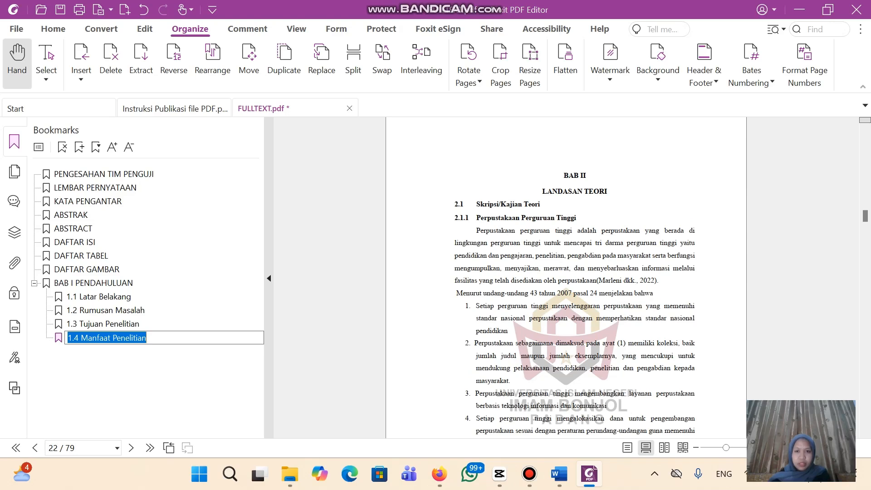
pyautogui.press('Return')
# Add a BAB II LANDASAN TEORI bookmark with a space after BAB II, moved to chapter level
pyautogui.moveTo(563, 175); pyautogui.dragTo(607, 191)
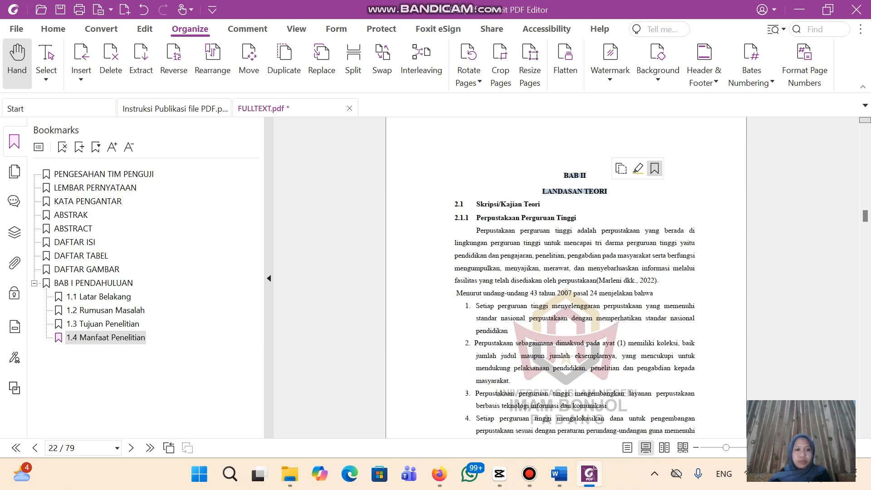
pyautogui.click(655, 168)
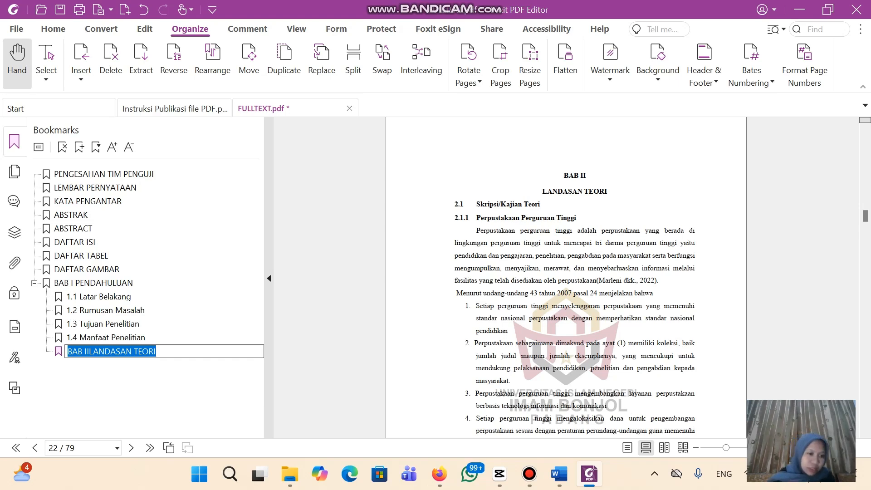
pyautogui.click(89, 351)
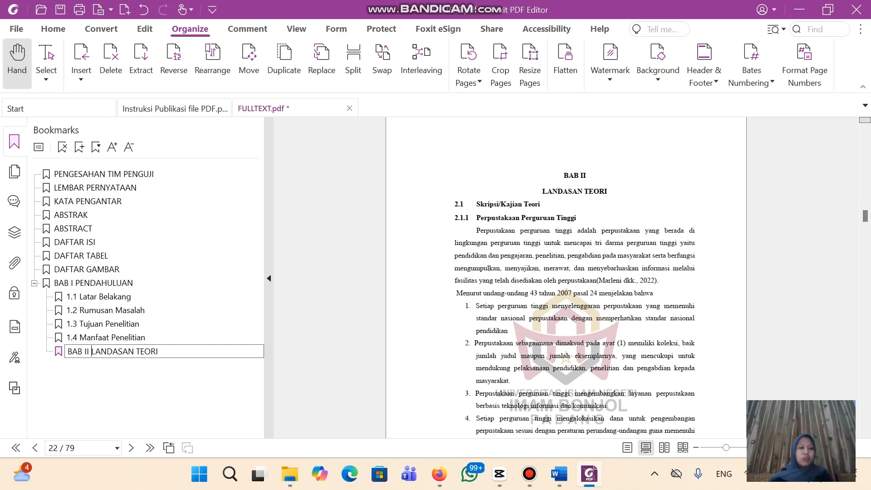
pyautogui.press('Return')
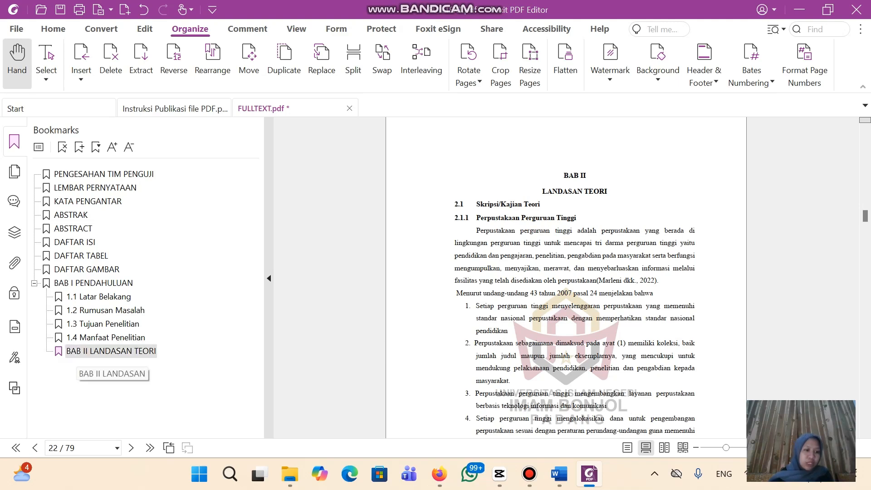
pyautogui.moveTo(65, 345)
pyautogui.mouseDown()
pyautogui.moveTo(45, 278)
pyautogui.moveTo(44, 287)
pyautogui.mouseUp()
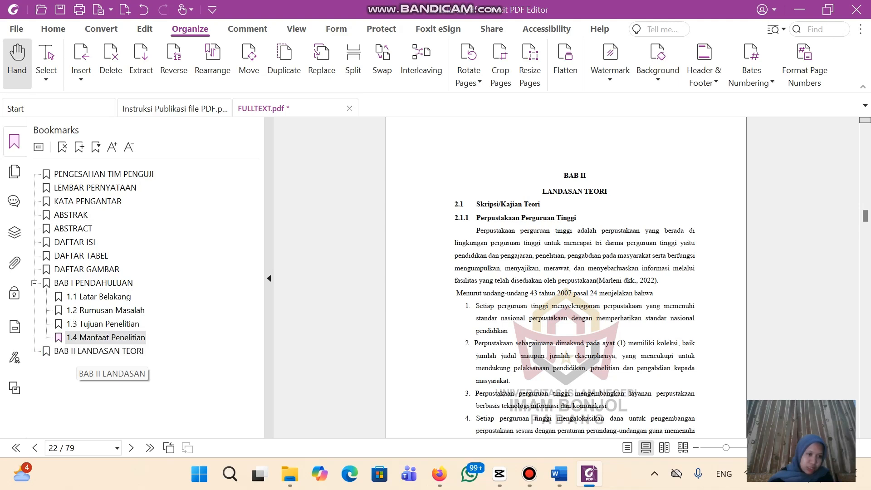
# Create a bookmark from the 2.1 Skripsi/Kajian Teori heading
pyautogui.click(122, 352)
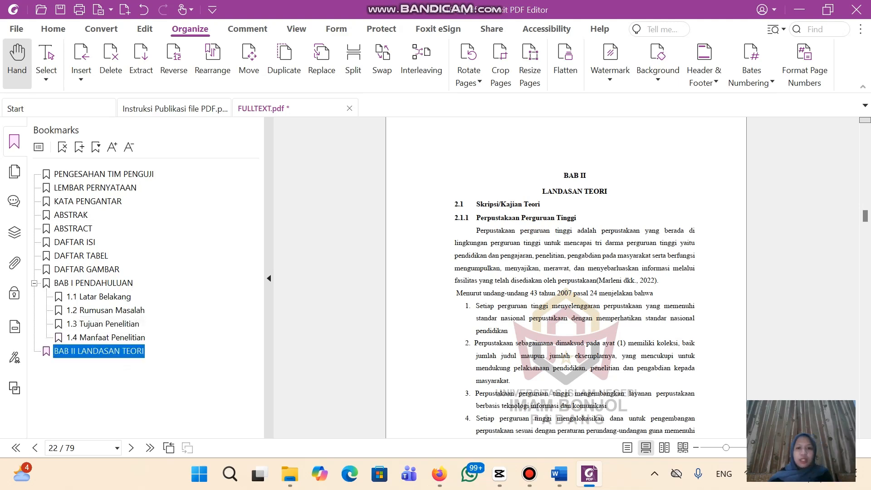
pyautogui.moveTo(455, 204); pyautogui.dragTo(532, 204)
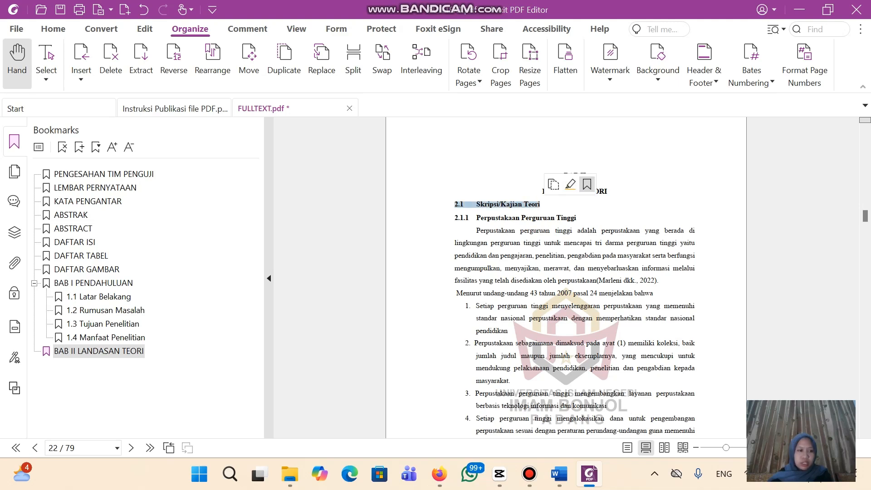
pyautogui.click(587, 185)
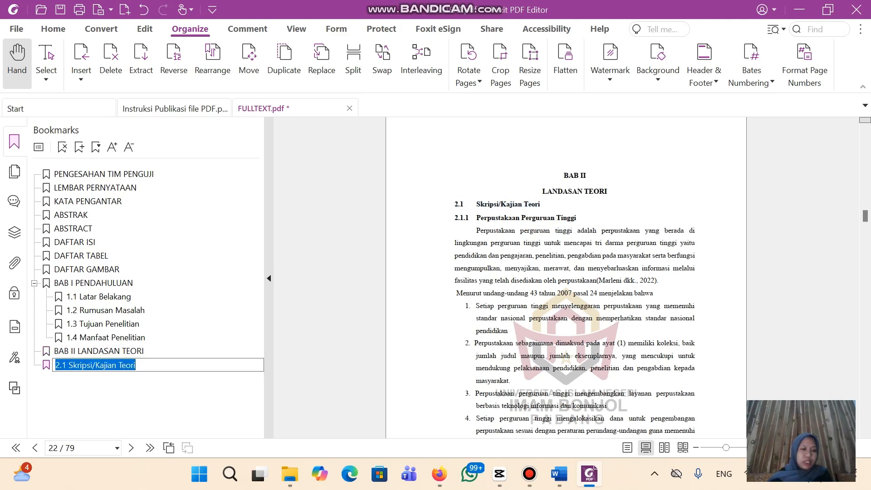
# Confirm the 2.1 Skripsi/Kajian Teori bookmark and nest it under BAB II LANDASAN TEORI
pyautogui.press('Return')
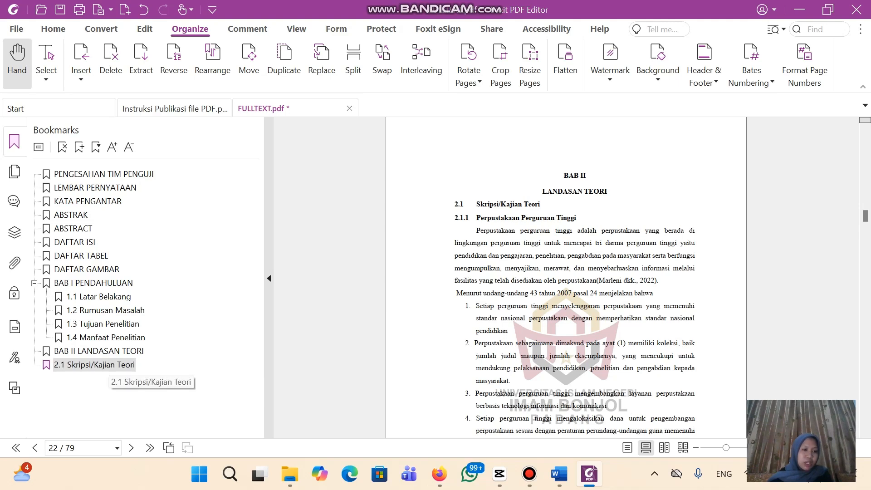
pyautogui.moveTo(108, 366); pyautogui.dragTo(107, 354)
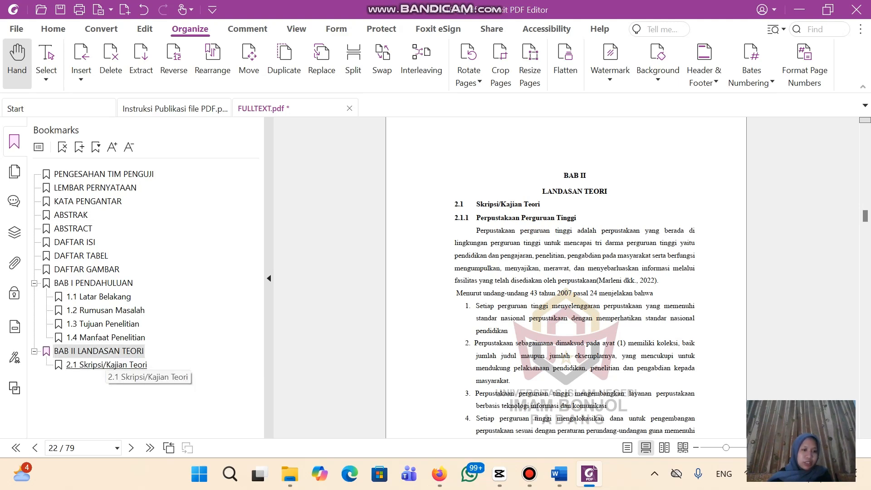
pyautogui.click(107, 365)
# Add a 2.1.1 Perpustakaan Perguruan Tinggi bookmark nested under 2.1 Skripsi/Kajian Teori
pyautogui.moveTo(455, 218); pyautogui.dragTo(512, 219)
pyautogui.click(511, 218)
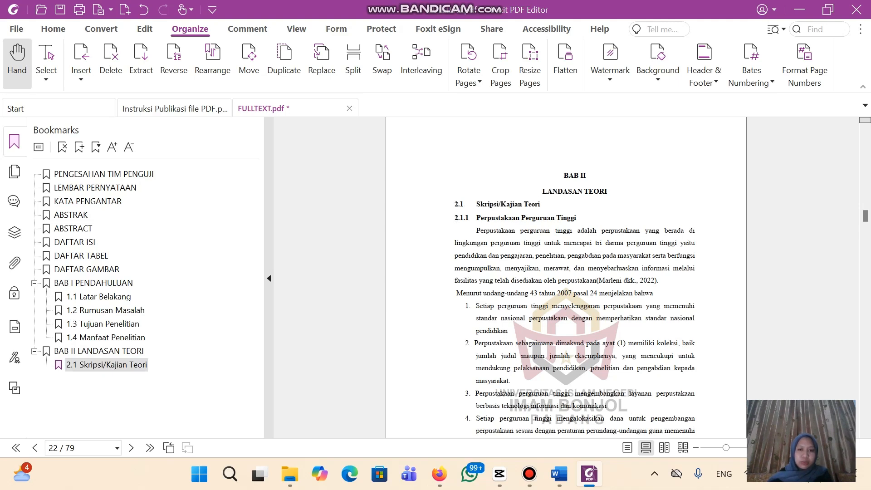
pyautogui.moveTo(455, 218); pyautogui.dragTo(575, 218)
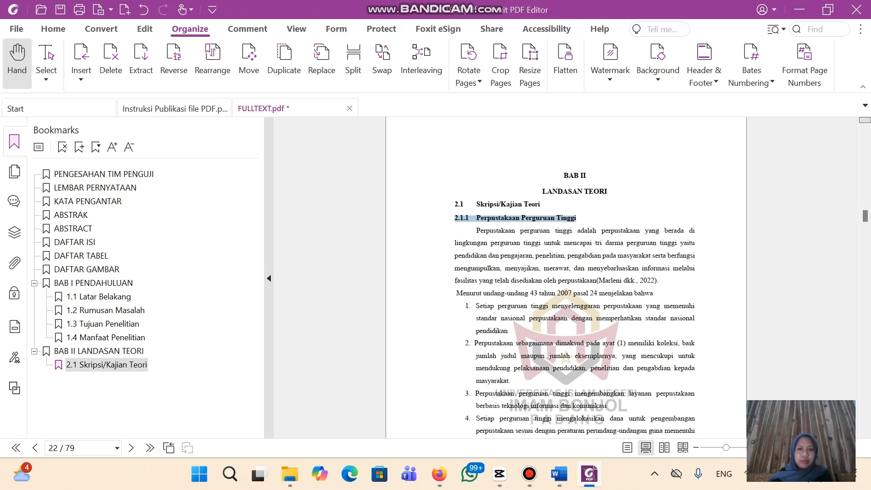
pyautogui.click(624, 194)
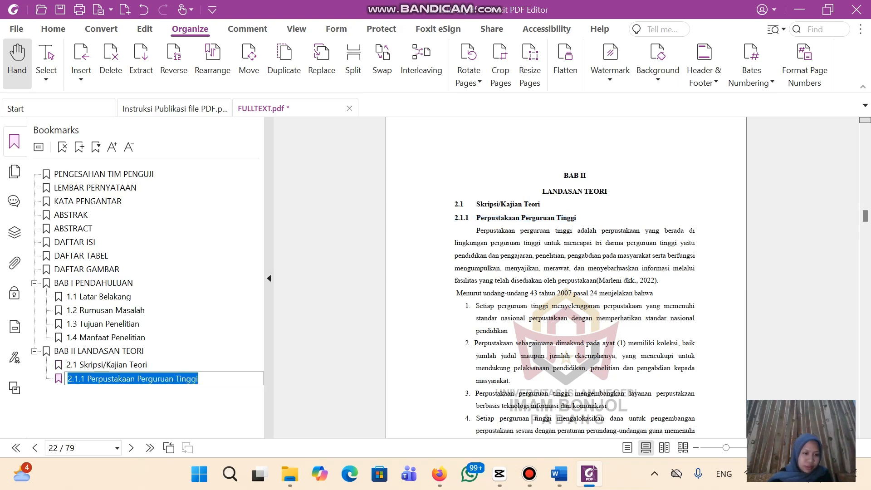
pyautogui.press('Return')
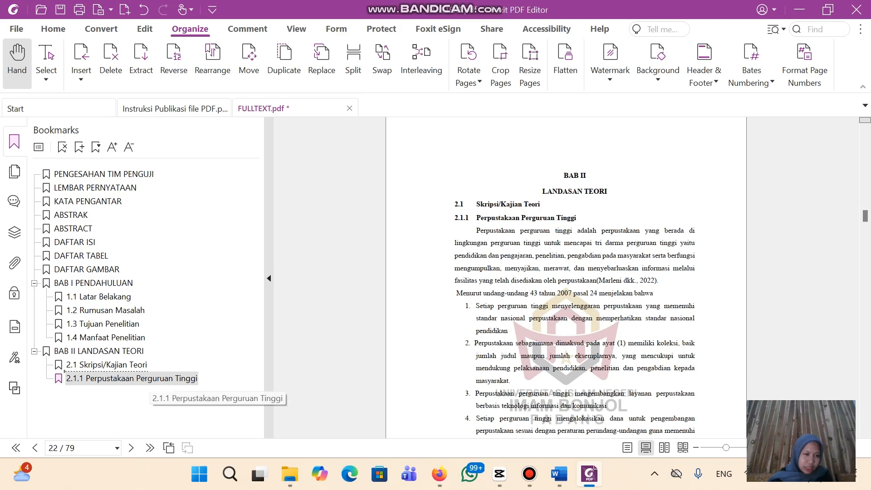
pyautogui.moveTo(150, 380); pyautogui.dragTo(138, 366)
pyautogui.click(136, 378)
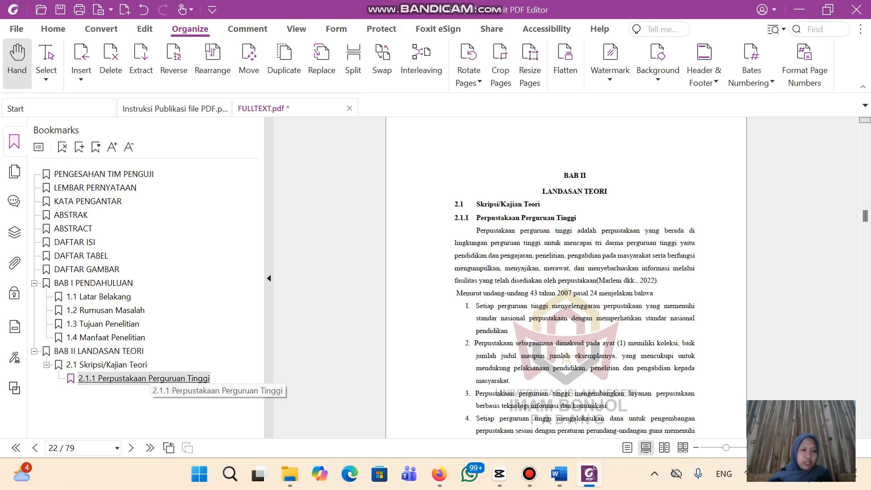
# Add a 2.1.2 Bibliometrika bookmark from its heading
pyautogui.scroll(-10, 575, 276)
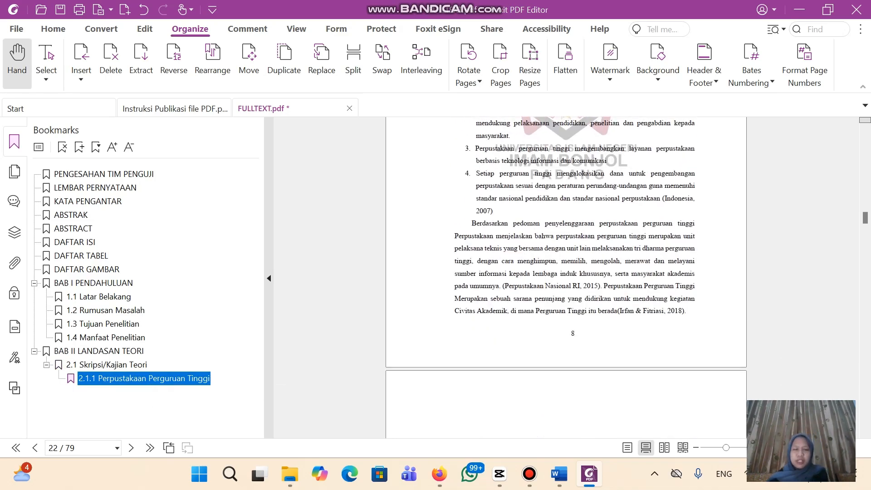
pyautogui.scroll(-5, 575, 276)
pyautogui.scroll(3, 575, 277)
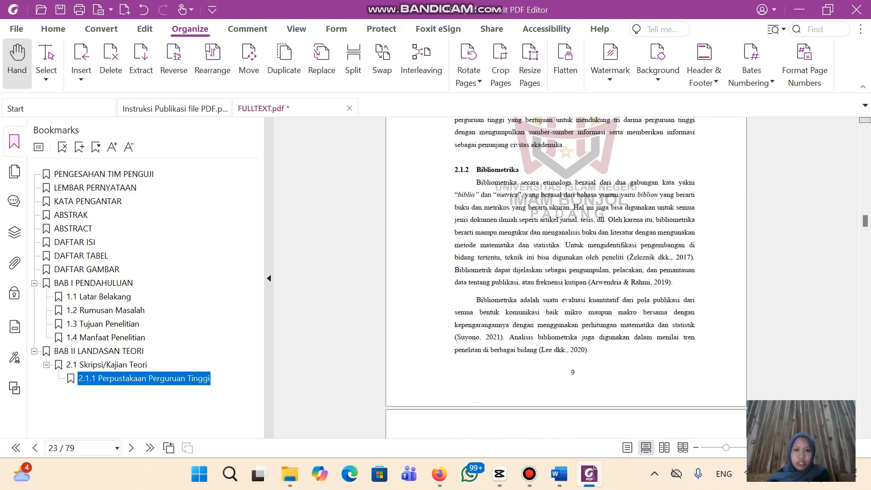
pyautogui.click(566, 277)
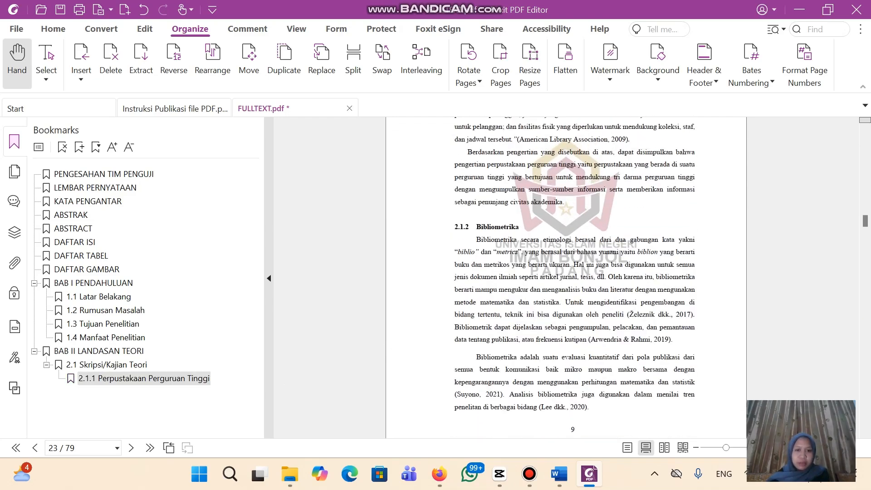
pyautogui.moveTo(454, 227); pyautogui.dragTo(520, 226)
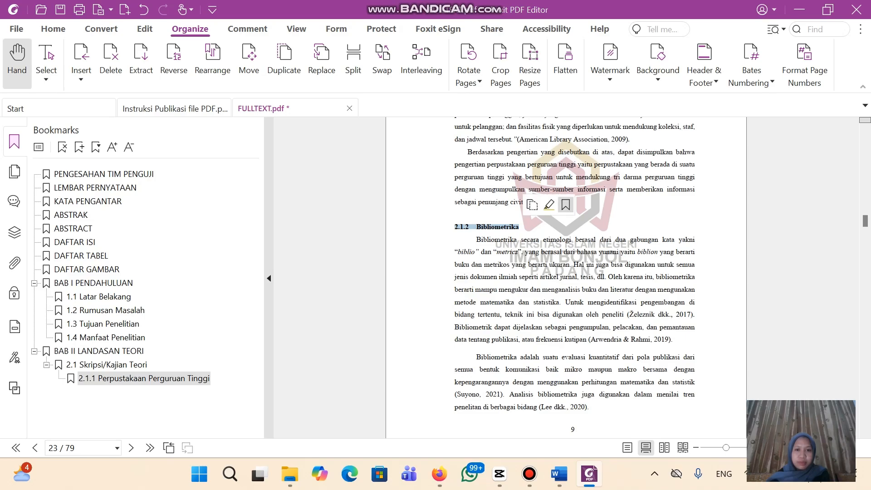
pyautogui.click(566, 205)
pyautogui.scroll(-5, 575, 277)
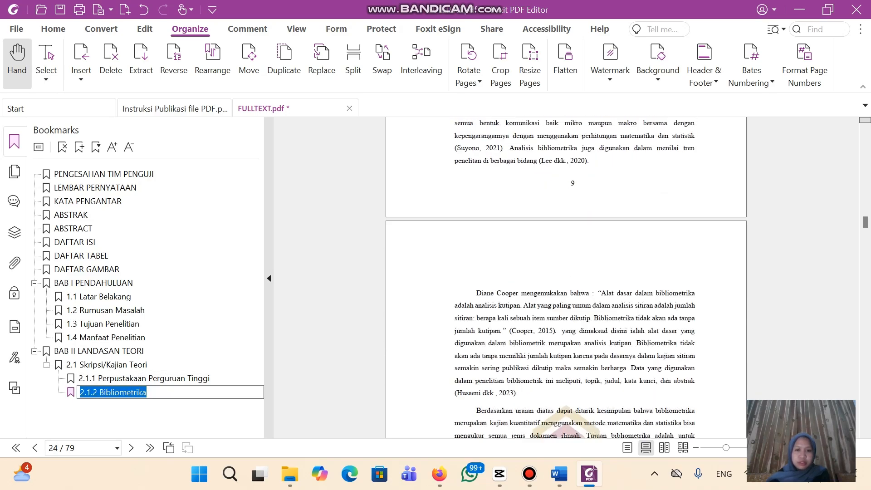
pyautogui.scroll(-8, 566, 277)
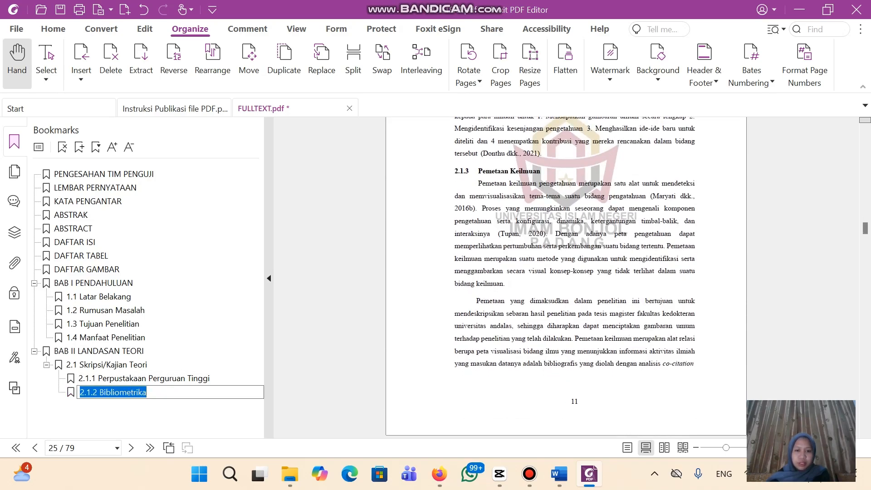
pyautogui.press('Return')
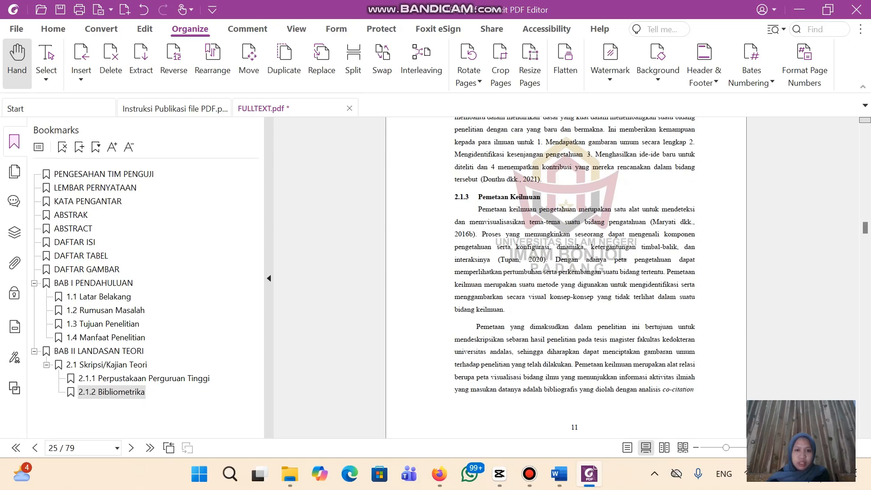
# Add bookmarks for 2.1.3 Pemetaan Keilmuan and 2.1.4 Co-word Analysis
pyautogui.moveTo(456, 197); pyautogui.dragTo(540, 197)
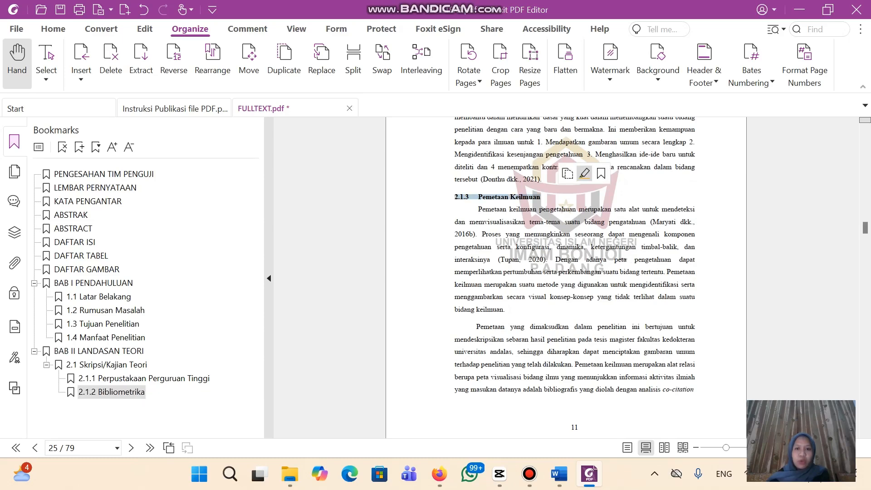
pyautogui.click(602, 173)
pyautogui.scroll(-3, 601, 173)
pyautogui.scroll(-10, 567, 277)
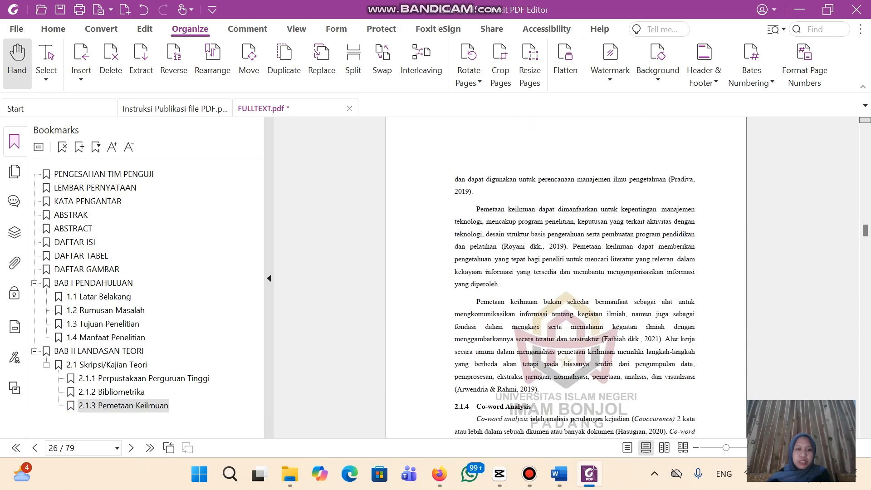
pyautogui.press('Return')
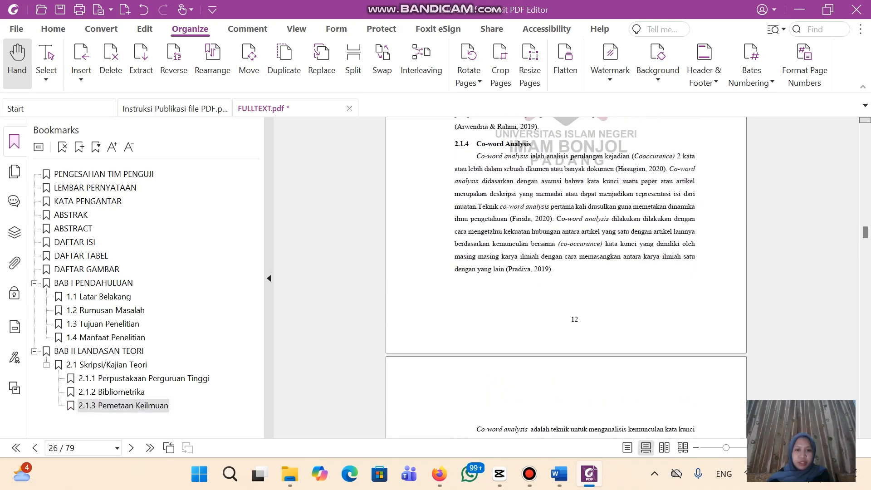
pyautogui.moveTo(455, 144); pyautogui.dragTo(532, 144)
pyautogui.click(582, 122)
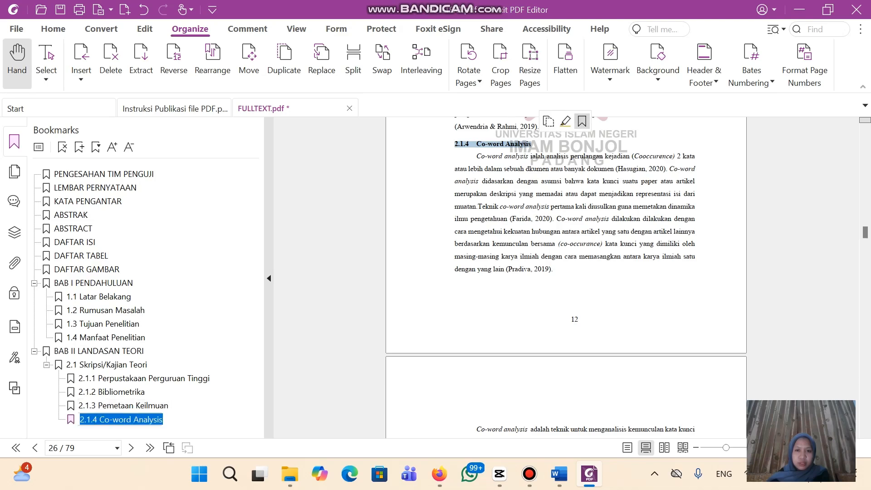
pyautogui.scroll(-5, 566, 276)
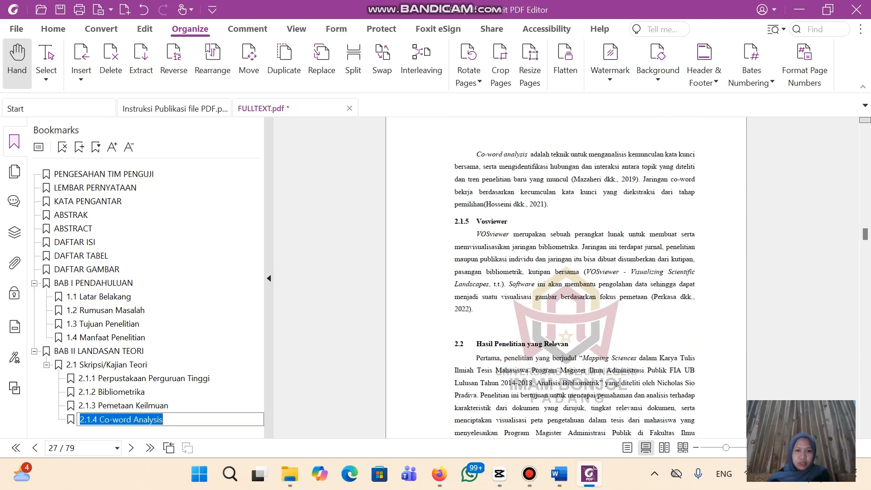
pyautogui.press('Return')
# Add a 2.1.5 Vosviewer bookmark from its heading
pyautogui.moveTo(455, 221); pyautogui.dragTo(508, 221)
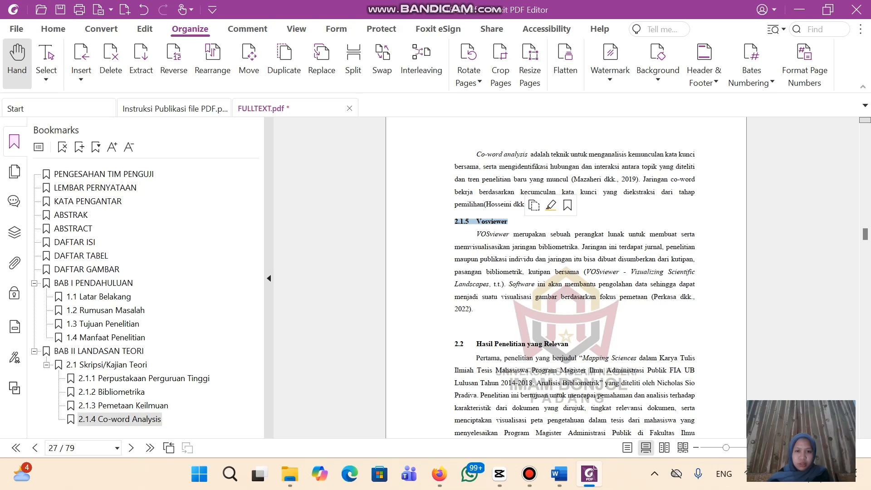
pyautogui.click(568, 205)
pyautogui.scroll(-3, 566, 276)
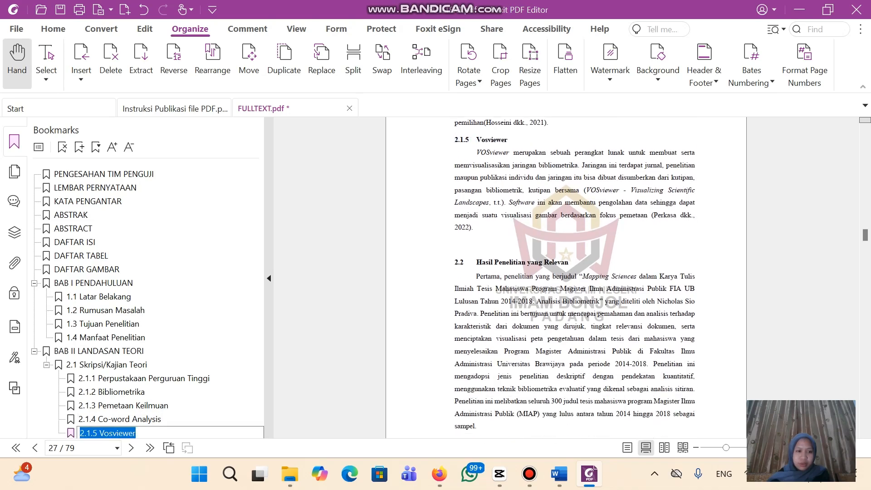
pyautogui.press('Return')
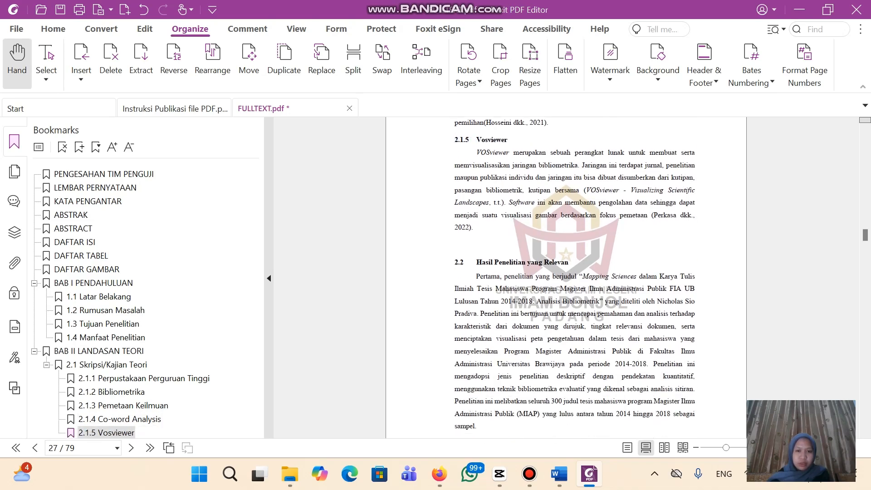
# Add a 2.2 Hasil Penelitian yang Relevan bookmark and move it up to 2.1's level
pyautogui.moveTo(455, 262); pyautogui.dragTo(569, 262)
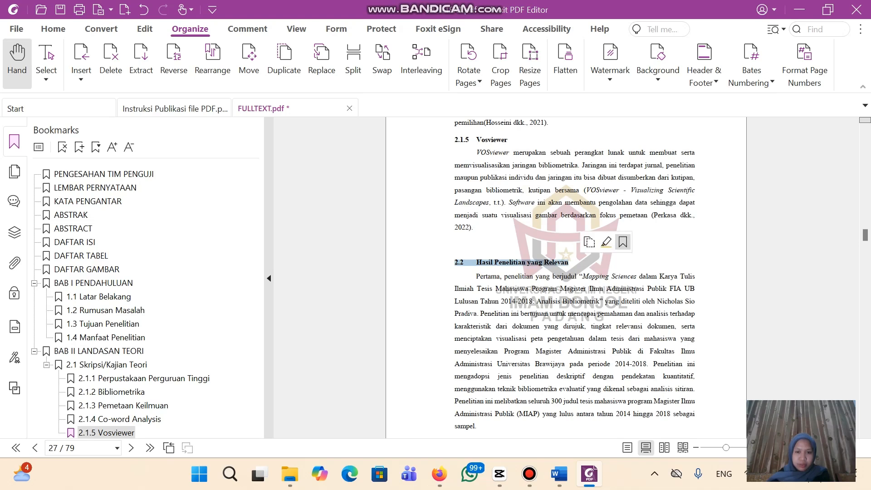
pyautogui.click(622, 242)
pyautogui.press('Return')
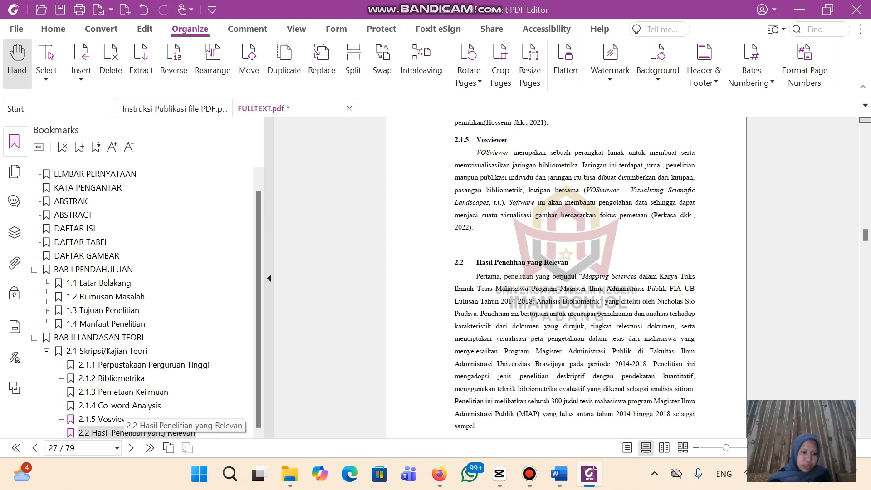
pyautogui.moveTo(119, 432); pyautogui.dragTo(109, 354)
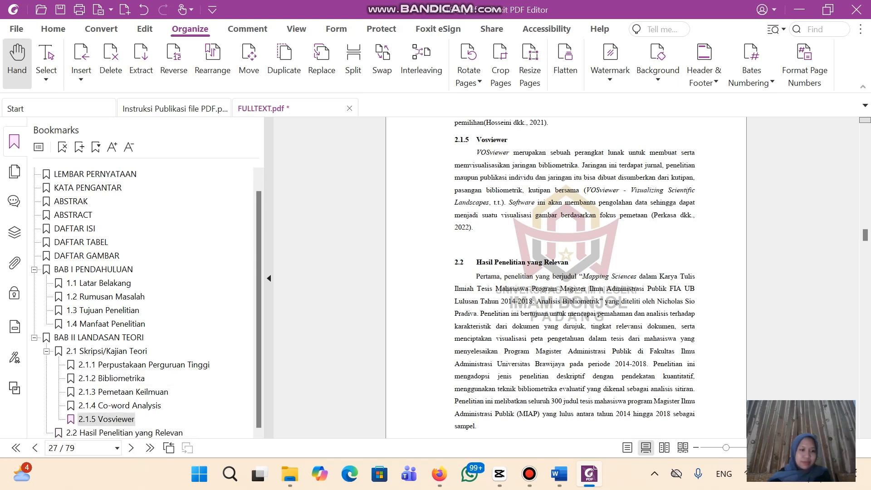
pyautogui.scroll(-15, 566, 277)
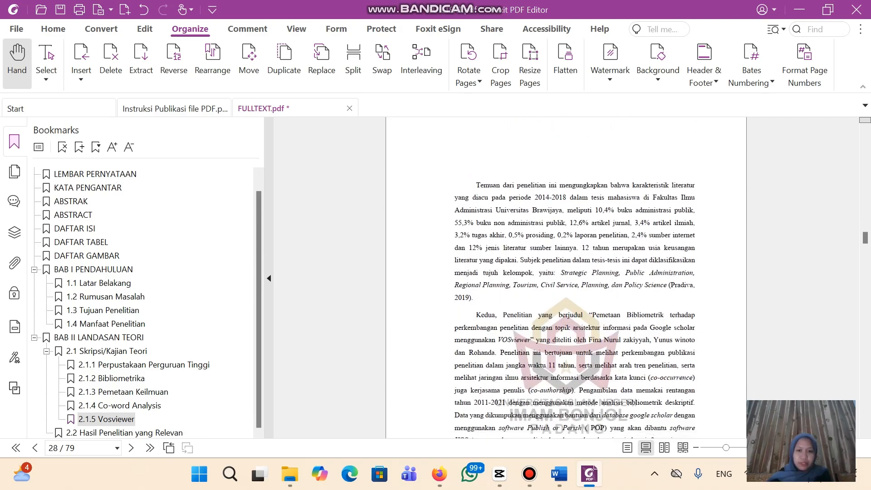
pyautogui.scroll(-15, 566, 277)
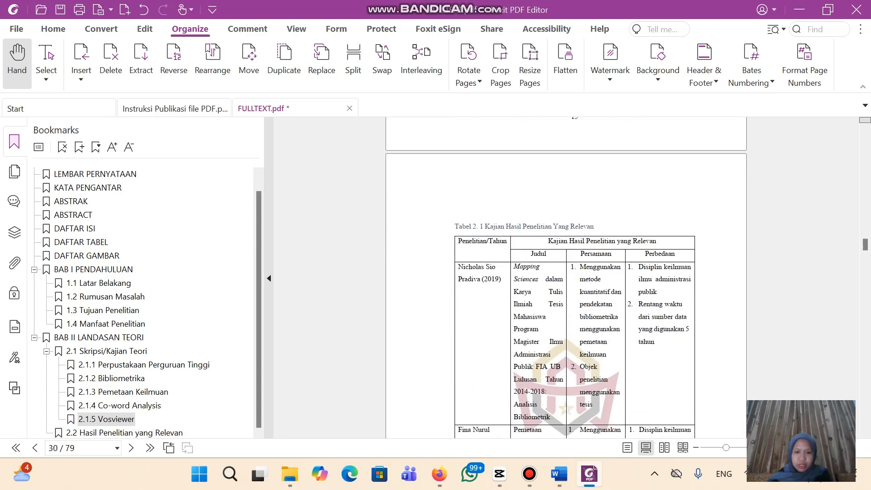
pyautogui.scroll(-10, 566, 277)
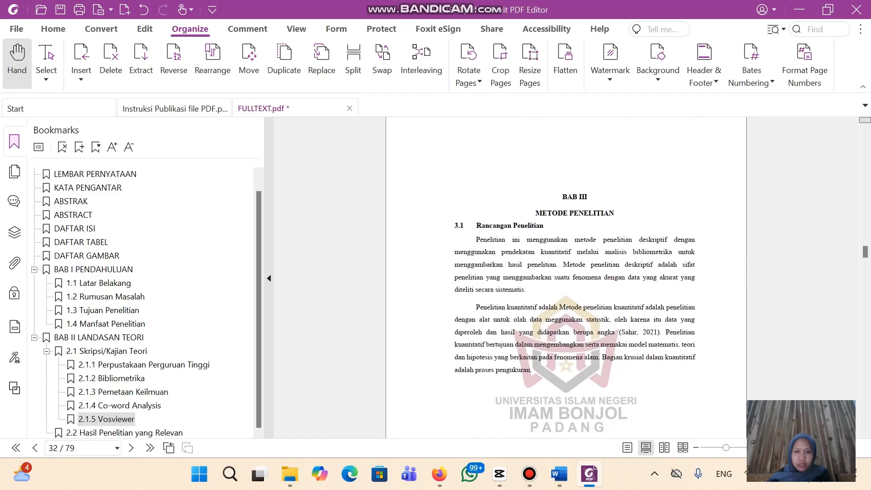
pyautogui.scroll(15, 566, 277)
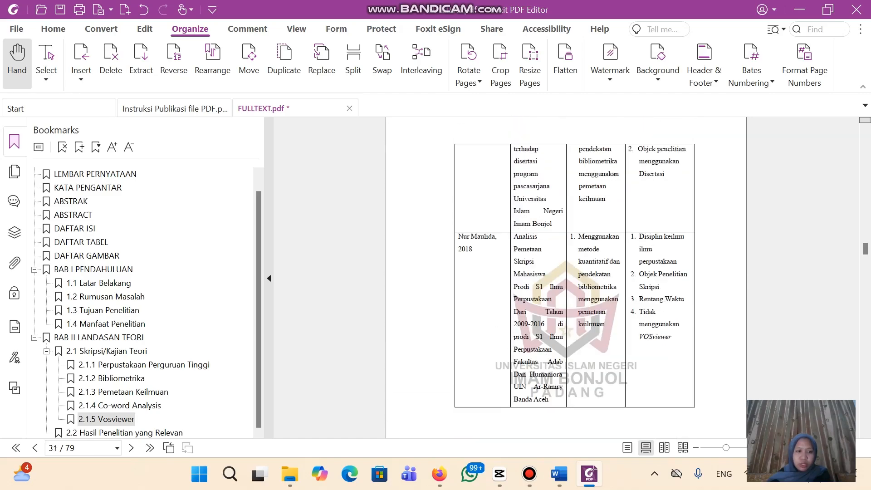
pyautogui.scroll(-15, 566, 277)
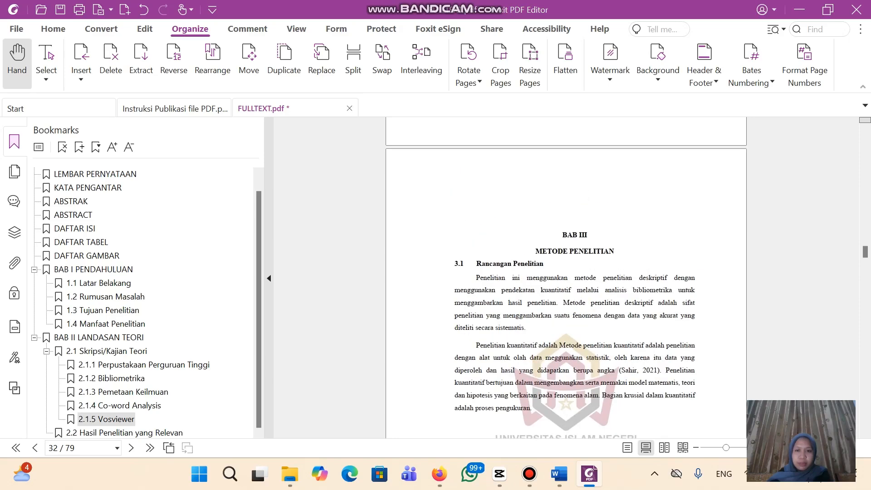
# Add a chapter-level BAB III METODE PENELITIAN bookmark with corrected spacing
pyautogui.moveTo(562, 235); pyautogui.dragTo(603, 252)
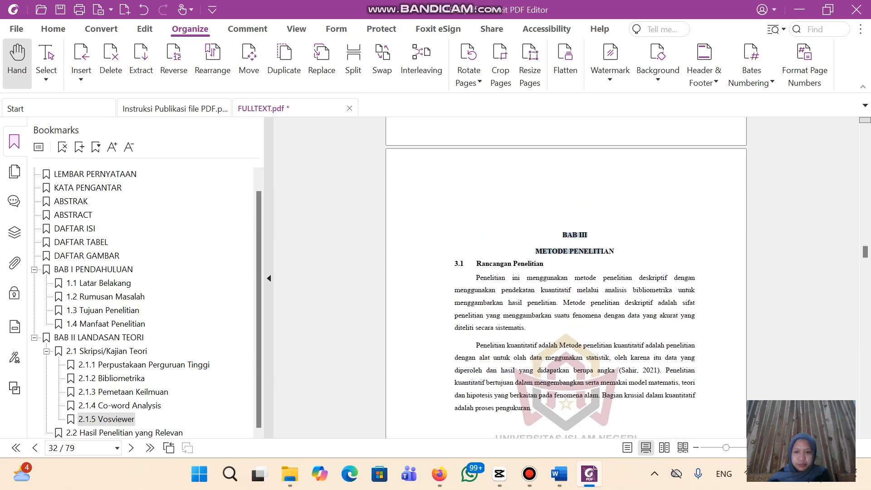
pyautogui.click(668, 233)
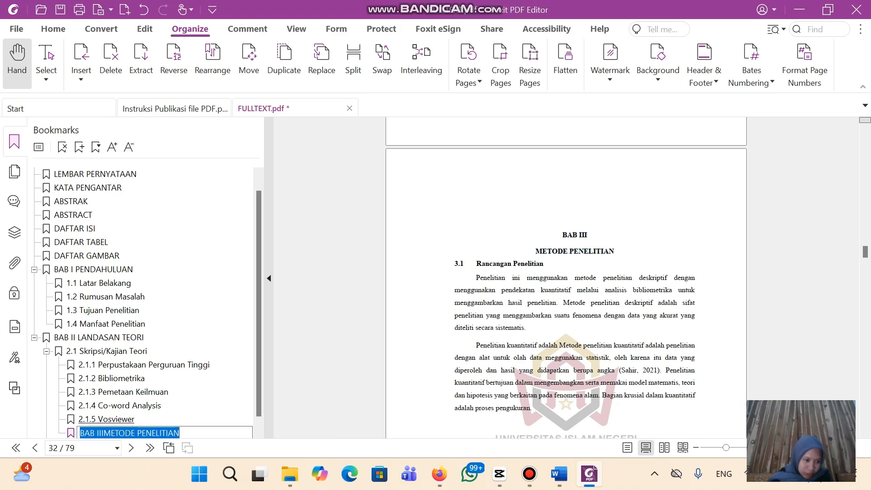
pyautogui.click(101, 433)
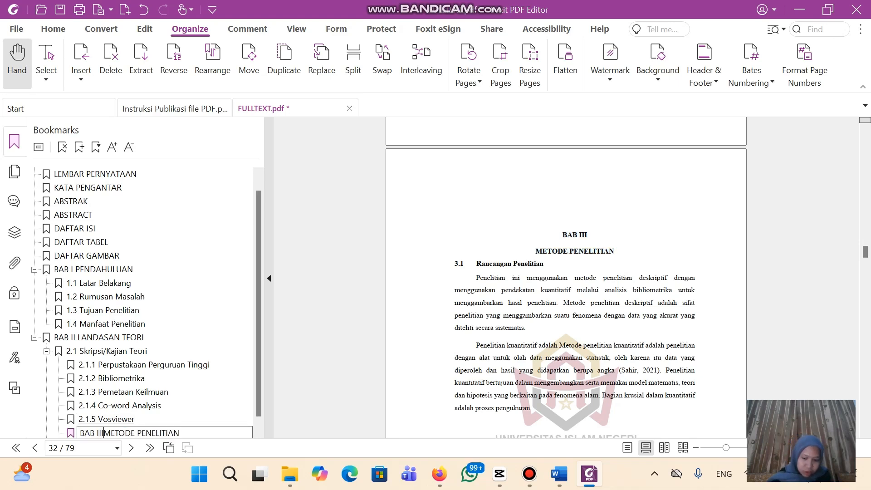
pyautogui.press('Return')
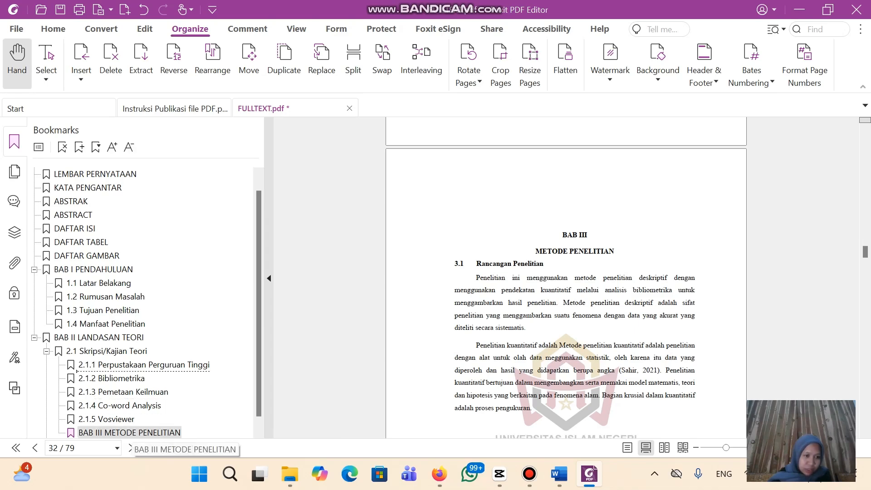
pyautogui.moveTo(129, 433); pyautogui.dragTo(123, 340)
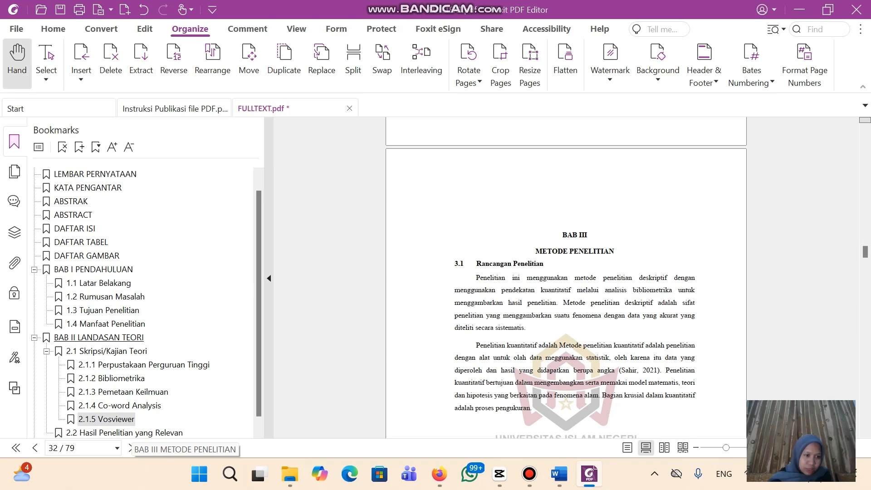
pyautogui.moveTo(259, 406); pyautogui.dragTo(258, 417)
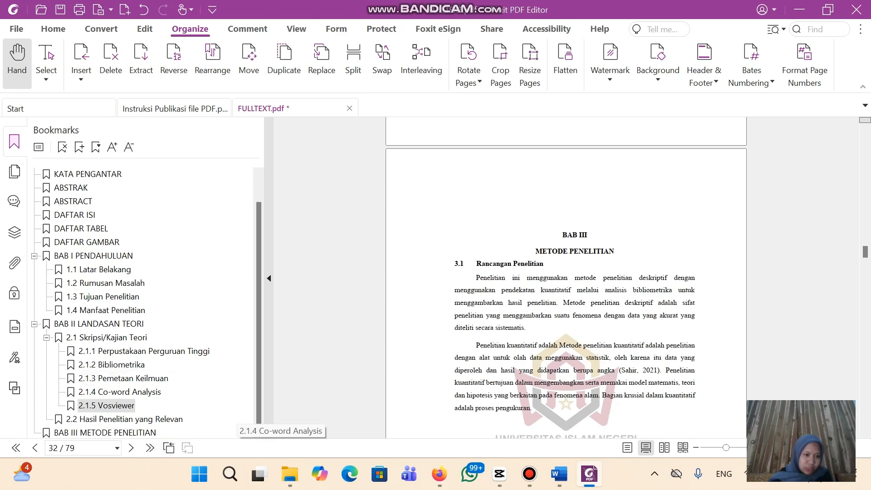
pyautogui.click(105, 433)
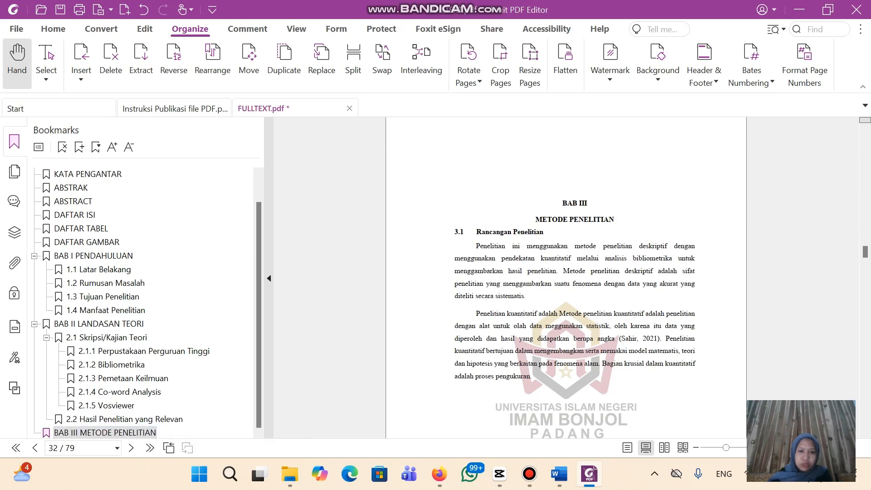
# Add a 3.1 Rancangan Penelitian bookmark nested under BAB III
pyautogui.moveTo(458, 232); pyautogui.dragTo(543, 232)
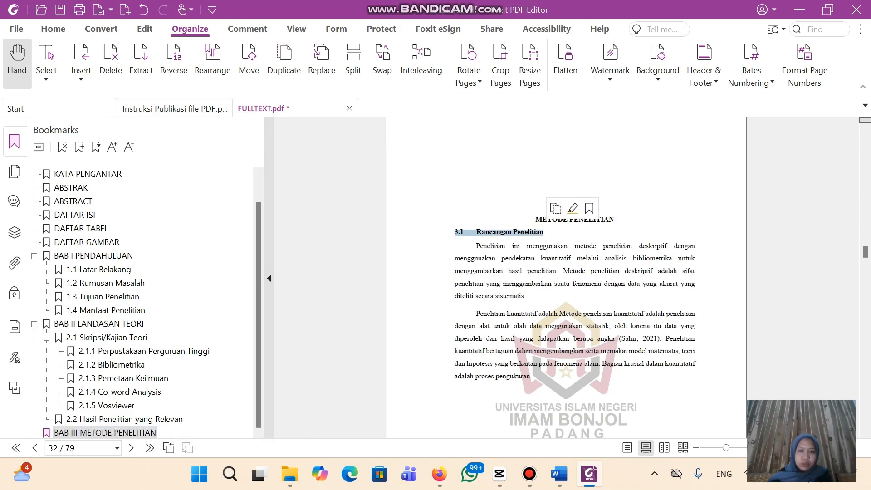
pyautogui.click(590, 208)
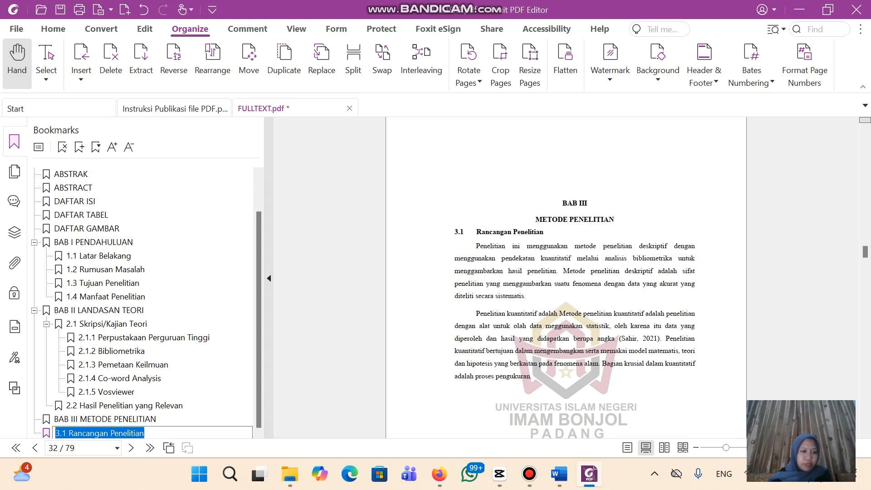
pyautogui.press('Return')
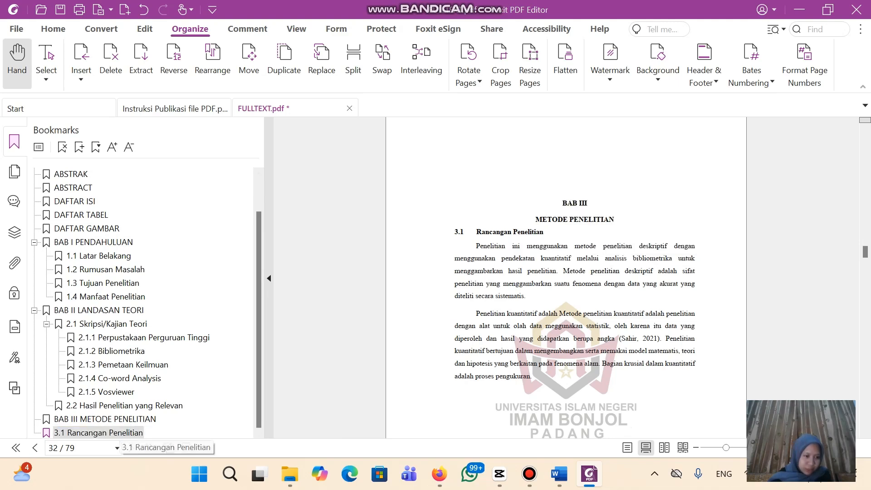
pyautogui.moveTo(122, 433); pyautogui.dragTo(119, 430)
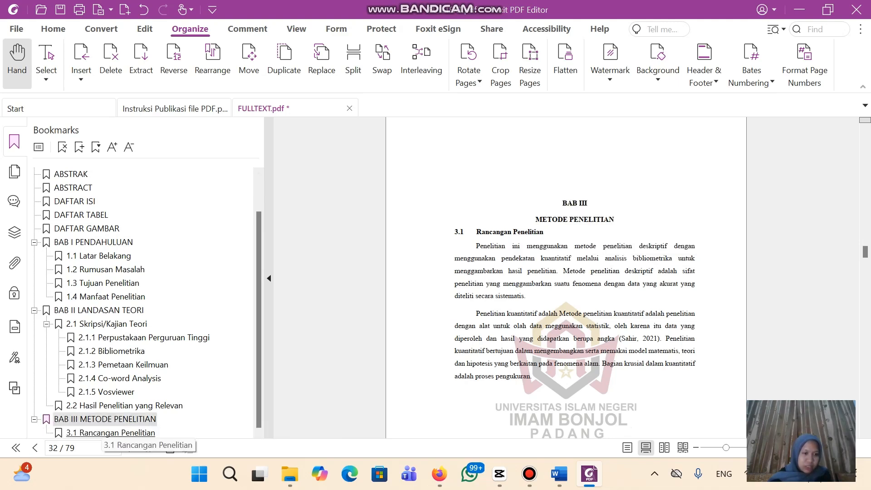
# Add a 3.2 Unit Analisis bookmark from its heading
pyautogui.scroll(-10, 567, 278)
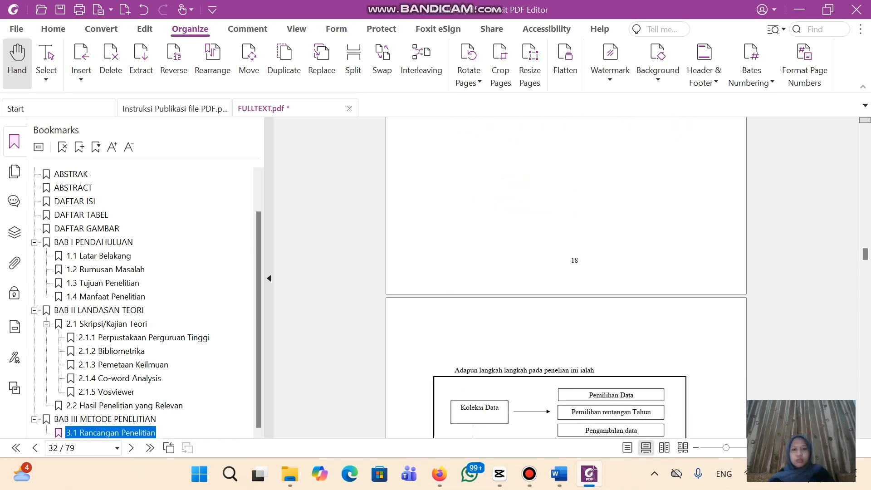
pyautogui.scroll(-10, 566, 277)
pyautogui.scroll(3, 566, 278)
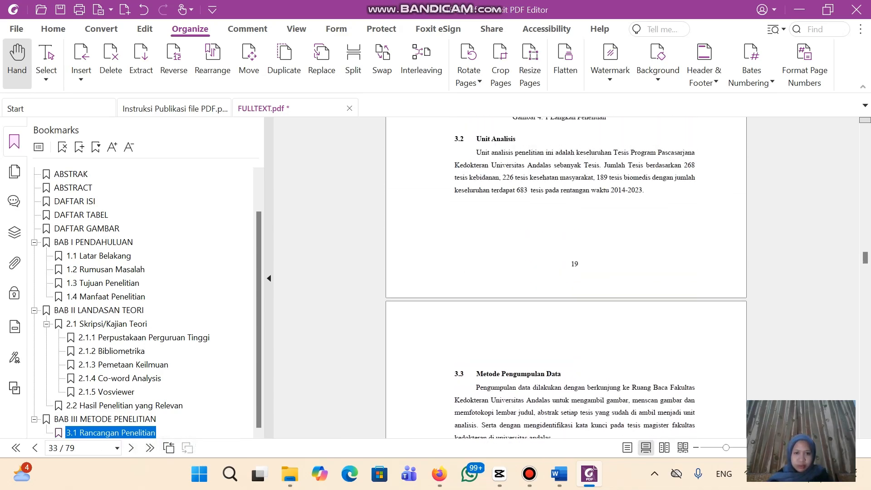
pyautogui.click(566, 227)
pyautogui.moveTo(454, 139); pyautogui.dragTo(516, 138)
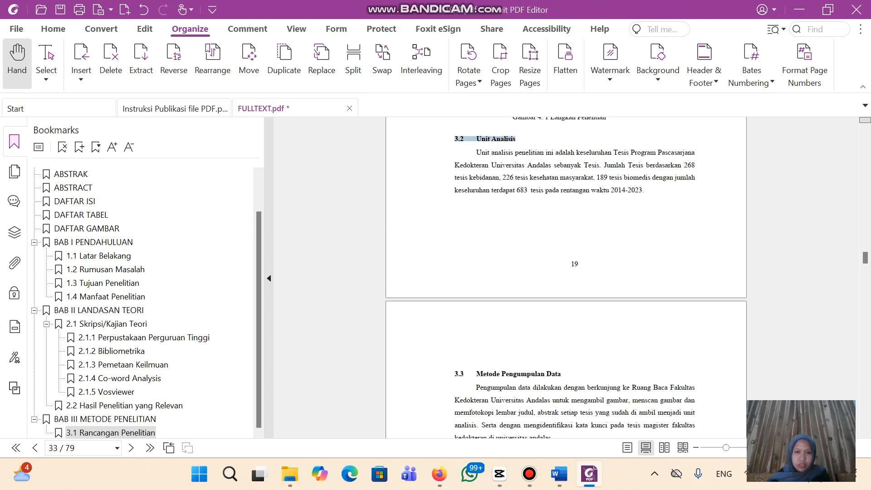
pyautogui.click(572, 114)
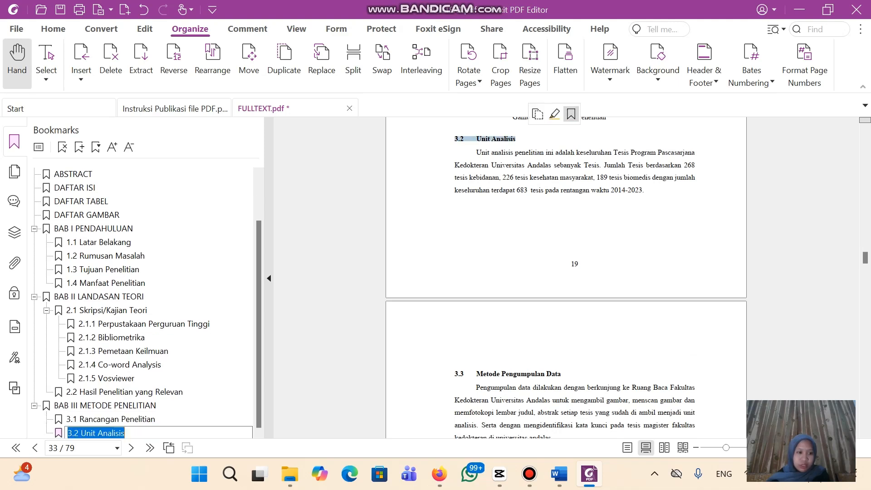
pyautogui.scroll(-1, 567, 278)
pyautogui.scroll(-3, 566, 278)
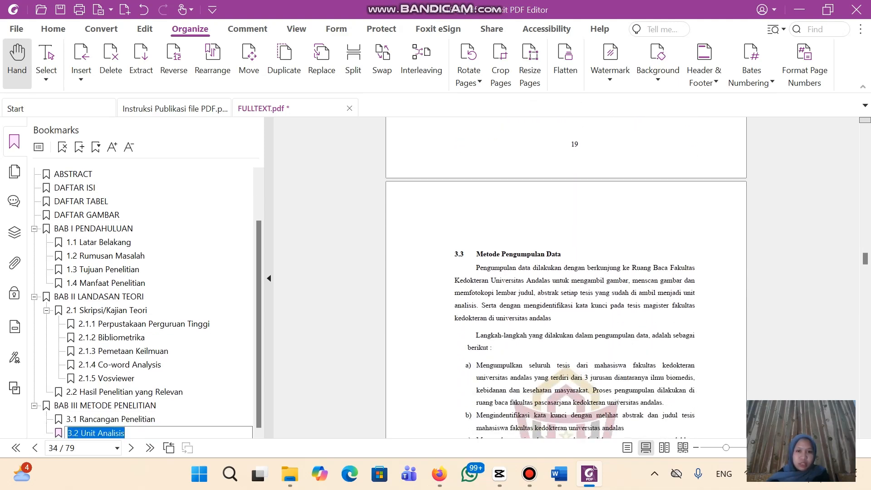
pyautogui.click(456, 254)
# Bookmark the 3.3 Metode Pengumpulan Data and 3.4 Metode Analisis Data headings
pyautogui.moveTo(455, 254); pyautogui.dragTo(561, 254)
pyautogui.click(613, 231)
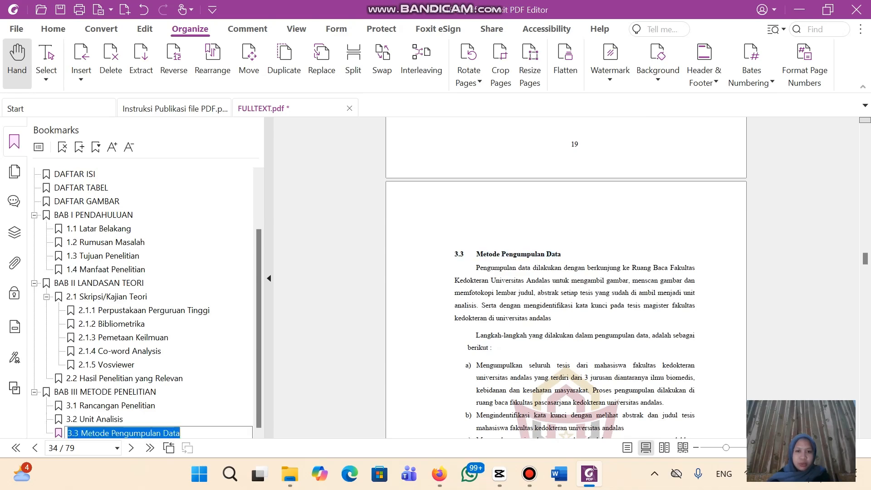
pyautogui.scroll(-10, 613, 230)
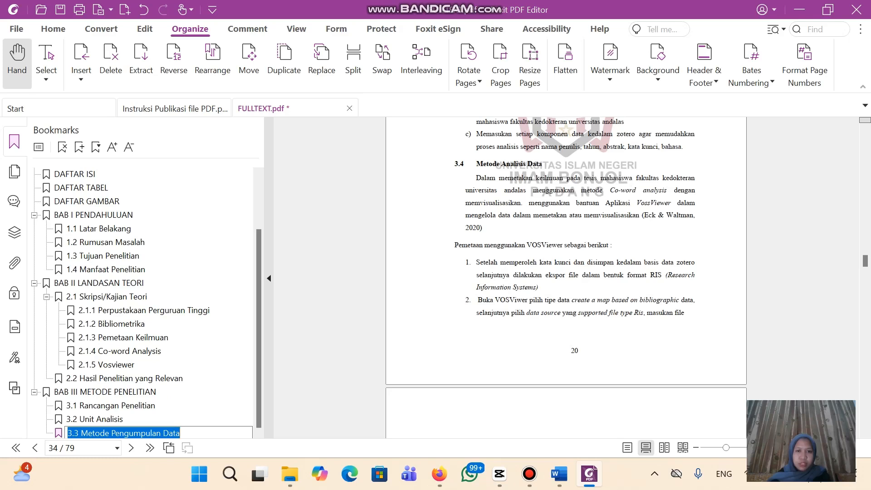
pyautogui.click(455, 164)
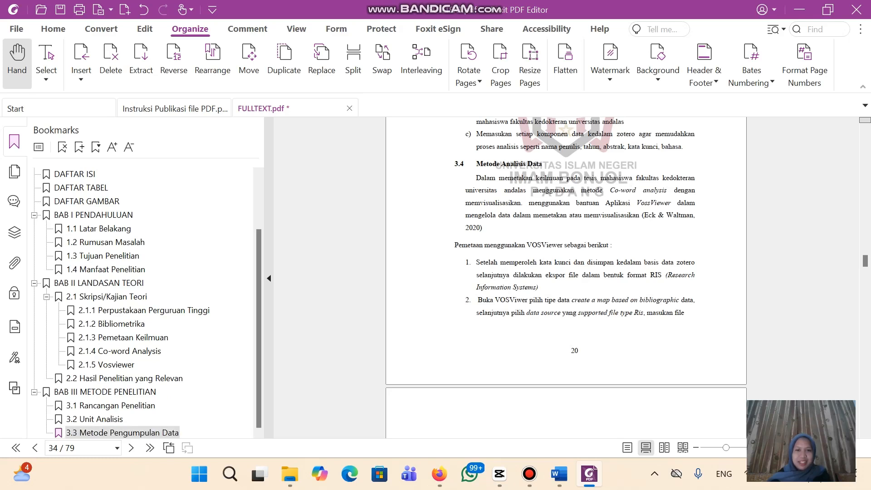
pyautogui.moveTo(455, 164); pyautogui.dragTo(543, 164)
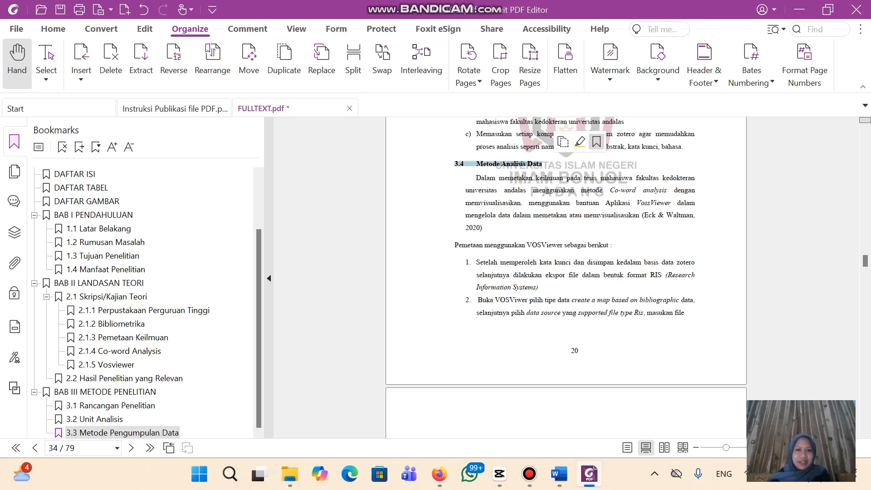
pyautogui.click(597, 142)
pyautogui.scroll(-19, 566, 272)
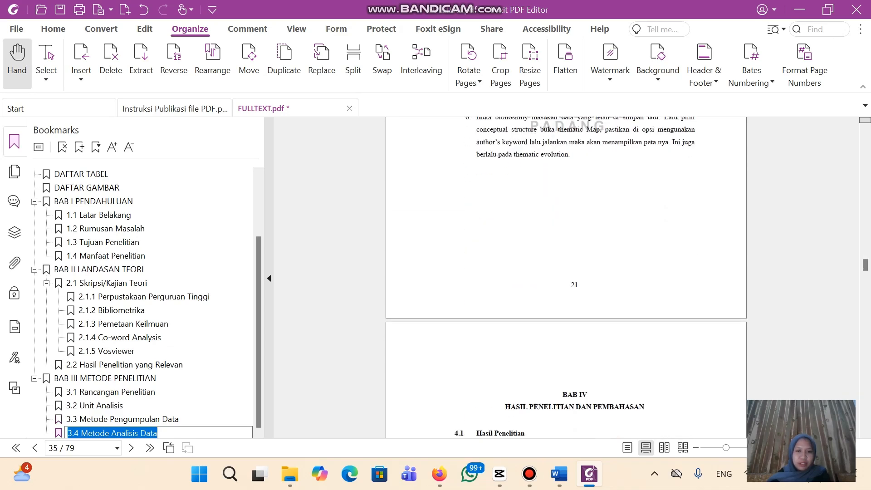
pyautogui.scroll(-5, 566, 272)
pyautogui.press('Return')
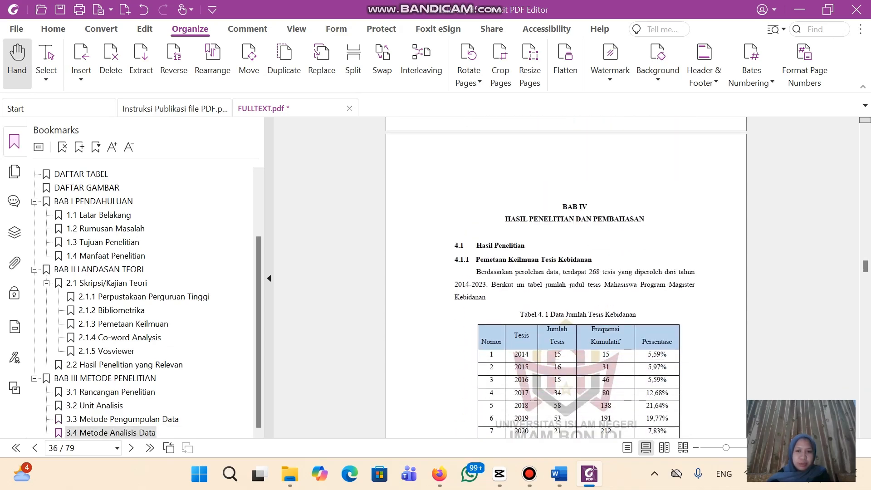
pyautogui.scroll(1, 566, 278)
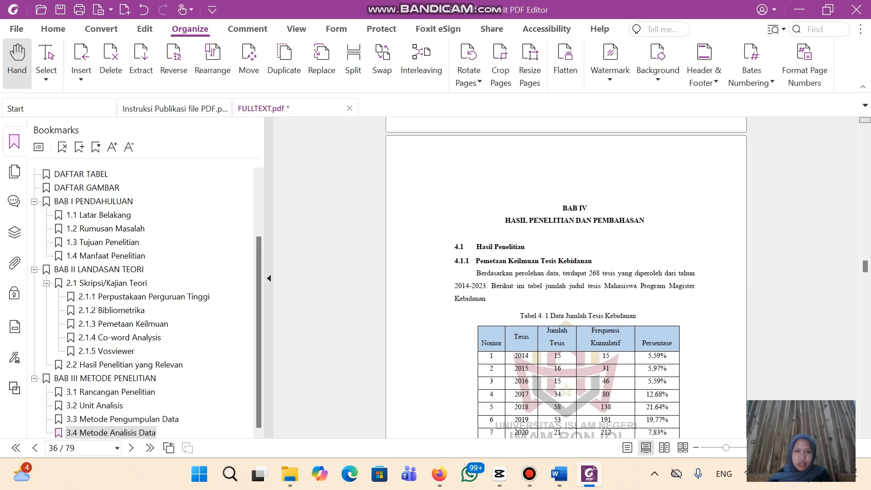
# Add a chapter-level BAB IV HASIL PENELITIAN DAN PEMBAHASAN bookmark with corrected spacing
pyautogui.moveTo(563, 208); pyautogui.dragTo(639, 221)
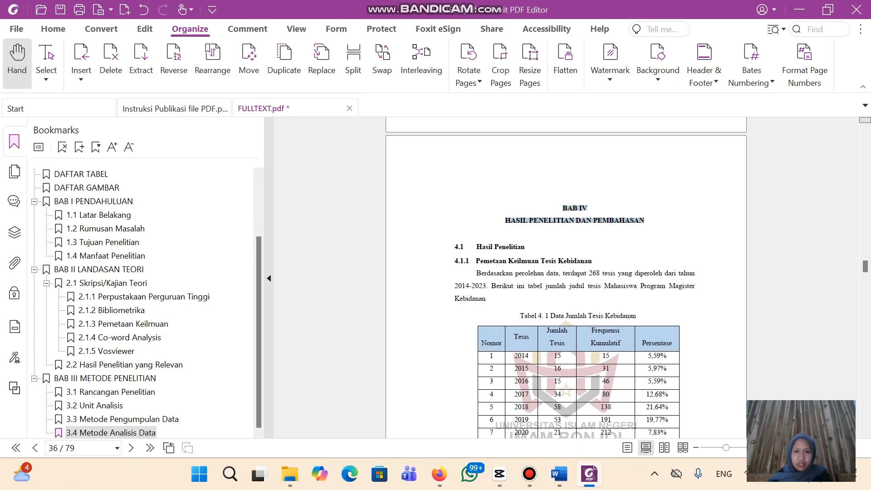
pyautogui.click(695, 199)
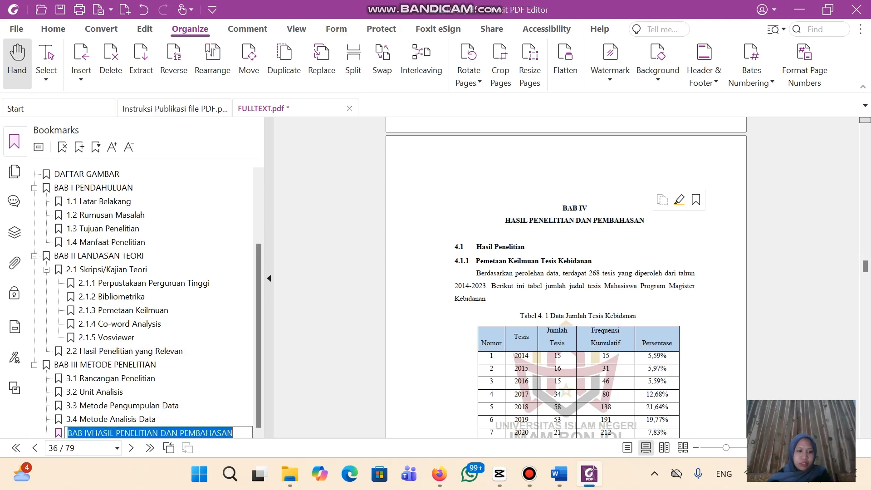
pyautogui.click(93, 434)
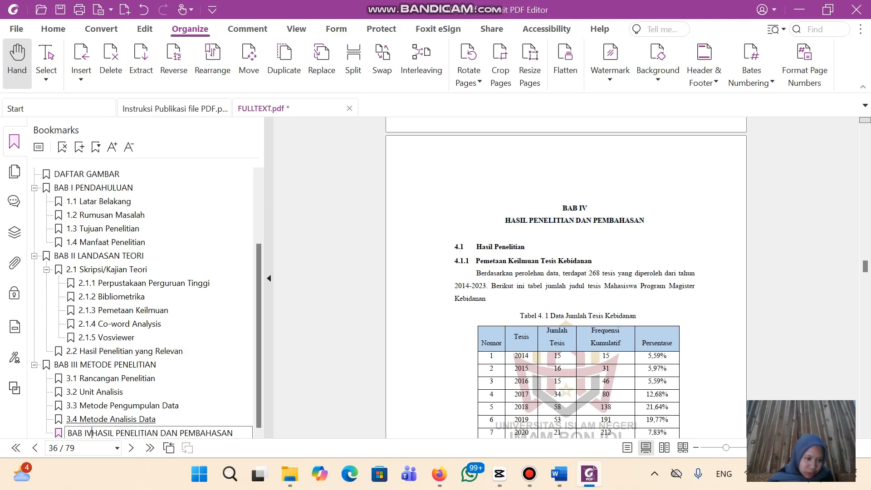
pyautogui.press('Return')
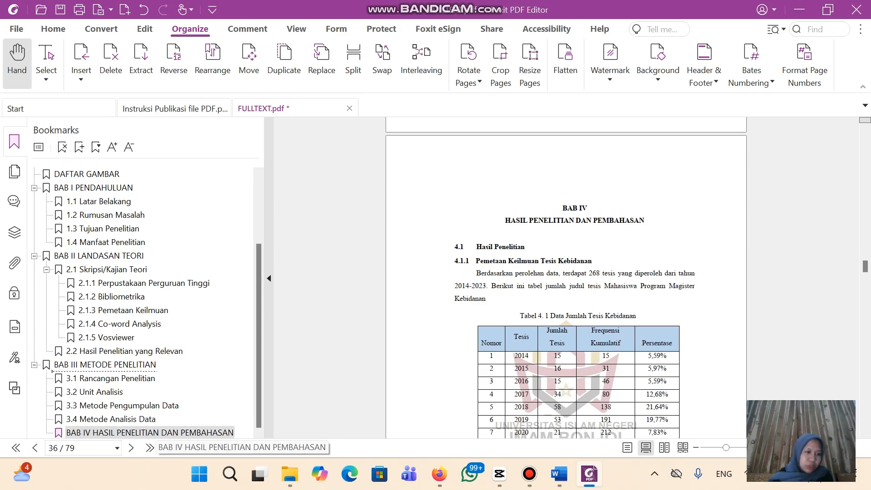
pyautogui.moveTo(156, 433); pyautogui.dragTo(136, 368)
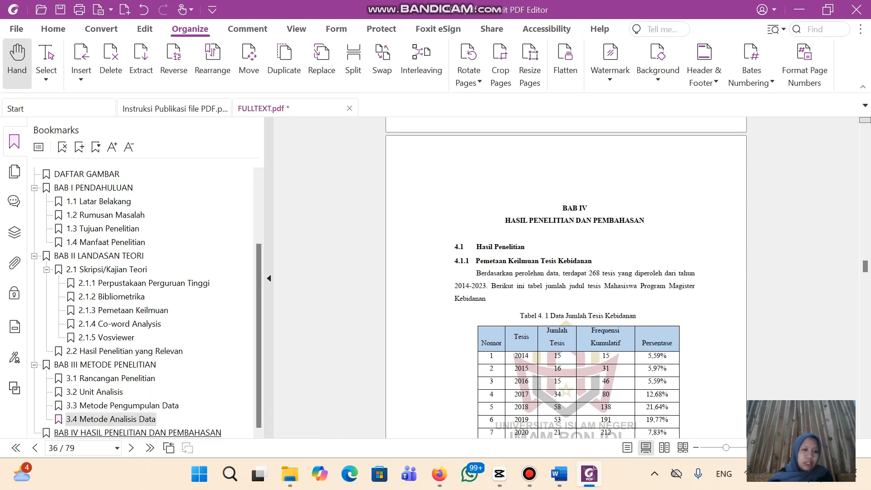
pyautogui.click(206, 433)
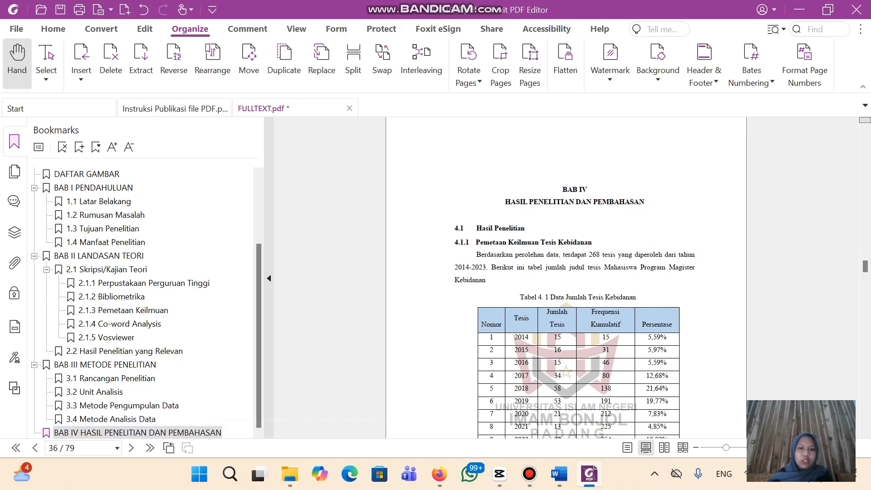
# Add a 4.1 Hasil Penelitian bookmark nested under BAB IV
pyautogui.moveTo(456, 227); pyautogui.dragTo(525, 228)
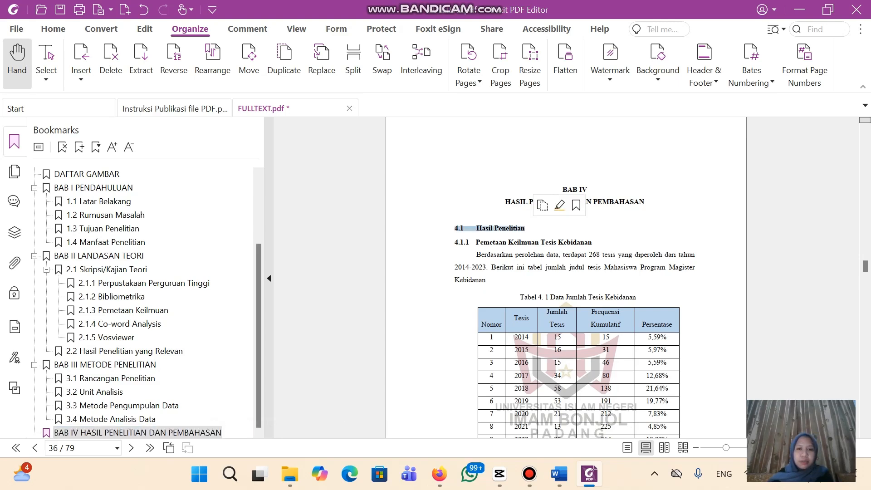
pyautogui.click(576, 205)
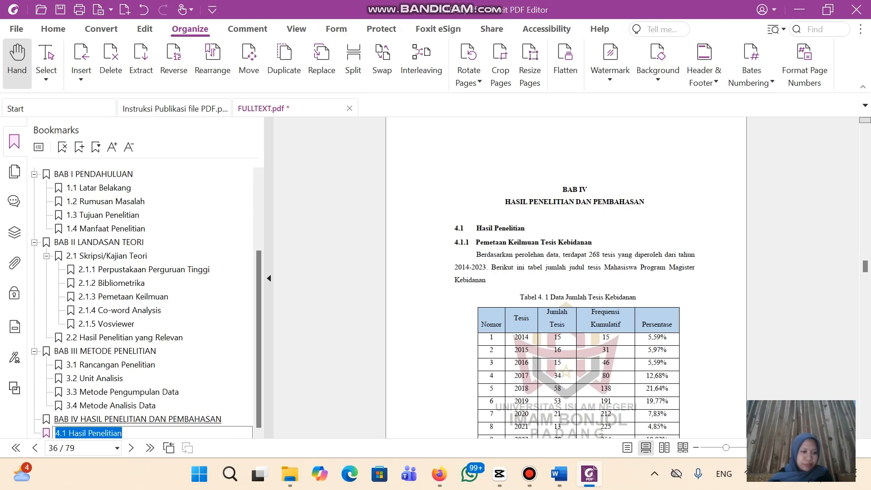
pyautogui.click(105, 433)
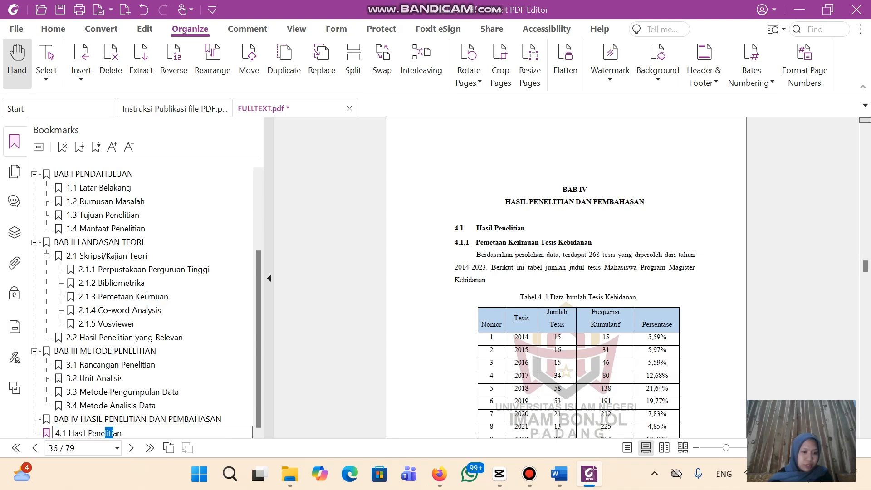
pyautogui.click(312, 409)
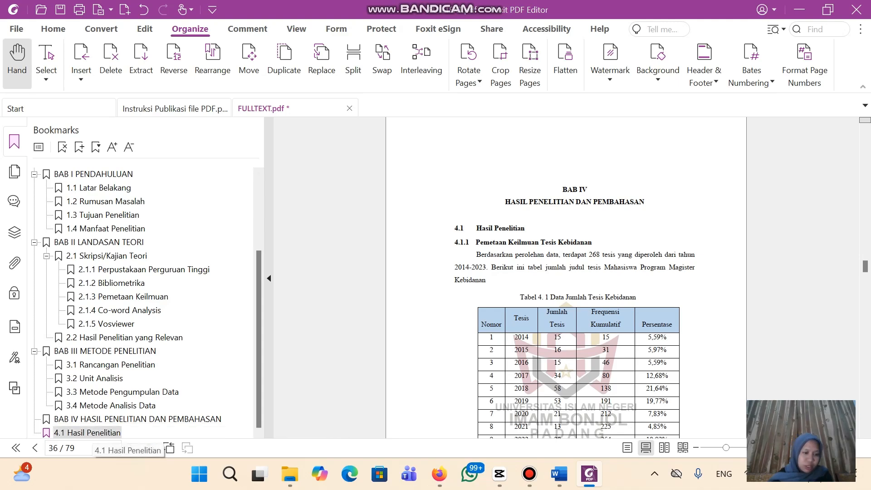
pyautogui.moveTo(91, 433); pyautogui.dragTo(105, 420)
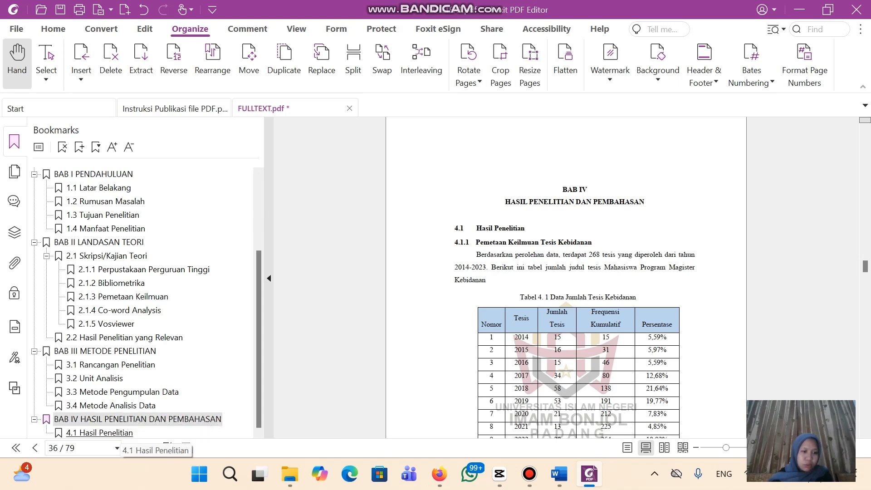
pyautogui.click(119, 434)
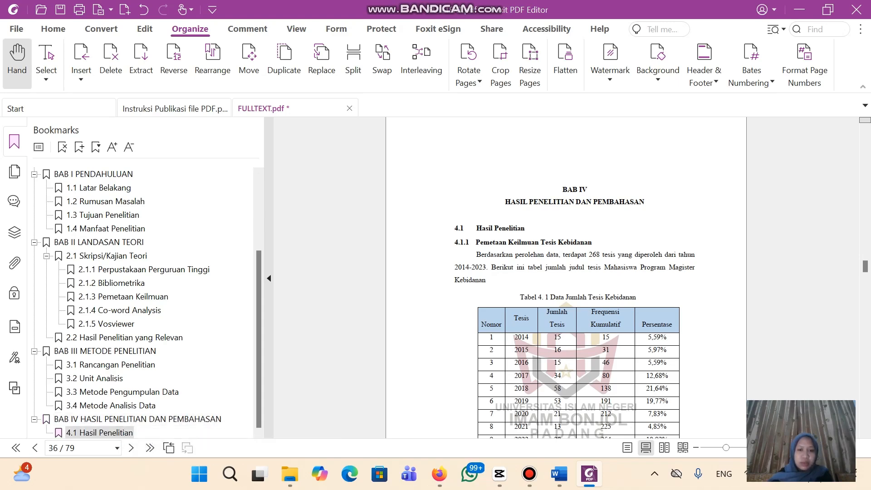
# Bookmark the 4.1.1 Pemetaan Keilmuan Tesis Kebidanan heading, nest it under 4.1, and scroll onward
pyautogui.moveTo(455, 242); pyautogui.dragTo(592, 242)
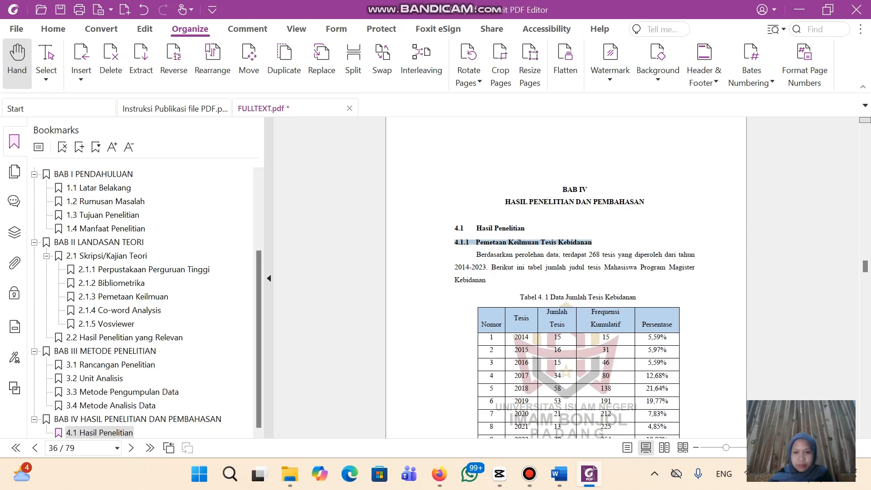
pyautogui.click(644, 219)
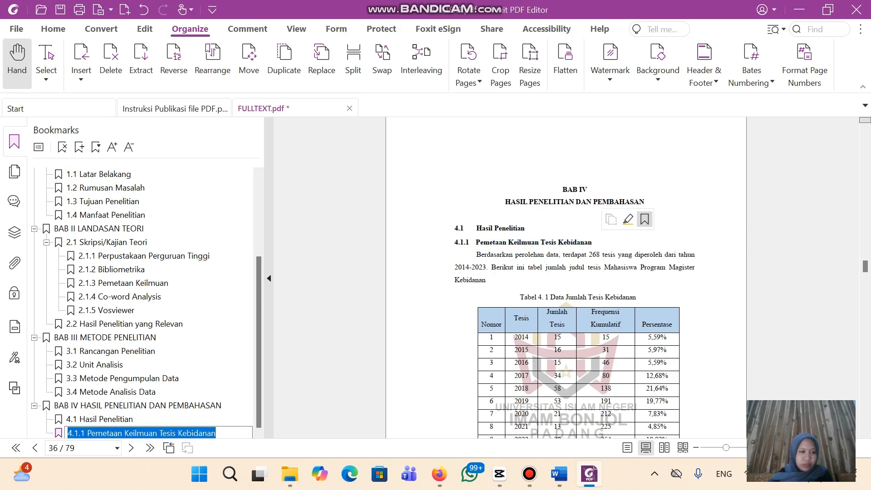
pyautogui.scroll(-10, 575, 278)
pyautogui.scroll(-3, 566, 278)
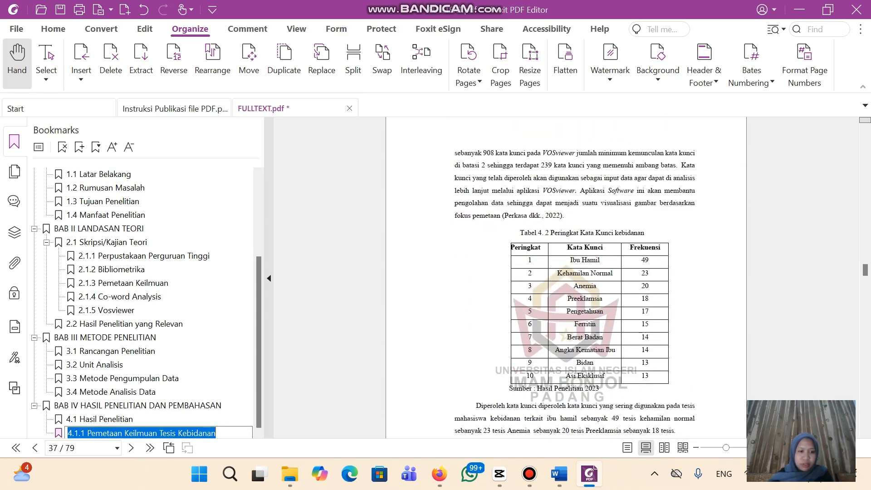
pyautogui.click(304, 415)
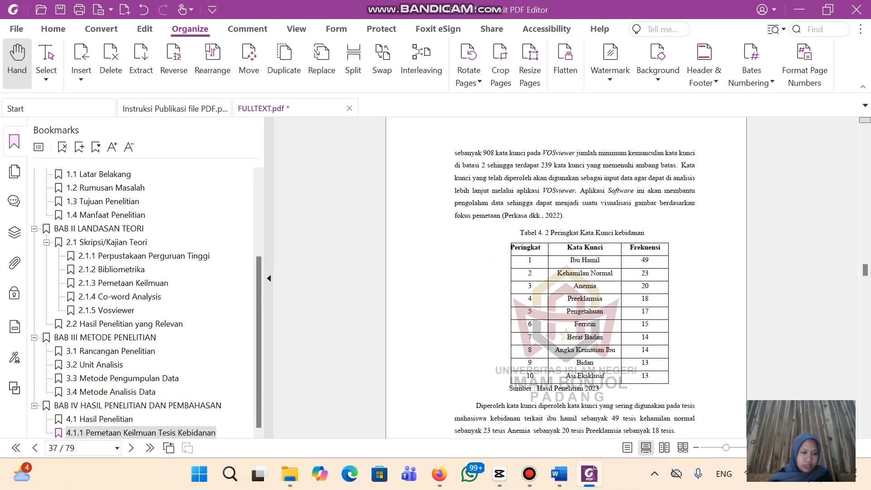
pyautogui.moveTo(136, 432); pyautogui.dragTo(114, 419)
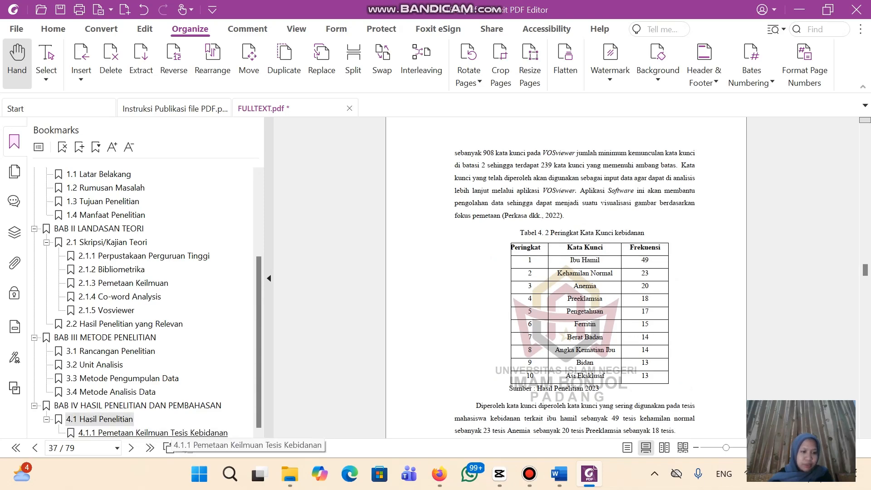
pyautogui.click(168, 432)
pyautogui.scroll(-14, 566, 278)
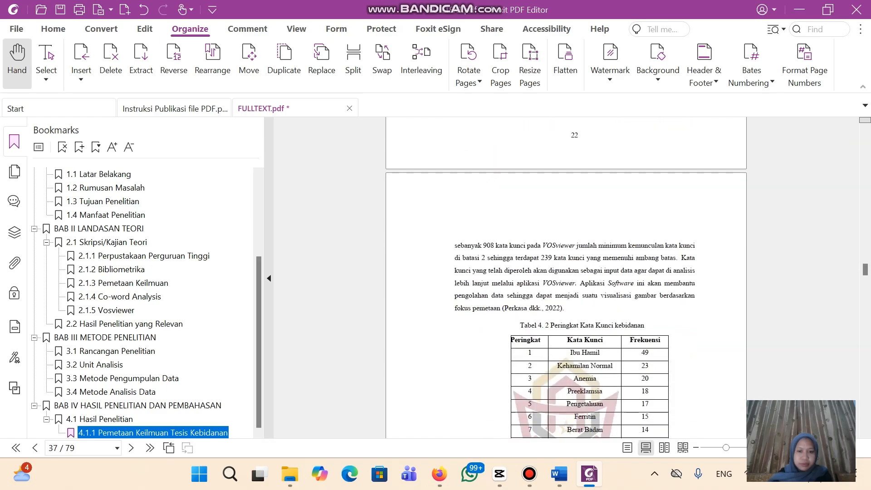
pyautogui.scroll(-12, 567, 278)
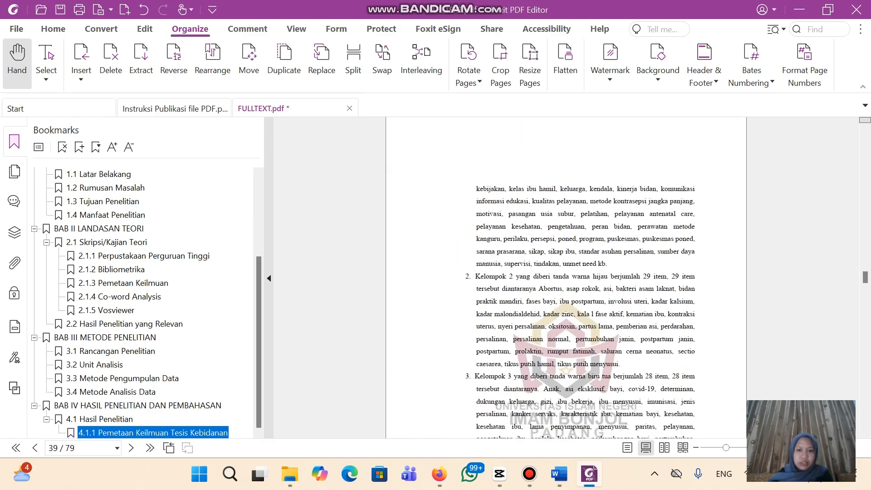
pyautogui.scroll(-18, 566, 277)
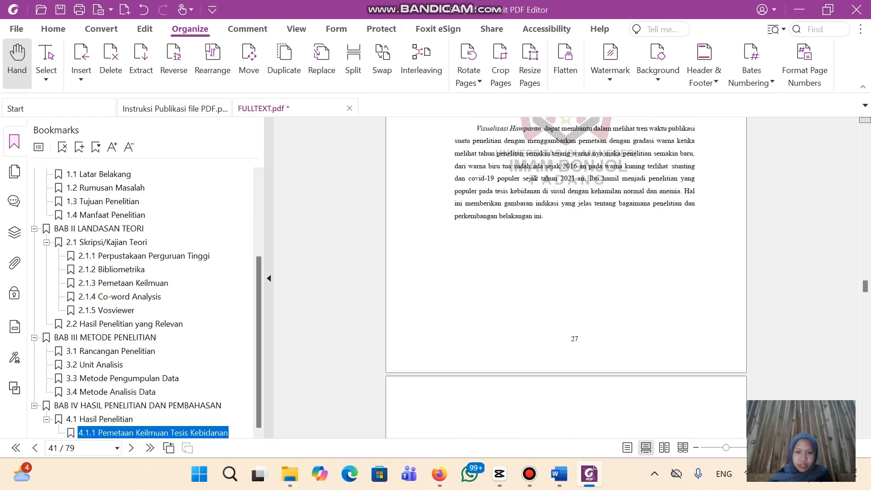
pyautogui.scroll(-18, 566, 277)
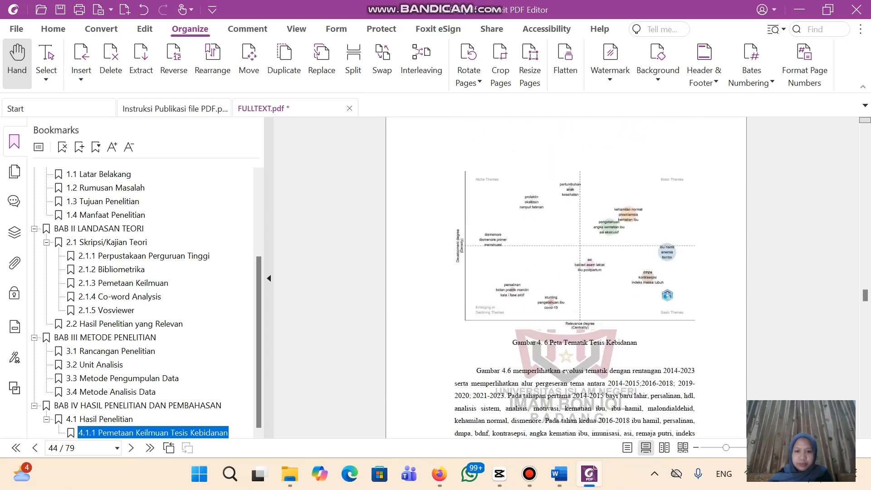
pyautogui.scroll(-6, 567, 277)
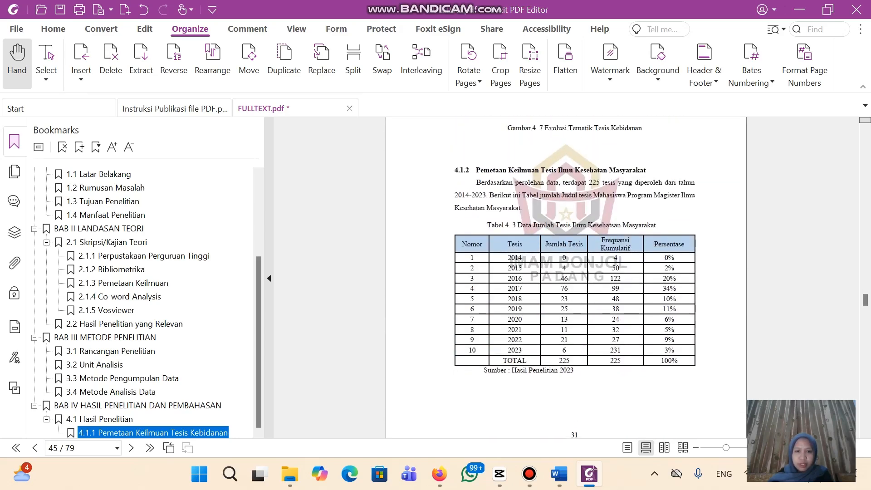
pyautogui.click(566, 277)
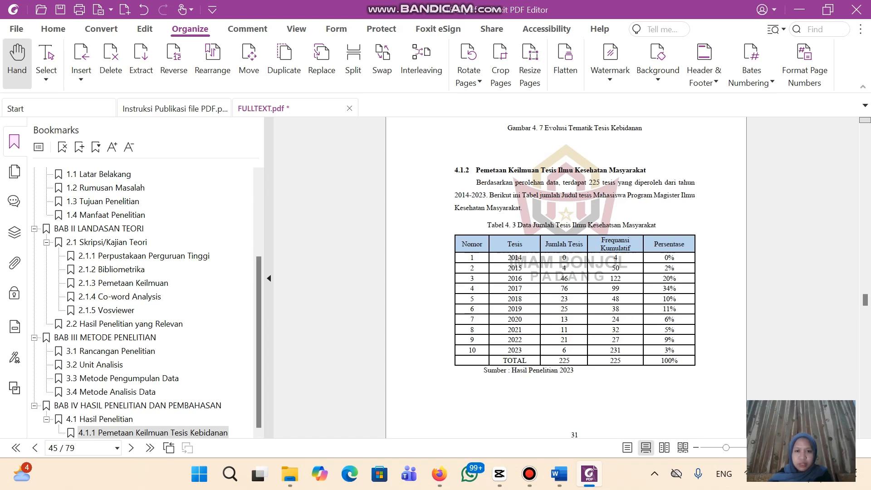
# Create a bookmark from the 4.1.2 heading and paste the full heading text into its name
pyautogui.scroll(-1, 567, 278)
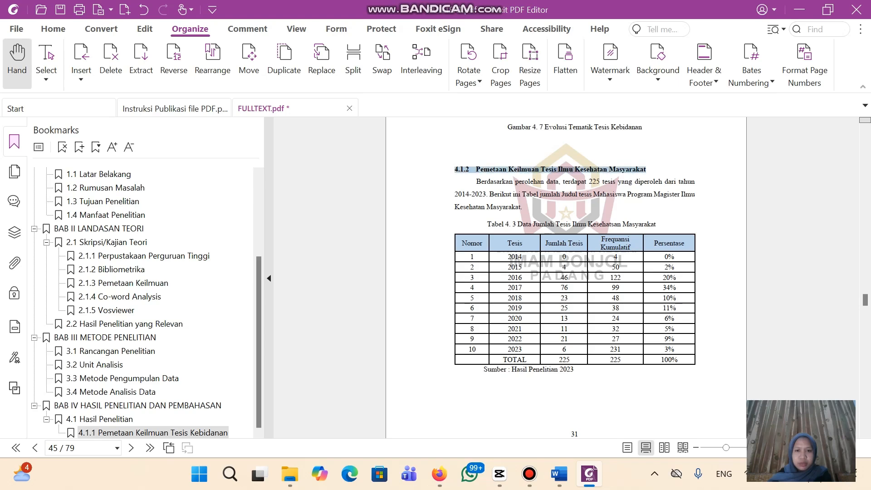
pyautogui.click(693, 146)
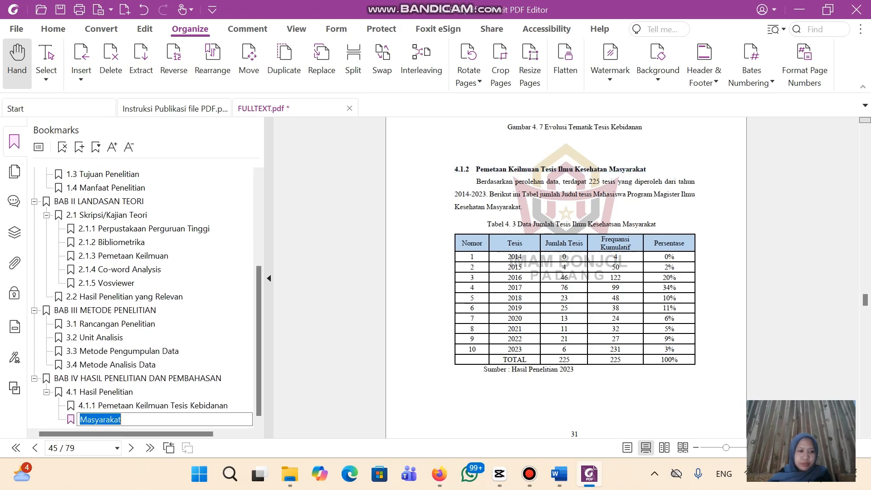
pyautogui.click(80, 420)
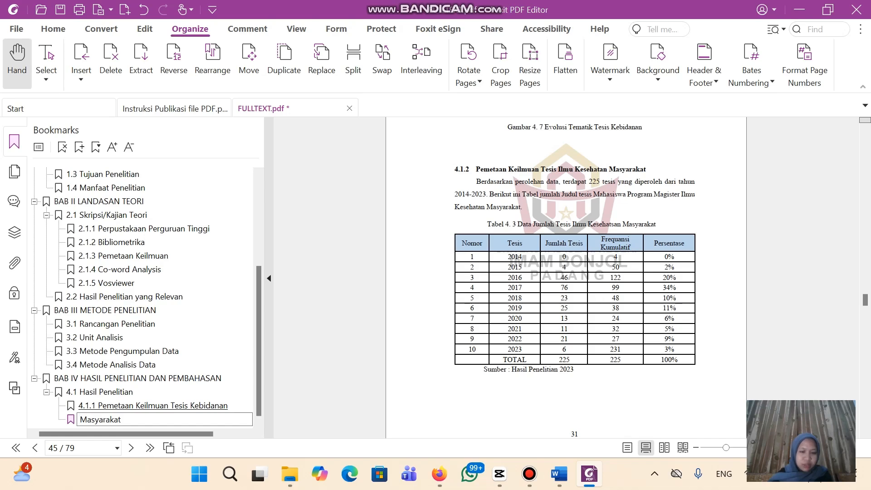
pyautogui.write('4.1.2 Pemetaan Keilmuan Tesis Ilmu Kesehatan')
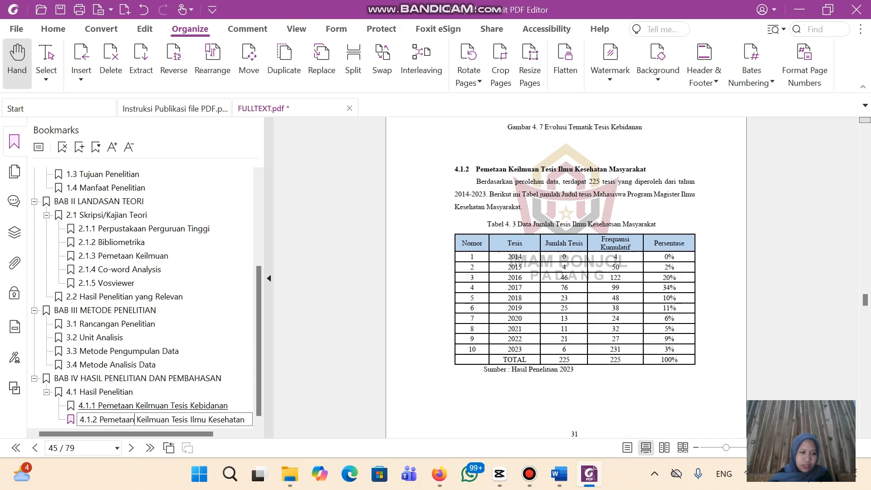
# Confirm the bookmark name as 4.1.2 Pemetaan Keilmuan Tesis Ilmu Kesehatan Masyarakat
pyautogui.scroll(-10, 566, 272)
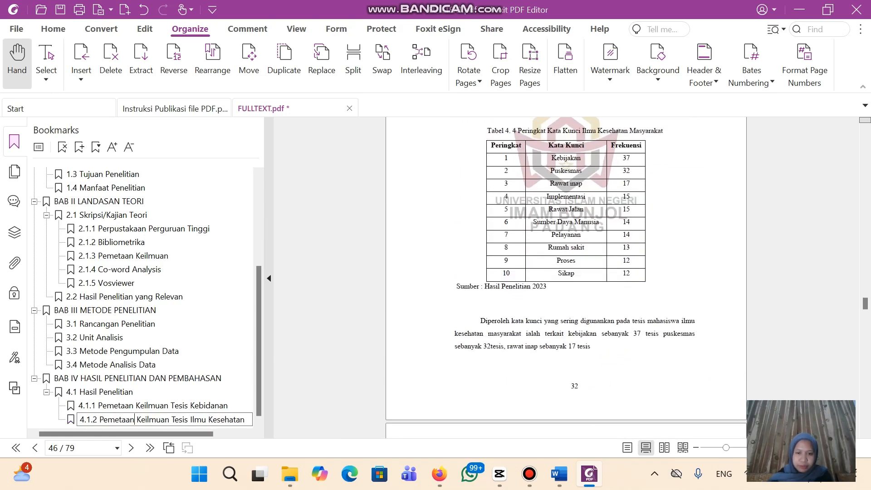
pyautogui.scroll(-15, 566, 272)
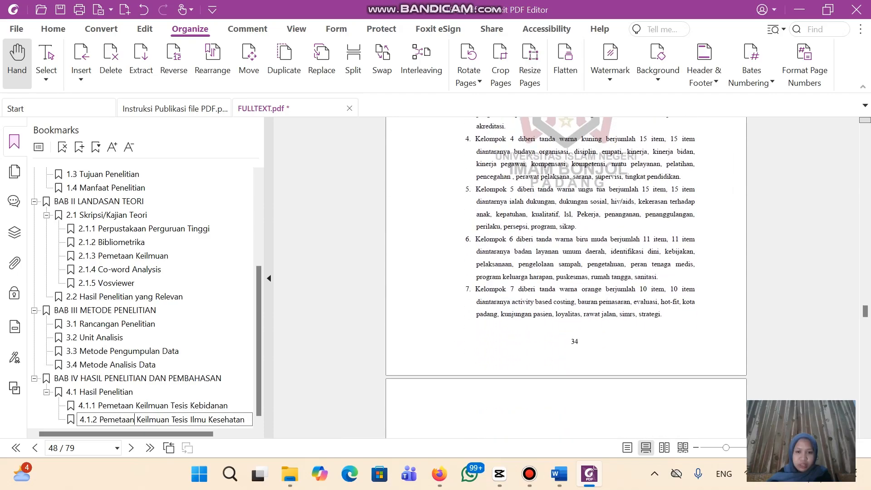
pyautogui.scroll(-15, 566, 272)
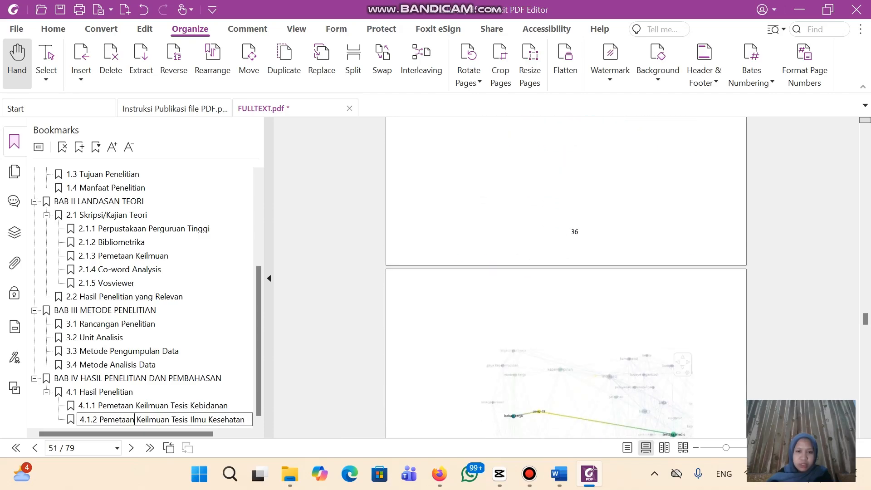
pyautogui.scroll(-15, 566, 272)
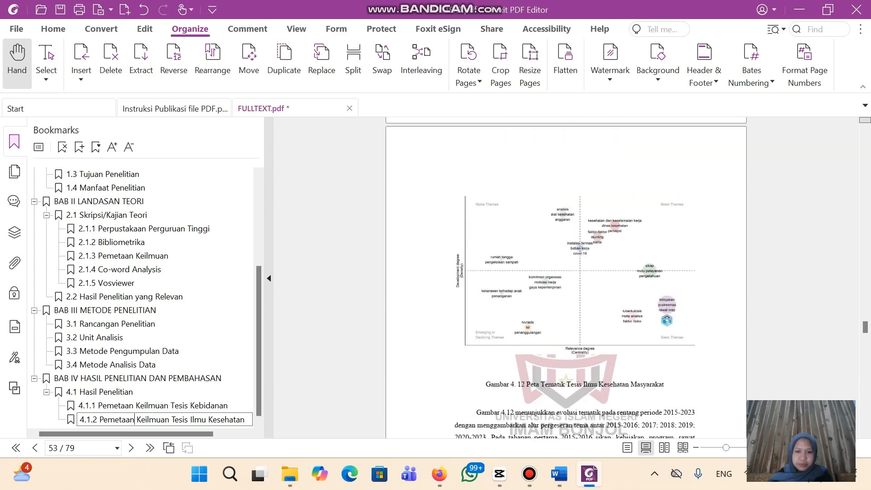
pyautogui.scroll(-15, 566, 273)
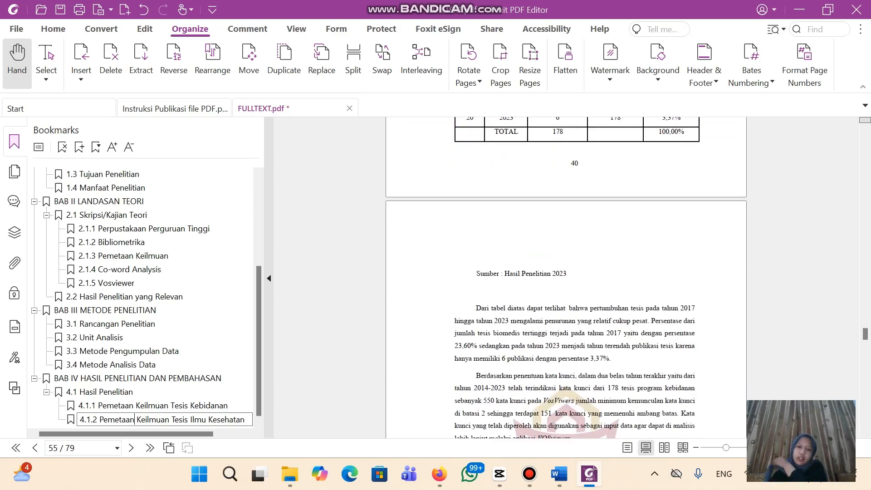
pyautogui.scroll(-10, 567, 272)
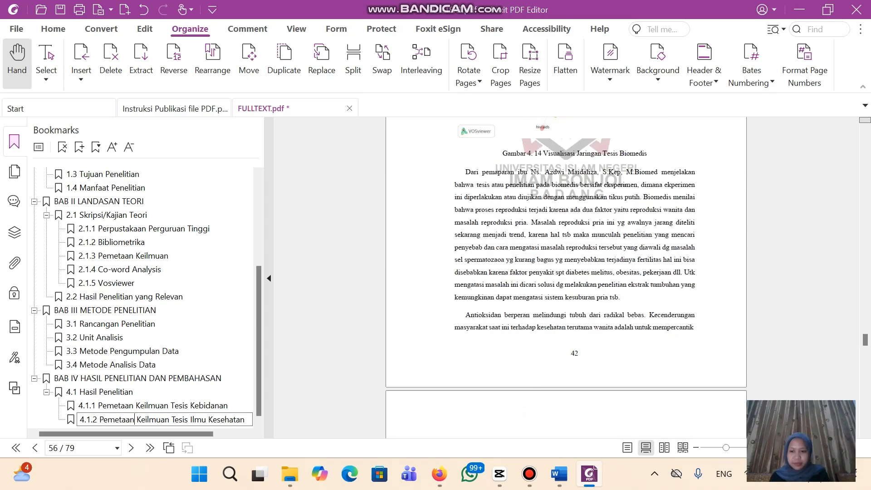
pyautogui.scroll(-20, 566, 272)
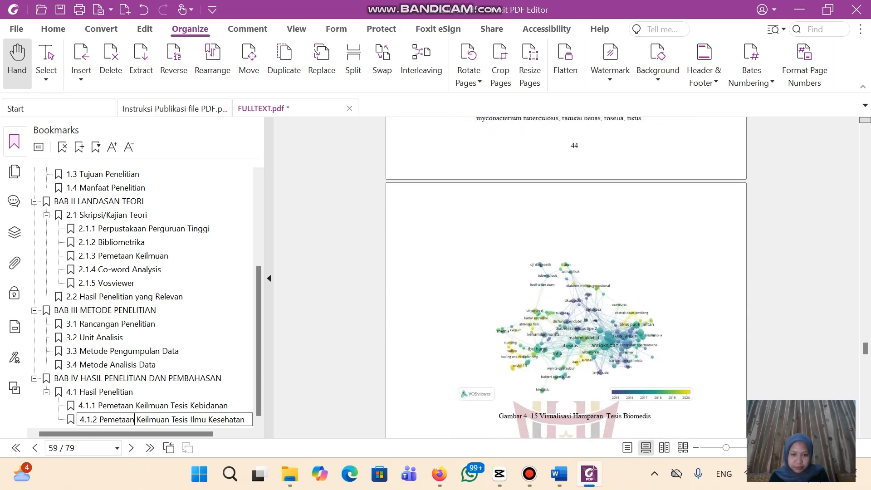
pyautogui.scroll(-15, 566, 272)
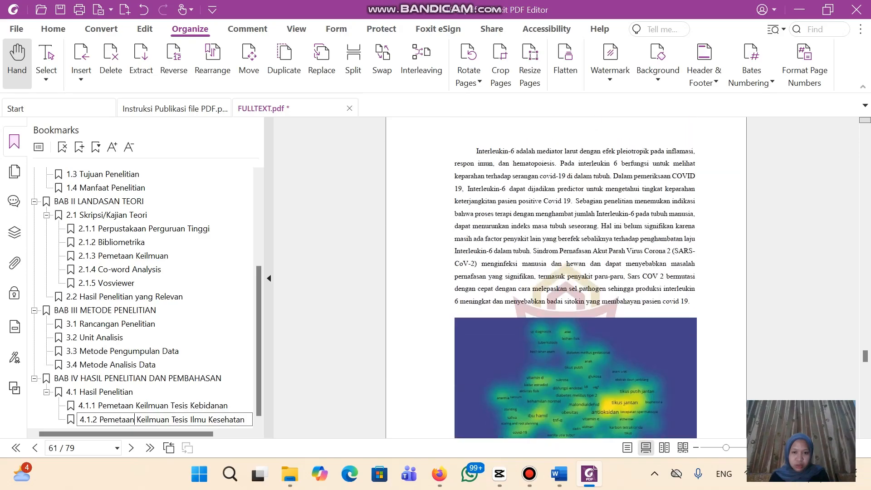
pyautogui.scroll(-15, 567, 272)
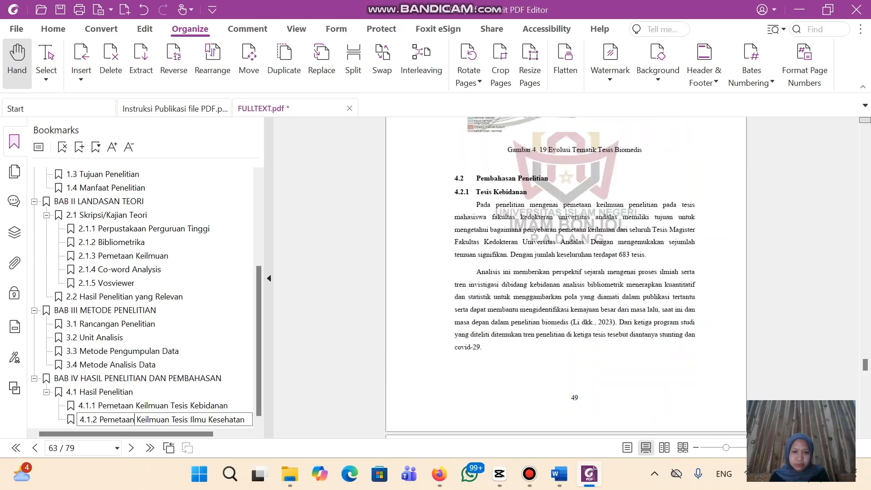
pyautogui.scroll(-2, 566, 277)
pyautogui.scroll(3, 566, 278)
pyautogui.press('Return')
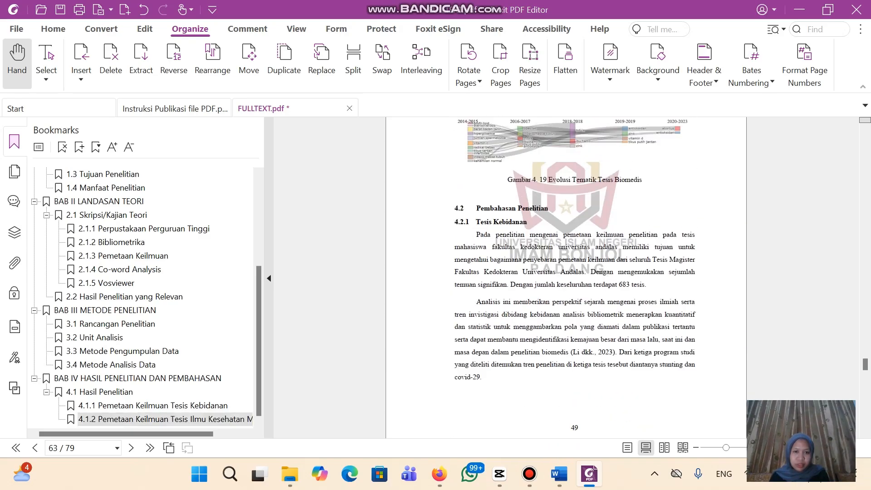
pyautogui.moveTo(464, 209); pyautogui.dragTo(546, 209)
pyautogui.click(546, 209)
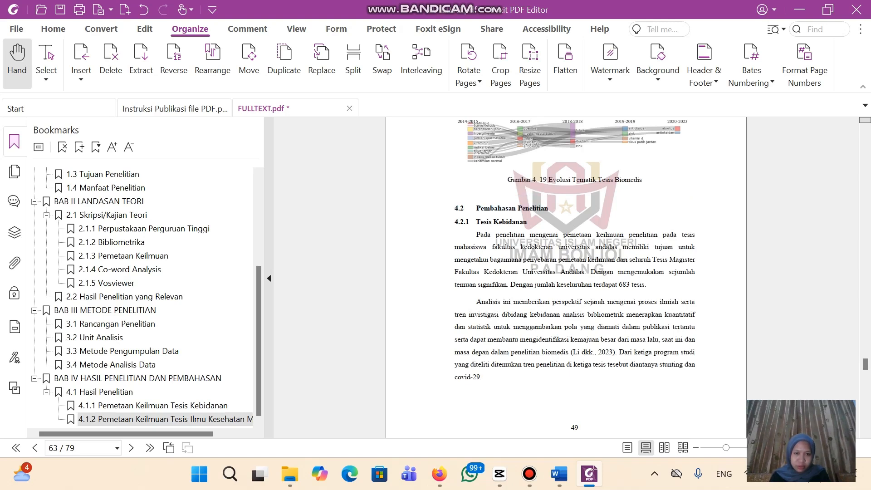
# Bookmark the 4.2 Pembahasan Penelitian heading and move it to 4.1 Hasil Penelitian's level
pyautogui.moveTo(536, 209); pyautogui.dragTo(548, 209)
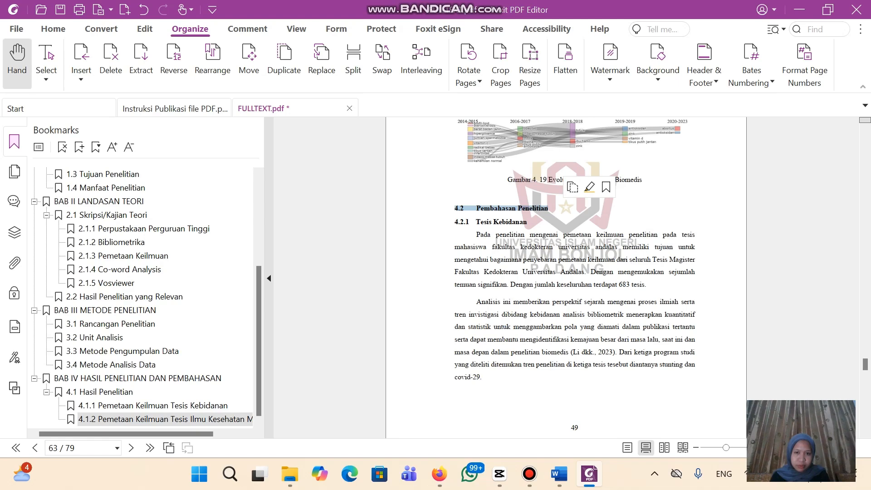
pyautogui.click(606, 187)
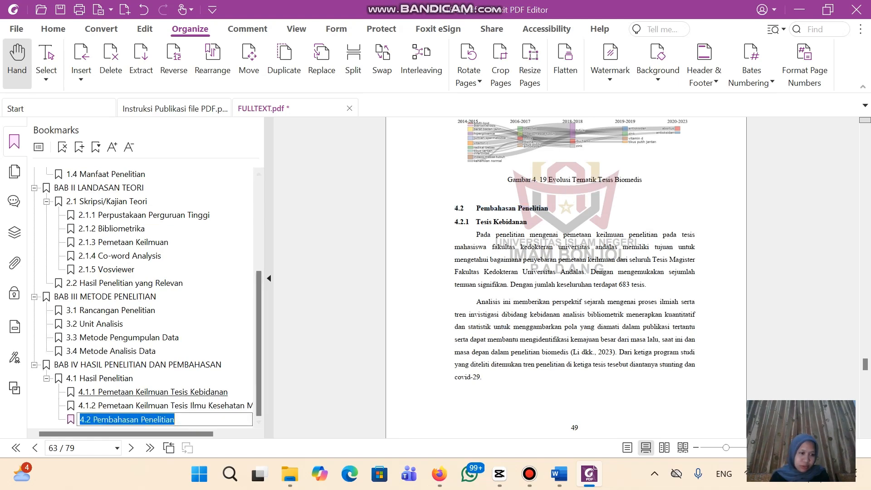
pyautogui.click(299, 419)
pyautogui.click(140, 420)
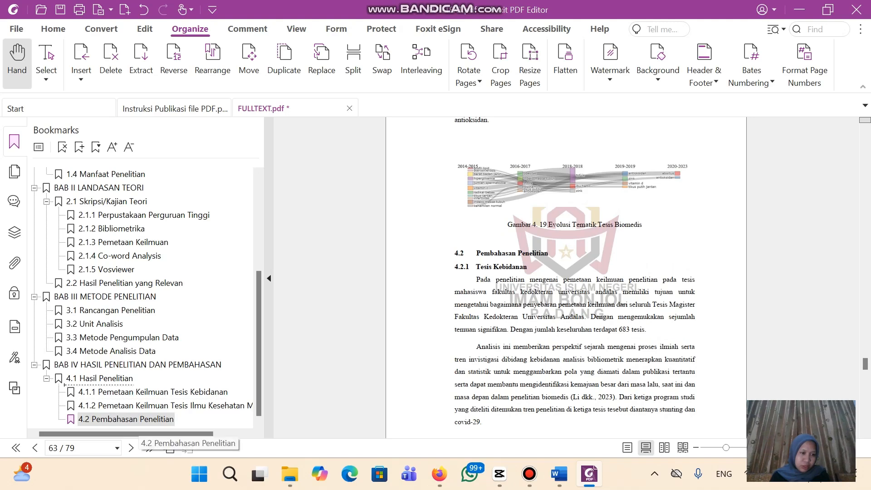
pyautogui.moveTo(138, 420); pyautogui.dragTo(93, 382)
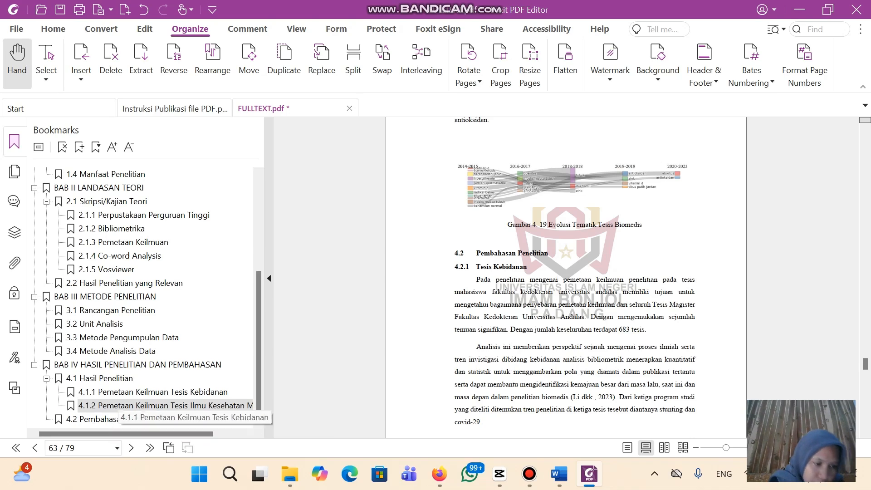
pyautogui.click(131, 420)
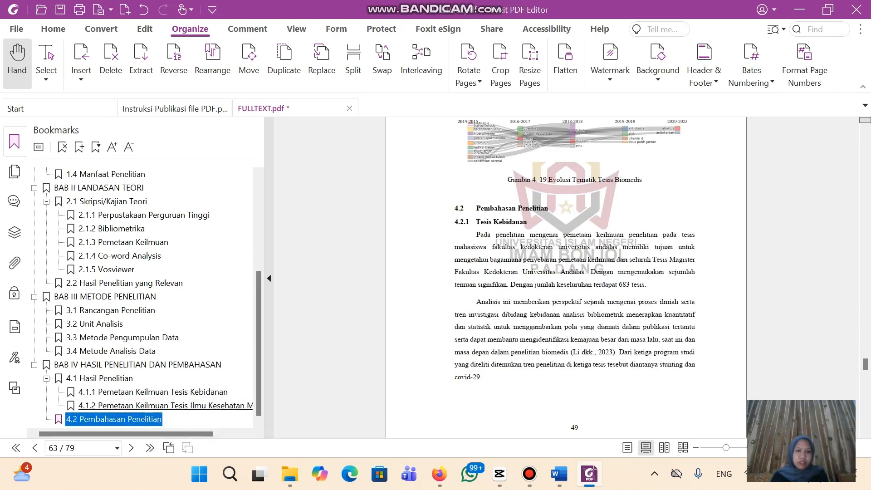
pyautogui.scroll(-1, 566, 278)
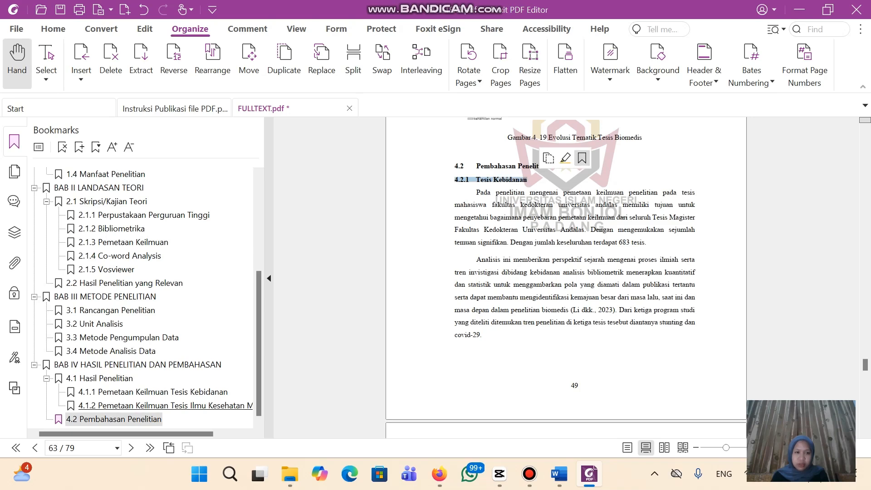
# Bookmark the 4.2.1 Tesis Kebidanan heading and nest it under 4.2 Pembahasan Penelitian
pyautogui.hotkey('ctrl', 'b')
pyautogui.scroll(-15, 566, 278)
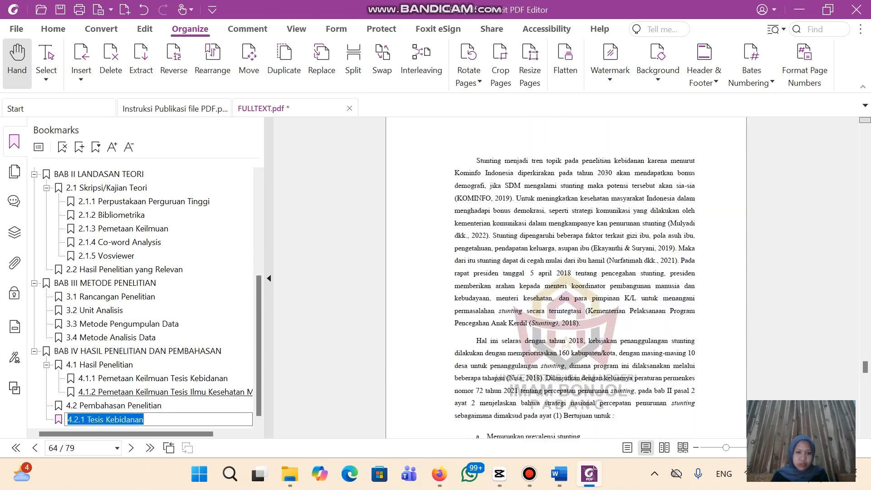
pyautogui.scroll(-1, 566, 277)
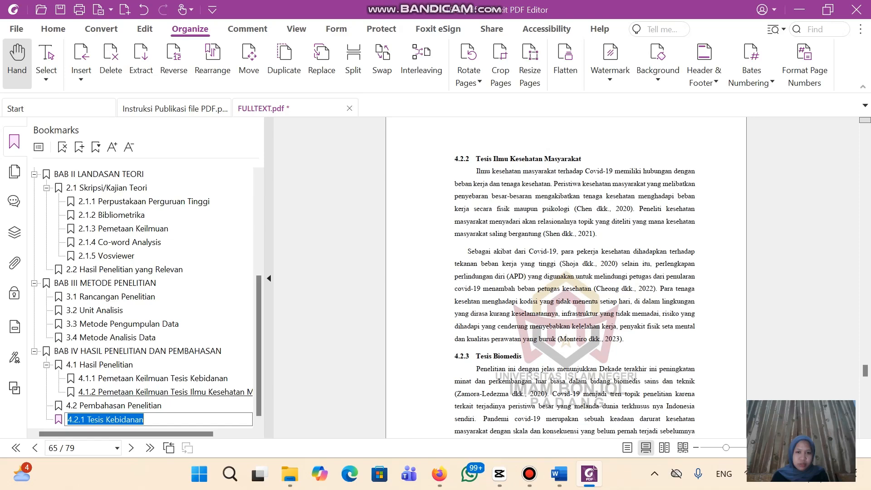
pyautogui.press('Return')
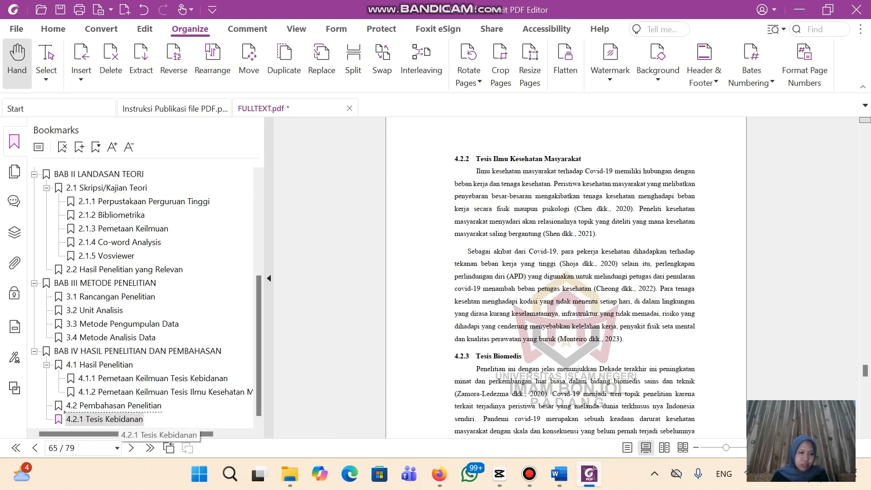
pyautogui.moveTo(117, 420); pyautogui.dragTo(117, 408)
pyautogui.click(121, 418)
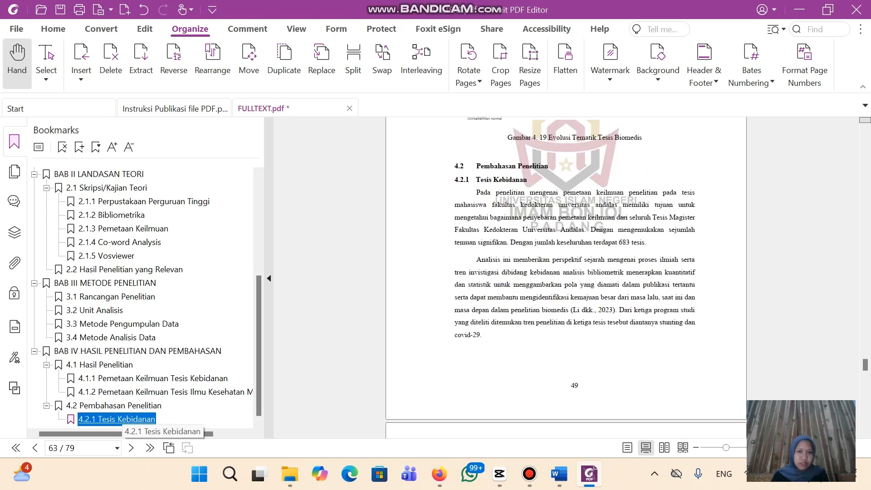
pyautogui.scroll(-15, 566, 278)
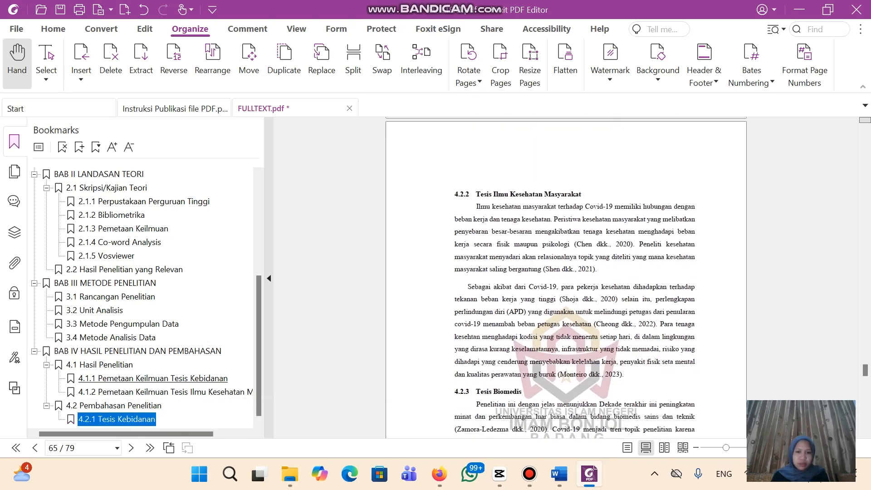
pyautogui.scroll(1, 565, 278)
pyautogui.click(566, 278)
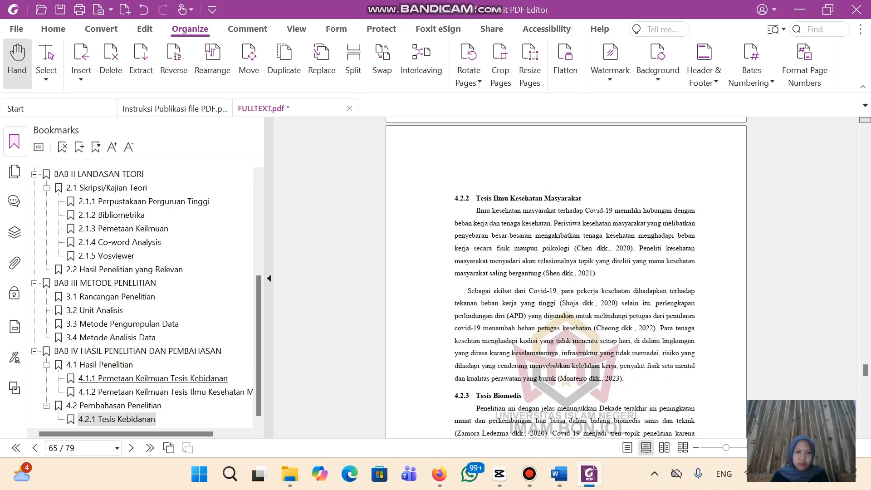
# Add a 4.2.2 Tesis Ilmu Kesehatan Masyarakat bookmark from its heading
pyautogui.moveTo(455, 198); pyautogui.dragTo(581, 198)
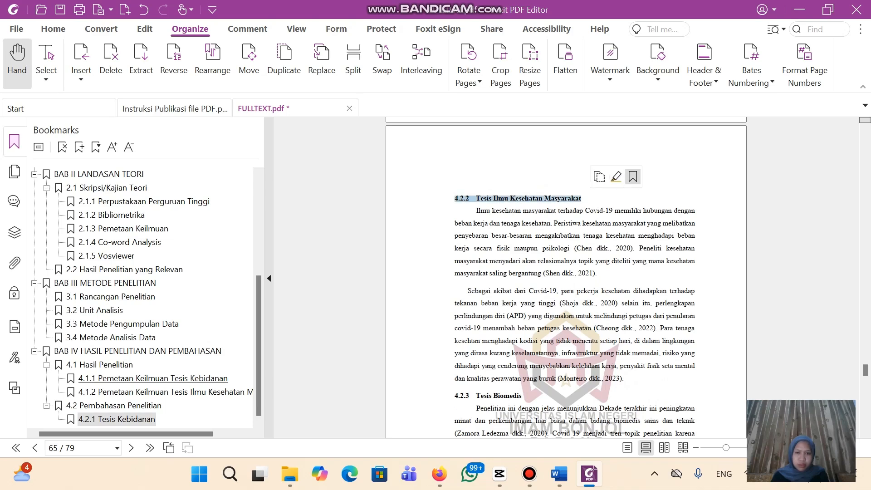
pyautogui.click(633, 176)
pyautogui.scroll(-5, 566, 277)
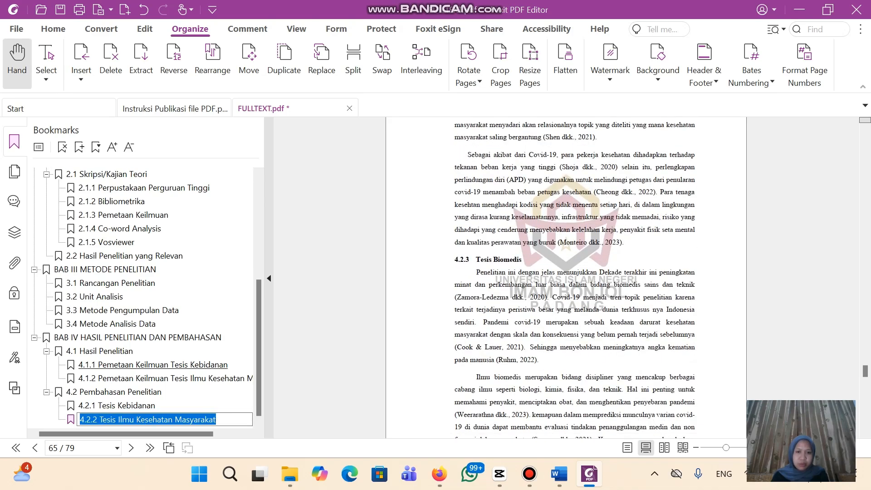
pyautogui.press('Return')
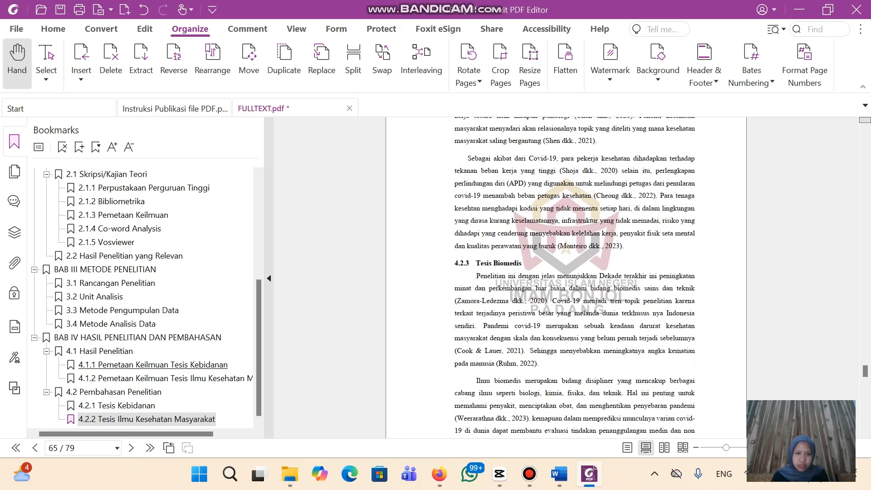
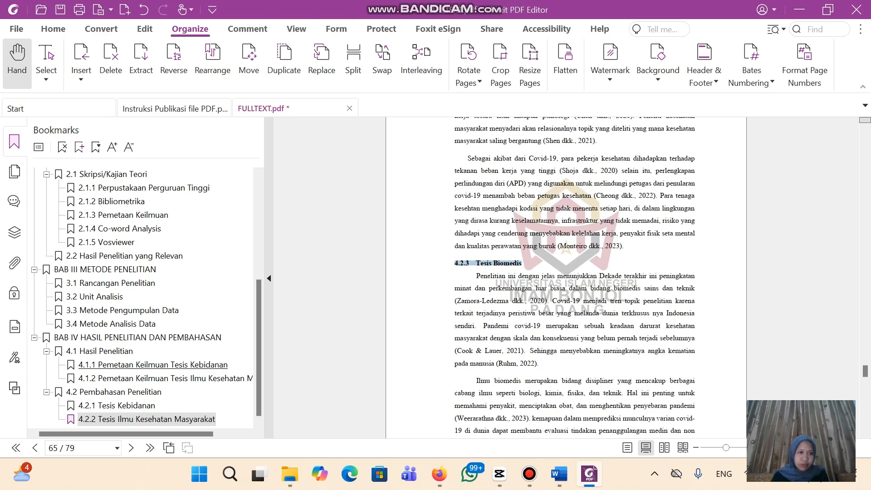
# Bookmark the 4.2.3 Tesis Biomedis heading, keeping its heading text as the name
pyautogui.click(79, 147)
pyautogui.scroll(-8, 565, 278)
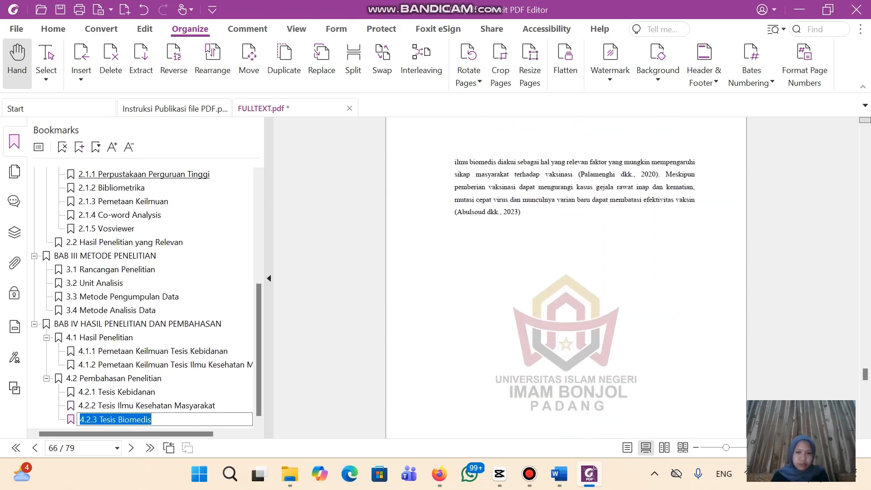
pyautogui.scroll(-8, 566, 278)
pyautogui.press('Return')
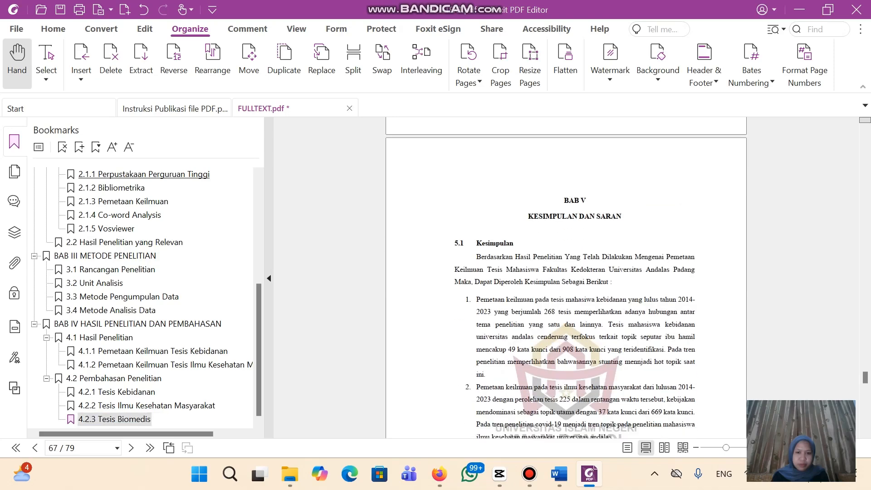
# Bookmark the BAB V heading, name it BAB V KESIMPULAN DAN SARAN, and move it to top level
pyautogui.moveTo(564, 200); pyautogui.dragTo(622, 216)
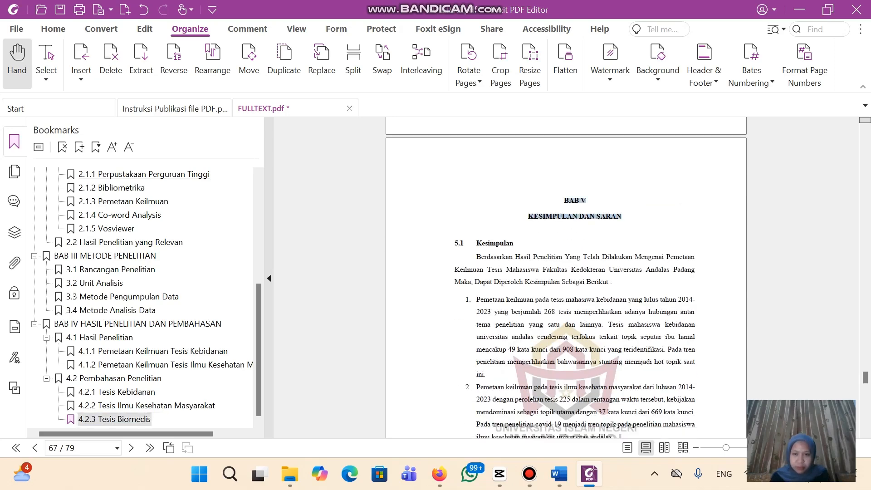
pyautogui.click(673, 196)
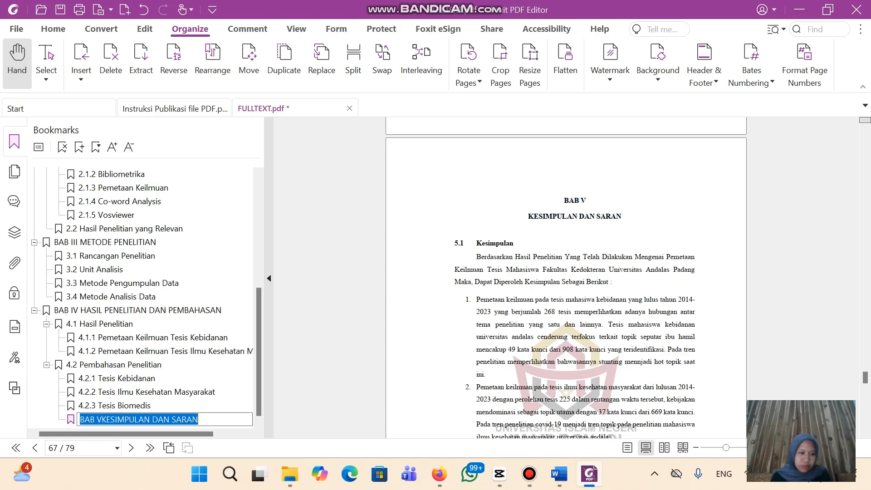
pyautogui.press('Return')
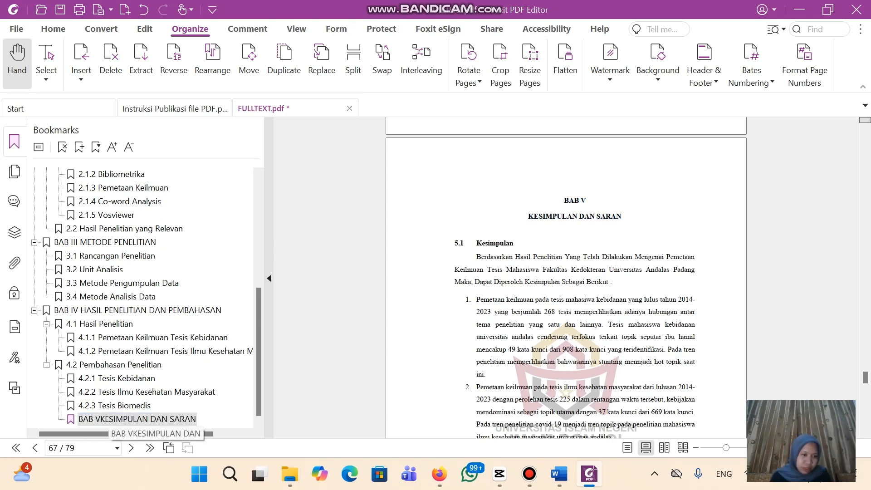
pyautogui.click(111, 420)
pyautogui.click(102, 420)
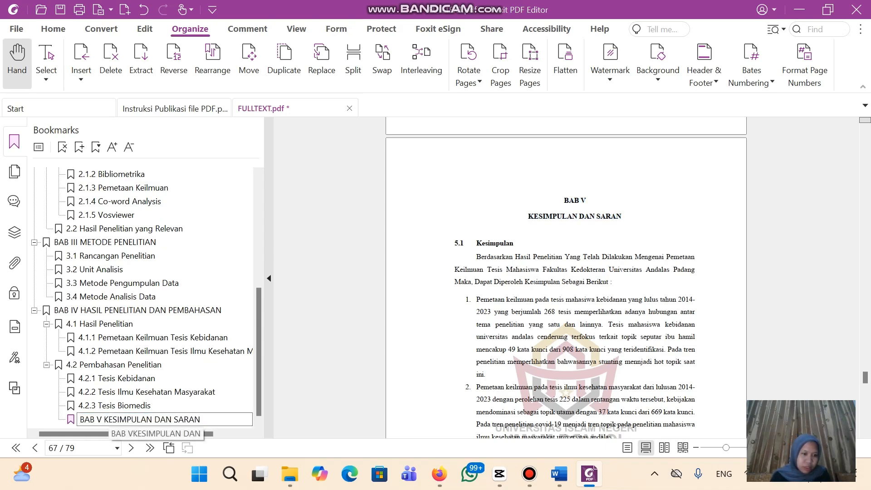
pyautogui.press('Return')
pyautogui.click(105, 420)
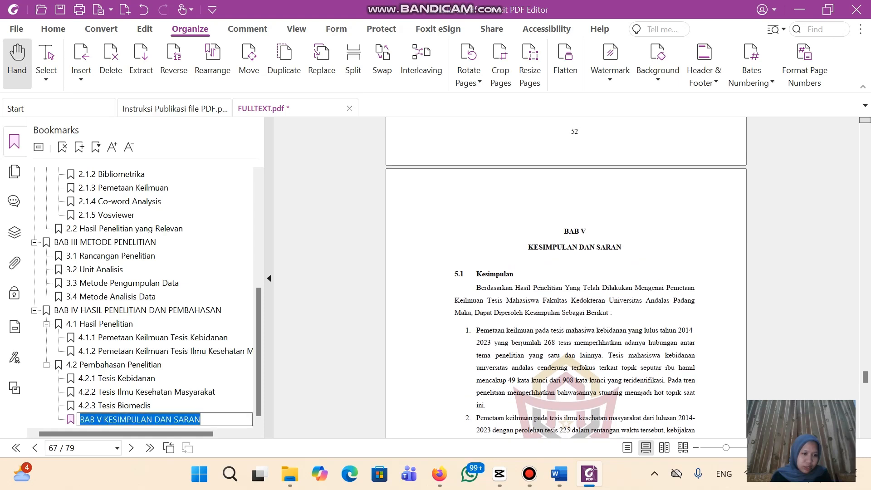
pyautogui.press('Return')
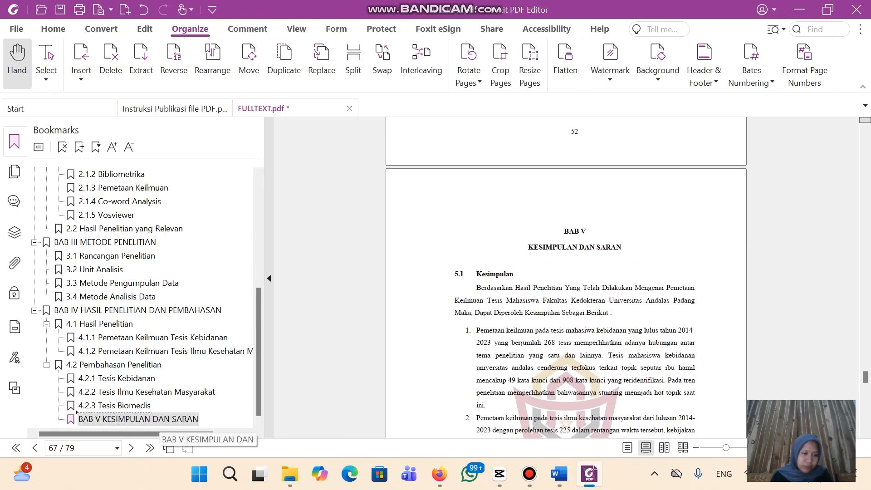
pyautogui.moveTo(43, 316); pyautogui.dragTo(43, 316)
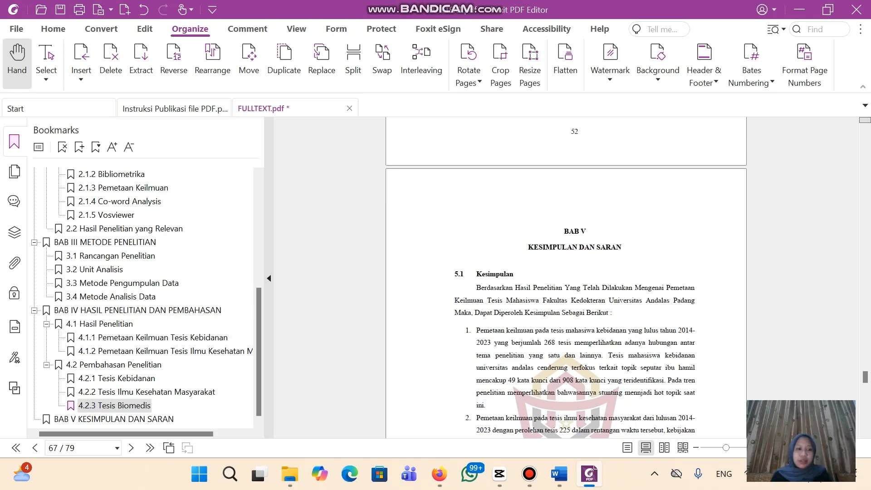
# Bookmark the 5.1 Kesimpulan heading and nest it under BAB V
pyautogui.click(113, 419)
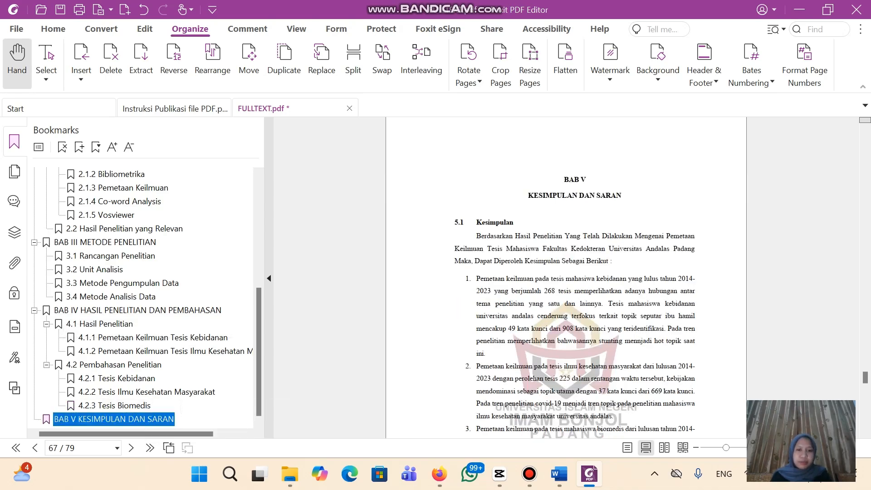
pyautogui.moveTo(460, 222); pyautogui.dragTo(513, 223)
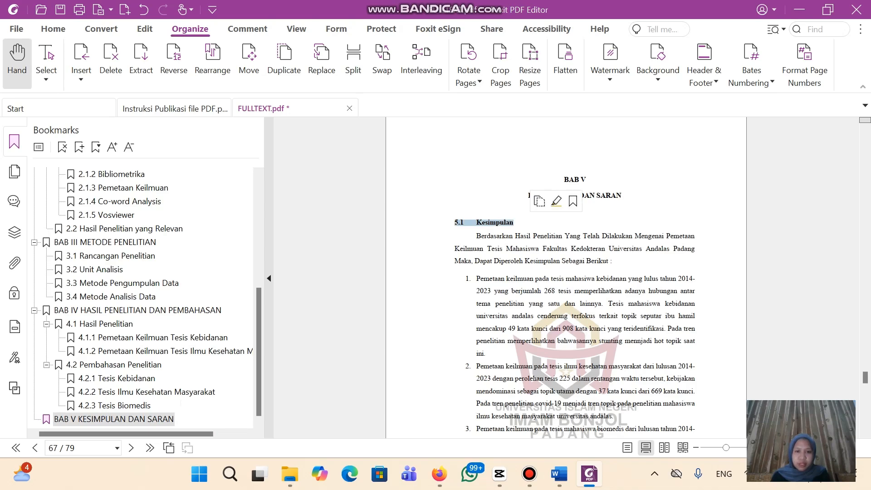
pyautogui.click(573, 201)
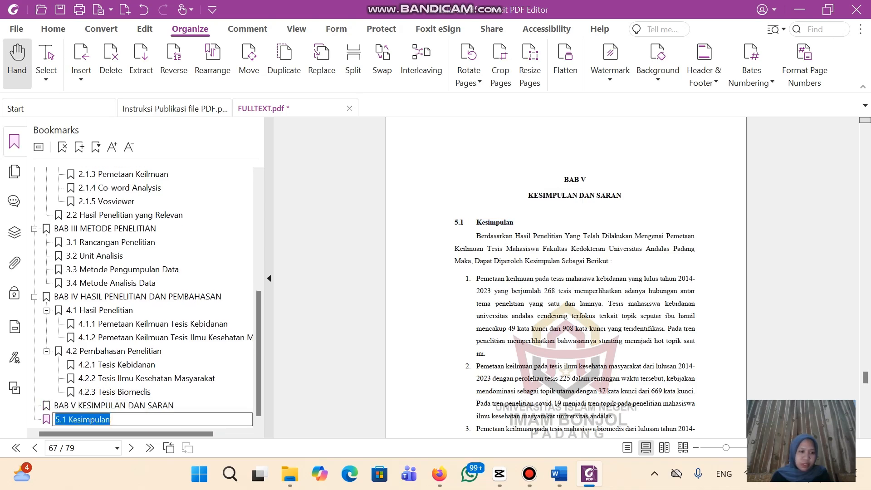
pyautogui.click(105, 418)
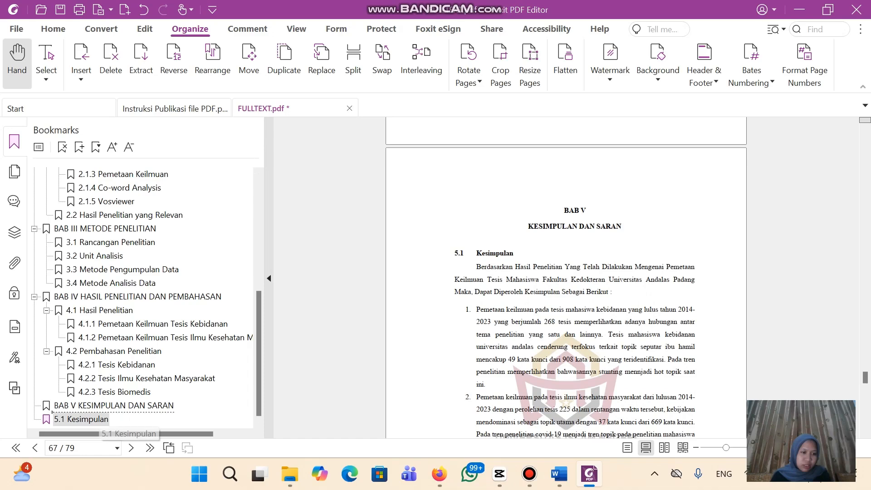
pyautogui.moveTo(98, 420); pyautogui.dragTo(102, 405)
pyautogui.scroll(-1, 566, 290)
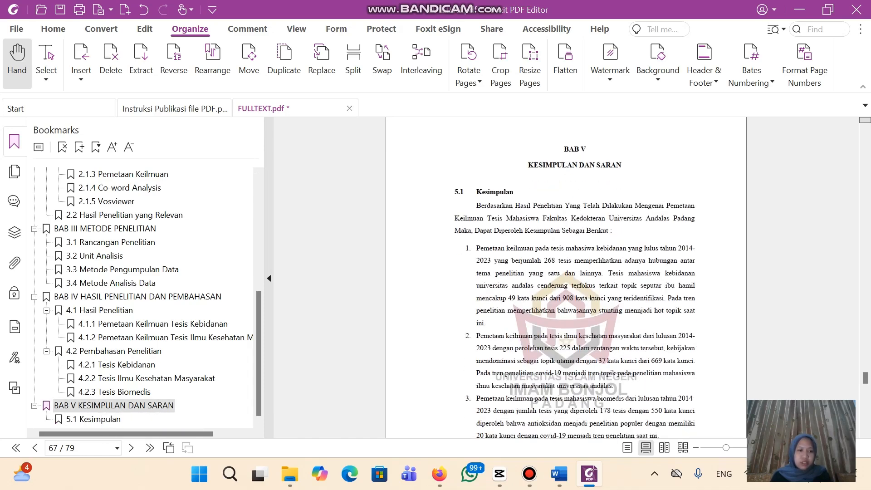
# Add a 5.2 Saran bookmark from its heading
pyautogui.click(93, 419)
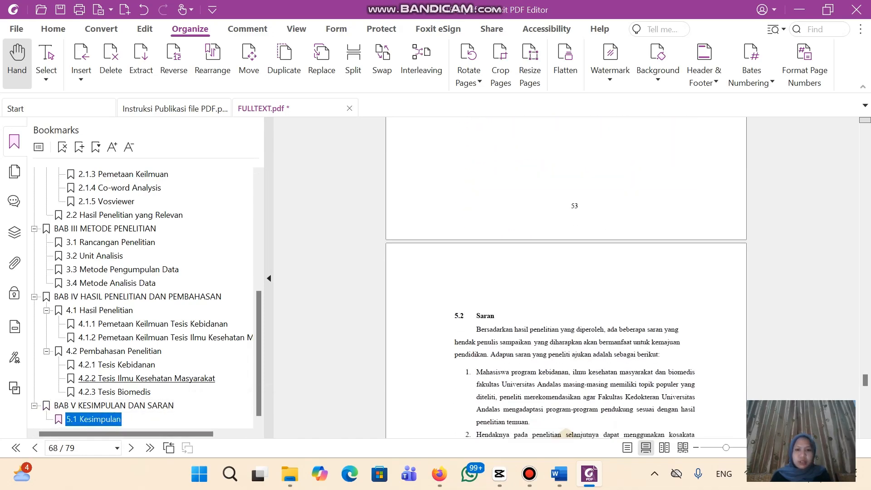
pyautogui.click(566, 278)
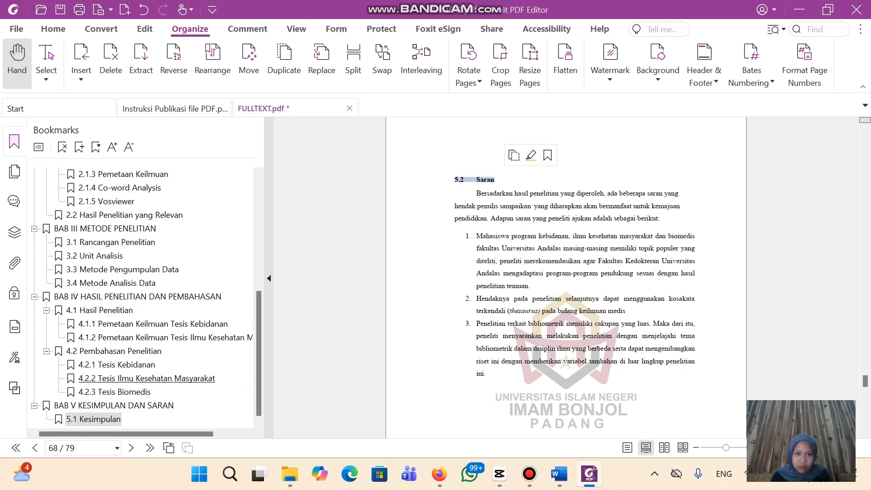
pyautogui.hotkey('ctrl', 'b')
pyautogui.scroll(-13, 567, 278)
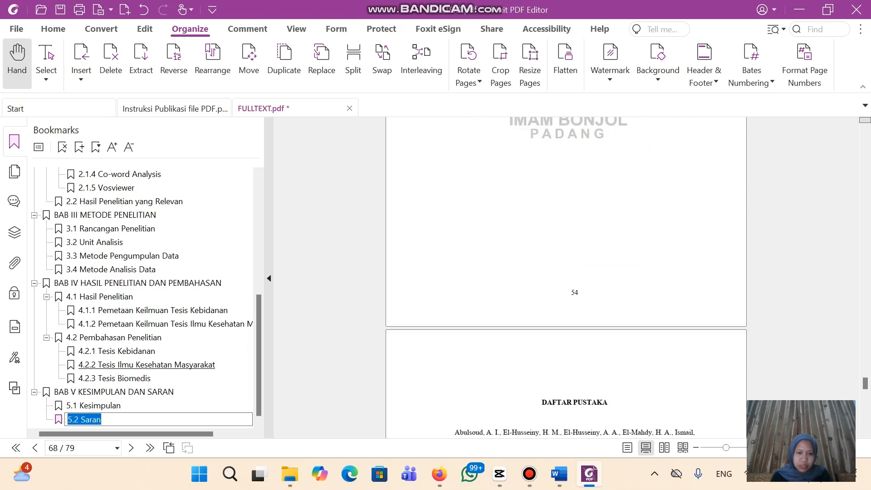
pyautogui.scroll(1, 567, 277)
pyautogui.click(566, 277)
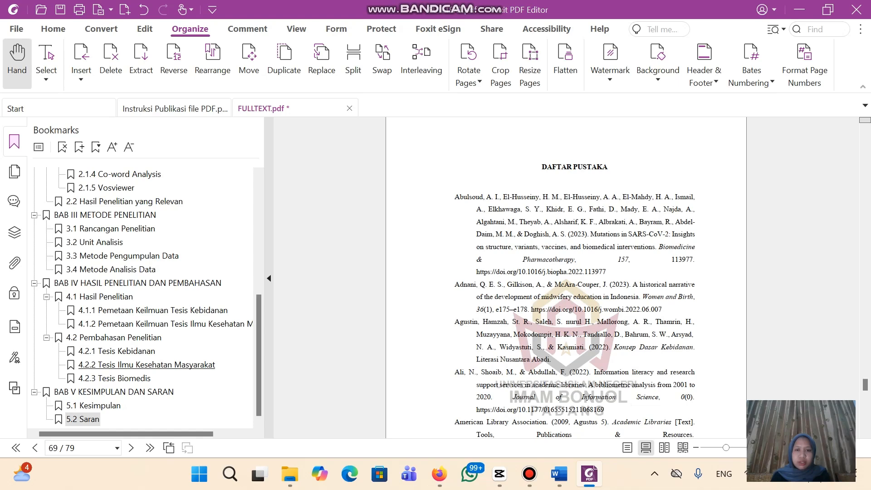
# Bookmark the DAFTAR PUSTAKA heading and move it to top level after BAB V
pyautogui.moveTo(587, 166); pyautogui.dragTo(608, 166)
pyautogui.click(665, 141)
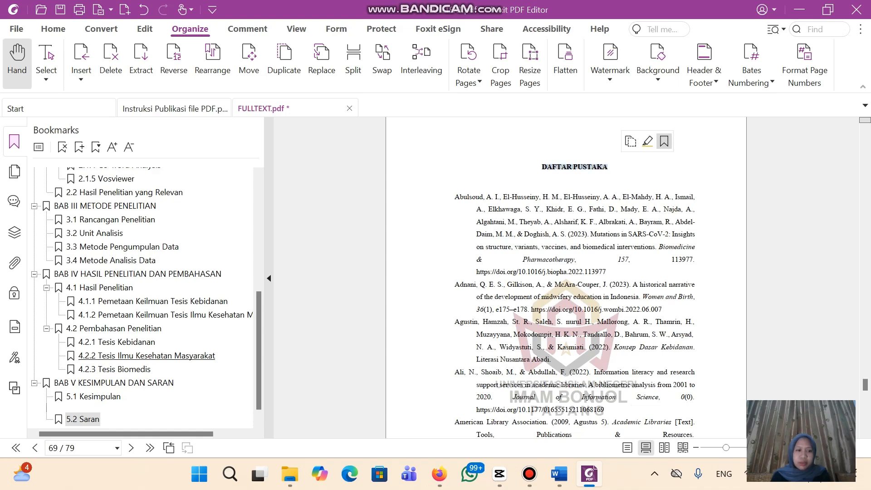
pyautogui.press('Return')
pyautogui.click(96, 418)
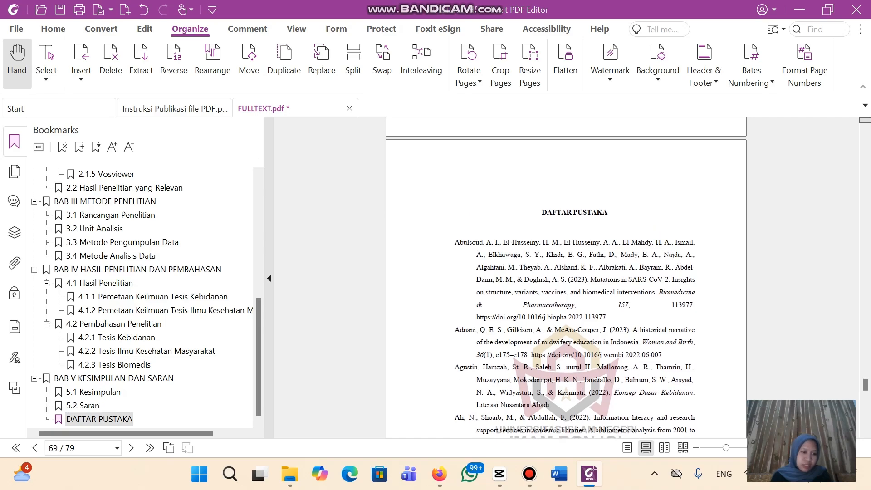
pyautogui.moveTo(96, 418); pyautogui.dragTo(57, 385)
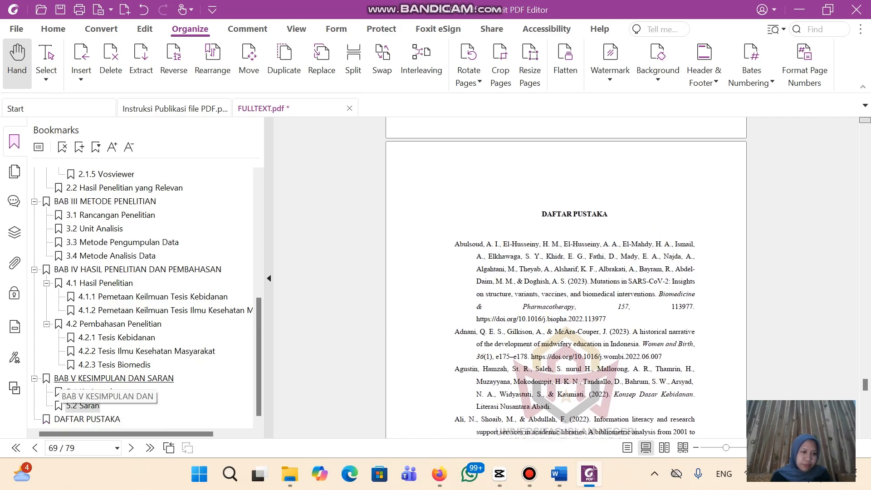
# Add a LAMPIRAN bookmark from its heading
pyautogui.click(86, 419)
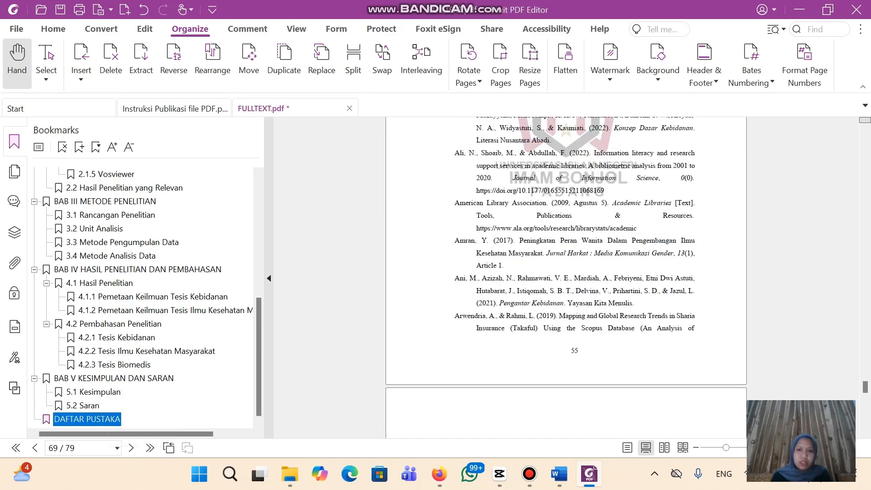
pyautogui.scroll(-20, 565, 278)
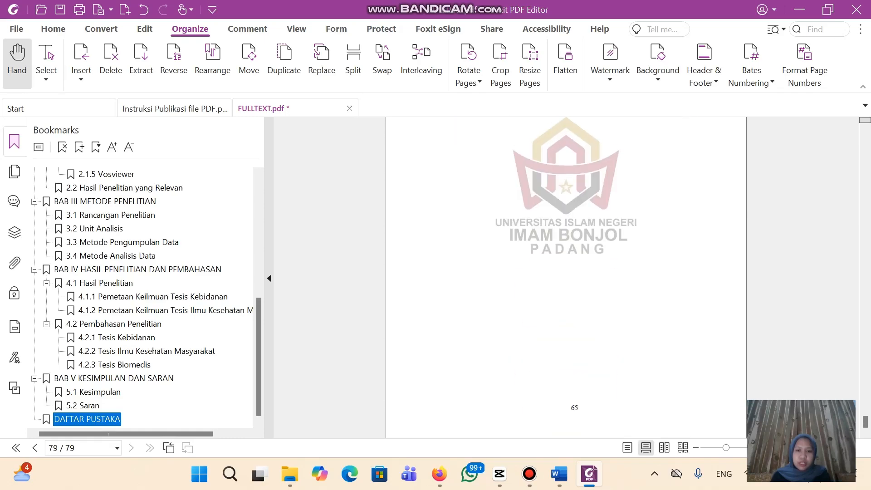
pyautogui.scroll(9, 566, 278)
pyautogui.scroll(3, 566, 278)
pyautogui.click(566, 290)
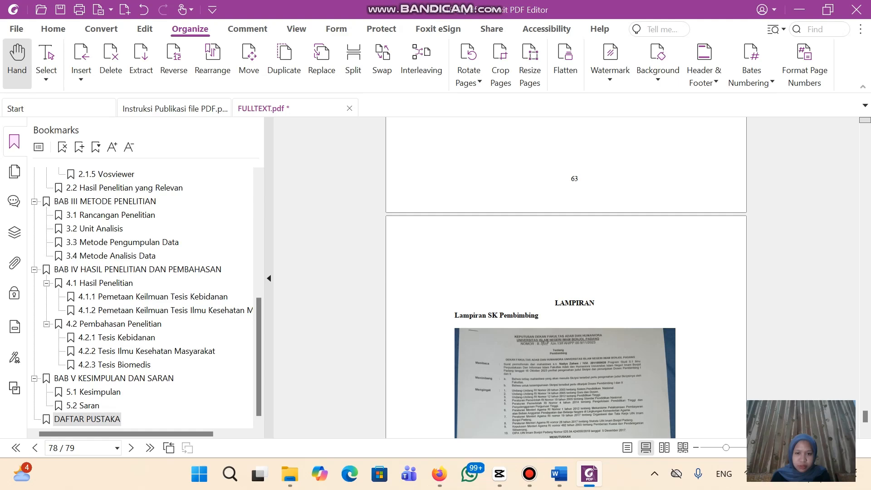
pyautogui.click(655, 285)
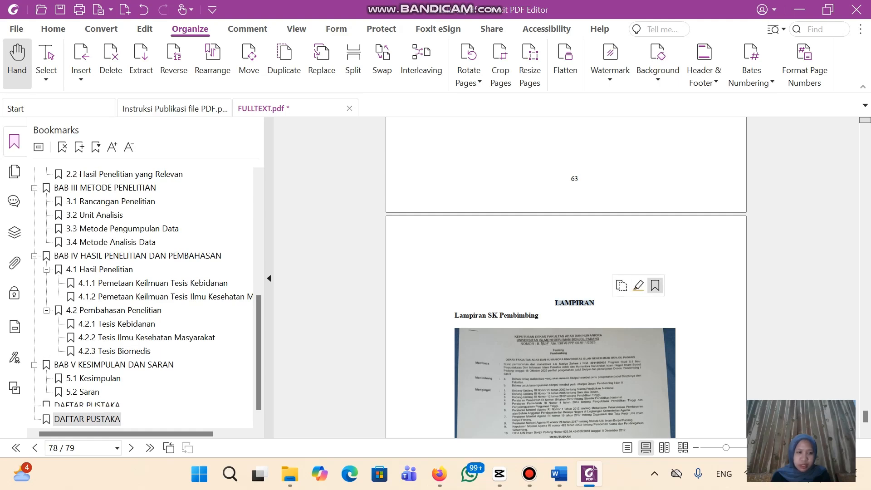
pyautogui.press('Return')
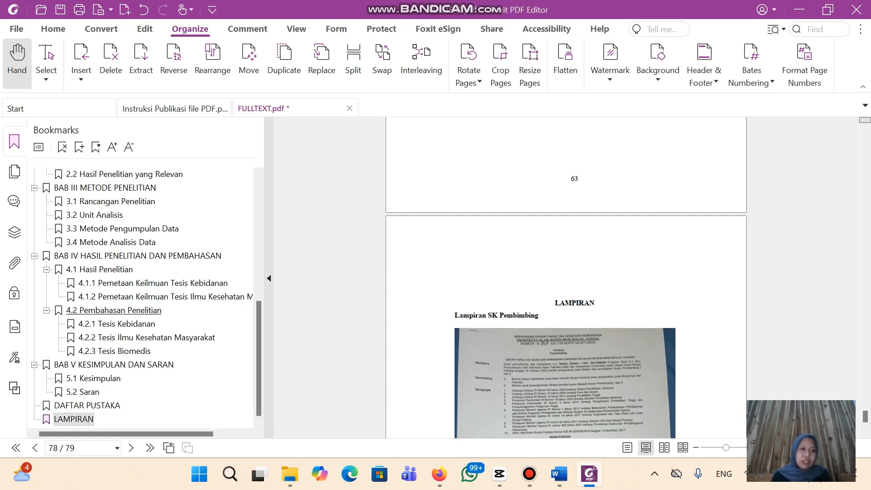
pyautogui.scroll(8, 79, 217)
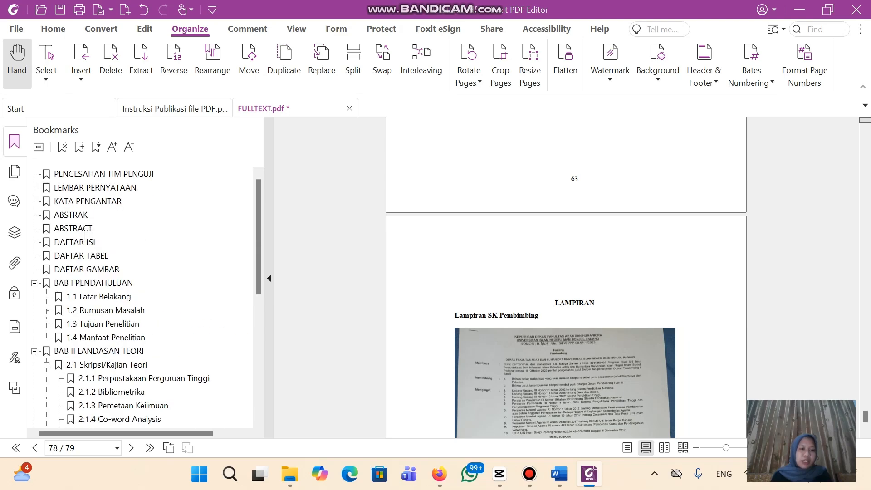
# Save FULLTEXT.pdf with its complete bookmark outline
pyautogui.scroll(-1, 95, 190)
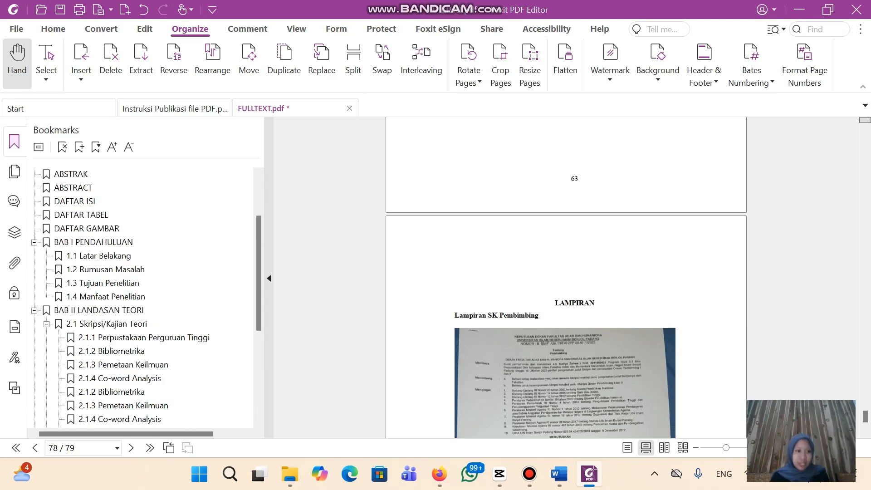
pyautogui.scroll(1, 95, 191)
pyautogui.click(61, 10)
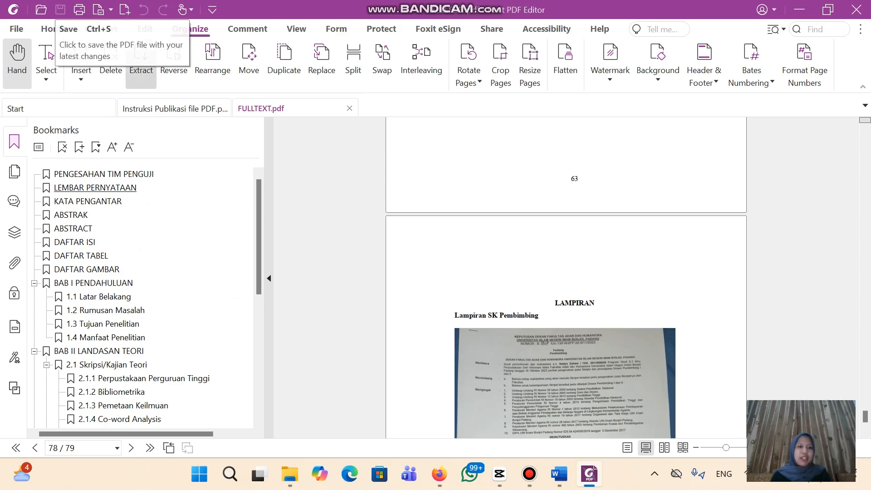
# Narrow the bookmarks side panel and collapse it
pyautogui.scroll(7, 143, 297)
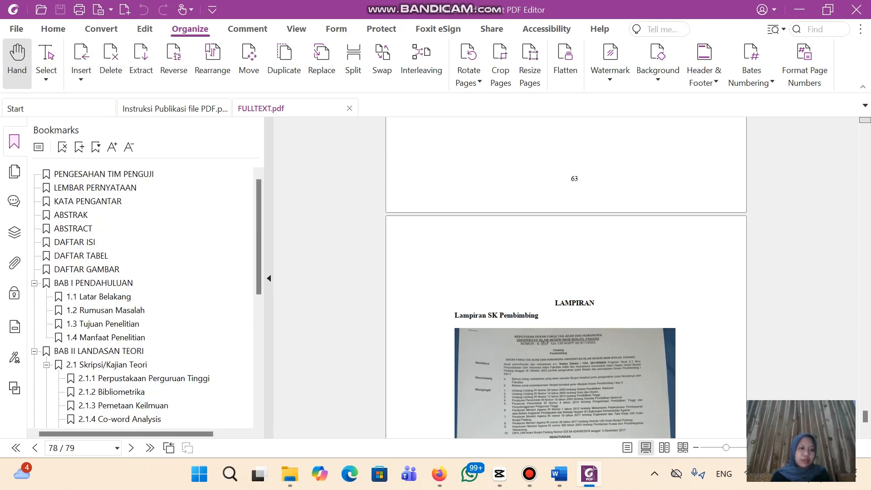
pyautogui.scroll(-7, 143, 298)
pyautogui.scroll(7, 143, 298)
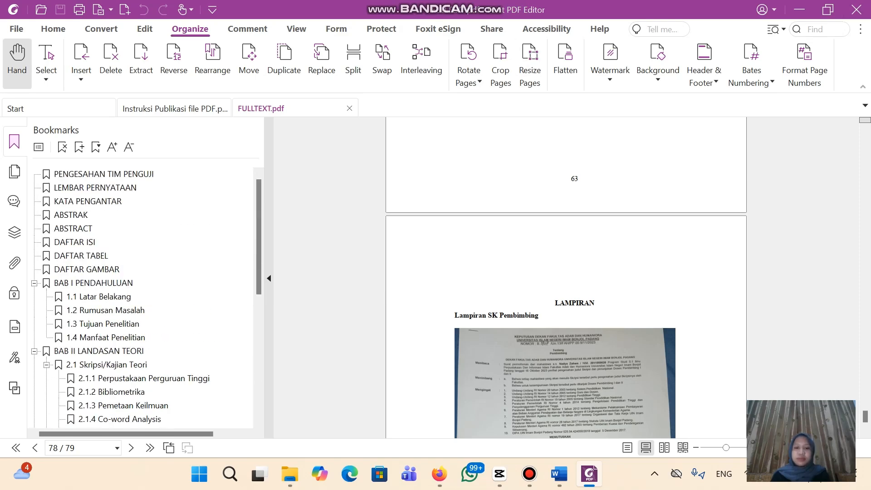
pyautogui.moveTo(269, 318); pyautogui.dragTo(61, 317)
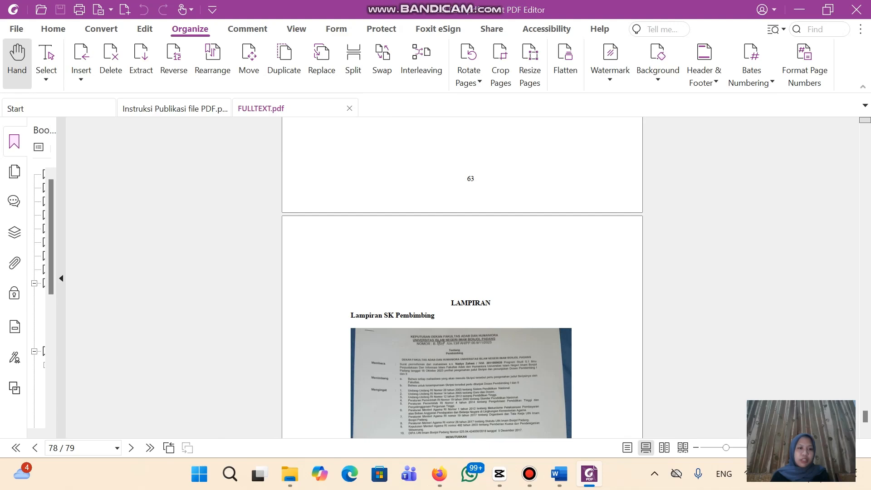
pyautogui.click(61, 278)
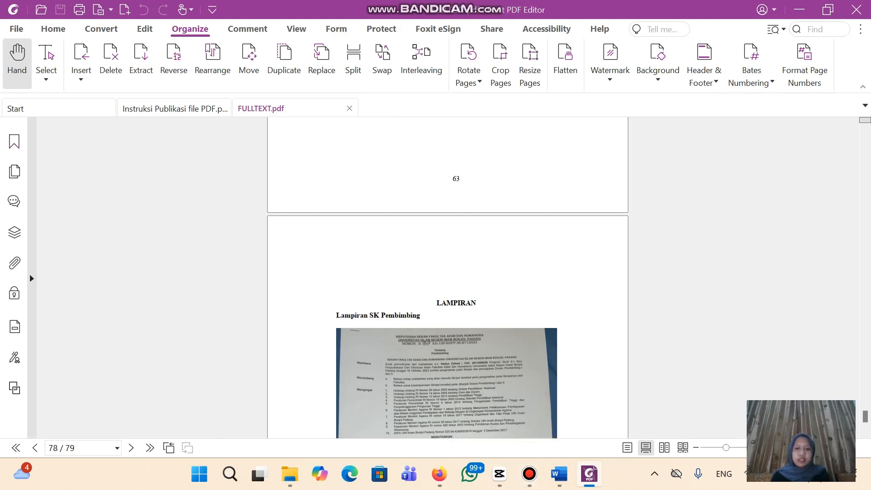
pyautogui.click(290, 474)
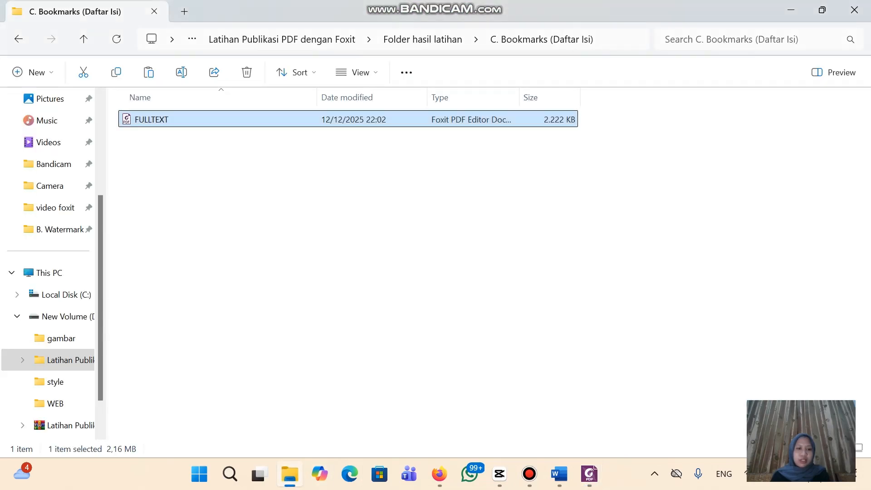
pyautogui.click(529, 474)
pyautogui.click(823, 40)
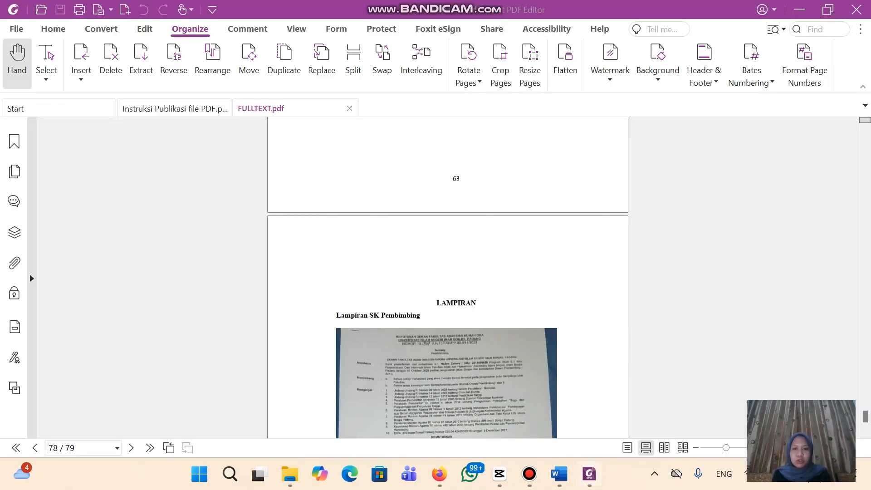
# Review 'Instruksi Publikasi file PDF.pdf', then switch to the Folder hasil latihan window in File Explorer
pyautogui.click(589, 474)
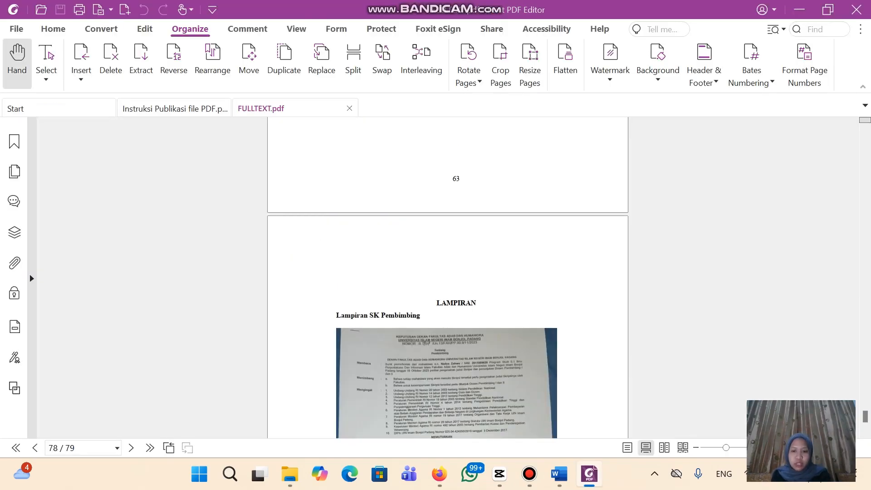
pyautogui.scroll(3, 448, 277)
pyautogui.click(175, 109)
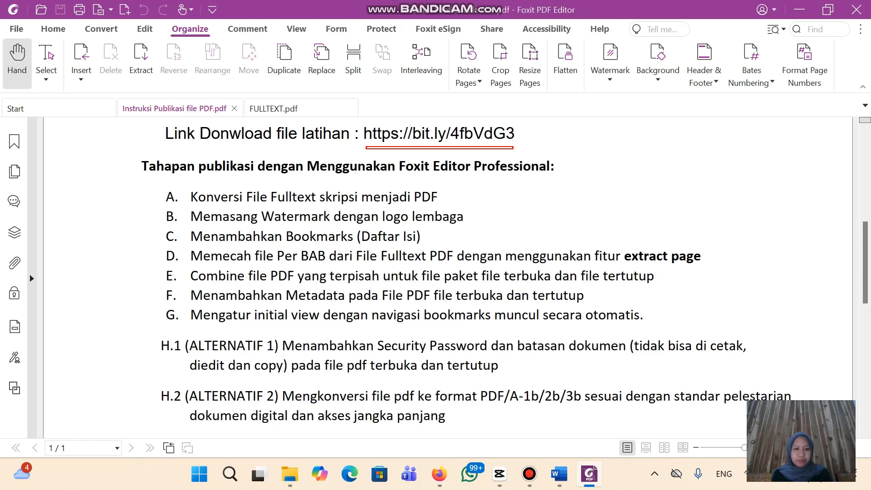
pyautogui.click(290, 474)
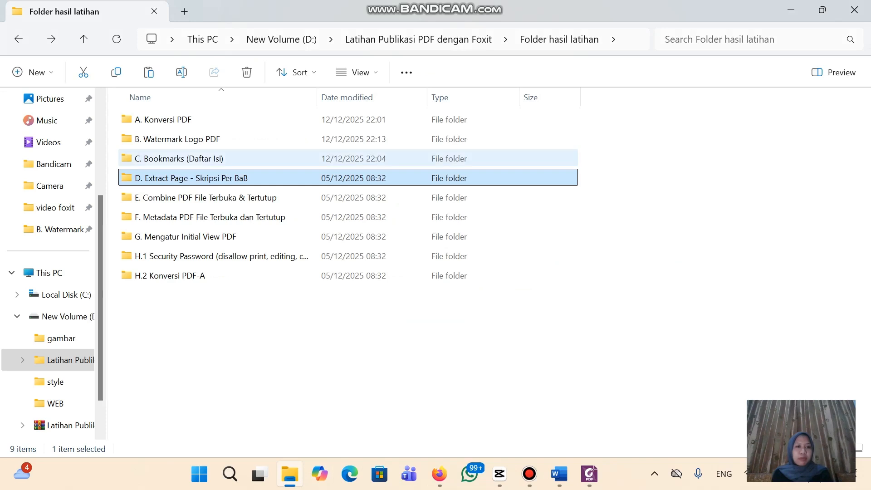
# Copy FULLTEXT from C. Bookmarks (Daftar Isi) into the D. Extract Page - Skripsi Per BaB folder
pyautogui.click(195, 158)
pyautogui.doubleClick(195, 158)
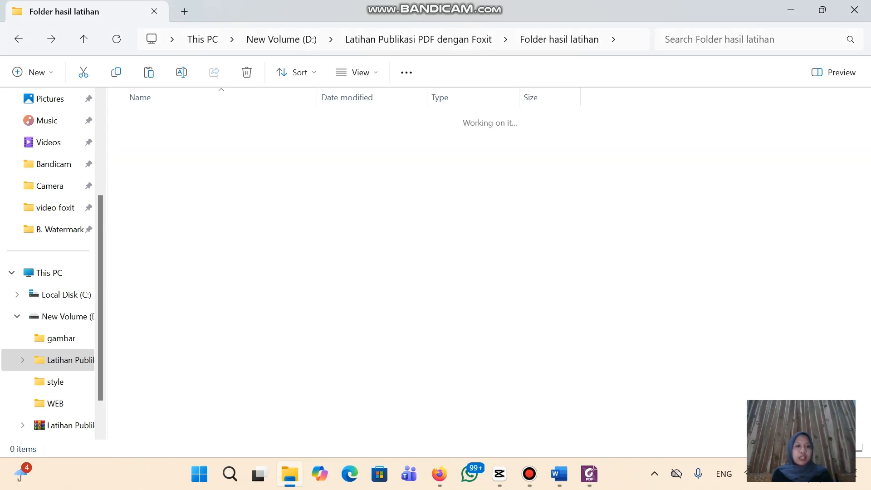
pyautogui.click(196, 120)
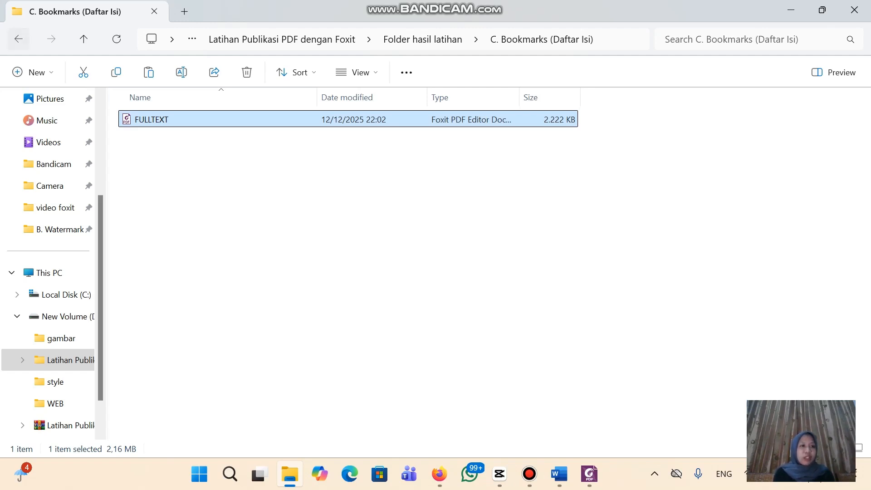
pyautogui.click(18, 39)
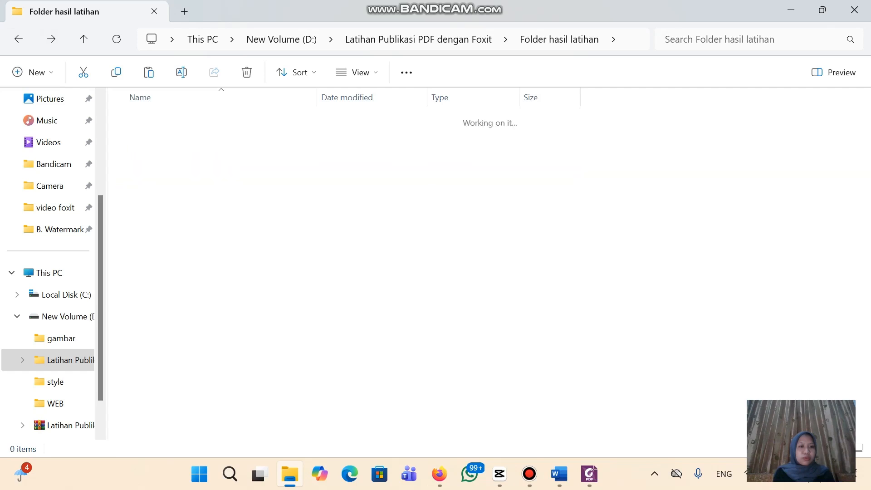
pyautogui.hotkey('ctrl', 'v')
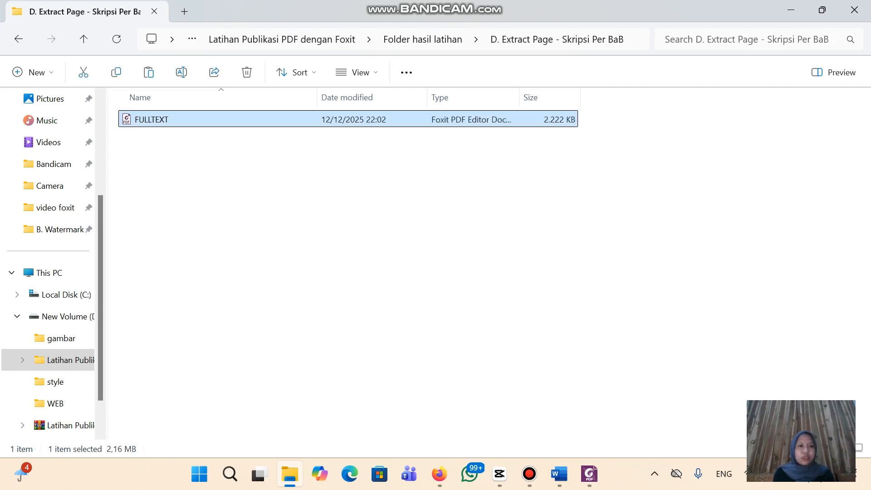
pyautogui.click(345, 205)
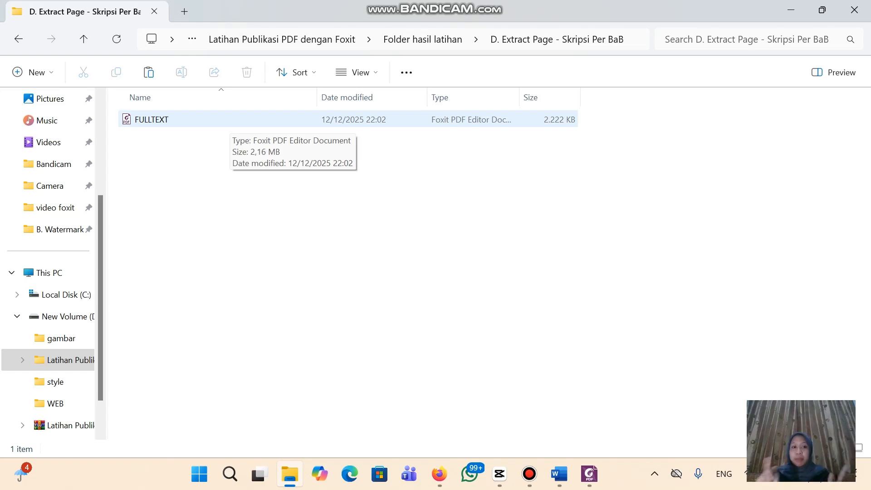
# Open the copied FULLTEXT PDF and close the older FULLTEXT.pdf tab
pyautogui.doubleClick(229, 119)
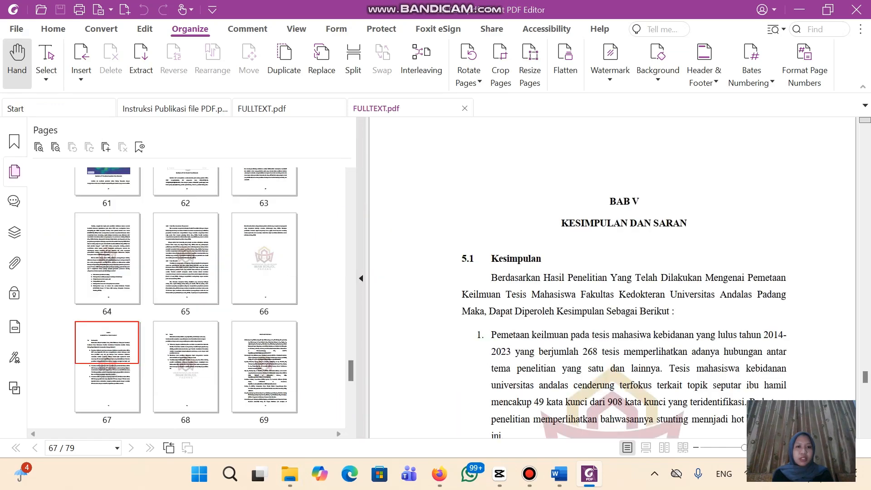
pyautogui.click(262, 109)
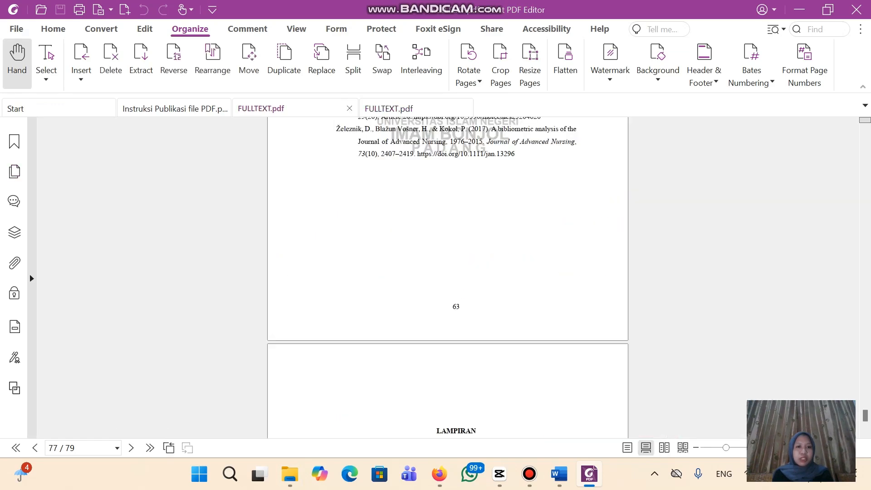
pyautogui.click(349, 109)
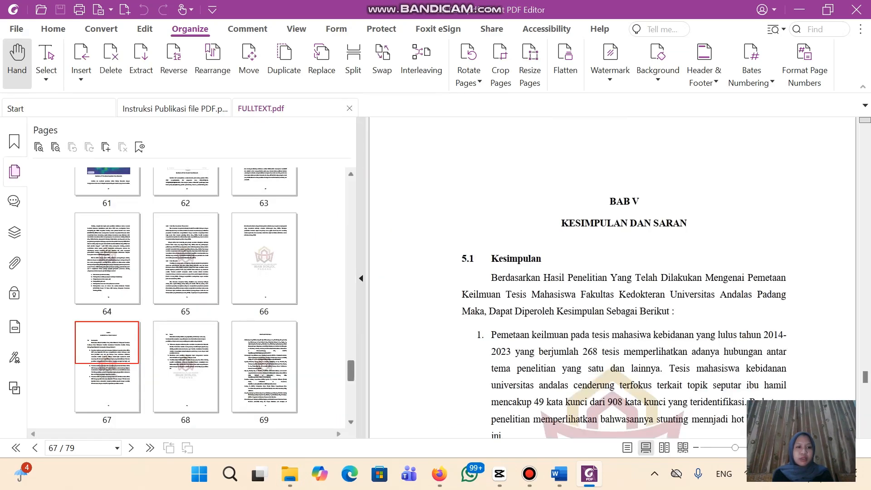
# Show the page thumbnails and go to the title page, page 1
pyautogui.scroll(15, 186, 295)
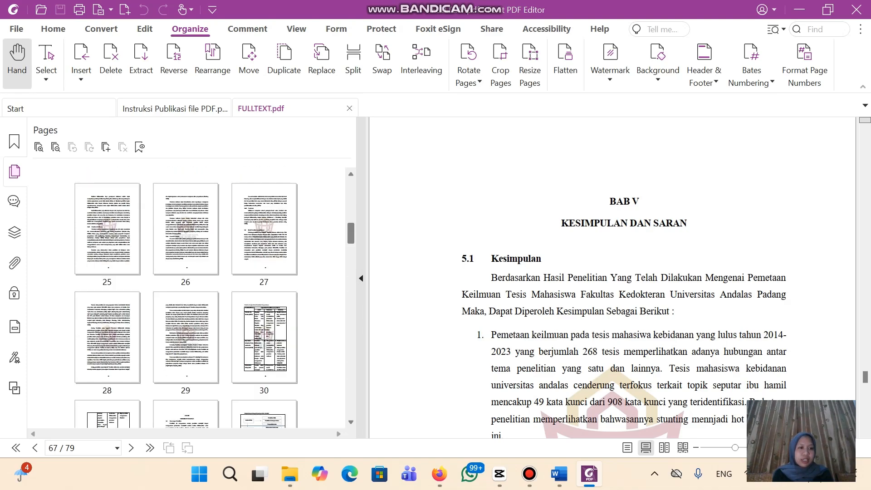
pyautogui.scroll(5, 186, 295)
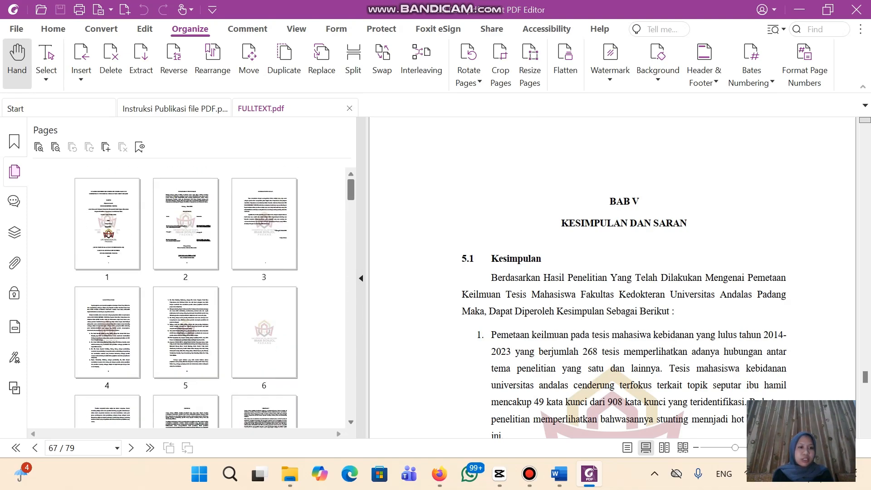
pyautogui.click(15, 141)
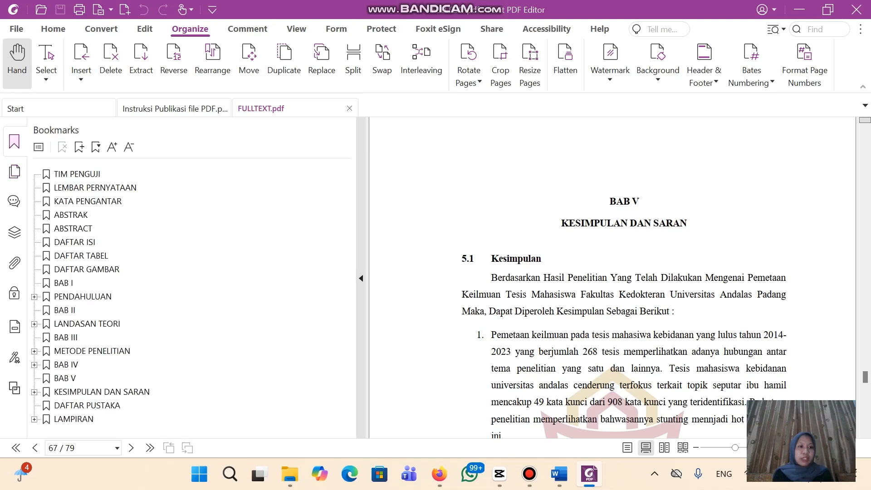
pyautogui.click(14, 172)
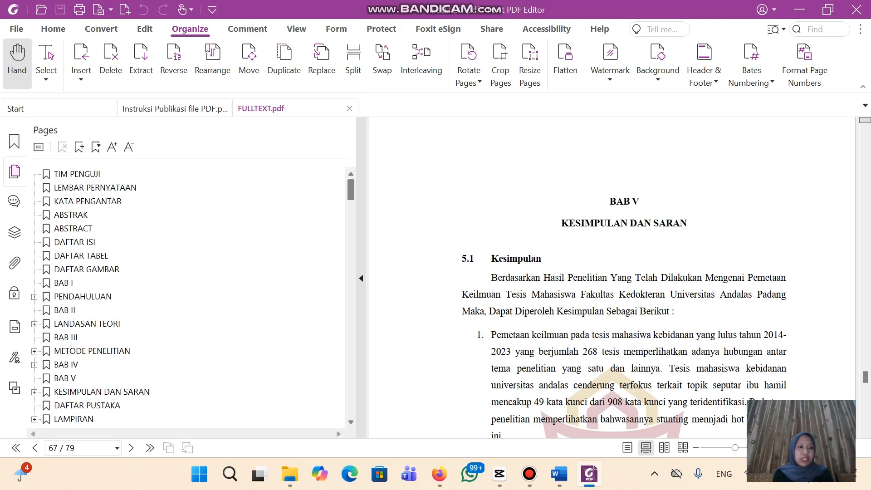
pyautogui.scroll(20, 186, 298)
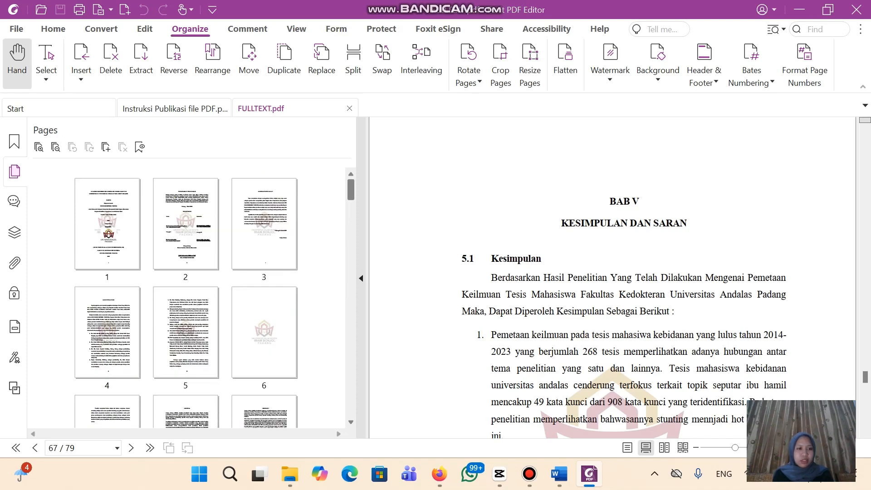
pyautogui.click(107, 224)
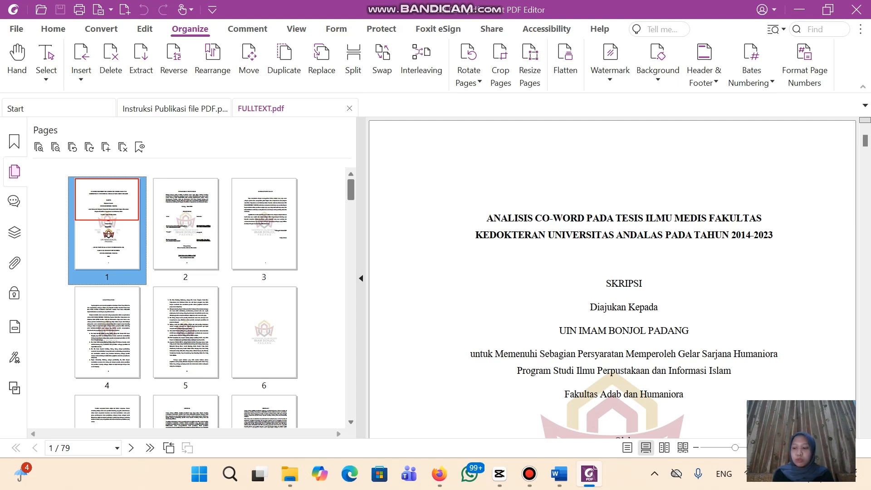
# Select thumbnails 1–14 and extract them with Extract Pages into a new document
pyautogui.hotkey('shift', 'Right')
pyautogui.hotkey('shift', 'Right')
pyautogui.hotkey('shift', 'Right')
pyautogui.hotkey('shift', 'Right')
pyautogui.hotkey('shift', 'Right')
pyautogui.hotkey('shift', 'Right')
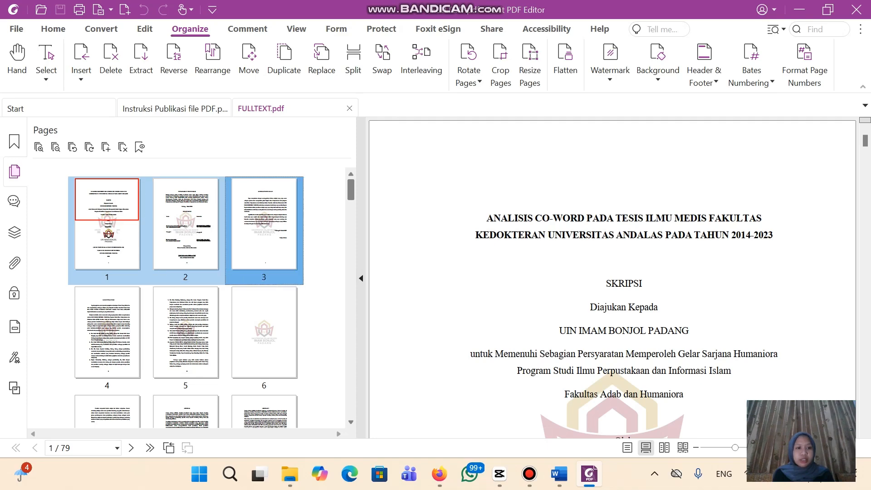
pyautogui.hotkey('shift', 'Right')
pyautogui.hotkey('shift', 'Right')
pyautogui.hotkey('shift', 'Right')
pyautogui.hotkey('shift', 'Right')
pyautogui.hotkey('shift', 'Right')
pyautogui.hotkey('shift', 'Right')
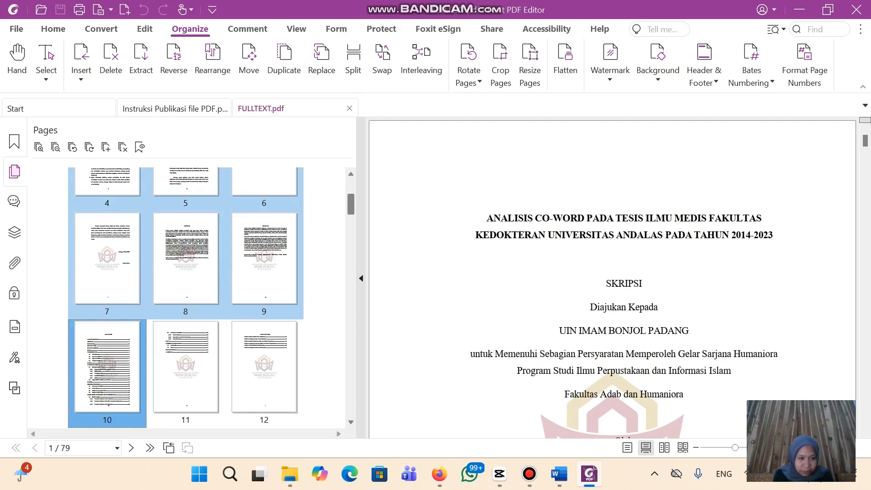
pyautogui.hotkey('shift', 'Right')
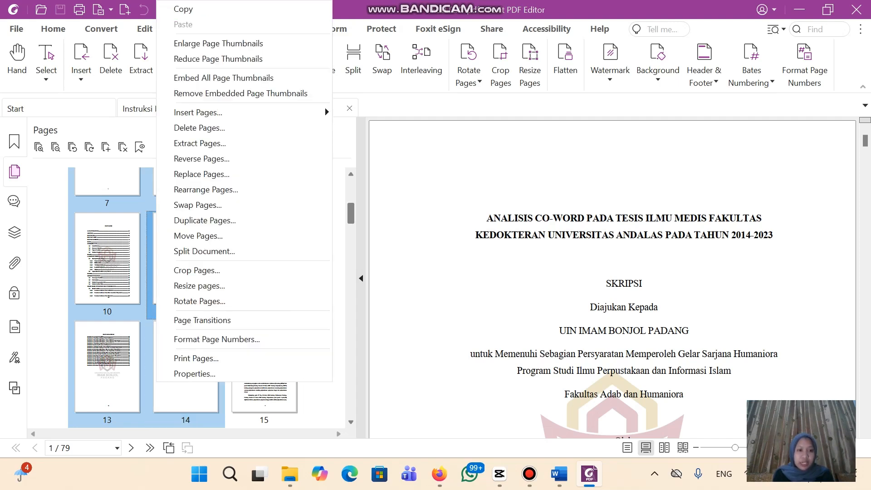
pyautogui.rightClick(156, 265)
pyautogui.click(200, 143)
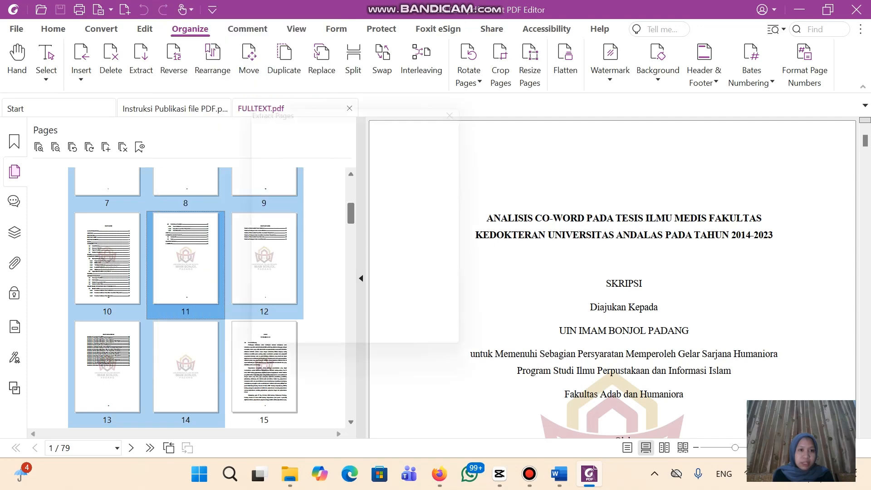
pyautogui.click(392, 348)
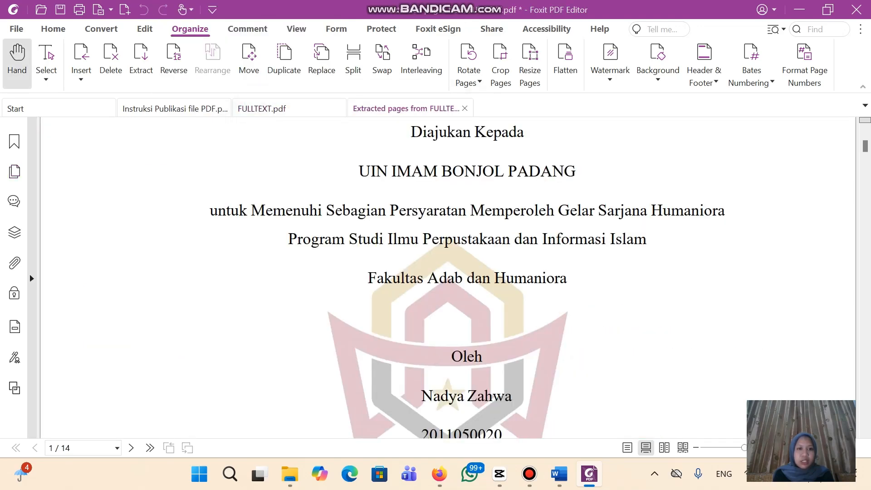
pyautogui.scroll(-20, 448, 277)
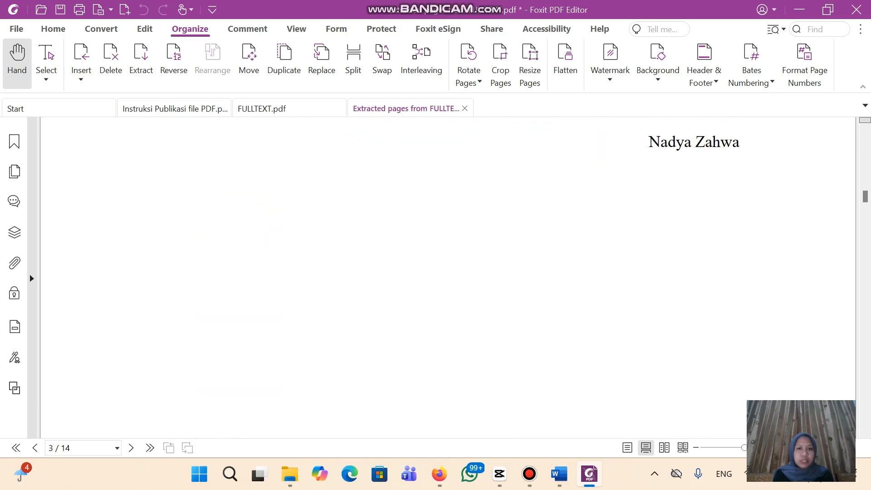
pyautogui.scroll(20, 448, 277)
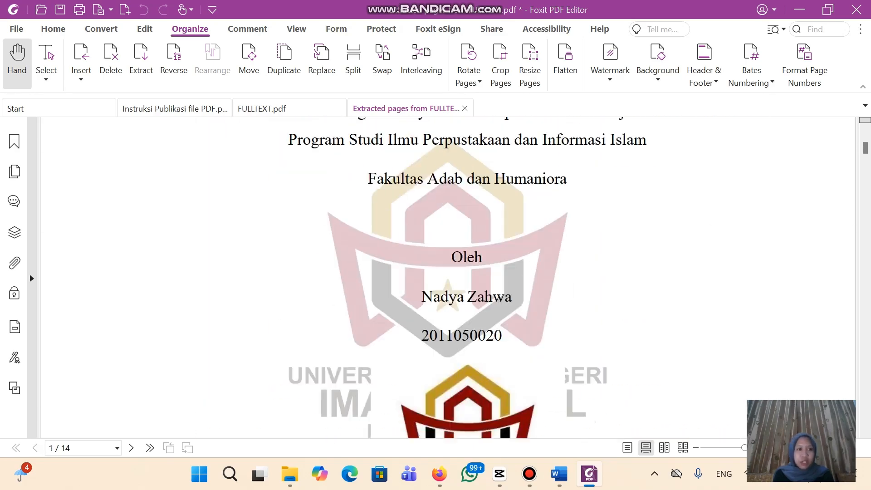
# Save the extracted pages as 'HALAMAN SAMPUL & HALAMAN AWAL' in D. Extract Page - Skripsi Per BaB
pyautogui.hotkey('ctrl', 's')
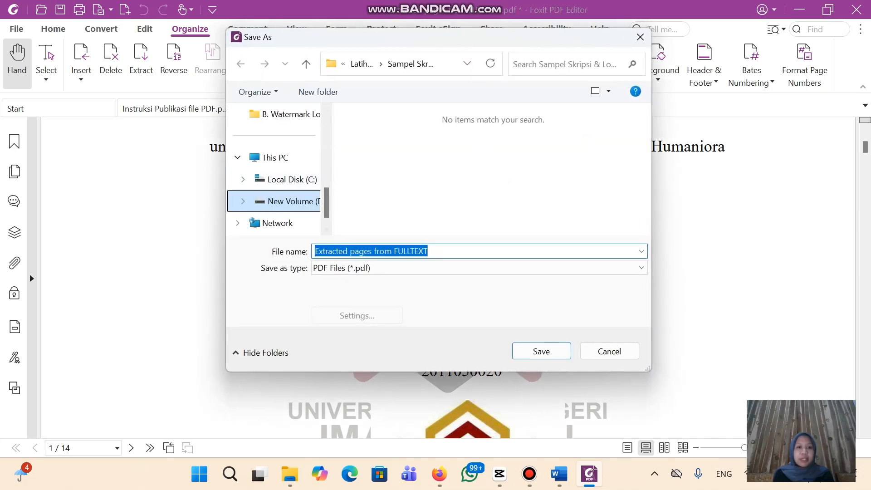
pyautogui.click(281, 201)
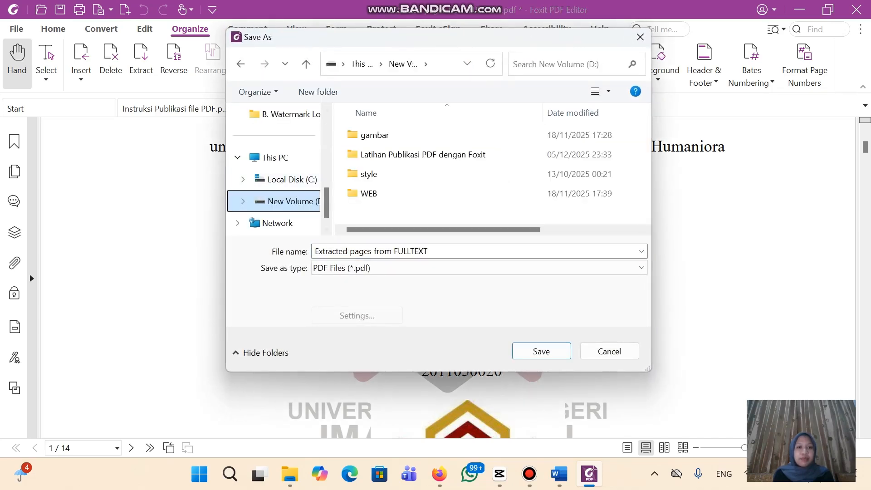
pyautogui.doubleClick(408, 150)
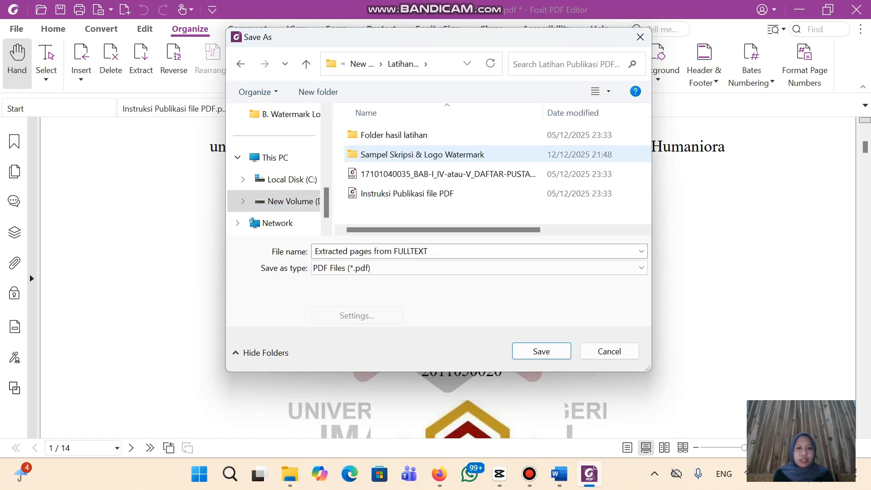
pyautogui.doubleClick(394, 134)
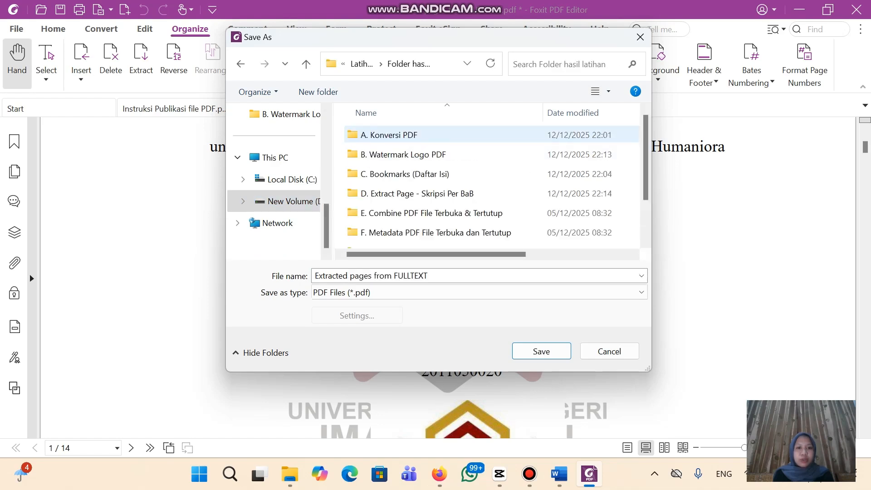
pyautogui.doubleClick(418, 194)
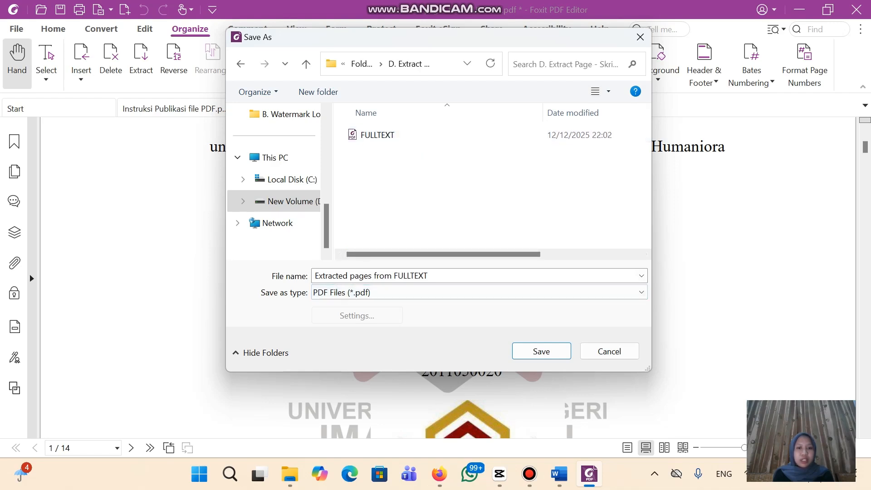
pyautogui.click(408, 276)
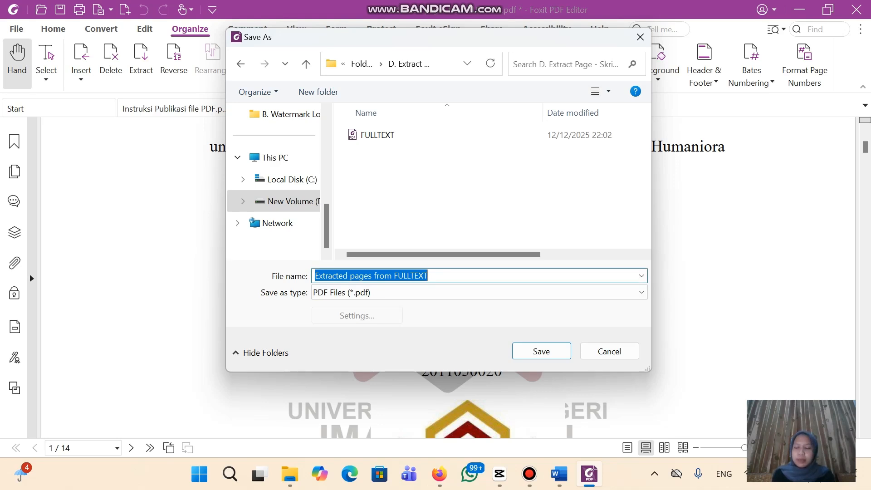
pyautogui.write('HALA')
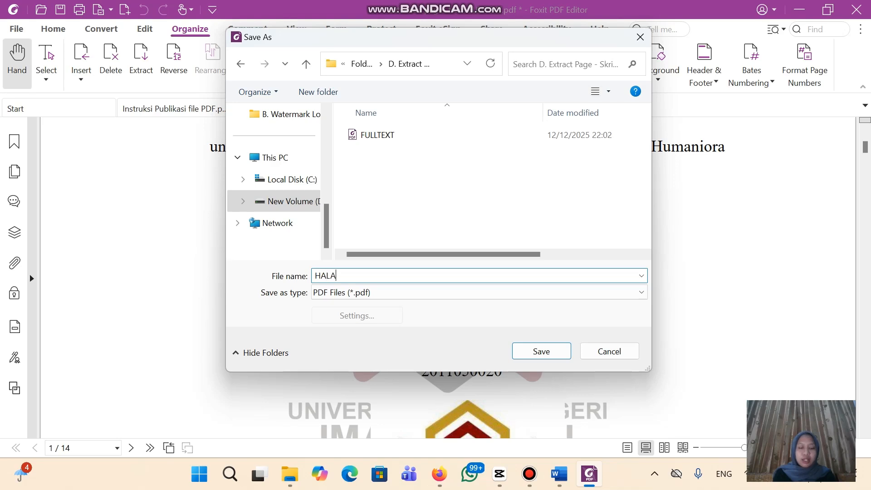
pyautogui.write('MAN SAM')
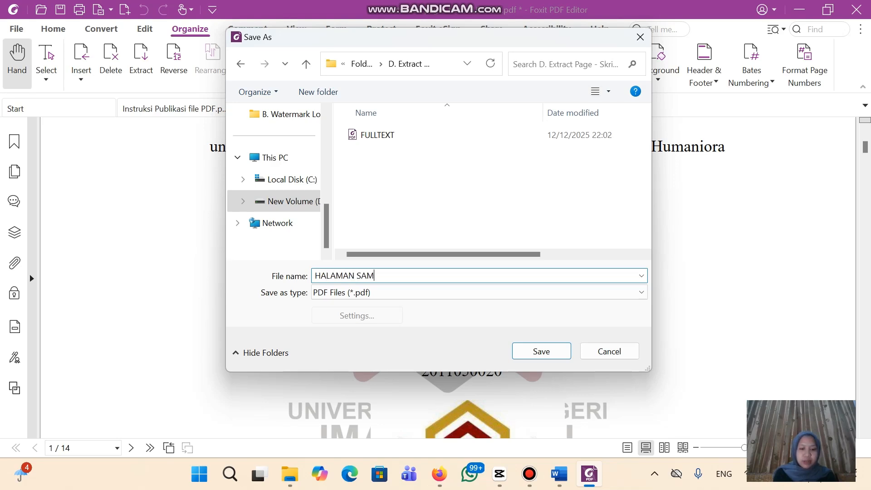
pyautogui.write('PUL ')
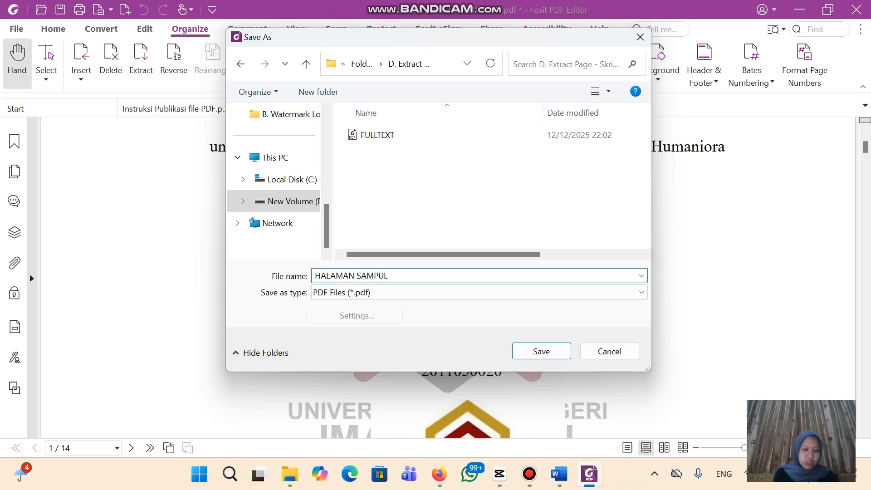
pyautogui.write('& ')
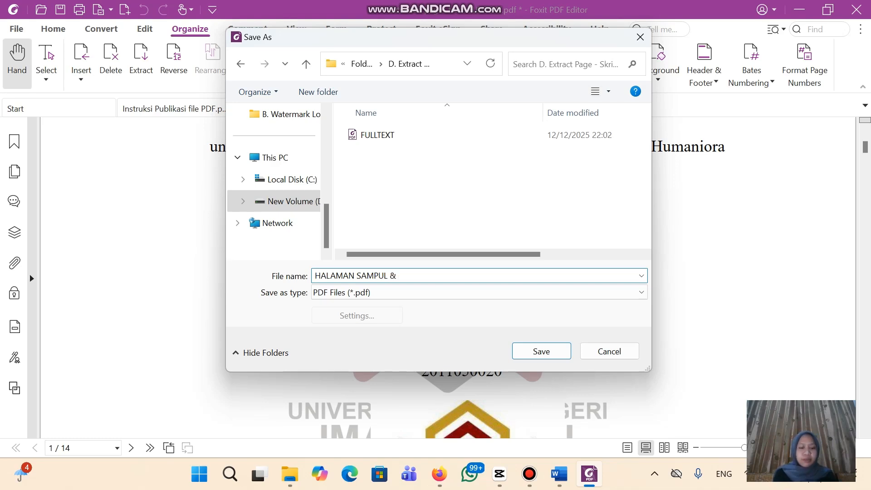
pyautogui.write('HALAMAN ')
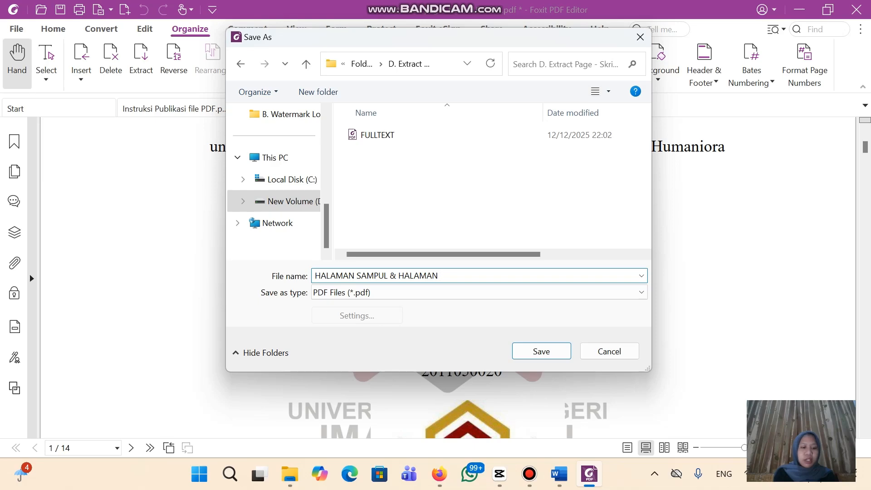
pyautogui.write('AWAL')
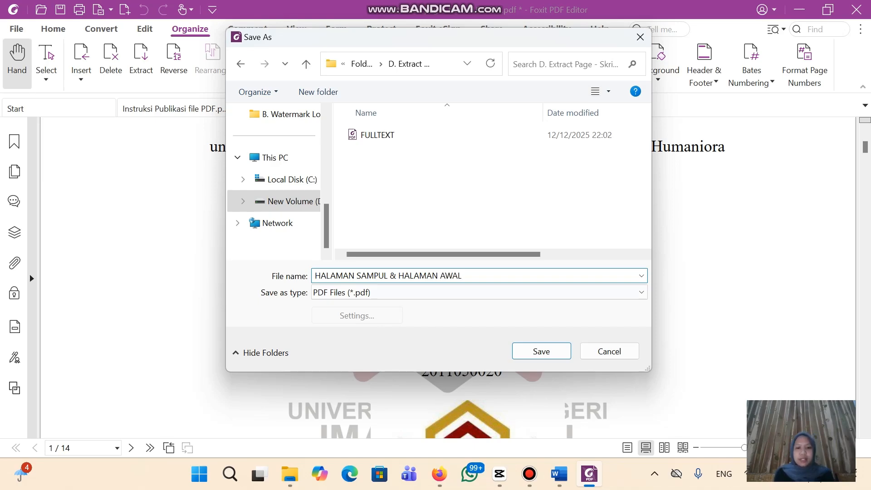
pyautogui.press('Return')
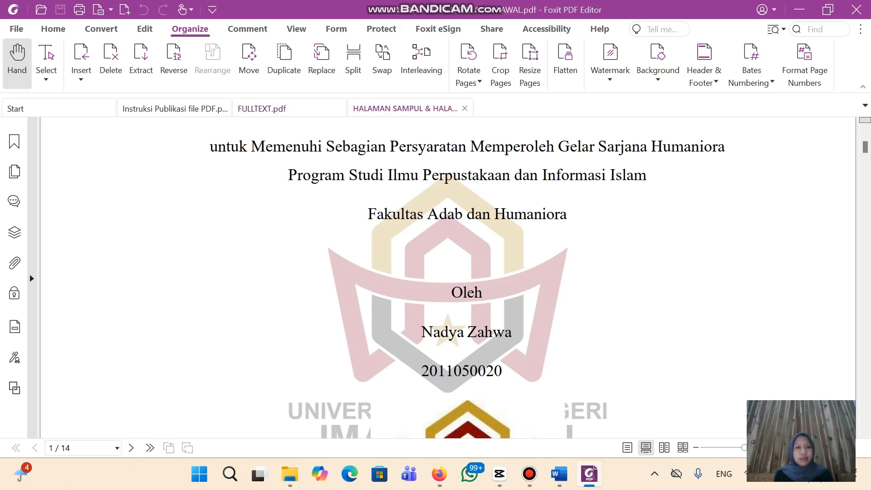
# Close the front-pages tab and extract FULLTEXT pages 15–21 into a new document
pyautogui.hotkey('ctrl', 'w')
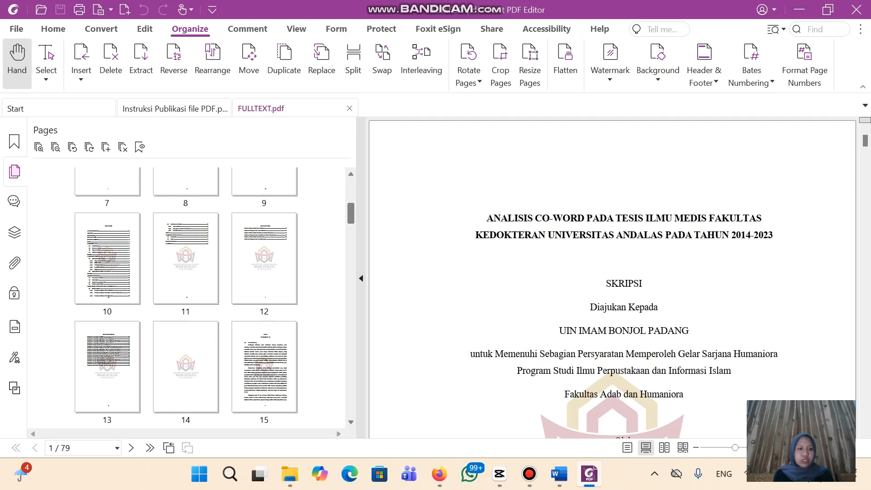
pyautogui.scroll(-3, 186, 295)
pyautogui.click(264, 290)
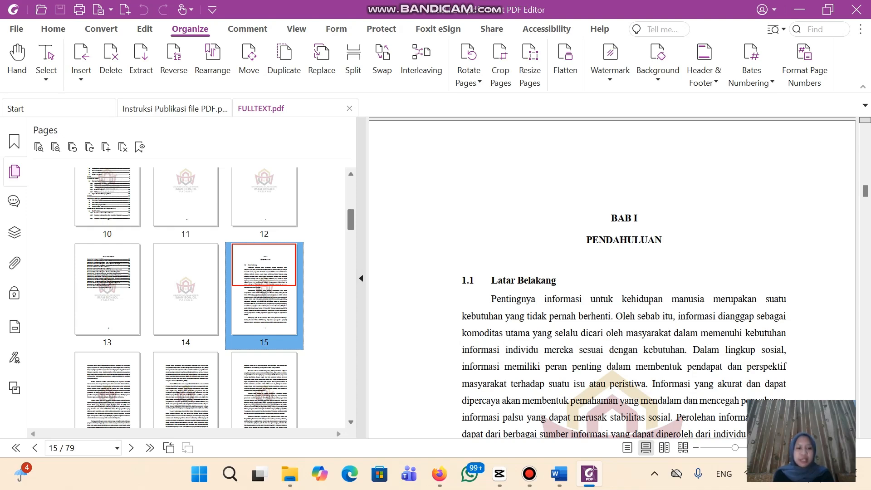
pyautogui.hotkey('shift', 'Right')
pyautogui.hotkey('shift', 'Right')
pyautogui.hotkey('shift', 'Right')
pyautogui.hotkey('shift', 'Right')
pyautogui.hotkey('shift', 'Right')
pyautogui.hotkey('shift', 'Right')
pyautogui.hotkey('shift', 'Right')
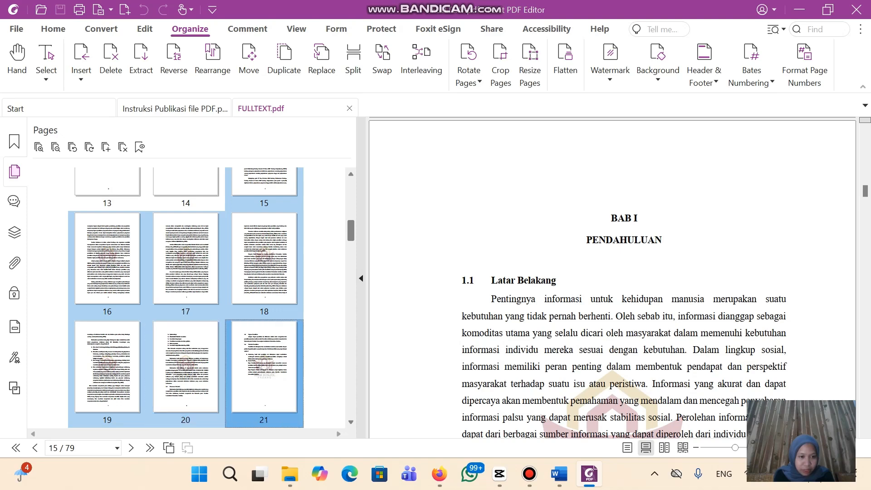
pyautogui.hotkey('shift', 'Left')
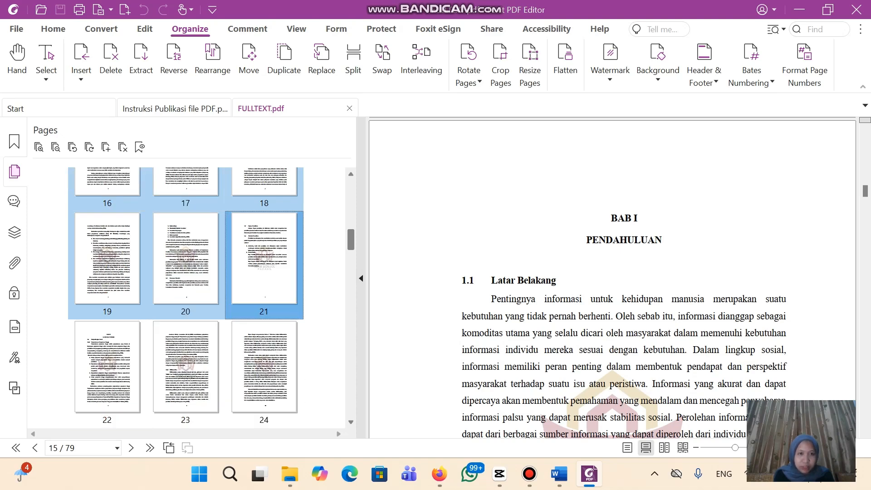
pyautogui.rightClick(206, 268)
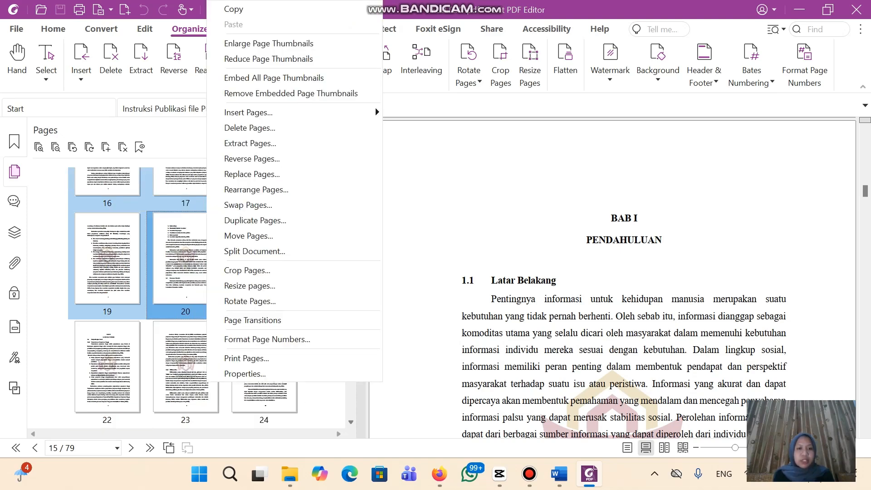
pyautogui.click(251, 143)
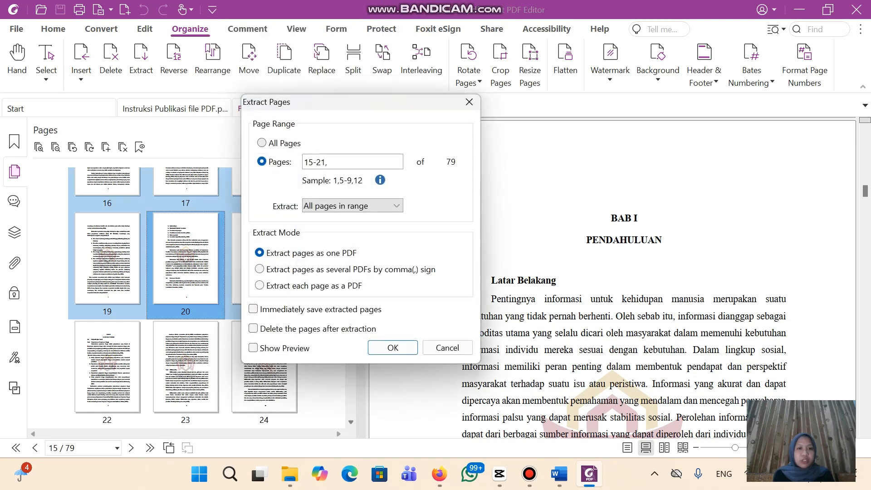
pyautogui.press('Return')
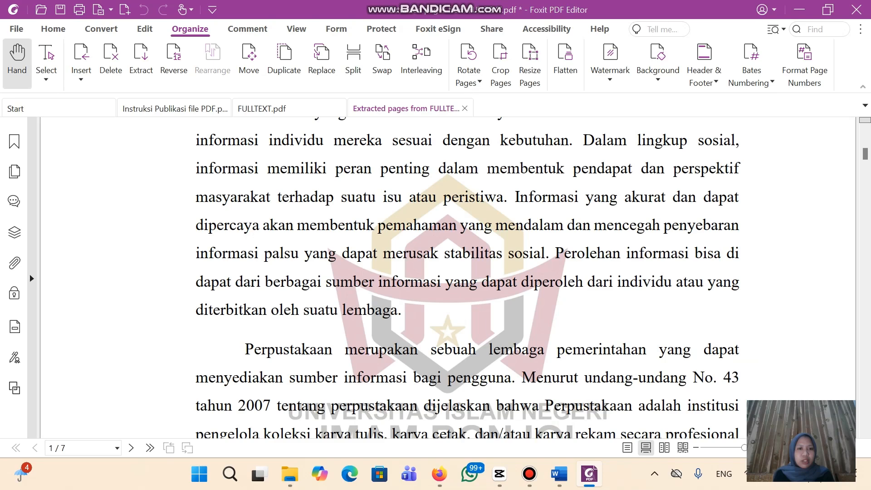
pyautogui.scroll(6, 448, 277)
pyautogui.scroll(-3, 447, 278)
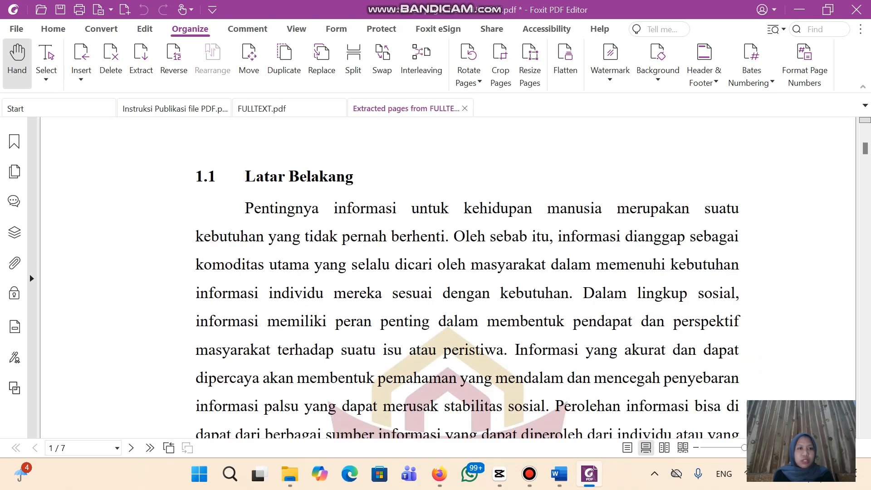
# Save the extracted chapter as 'BAB I' and close it
pyautogui.click(60, 9)
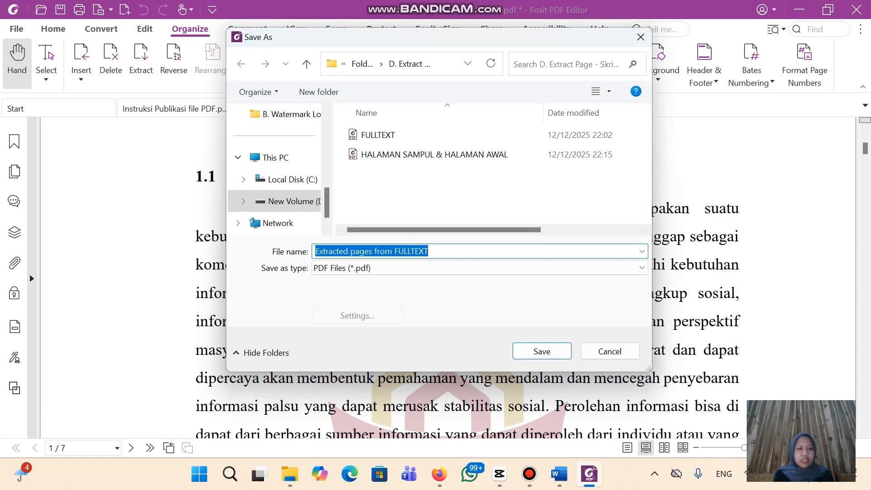
pyautogui.write('BAB I')
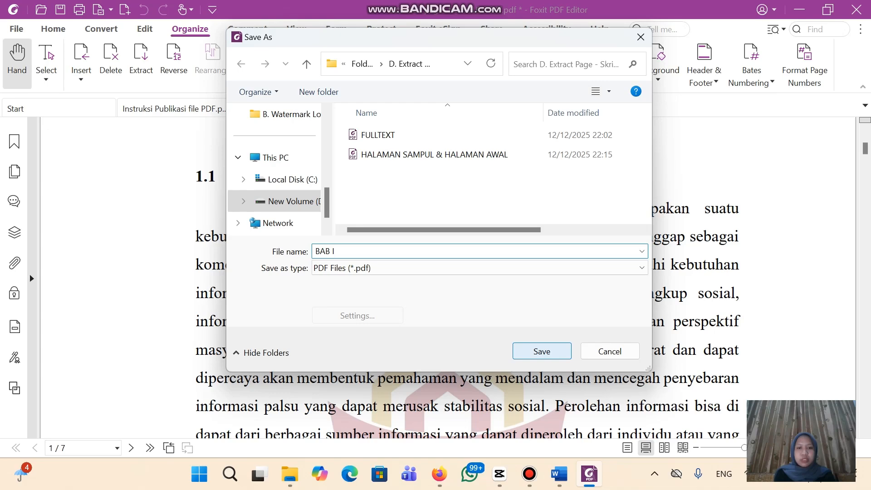
pyautogui.click(542, 351)
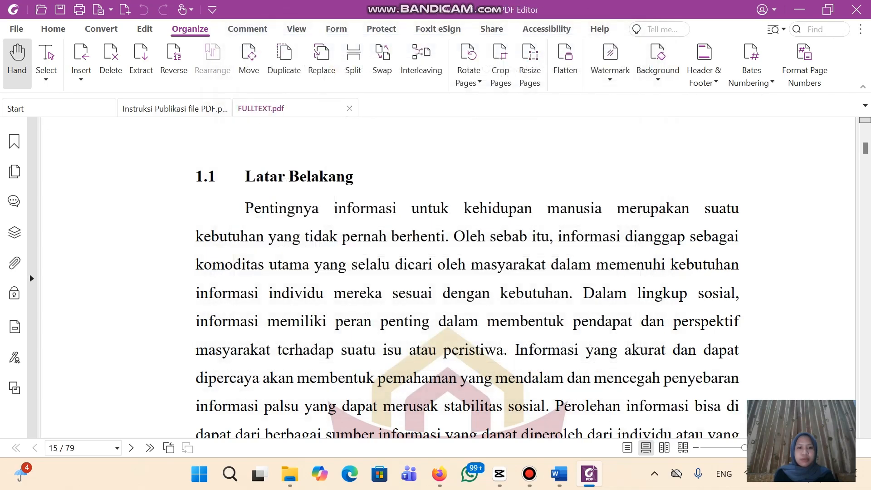
pyautogui.click(465, 109)
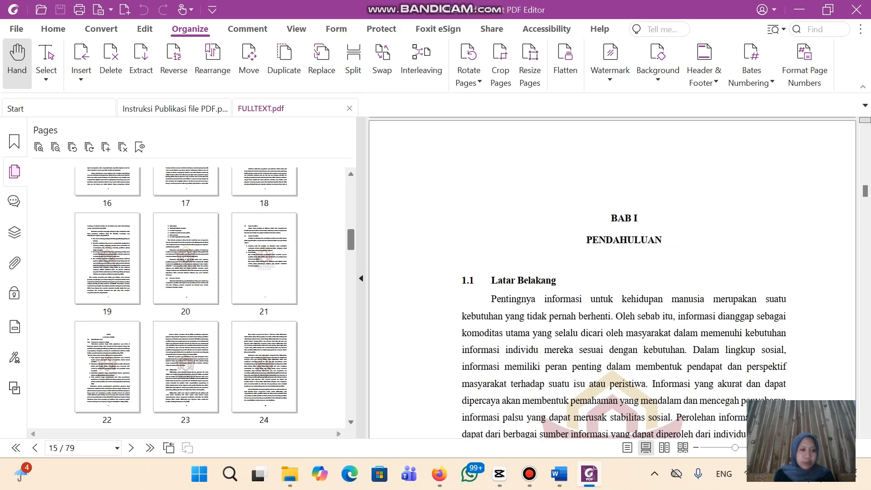
# Select pages 22–31 of FULLTEXT (BAB II) and extract them as one PDF
pyautogui.scroll(1, 214, 299)
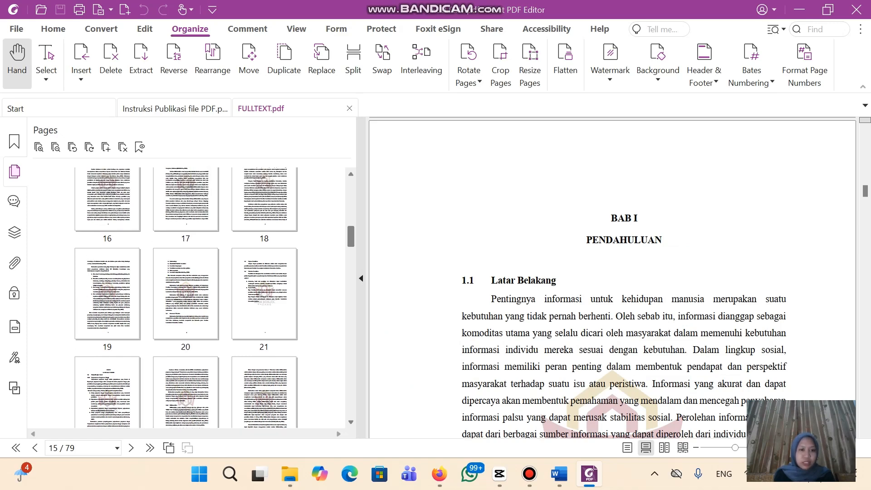
pyautogui.click(107, 393)
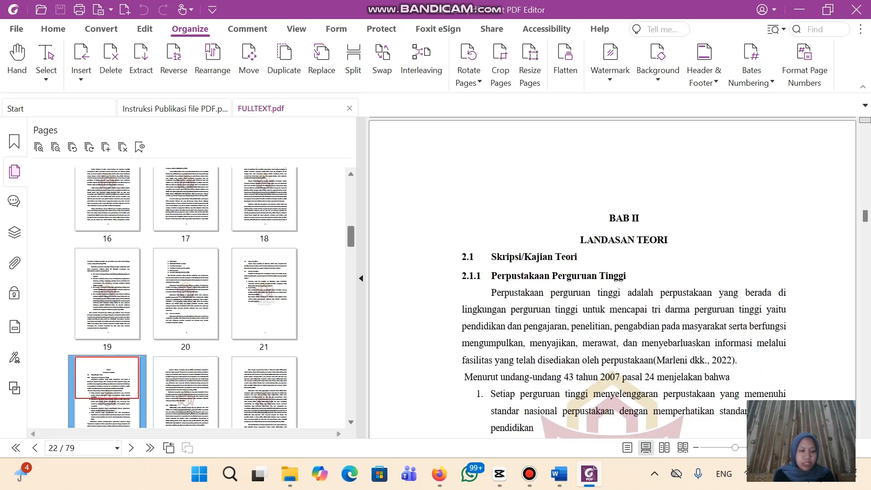
pyautogui.hotkey('shift', 'Right')
pyautogui.hotkey('shift', 'Right')
pyautogui.hotkey('shift', 'Right')
pyautogui.hotkey('shift', 'Right')
pyautogui.hotkey('shift', 'Right')
pyautogui.hotkey('shift', 'Right')
pyautogui.hotkey('shift', 'Right')
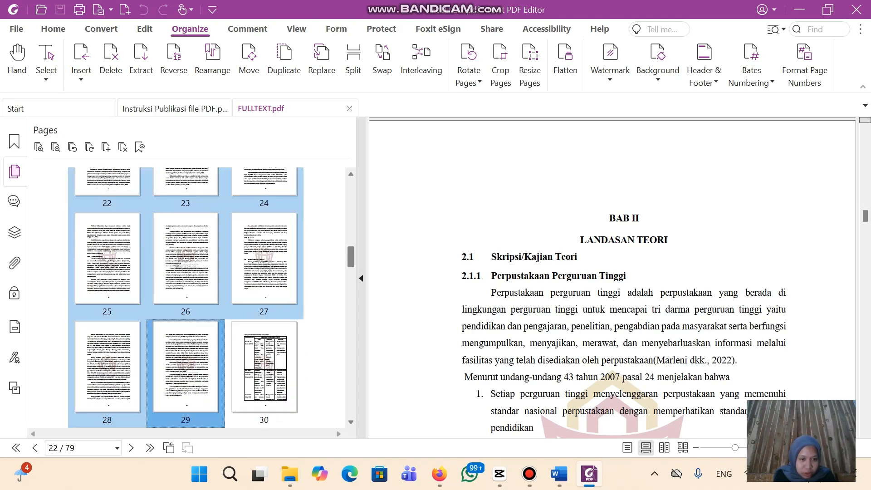
pyautogui.hotkey('shift', 'Right')
pyautogui.hotkey('shift', 'Right')
pyautogui.hotkey('shift', 'Right')
pyautogui.hotkey('shift', 'Right')
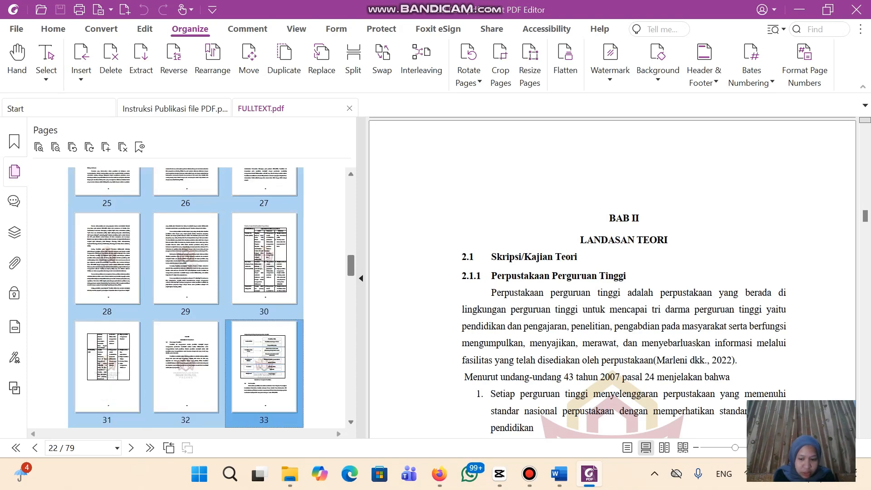
pyautogui.hotkey('shift', 'Left')
pyautogui.hotkey('shift', 'Left')
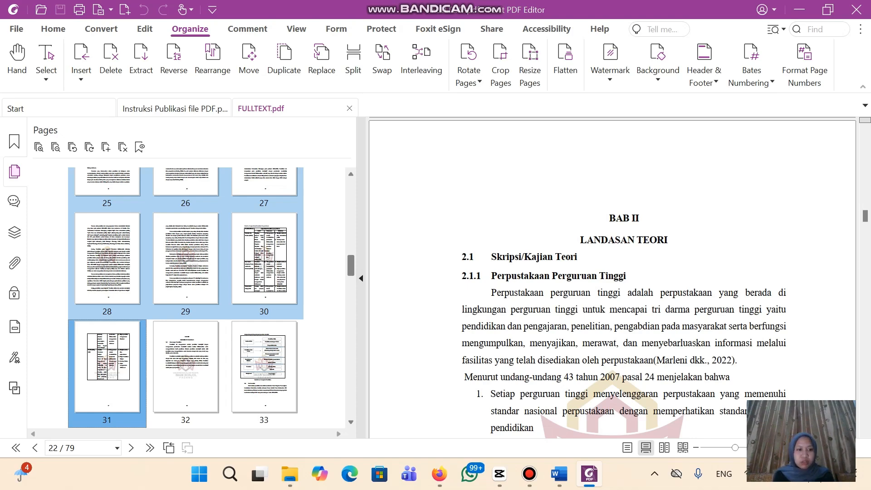
pyautogui.rightClick(187, 263)
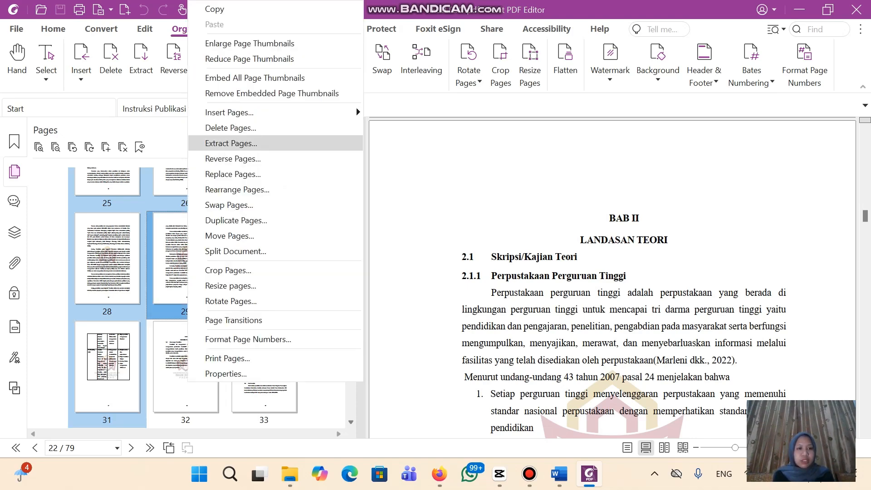
pyautogui.click(231, 143)
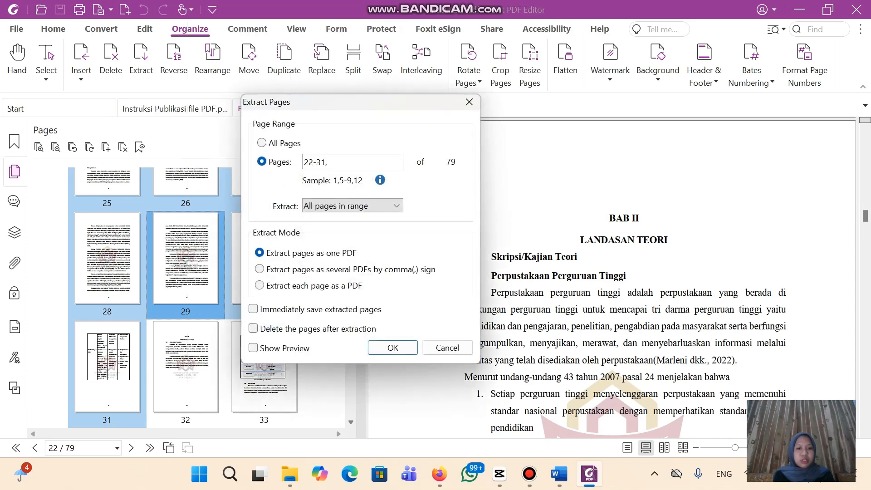
pyautogui.click(393, 347)
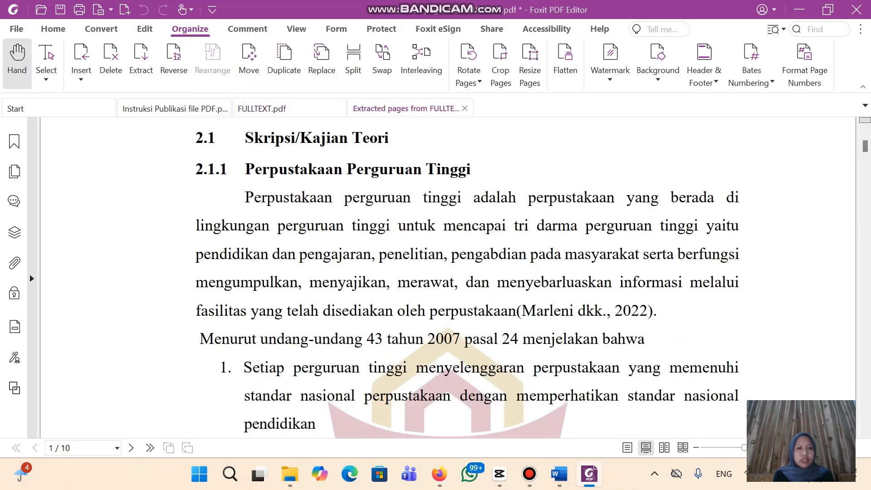
# Save the extracted pages as BAB II.pdf and close the document
pyautogui.click(60, 10)
pyautogui.write('B')
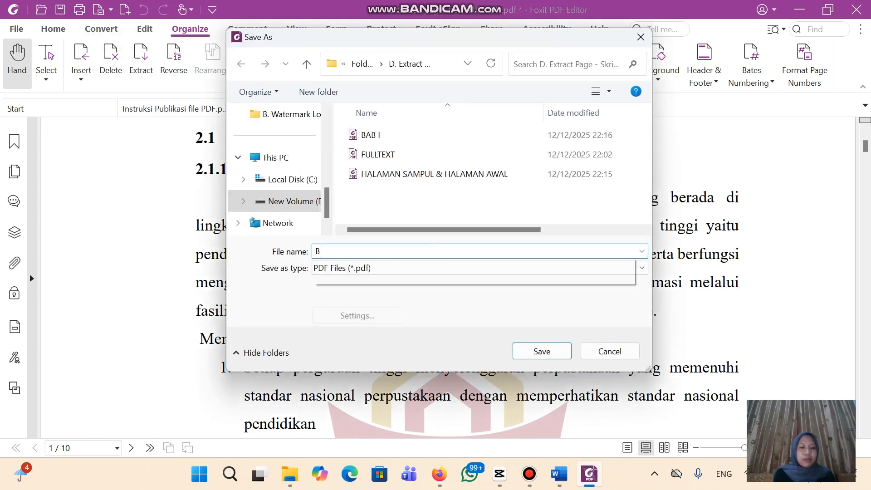
pyautogui.write('AB II')
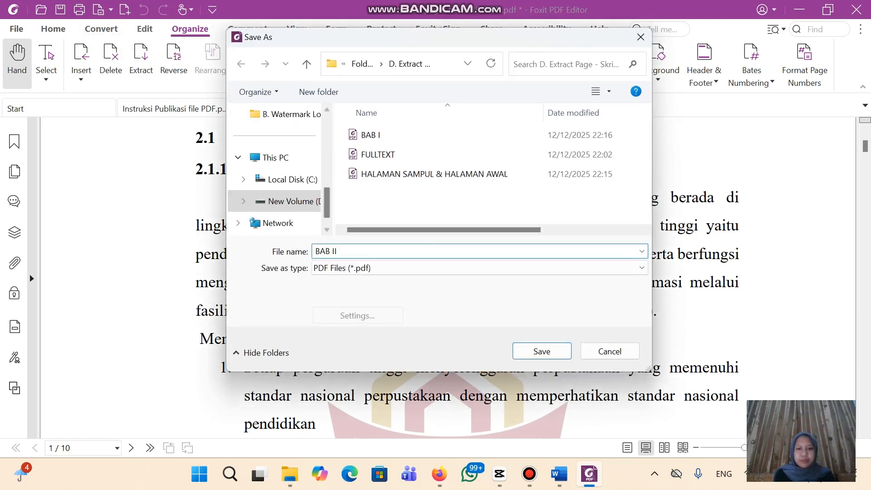
pyautogui.click(541, 351)
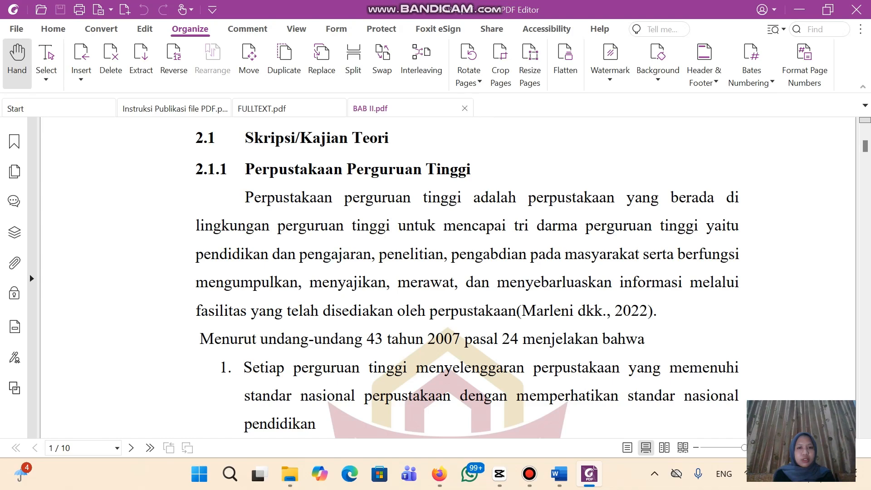
pyautogui.click(465, 108)
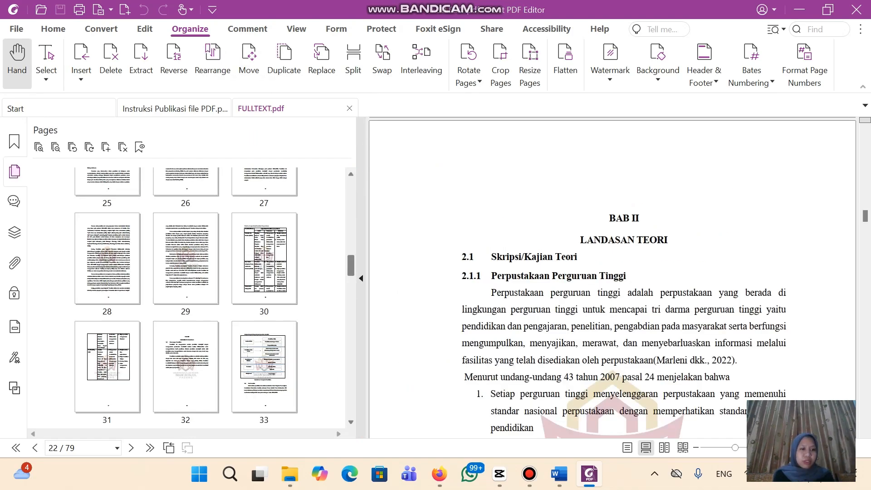
# Select pages 32–35 (METODE PENELITIAN) and extract them into a single PDF
pyautogui.scroll(-2, 186, 295)
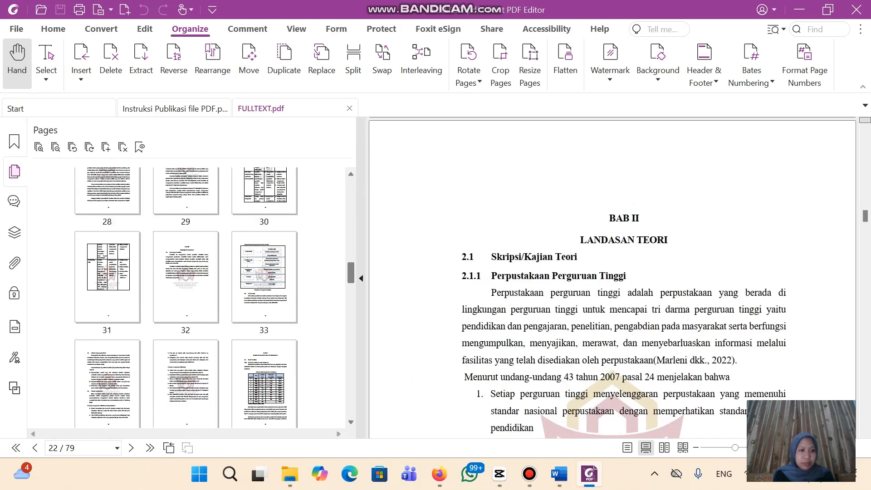
pyautogui.click(186, 278)
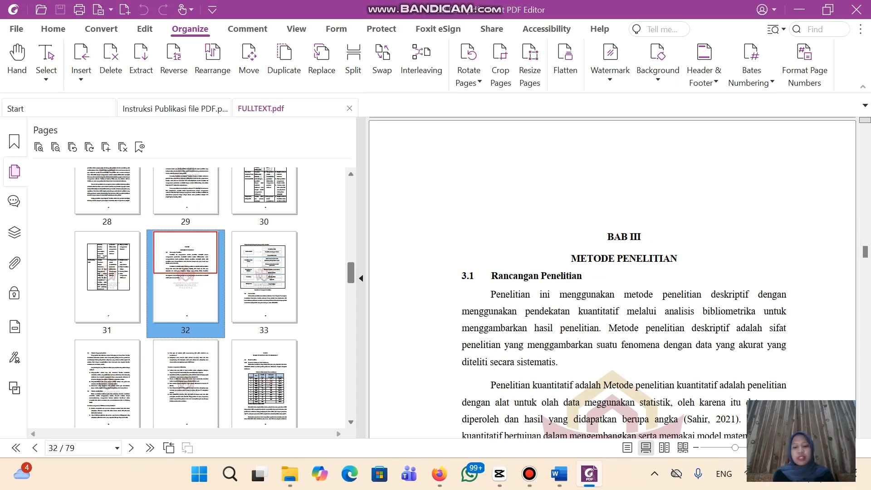
pyautogui.hotkey('shift', 'Right')
pyautogui.hotkey('shift', 'Right')
pyautogui.hotkey('shift', 'Right')
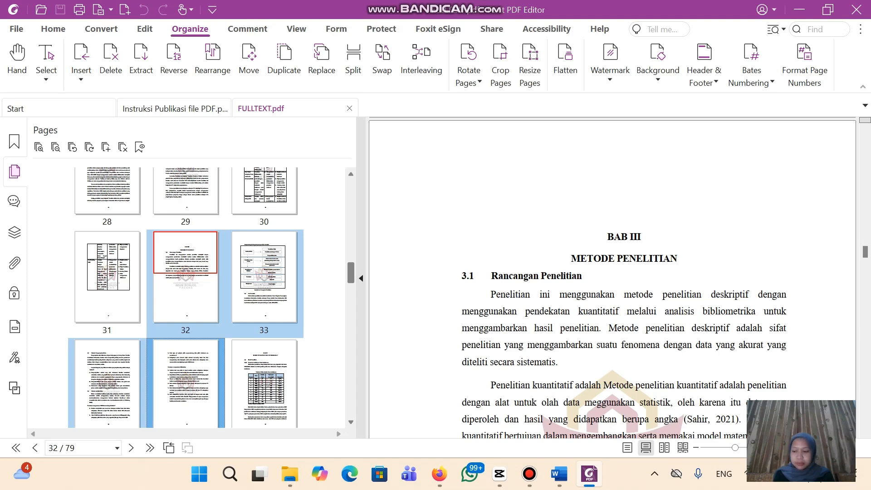
pyautogui.scroll(-1, 186, 298)
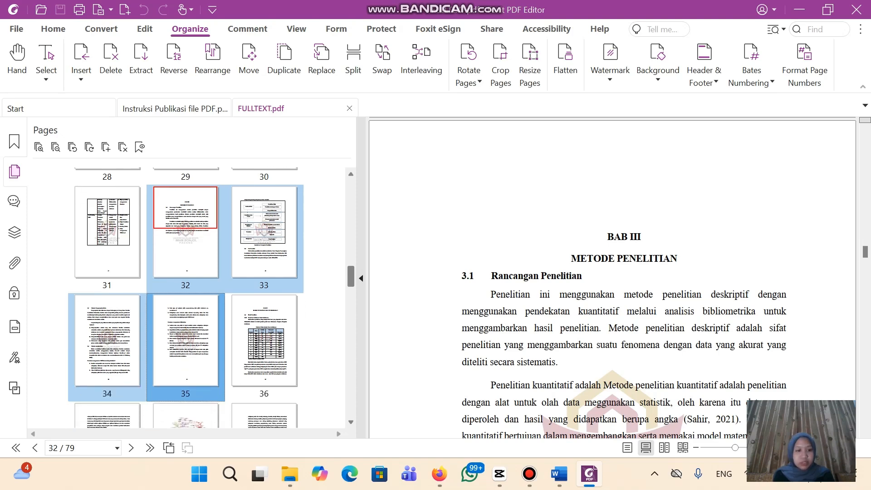
pyautogui.press('Right')
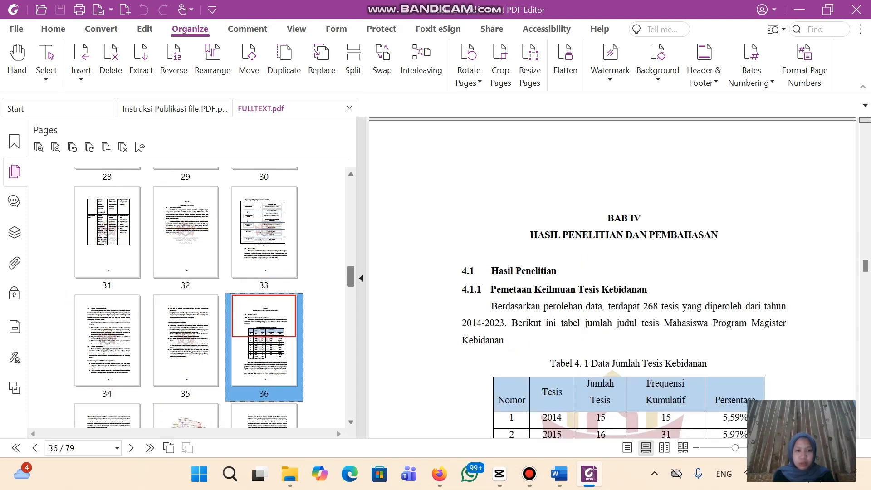
pyautogui.press('Left')
pyautogui.press('Up')
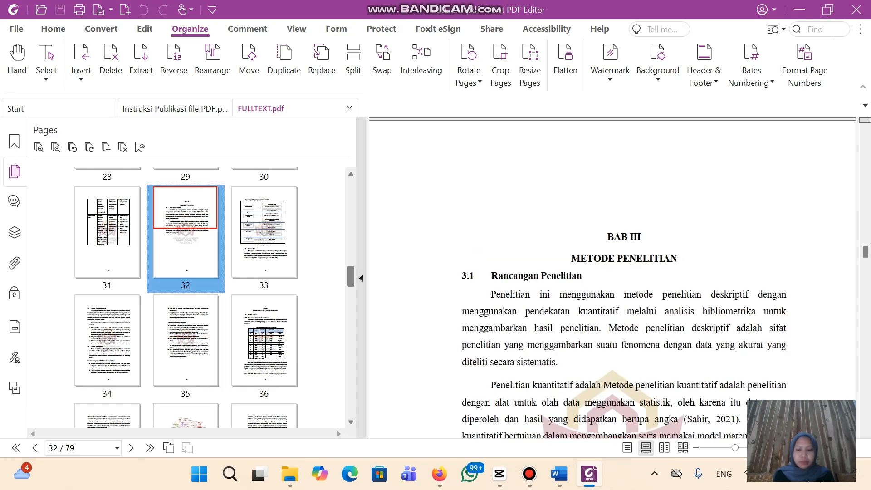
pyautogui.hotkey('shift', 'Right')
pyautogui.hotkey('shift', 'Right')
pyautogui.hotkey('shift', 'Right')
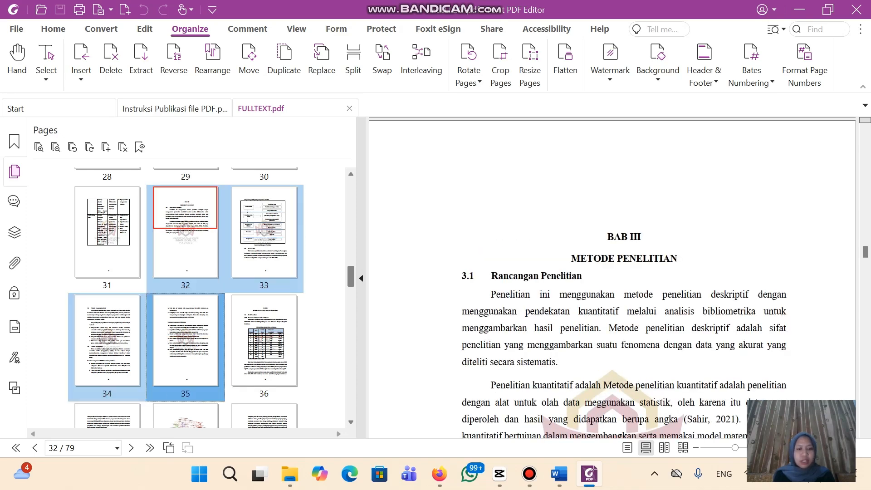
pyautogui.rightClick(206, 255)
pyautogui.click(255, 143)
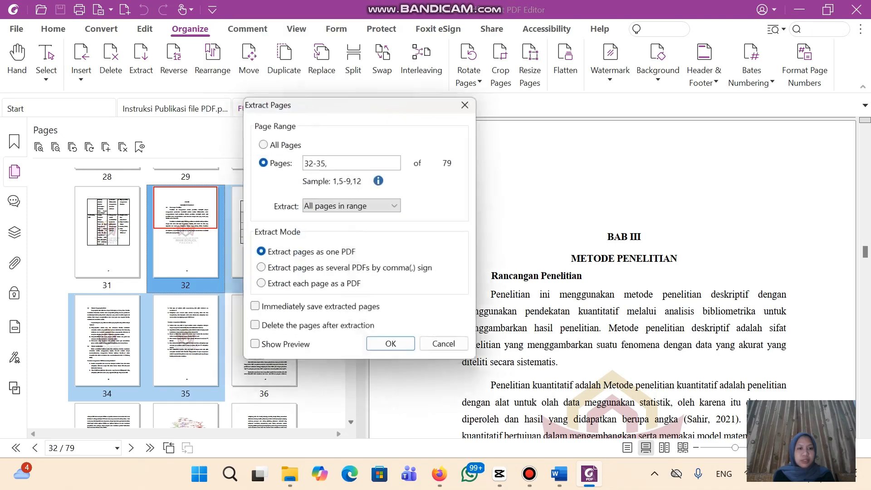
pyautogui.click(393, 348)
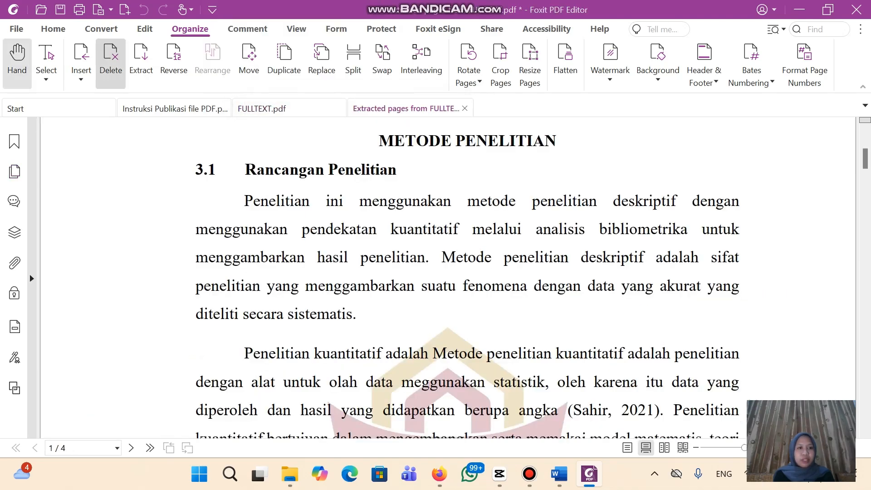
# Save the extracted pages as BAB III with Ctrl+S and close the document
pyautogui.hotkey('ctrl', 's')
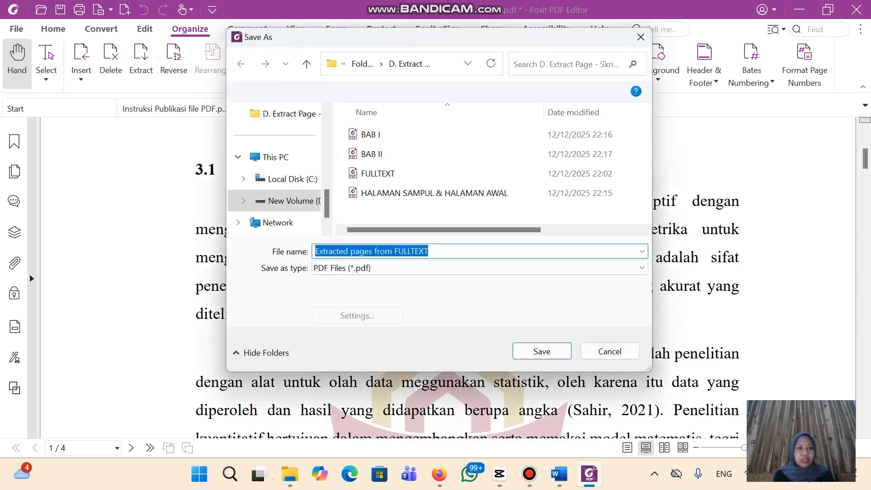
pyautogui.write('BAB ')
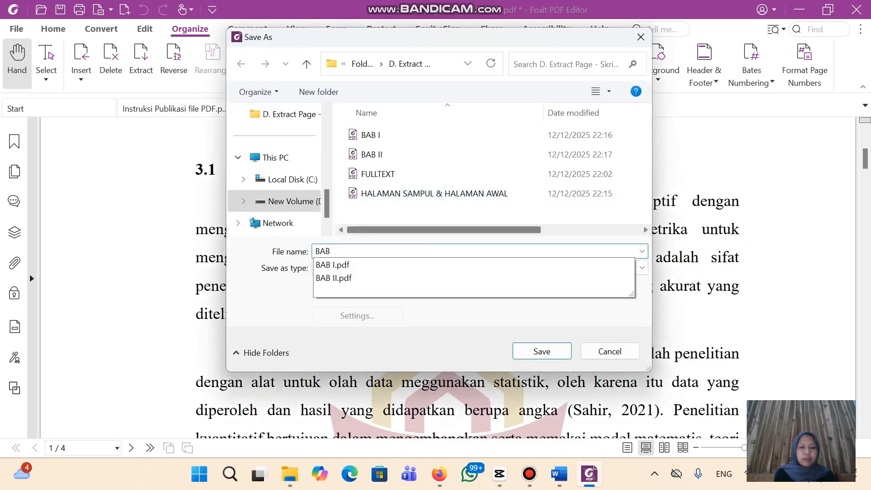
pyautogui.write('III')
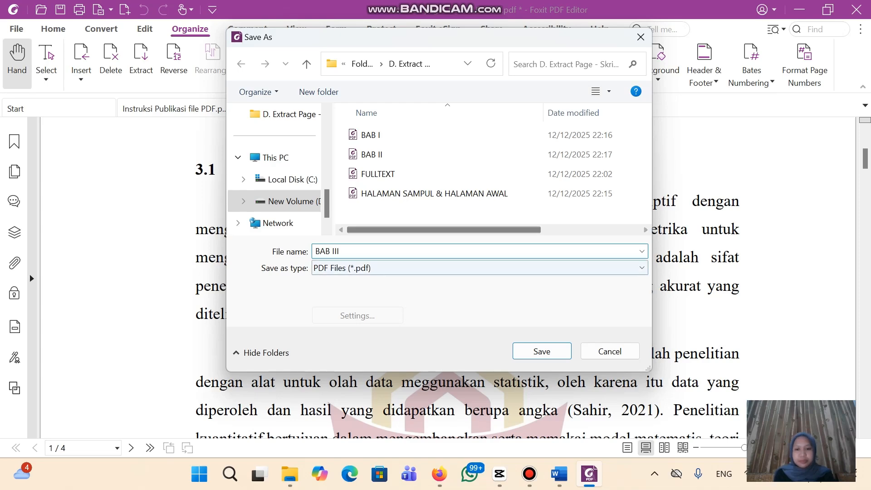
pyautogui.press('Return')
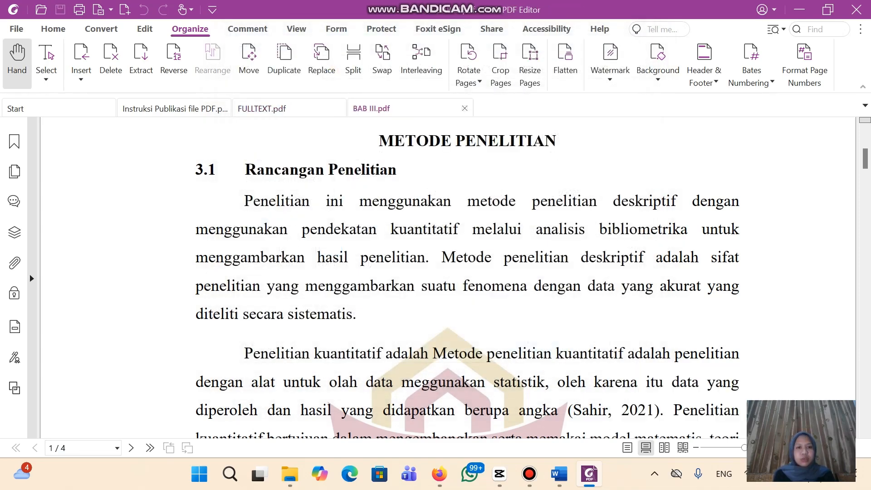
pyautogui.click(465, 109)
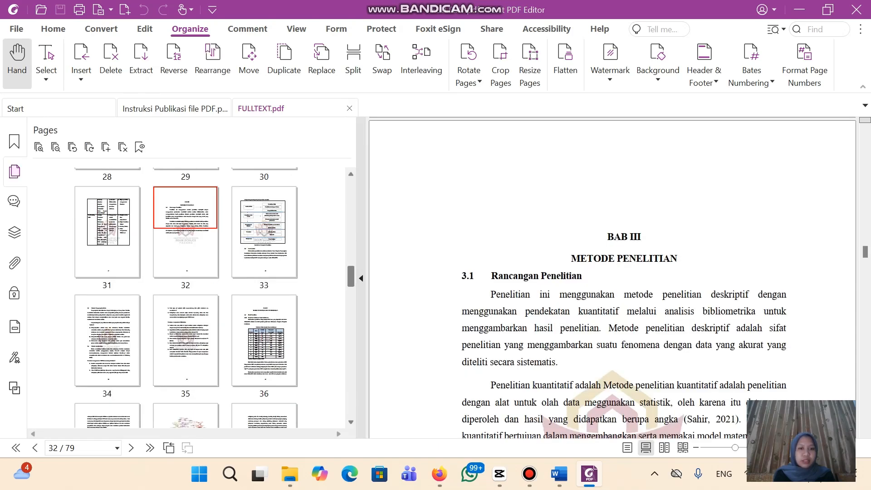
# Select pages 36–66 (HASIL PENELITIAN DAN PEMBAHASAN) and extract them as one PDF
pyautogui.click(264, 341)
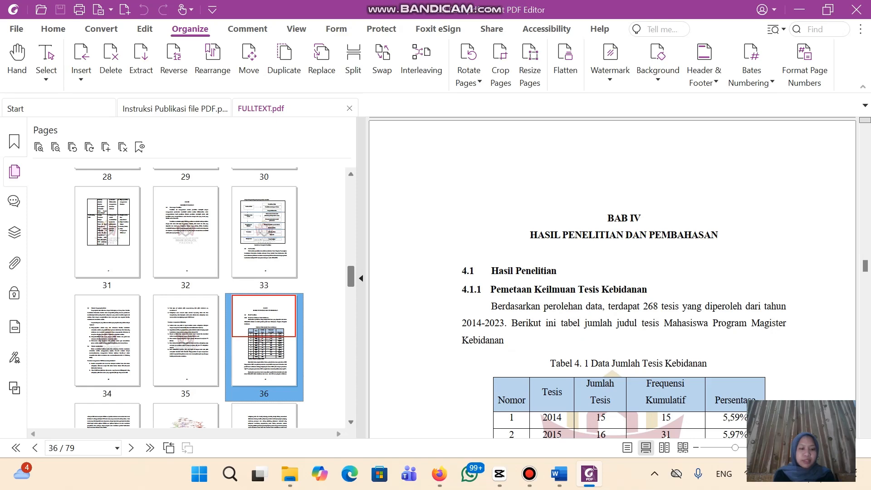
pyautogui.keyDown('ctrl'); pyautogui.click(107, 416); pyautogui.keyUp('ctrl')
pyautogui.hotkey('shift', 'Right')
pyautogui.hotkey('shift', 'Right')
pyautogui.hotkey('shift', 'Right')
pyautogui.hotkey('shift', 'Right')
pyautogui.hotkey('shift', 'Right')
pyautogui.hotkey('shift', 'Right')
pyautogui.hotkey('shift', 'Right')
pyautogui.hotkey('shift', 'Right')
pyautogui.hotkey('shift', 'Right')
pyautogui.hotkey('shift', 'Right')
pyautogui.hotkey('shift', 'Right')
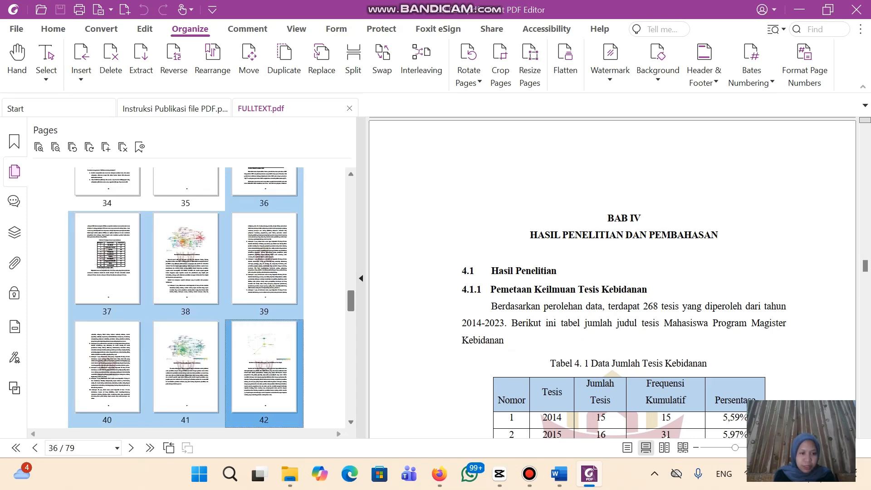
pyautogui.hotkey('shift', 'Right')
pyautogui.hotkey('shift', 'Right')
pyautogui.hotkey('shift', 'Right')
pyautogui.hotkey('shift', 'Right')
pyautogui.hotkey('shift', 'Right')
pyautogui.hotkey('shift', 'Right')
pyautogui.hotkey('shift', 'Right')
pyautogui.hotkey('shift', 'Right')
pyautogui.hotkey('shift', 'Right')
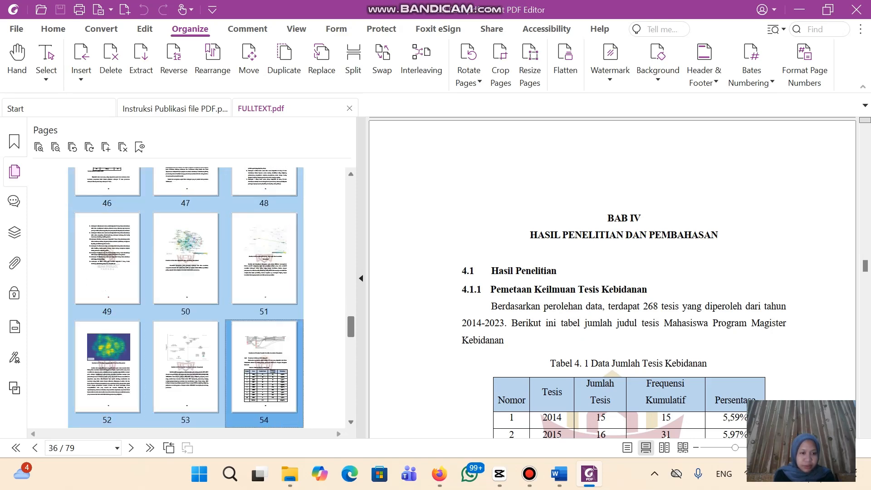
pyautogui.hotkey('shift', 'Right')
pyautogui.hotkey('shift', 'Right')
pyautogui.hotkey('shift', 'Right')
pyautogui.hotkey('shift', 'Right')
pyautogui.hotkey('shift', 'Right')
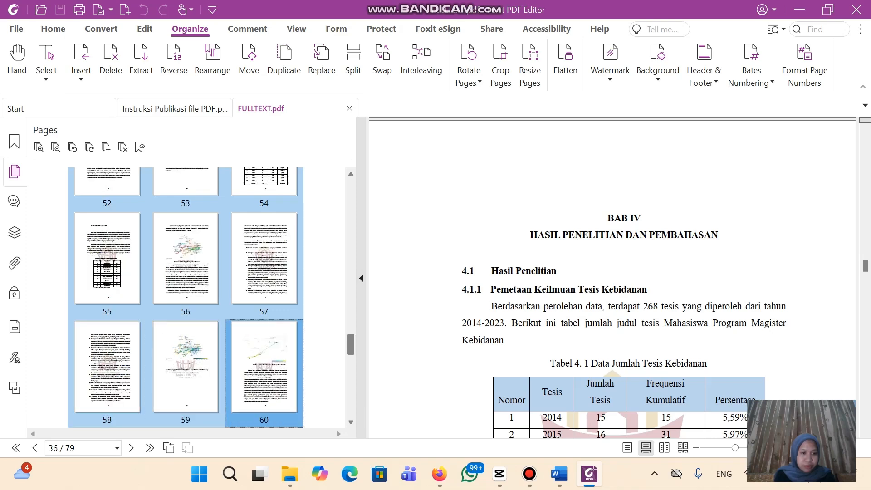
pyautogui.hotkey('shift', 'Right')
pyautogui.hotkey('shift', 'Right')
pyautogui.hotkey('shift', 'Right')
pyautogui.hotkey('shift', 'Right')
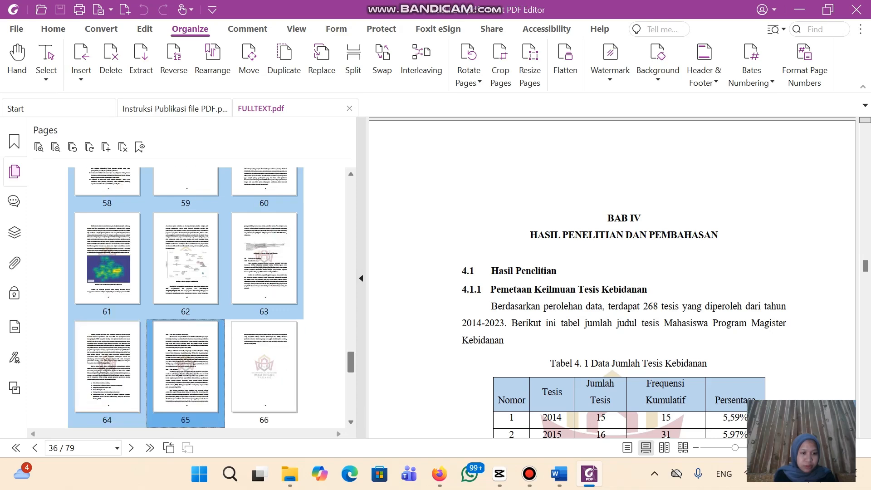
pyautogui.scroll(-3, 209, 298)
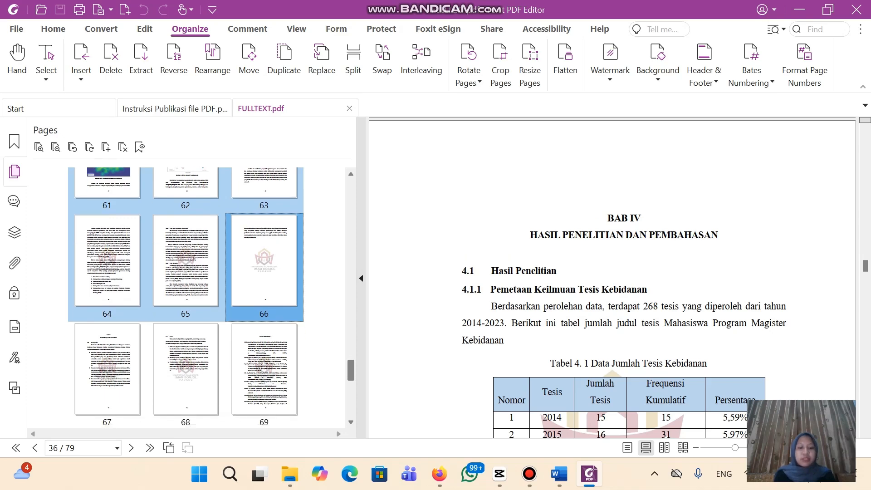
pyautogui.rightClick(200, 307)
pyautogui.rightClick(192, 277)
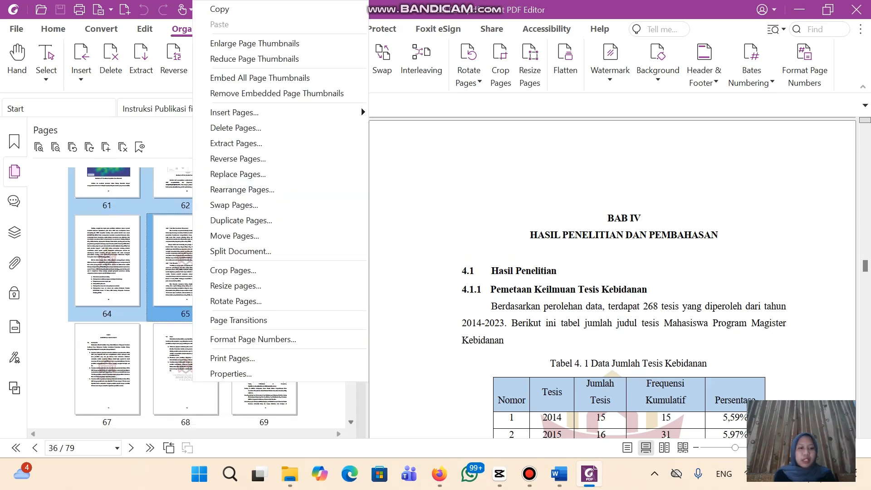
pyautogui.click(233, 143)
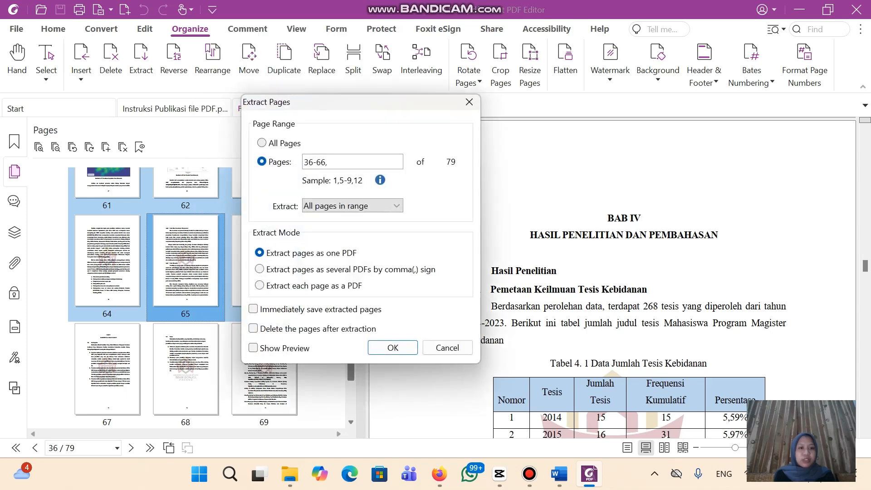
pyautogui.click(392, 348)
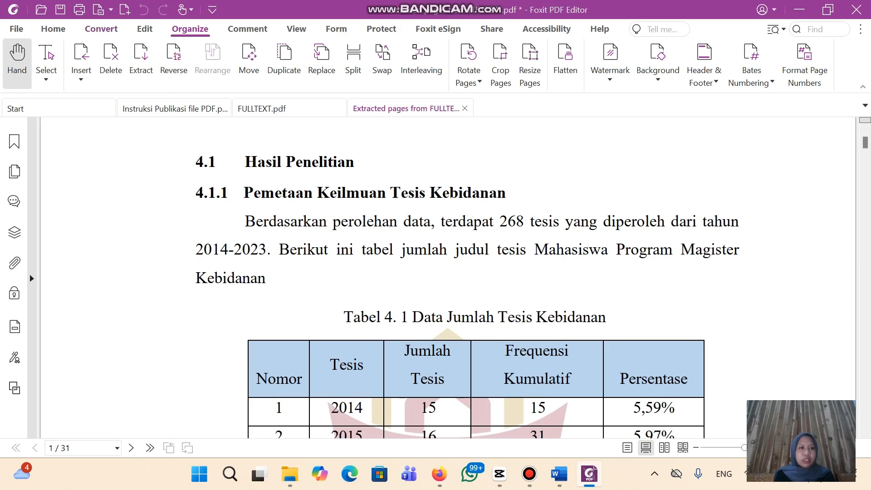
# Save the 31-page extract as BAB IV.pdf
pyautogui.hotkey('ctrl', 's')
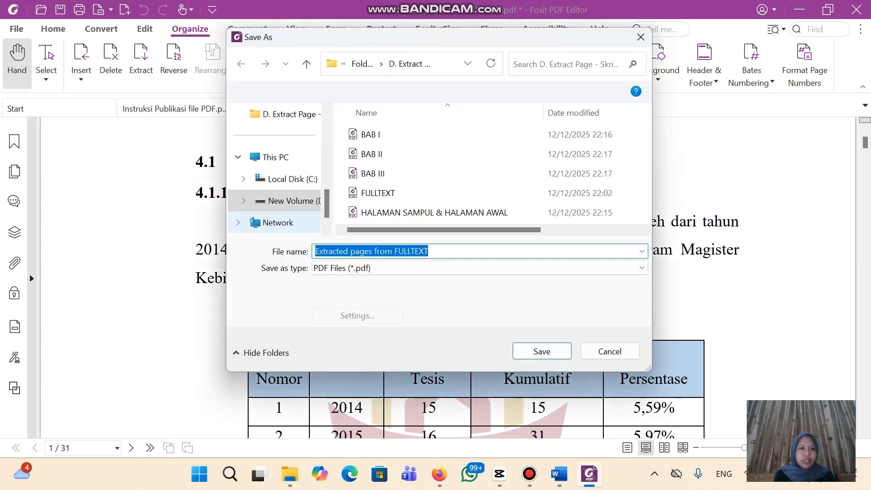
pyautogui.write('BAB')
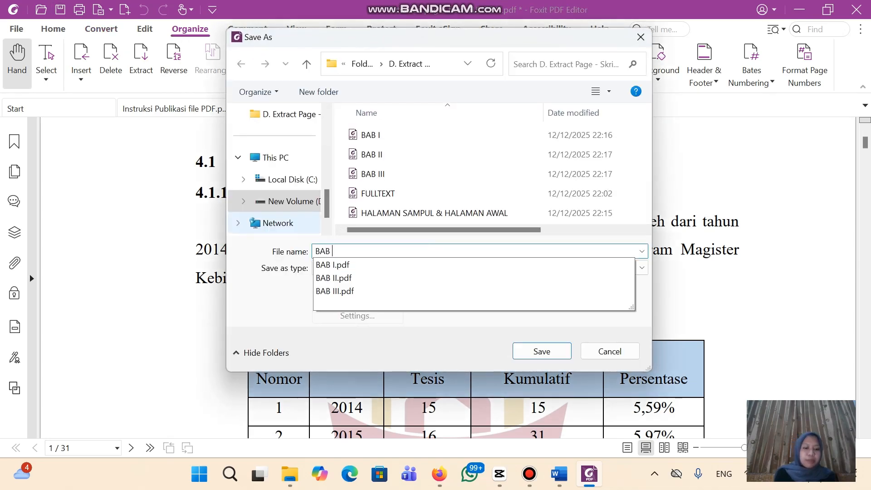
pyautogui.write(' IV')
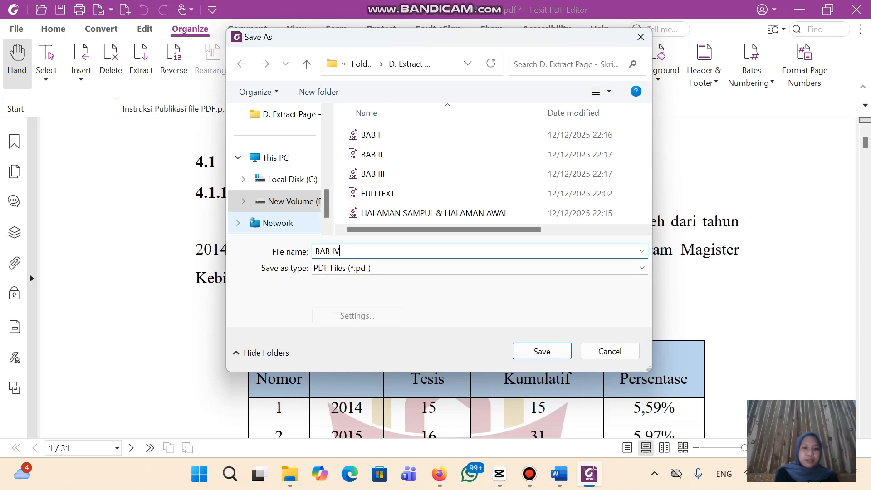
pyautogui.click(541, 351)
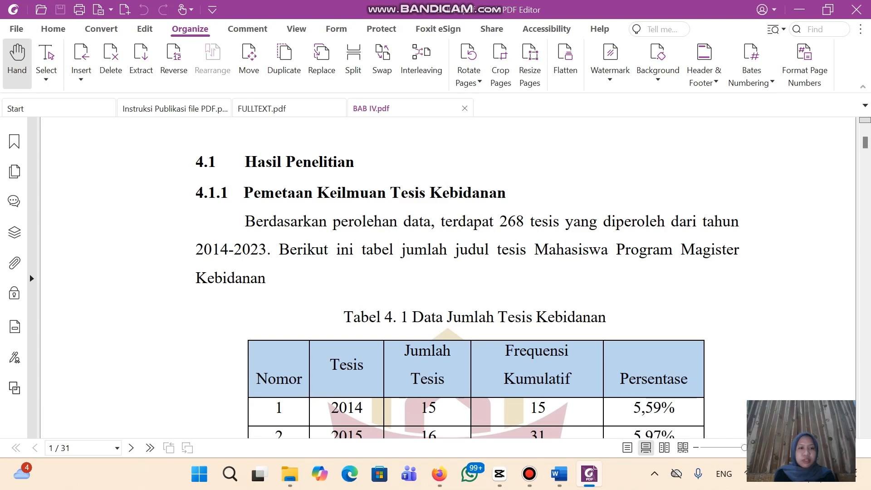
# Close BAB IV, then select and extract pages 67–79 as one PDF
pyautogui.hotkey('ctrl', 'w')
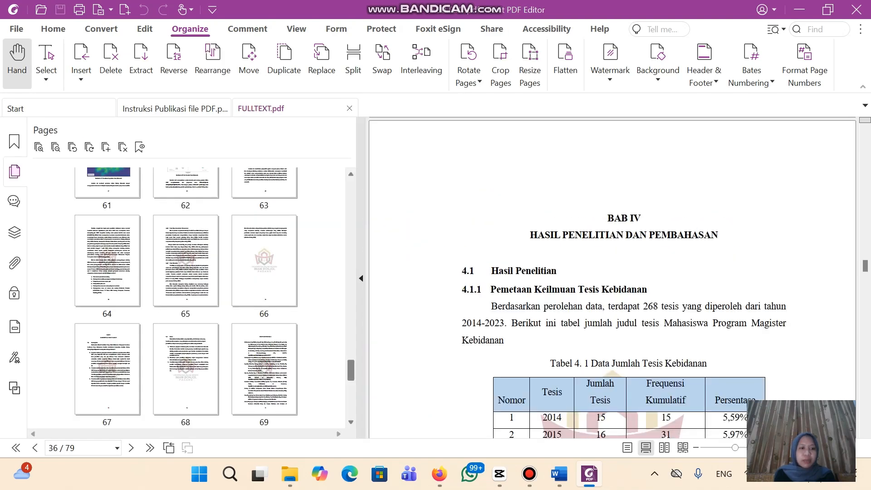
pyautogui.click(107, 370)
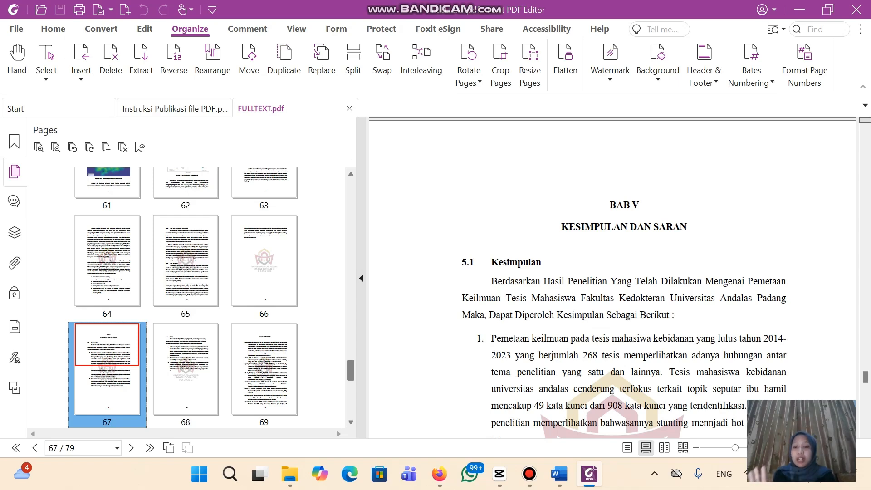
pyautogui.hotkey('shift', 'Right')
pyautogui.hotkey('shift', 'Right')
pyautogui.hotkey('shift', 'Right')
pyautogui.hotkey('shift', 'Right')
pyautogui.hotkey('shift', 'Right')
pyautogui.hotkey('shift', 'Right')
pyautogui.hotkey('shift', 'Right')
pyautogui.hotkey('shift', 'Right')
pyautogui.hotkey('shift', 'Right')
pyautogui.hotkey('shift', 'Right')
pyautogui.hotkey('shift', 'Right')
pyautogui.hotkey('shift', 'Right')
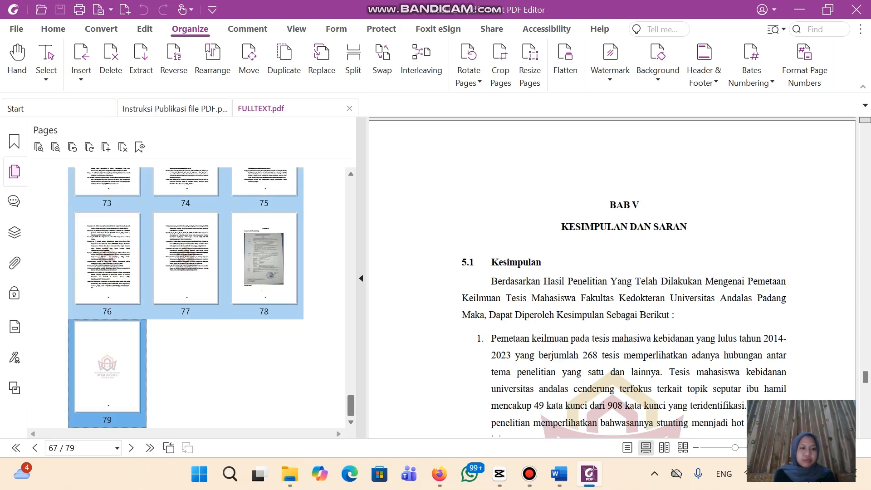
pyautogui.rightClick(91, 343)
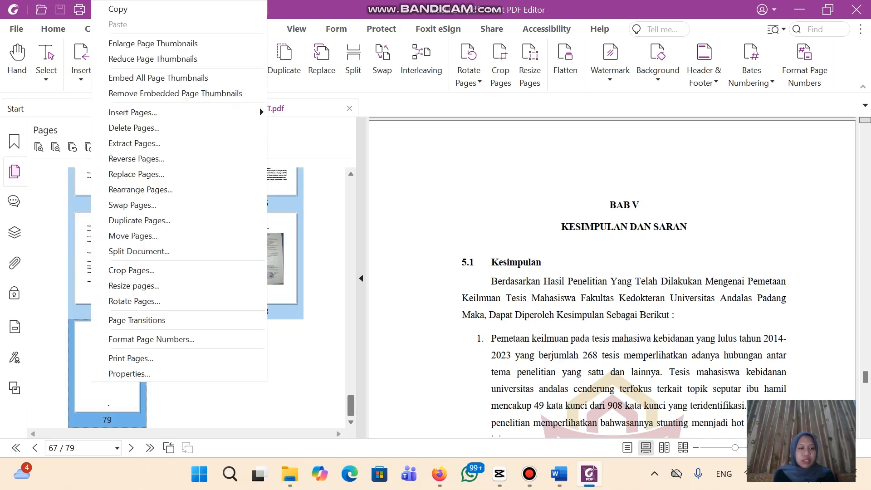
pyautogui.click(136, 143)
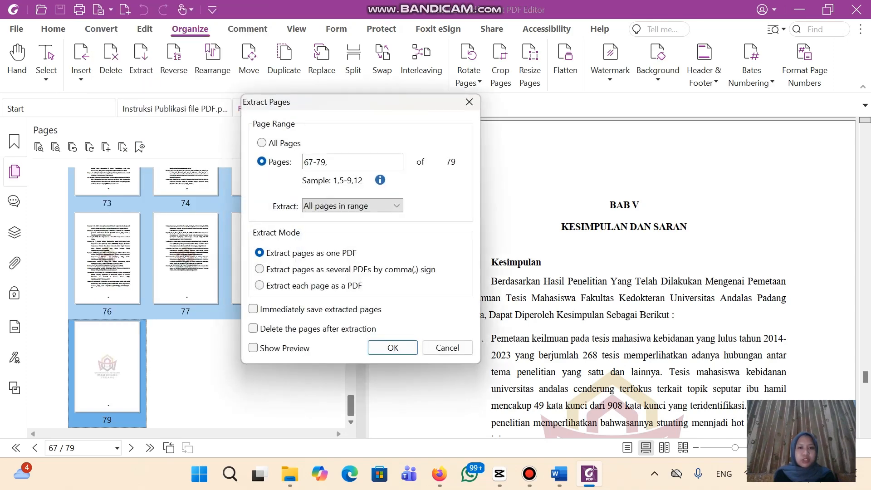
pyautogui.click(393, 348)
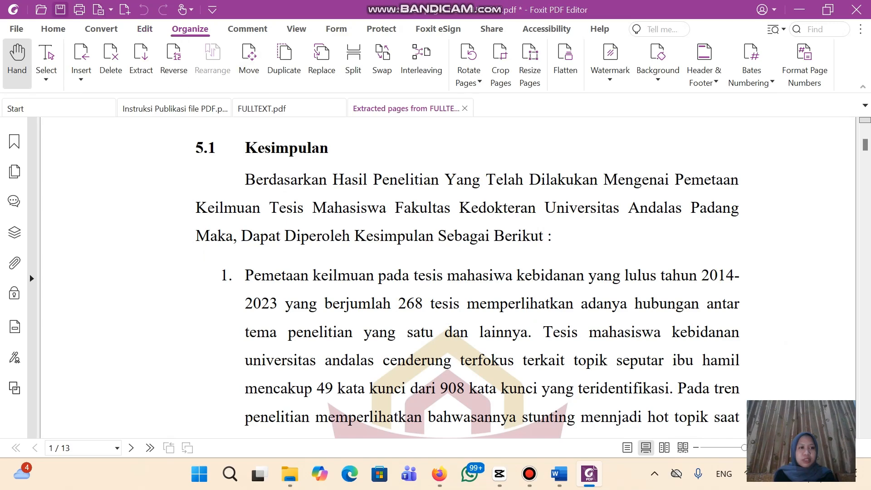
# Save the extract as BAB V & DAFTAR PUSTAKA.pdf
pyautogui.hotkey('ctrl', 's')
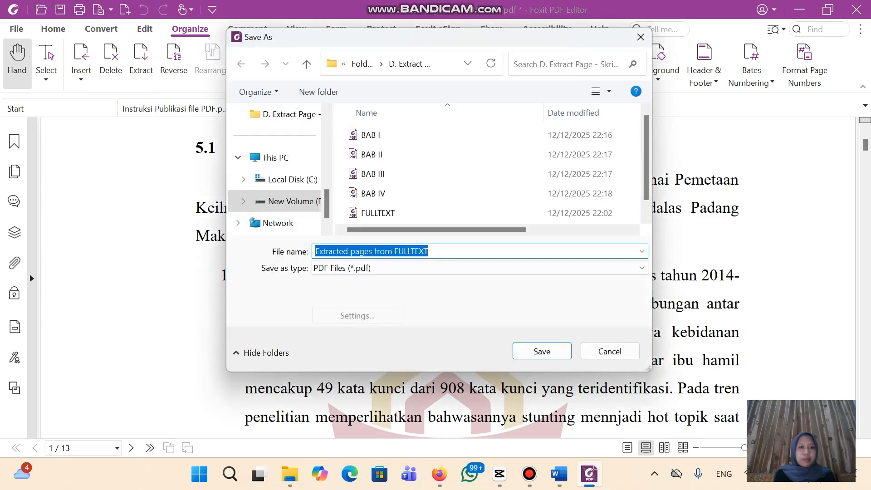
pyautogui.write('BAB')
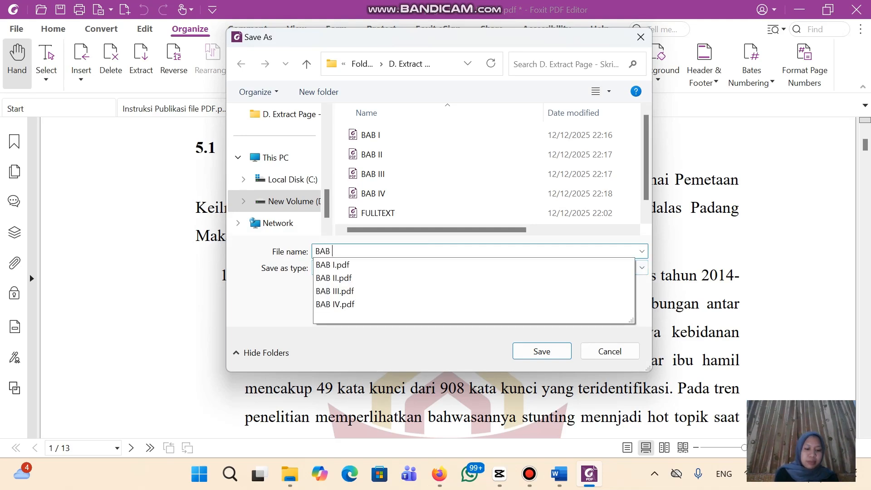
pyautogui.write(' V')
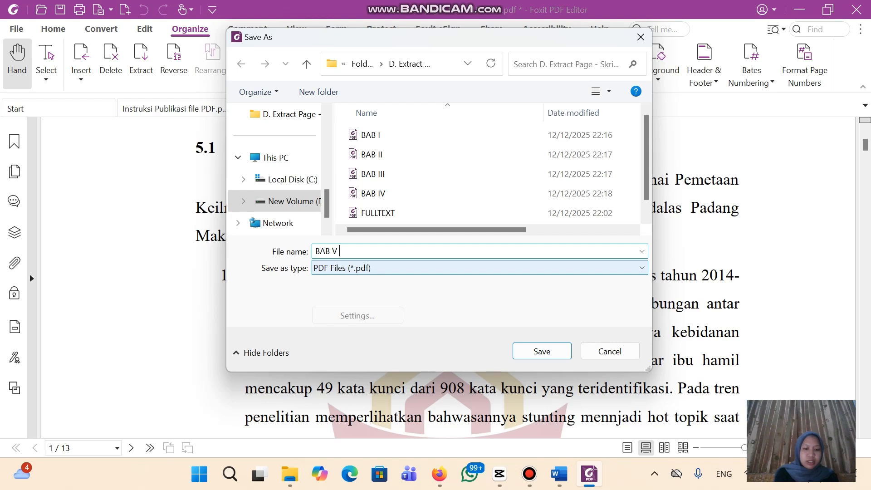
pyautogui.write(' & DAFTAR PUSTAKA')
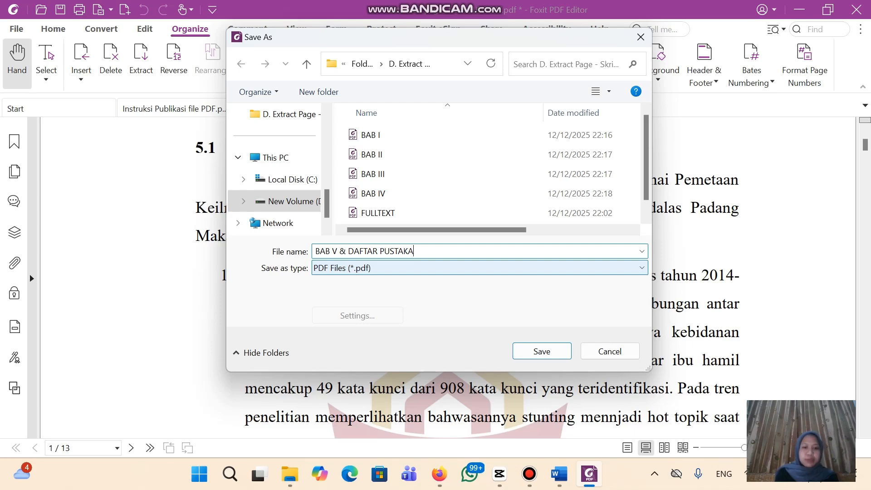
pyautogui.click(541, 351)
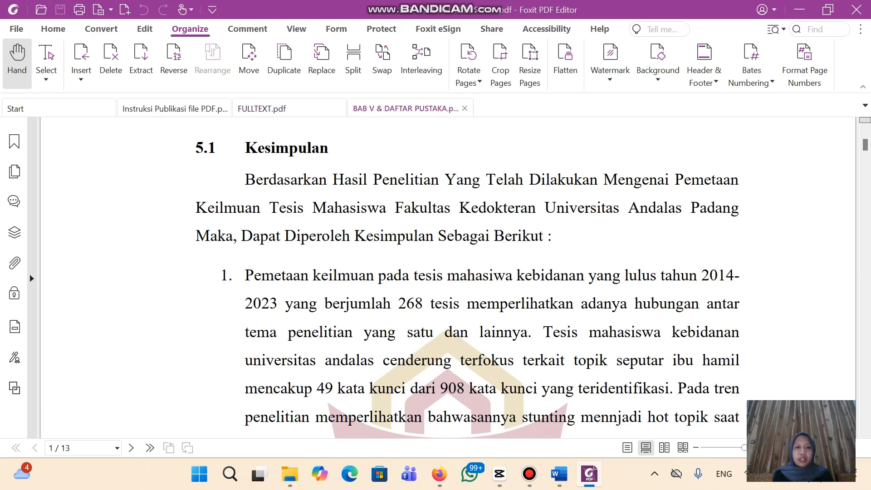
# Close BAB V, review the chapter PDFs in File Explorer, then return to Foxit
pyautogui.click(464, 108)
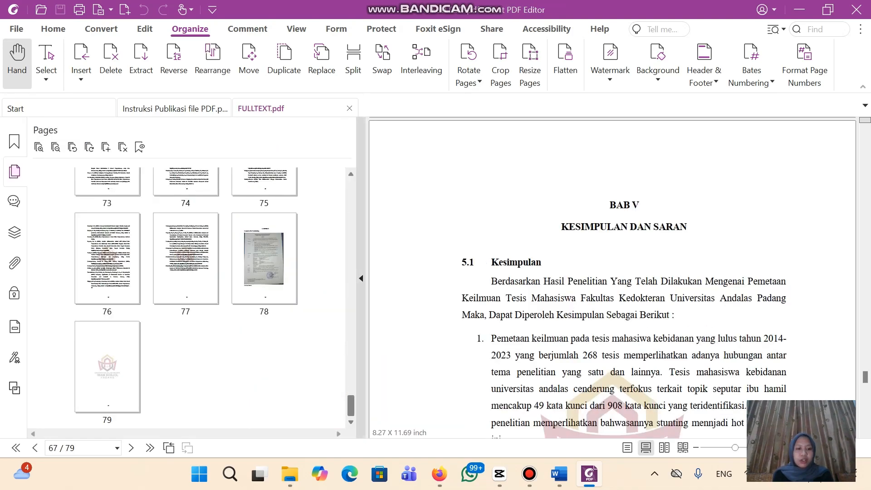
pyautogui.click(290, 474)
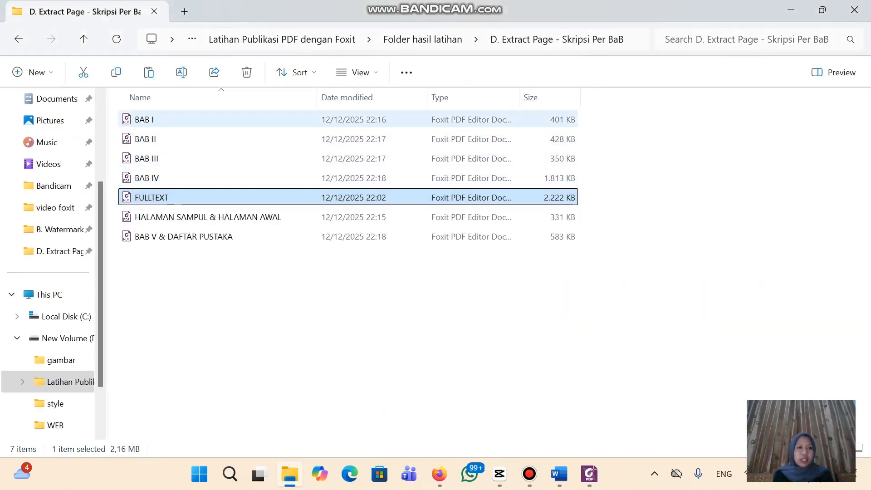
pyautogui.click(145, 119)
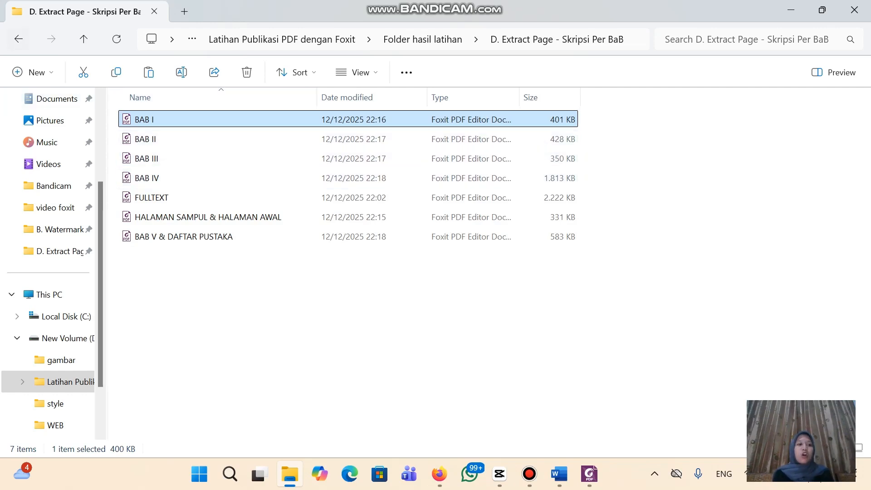
pyautogui.click(19, 39)
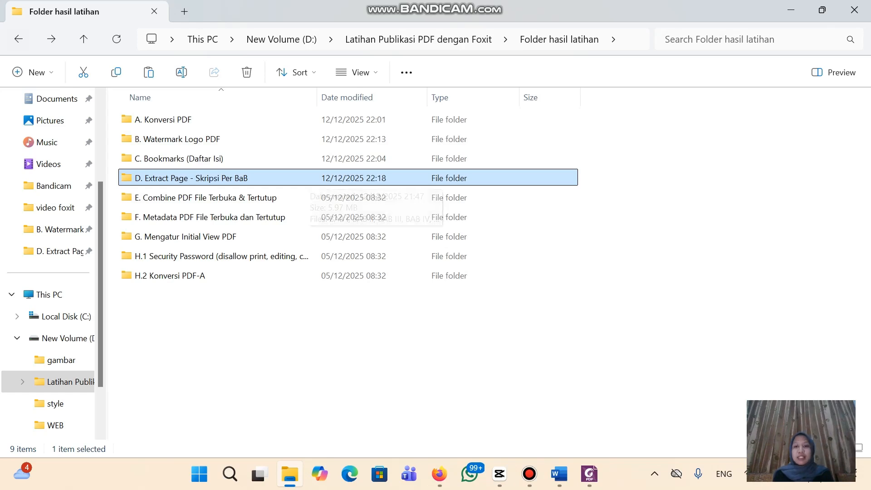
pyautogui.click(530, 474)
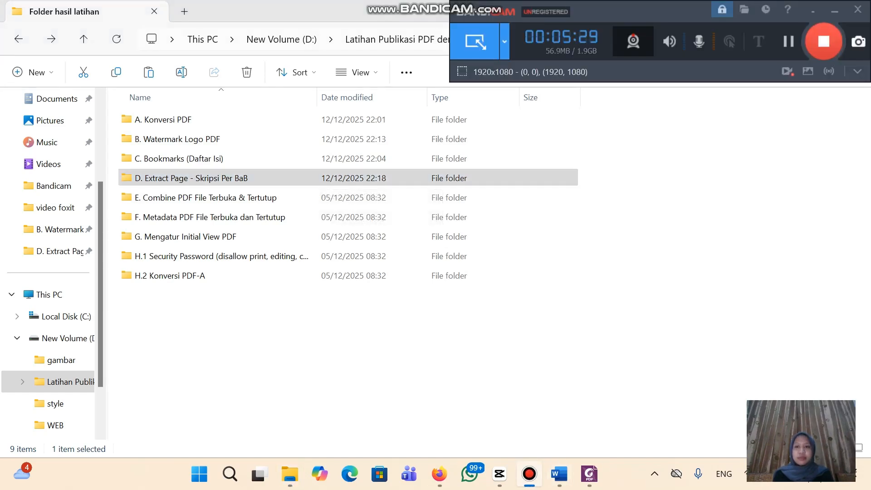
pyautogui.click(824, 41)
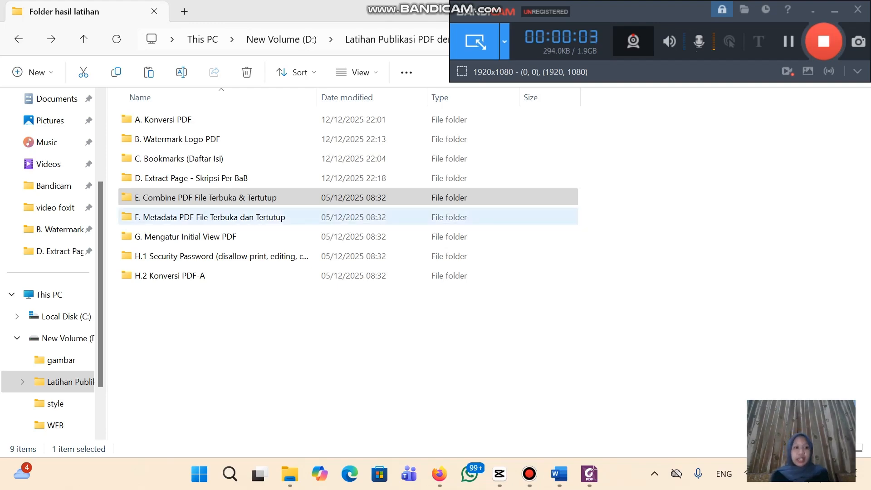
pyautogui.click(589, 473)
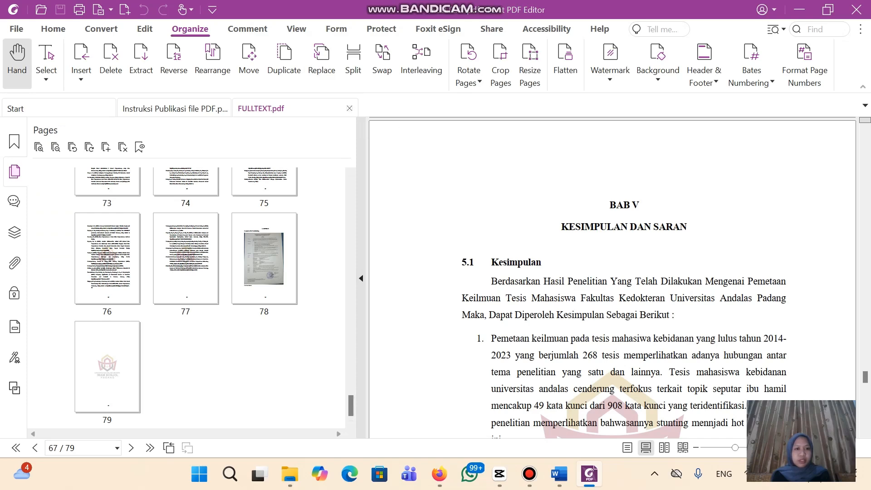
# Close FULLTEXT.pdf and open the D. Extract Page - Skripsi Per BaB folder in Explorer
pyautogui.click(350, 108)
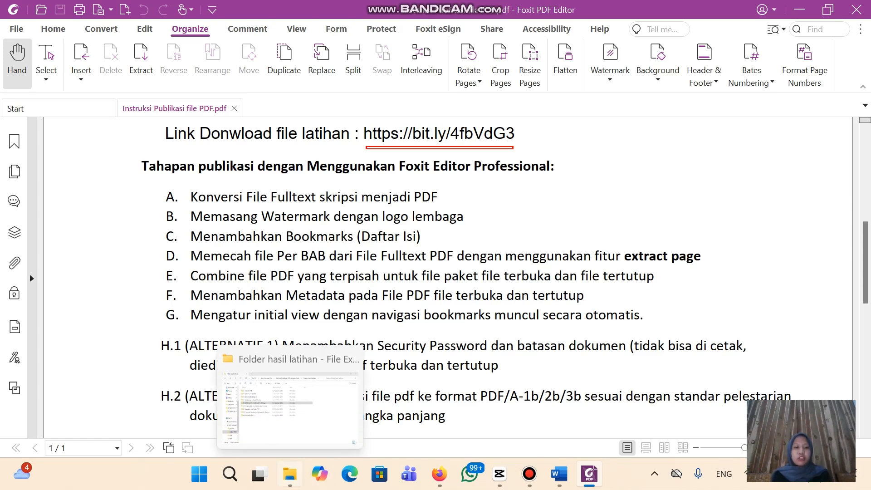
pyautogui.click(289, 473)
pyautogui.doubleClick(191, 178)
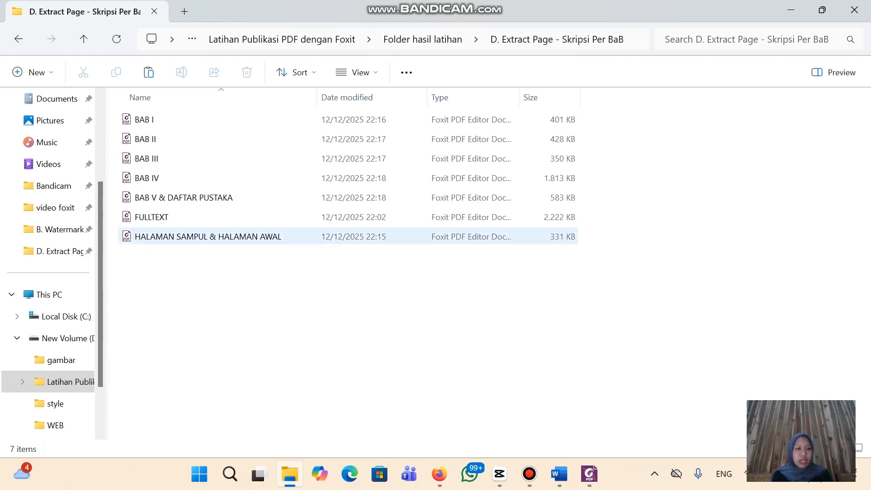
# Select HALAMAN SAMPUL & HALAMAN AWAL, BAB I and BAB V & DAFTAR PUSTAKA, dismissing a stray Properties dialog
pyautogui.click(207, 236)
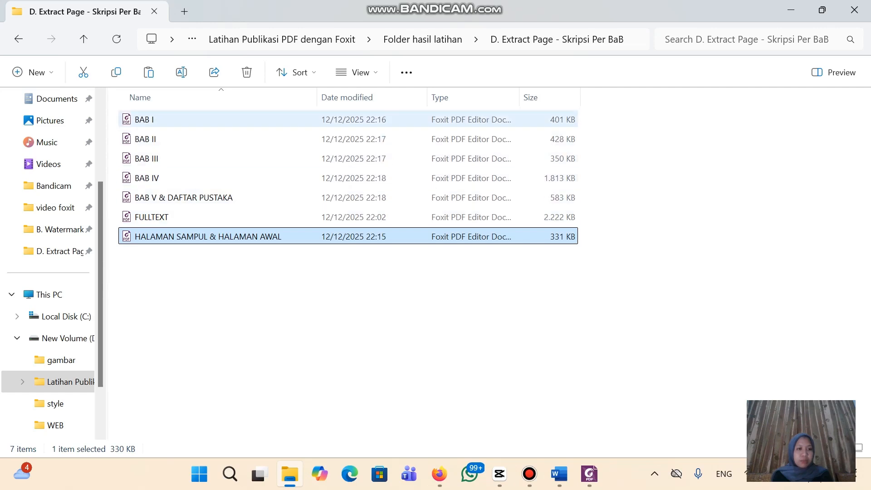
pyautogui.keyDown('ctrl'); pyautogui.click(145, 119); pyautogui.keyUp('ctrl')
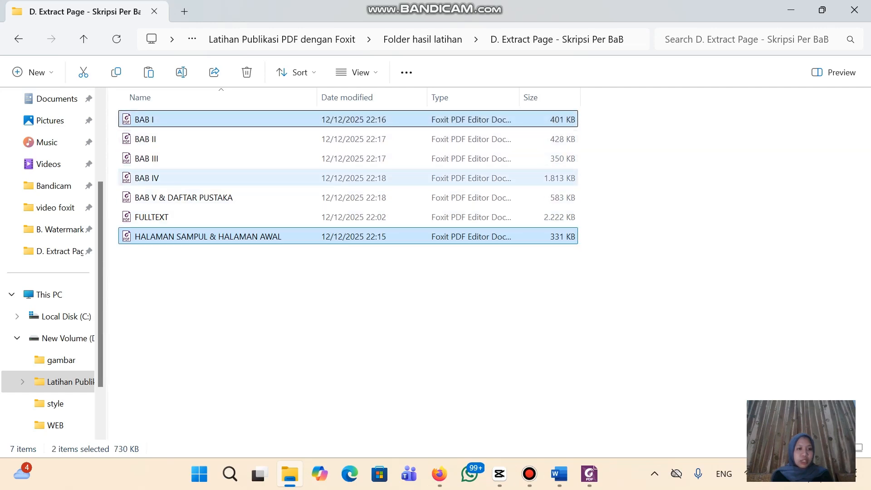
pyautogui.keyDown('ctrl'); pyautogui.click(183, 198); pyautogui.keyUp('ctrl')
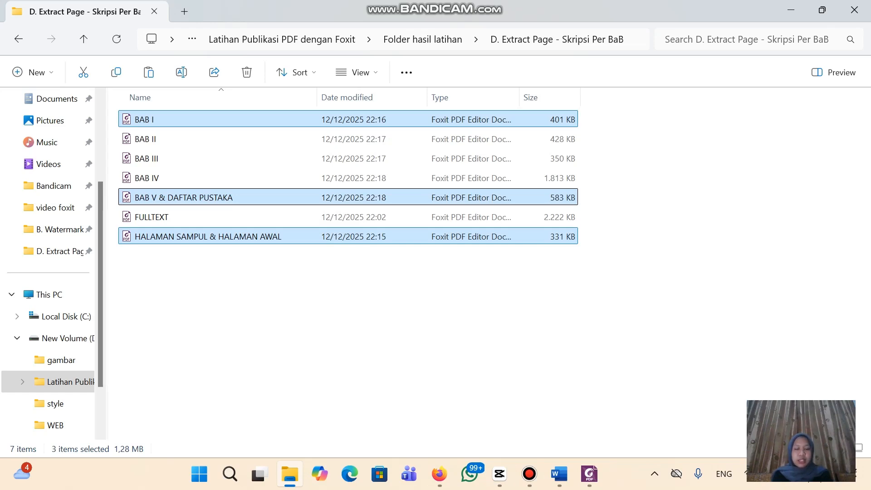
pyautogui.rightClick(426, 306)
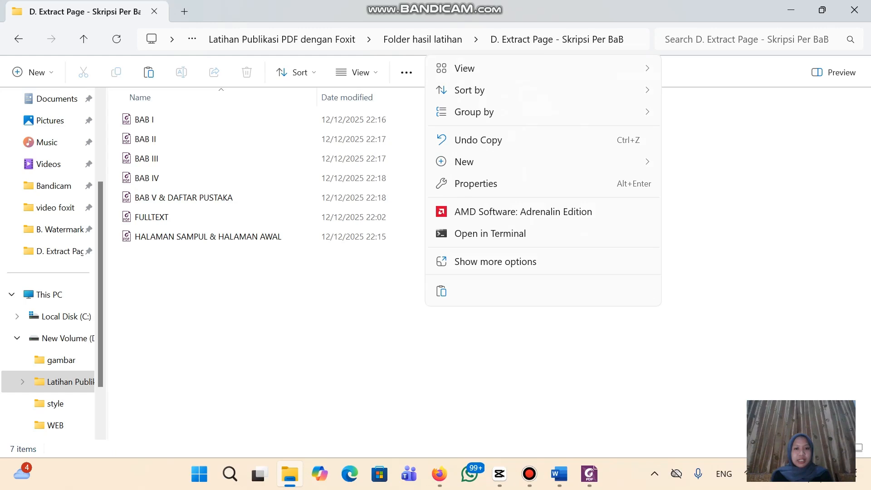
pyautogui.click(496, 261)
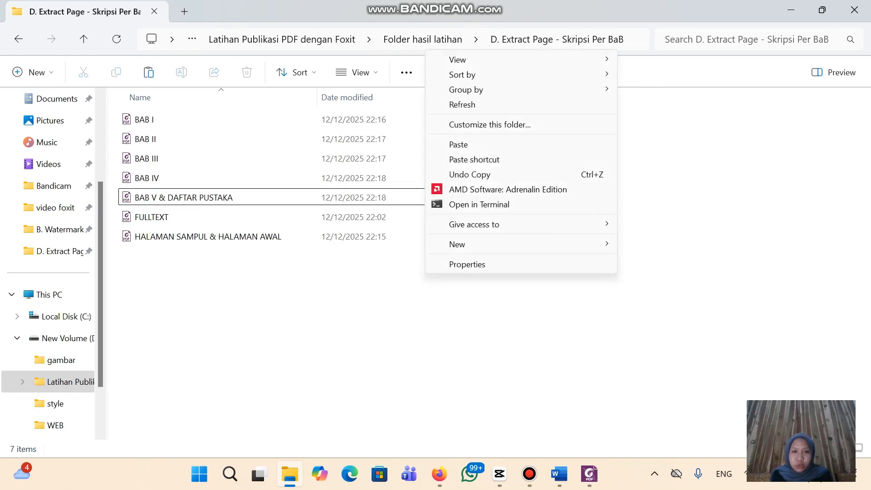
pyautogui.click(468, 264)
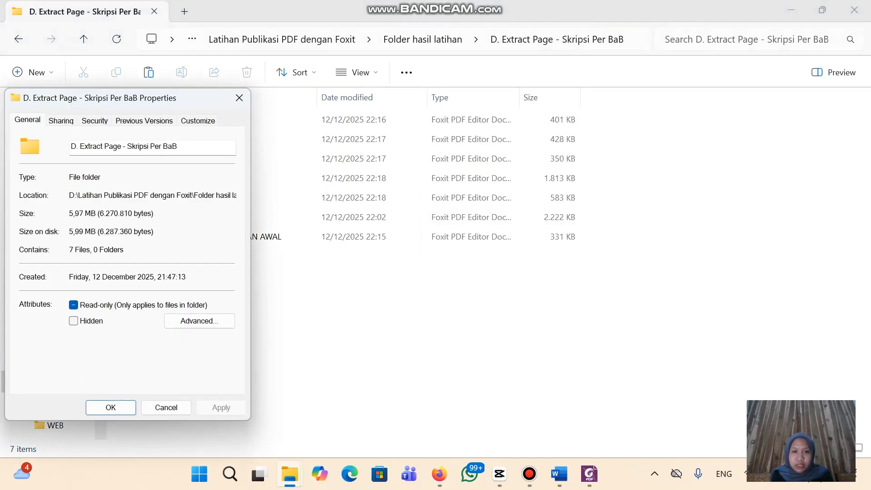
pyautogui.click(239, 98)
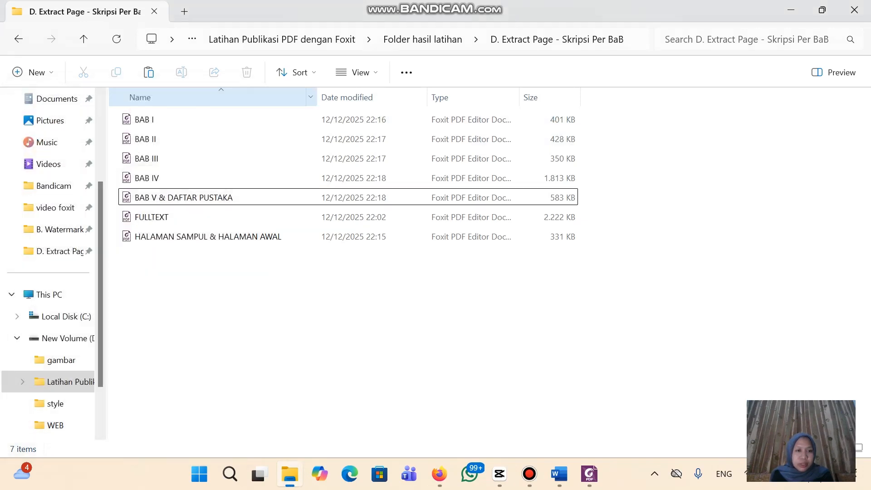
pyautogui.click(216, 237)
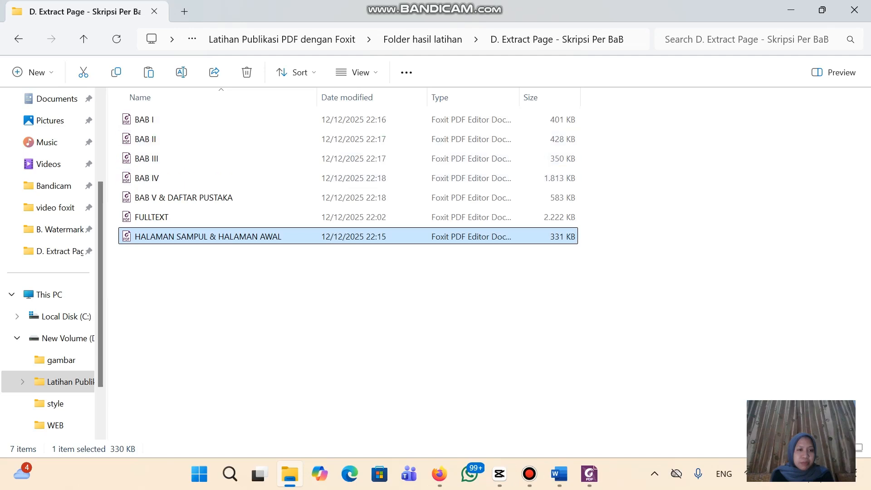
pyautogui.keyDown('ctrl'); pyautogui.click(182, 120); pyautogui.keyUp('ctrl')
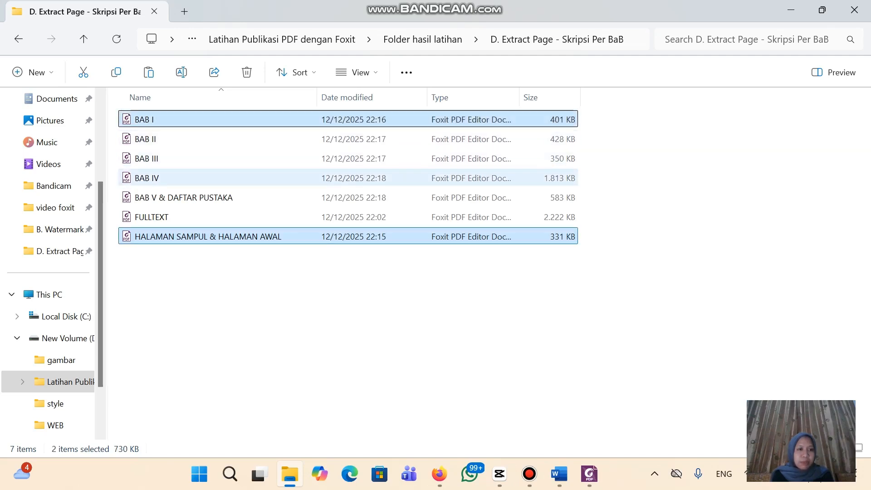
pyautogui.keyDown('ctrl'); pyautogui.click(184, 198); pyautogui.keyUp('ctrl')
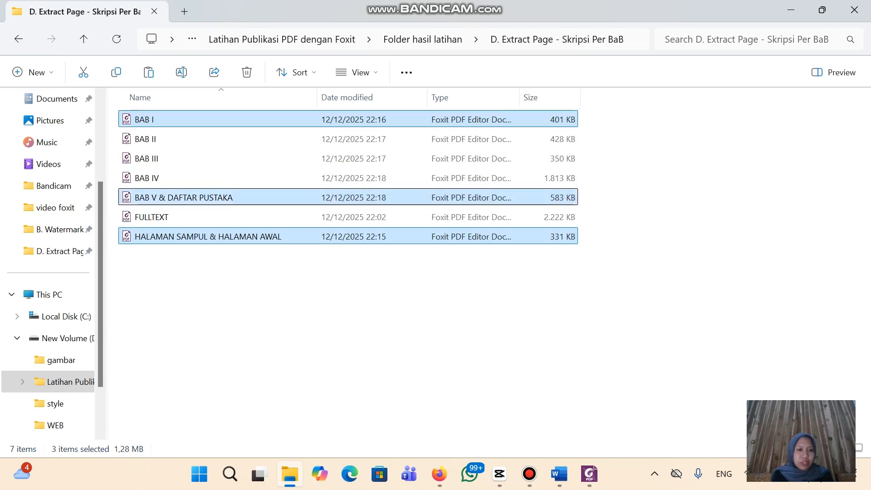
# View the Properties of the three selected chapter PDFs, then close it
pyautogui.rightClick(235, 198)
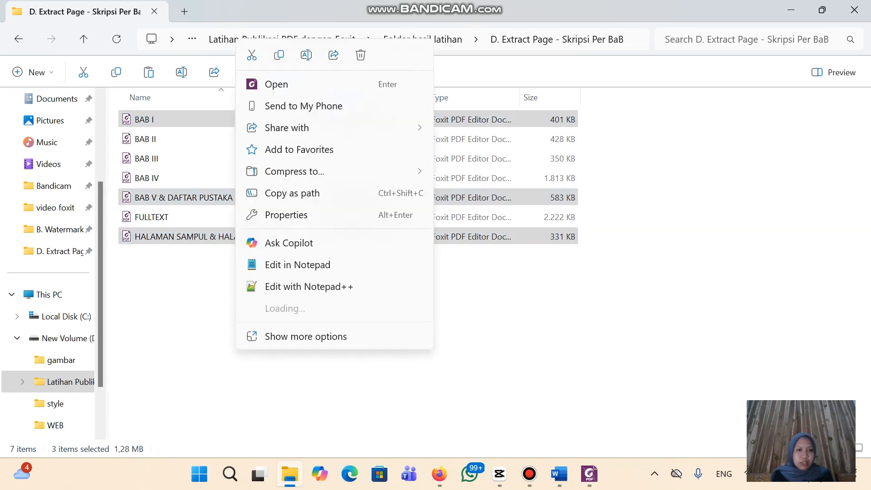
pyautogui.click(306, 337)
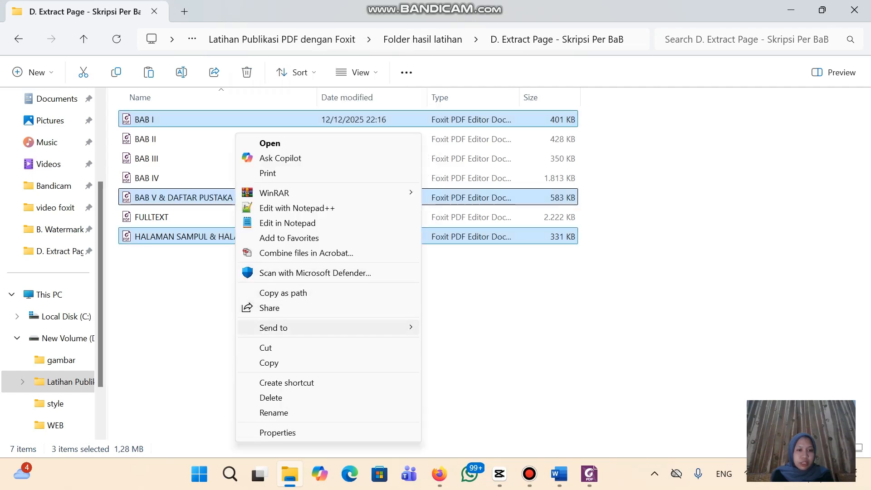
pyautogui.click(277, 432)
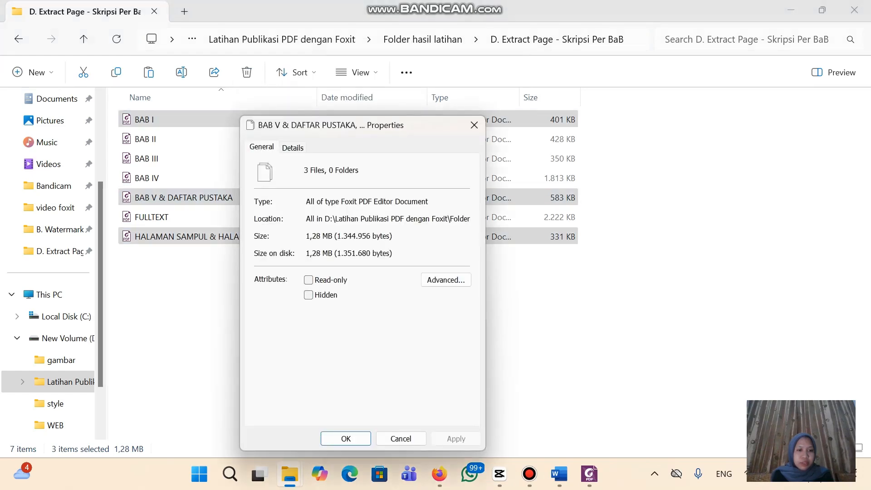
pyautogui.click(474, 125)
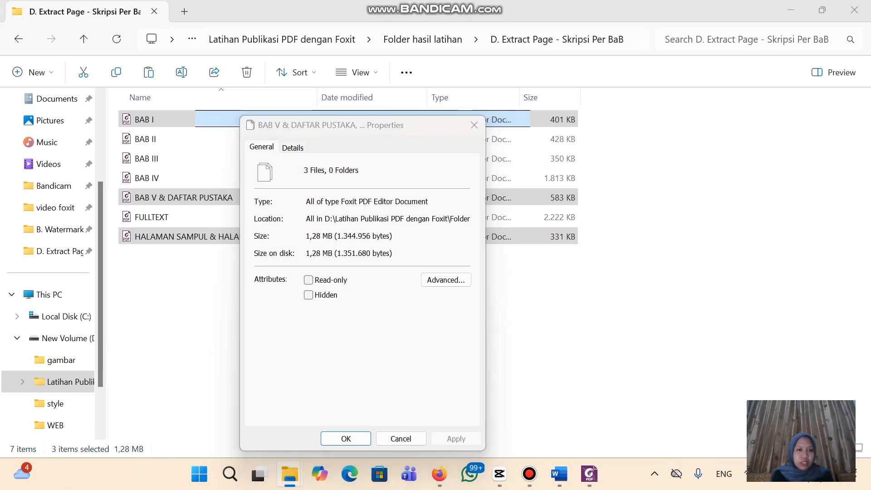
# Reselect HALAMAN SAMPUL, BAB I and BAB V & DAFTAR PUSTAKA and open their full context menu
pyautogui.rightClick(304, 198)
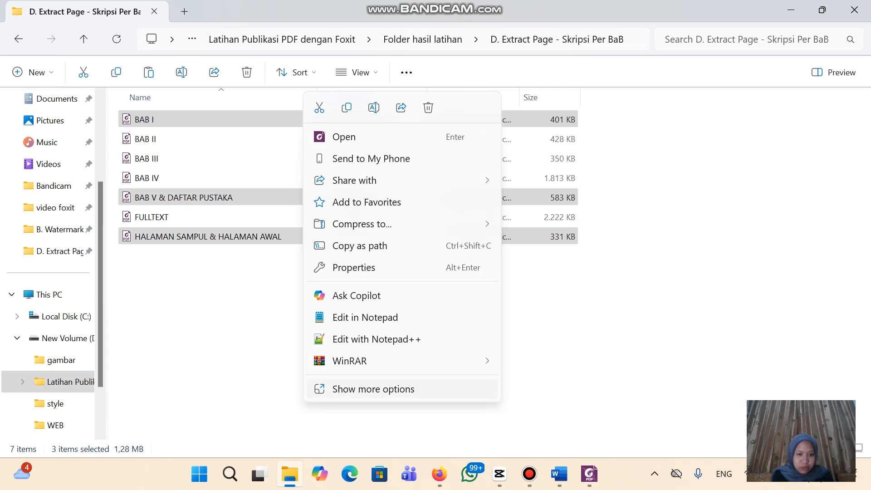
pyautogui.click(374, 389)
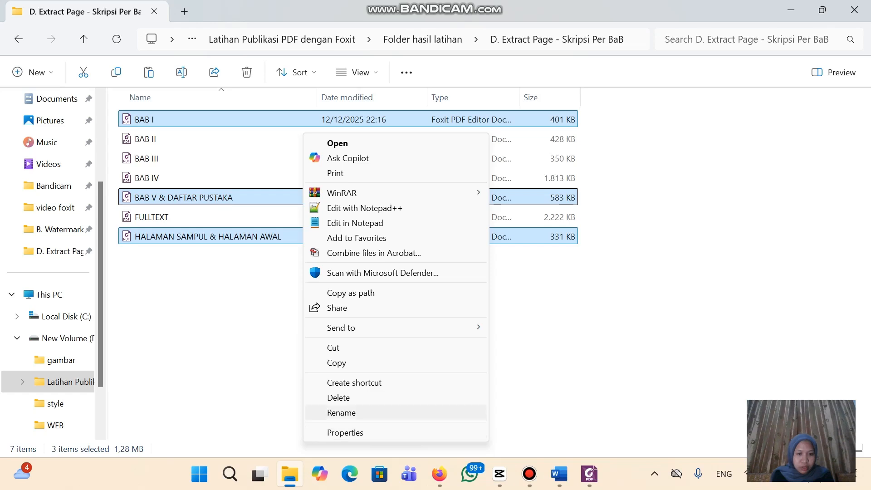
pyautogui.click(636, 204)
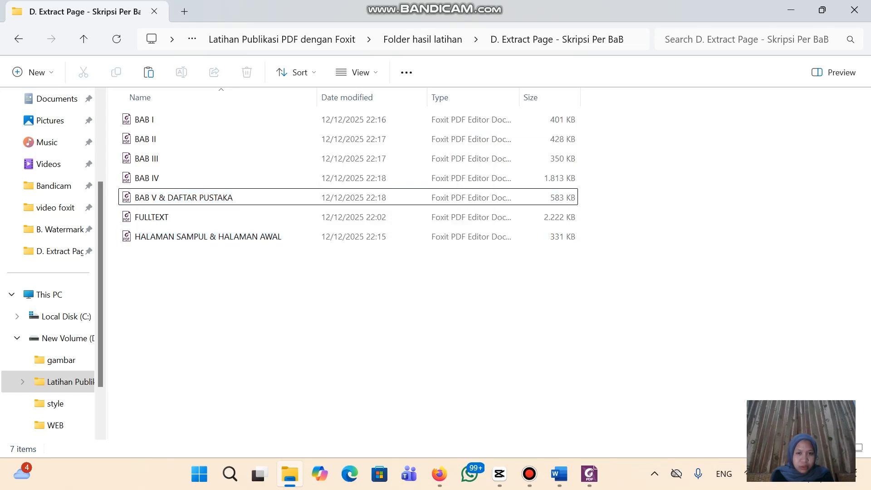
pyautogui.click(254, 236)
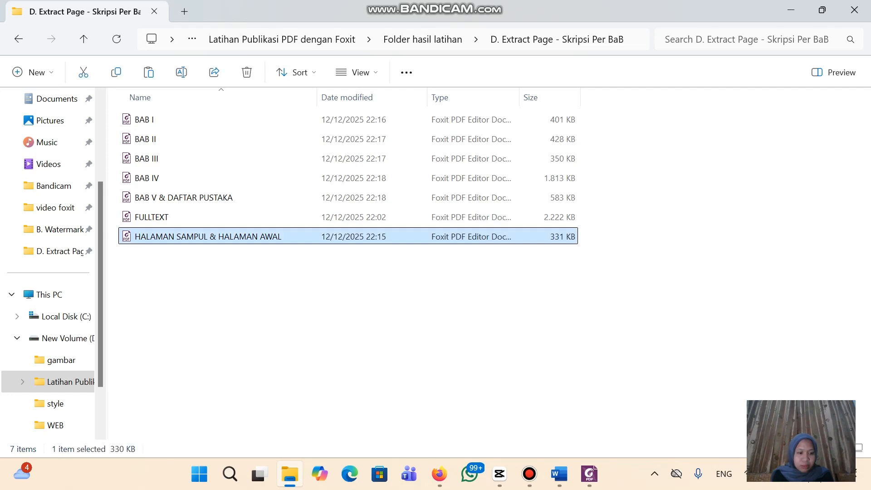
pyautogui.keyDown('ctrl'); pyautogui.click(182, 120); pyautogui.keyUp('ctrl')
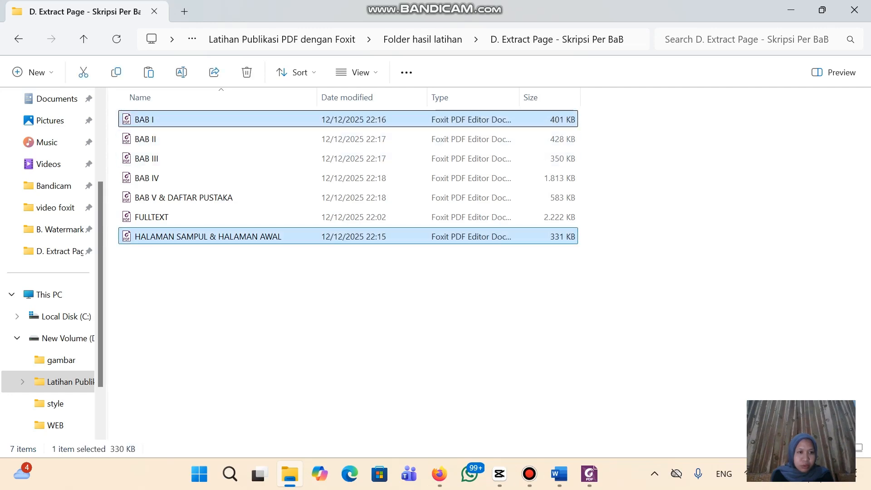
pyautogui.keyDown('ctrl'); pyautogui.click(190, 197); pyautogui.keyUp('ctrl')
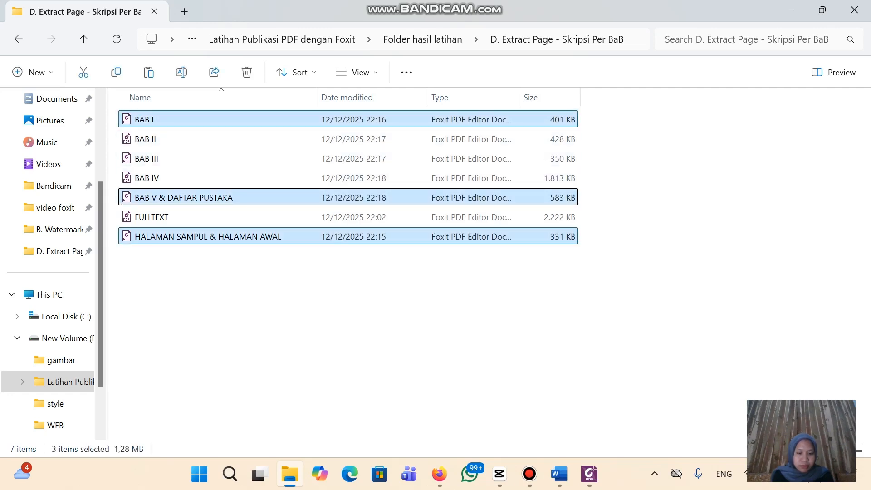
pyautogui.rightClick(272, 197)
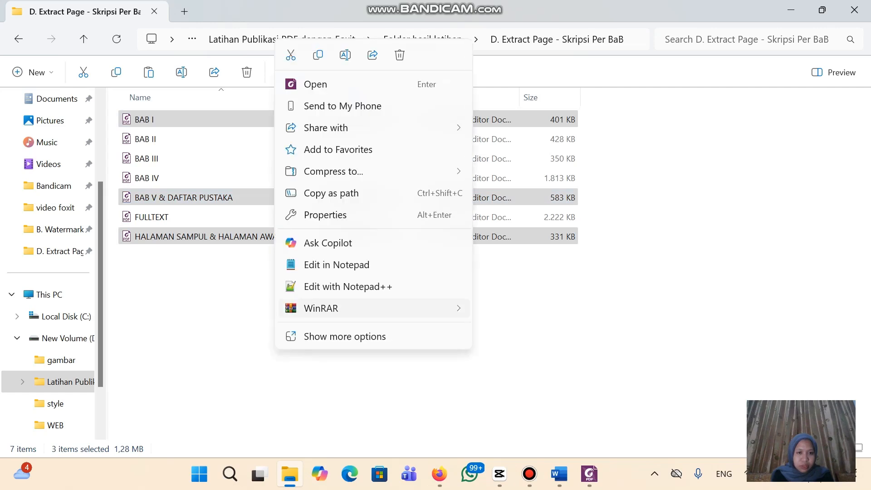
pyautogui.click(345, 336)
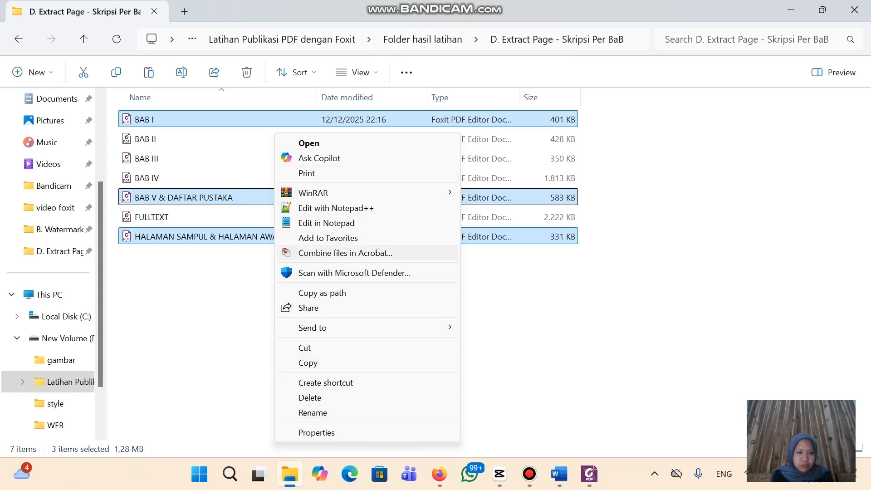
pyautogui.click(245, 281)
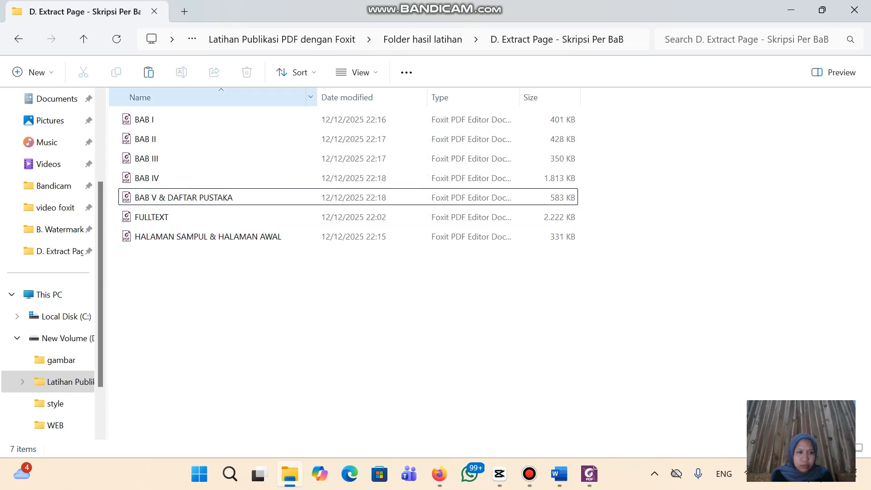
# Rework the file selection, ending with HALAMAN SAMPUL, BAB I and BAB IV selected
pyautogui.click(217, 119)
pyautogui.click(218, 119)
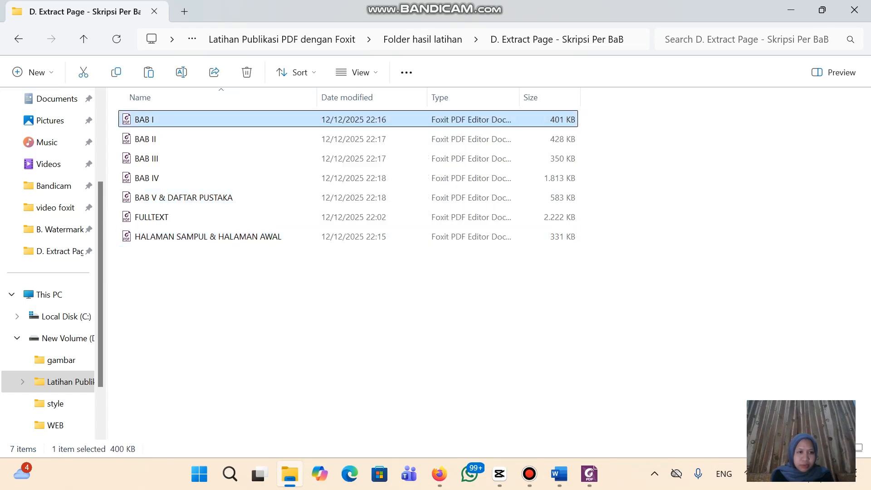
pyautogui.click(635, 190)
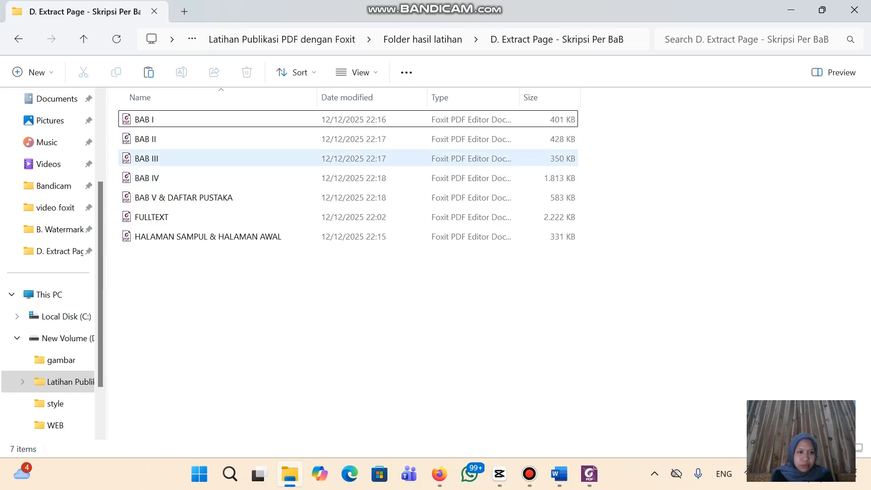
pyautogui.click(218, 198)
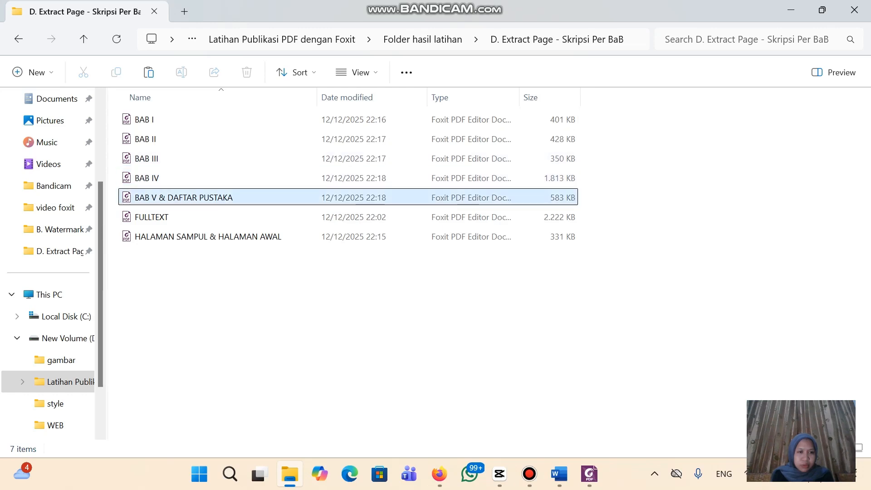
pyautogui.keyDown('ctrl'); pyautogui.click(218, 237); pyautogui.keyUp('ctrl')
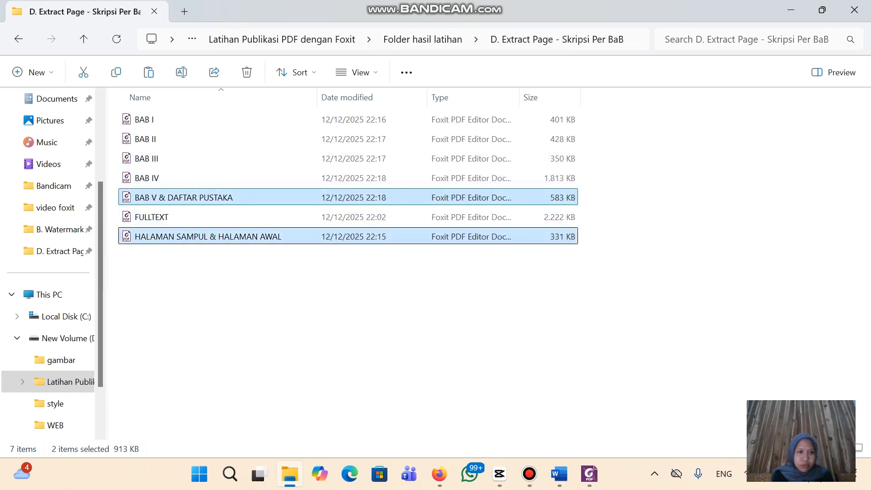
pyautogui.click(636, 195)
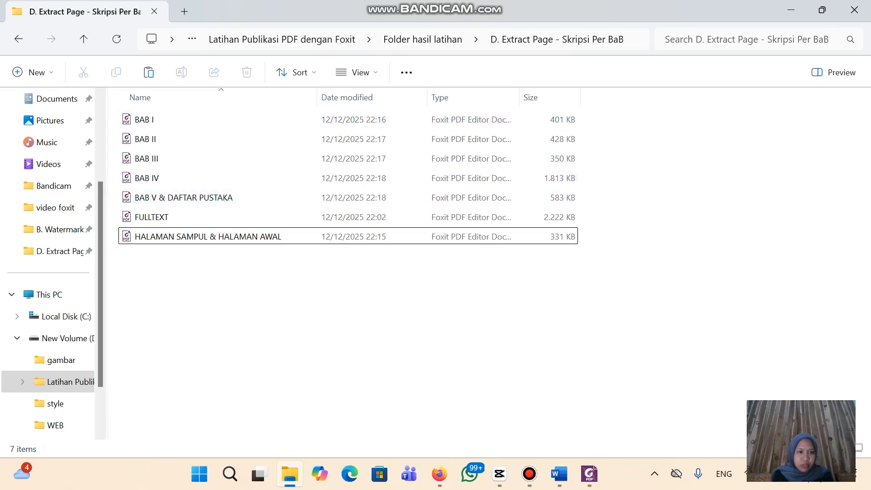
pyautogui.click(218, 236)
pyautogui.keyDown('ctrl'); pyautogui.click(217, 119); pyautogui.keyUp('ctrl')
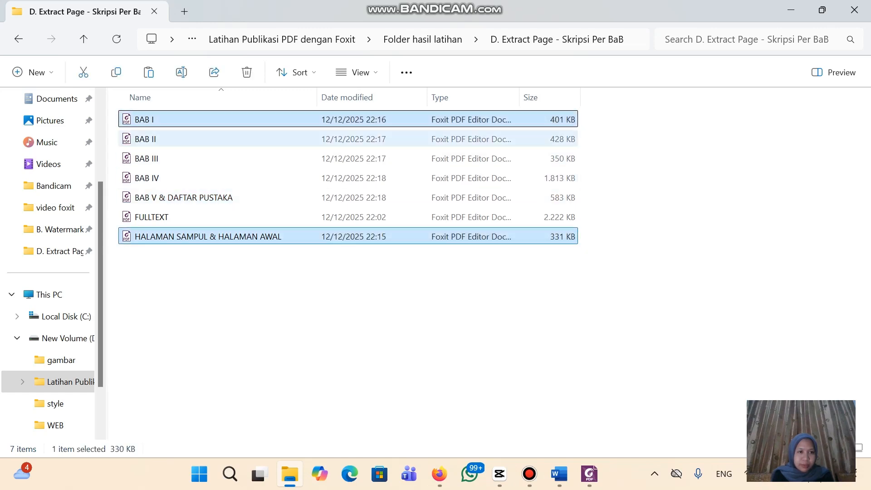
pyautogui.keyDown('ctrl'); pyautogui.click(218, 178); pyautogui.keyUp('ctrl')
# Close the BAB I, HALAMAN SAMPUL and BAB IV documents in Foxit PDF Editor
pyautogui.keyDown('ctrl'); pyautogui.click(218, 178); pyautogui.keyUp('ctrl')
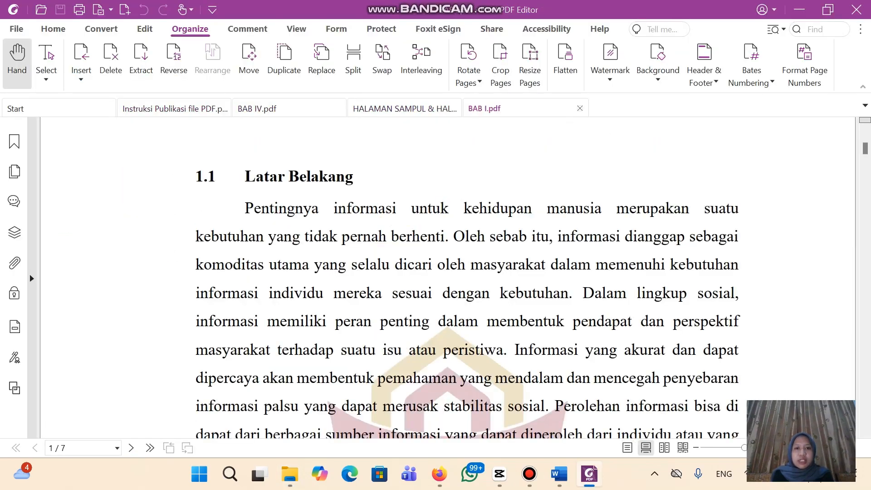
pyautogui.click(580, 109)
pyautogui.click(465, 109)
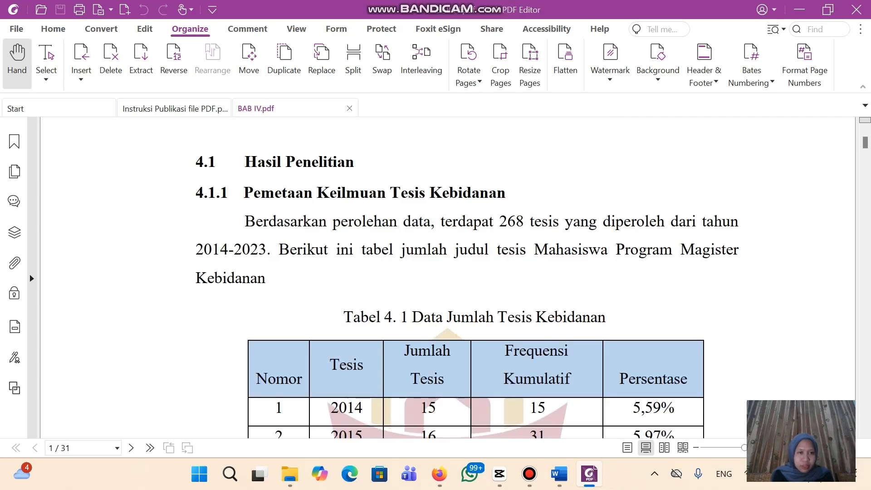
pyautogui.click(349, 108)
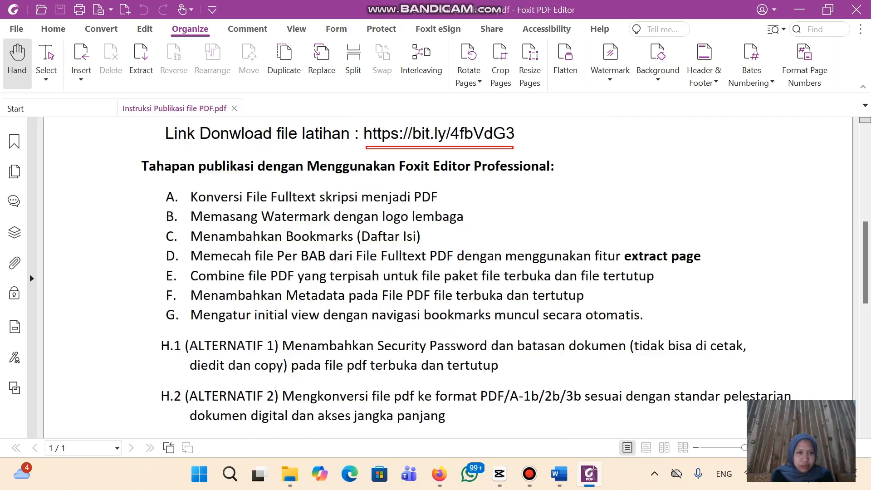
# Back in File Explorer, select HALAMAN SAMPUL & HALAMAN AWAL, BAB I and BAB V & DAFTAR PUSTAKA
pyautogui.click(290, 474)
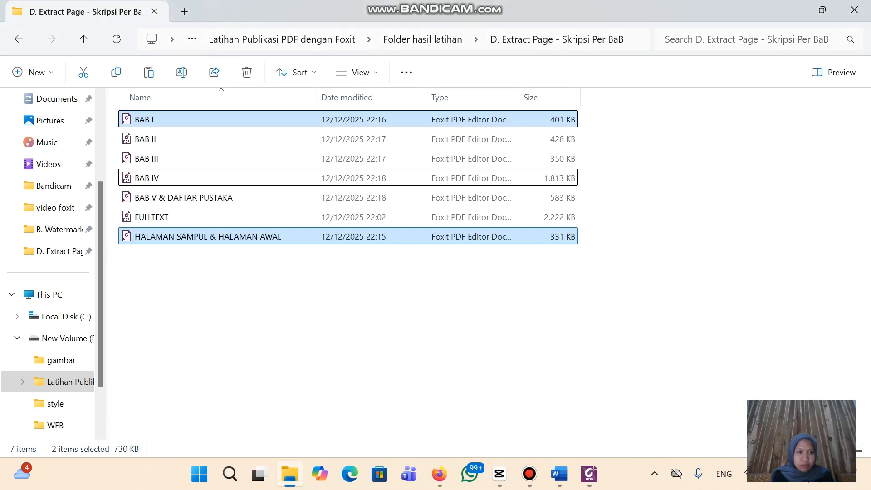
pyautogui.click(649, 181)
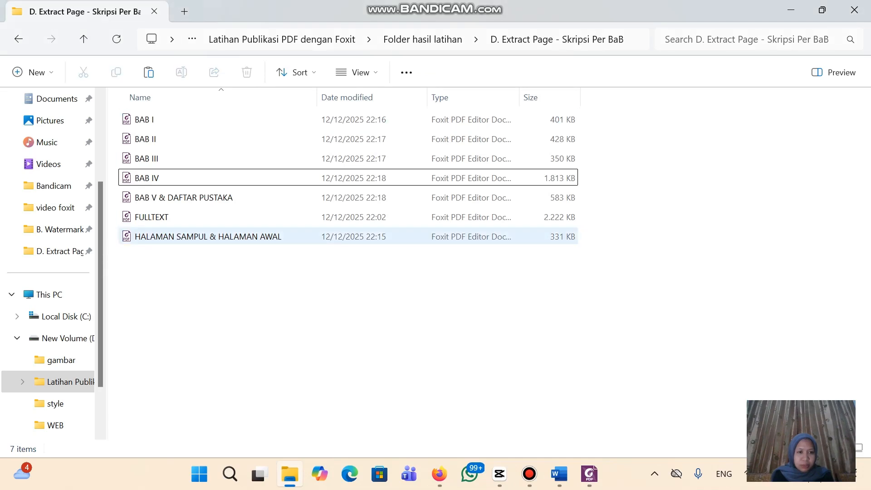
pyautogui.click(208, 236)
pyautogui.keyDown('ctrl'); pyautogui.click(145, 120); pyautogui.keyUp('ctrl')
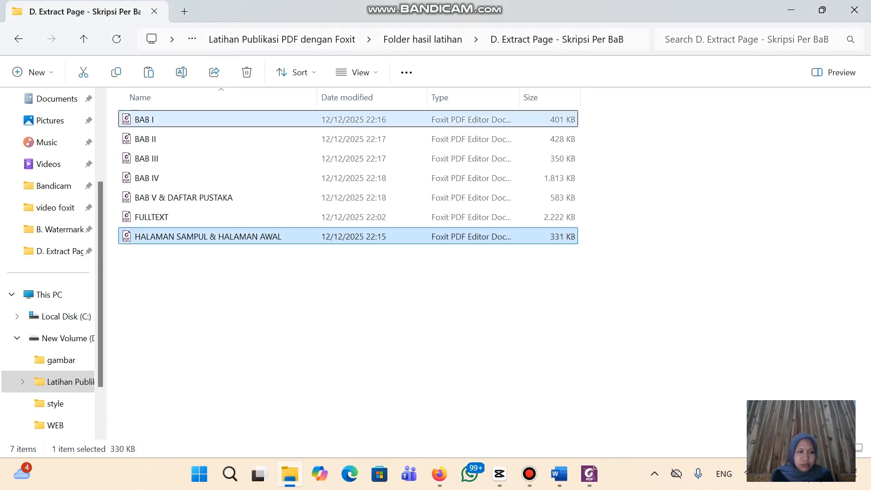
pyautogui.keyDown('ctrl'); pyautogui.click(184, 198); pyautogui.keyUp('ctrl')
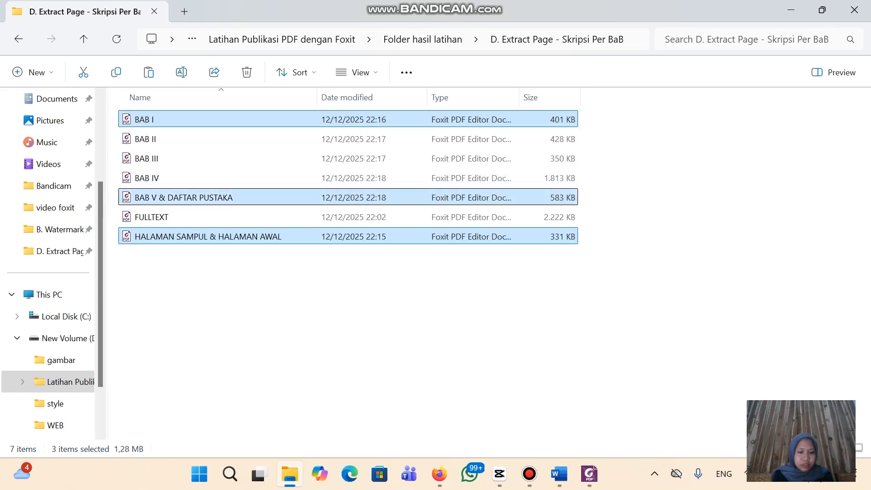
# Send the three selected PDFs to Acrobat's Combine files from the full context menu
pyautogui.rightClick(240, 198)
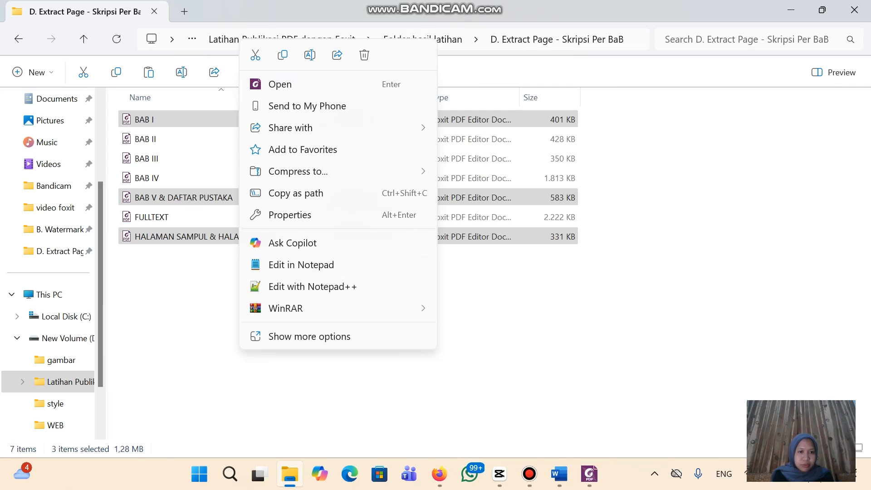
pyautogui.click(309, 336)
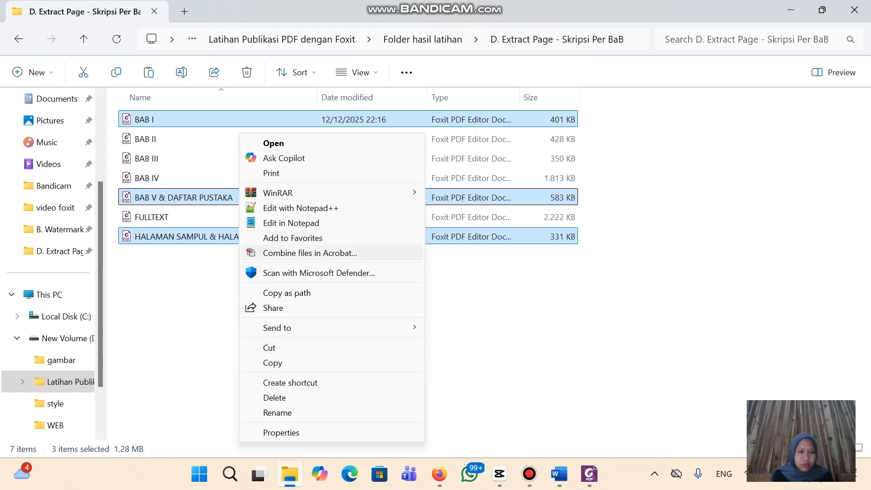
pyautogui.click(310, 252)
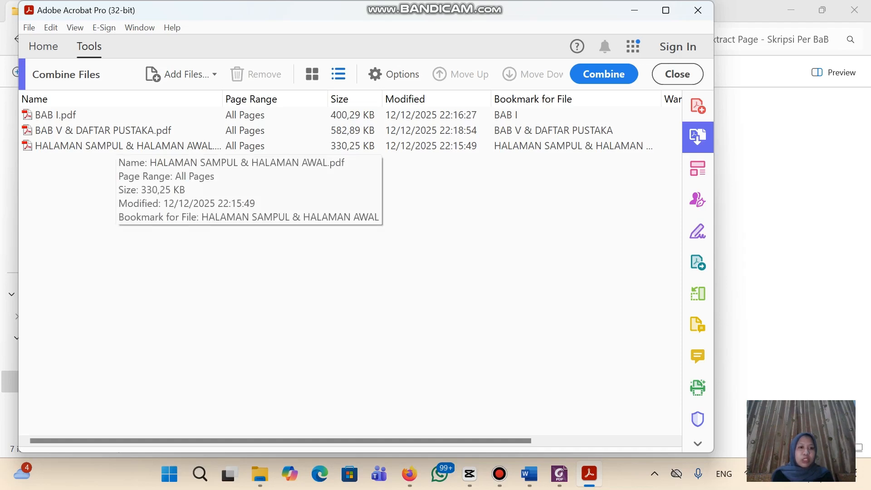
# Move HALAMAN SAMPUL & HALAMAN AWAL to the top and combine the three into Binder1.pdf
pyautogui.moveTo(117, 146); pyautogui.dragTo(161, 116)
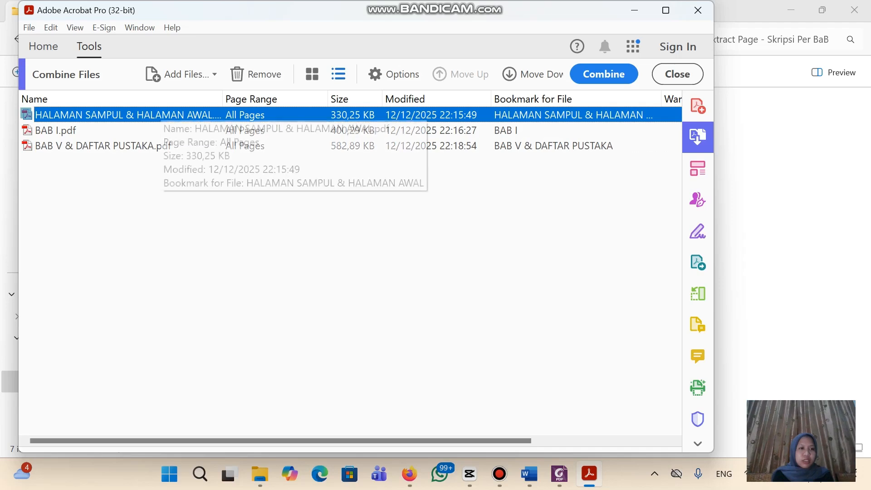
pyautogui.click(313, 200)
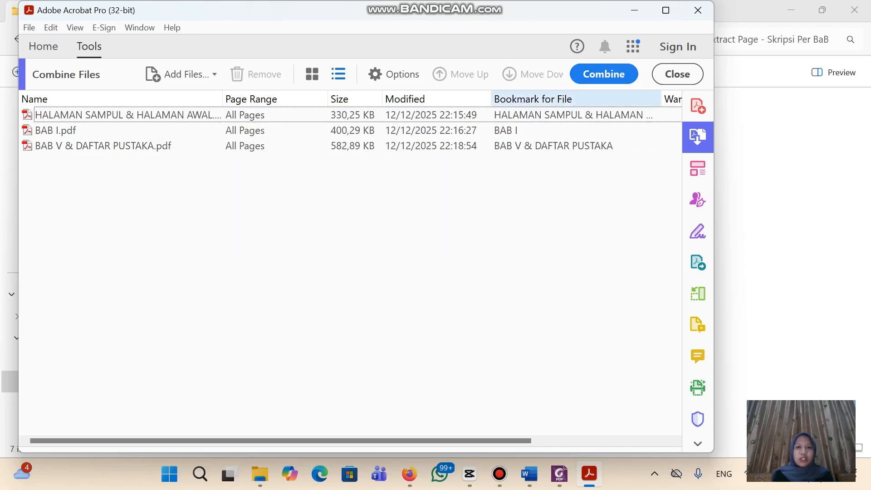
pyautogui.click(603, 74)
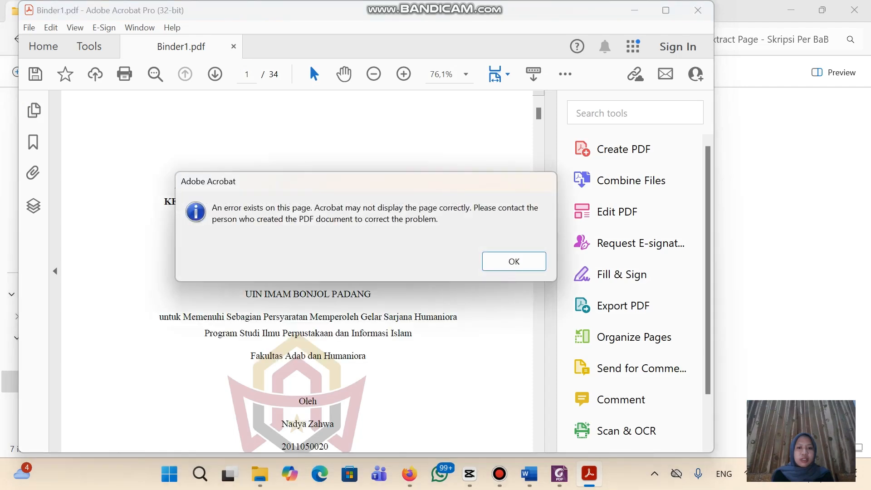
# Dismiss the page error message and bring up the Save as PDF dialog for Binder1.pdf
pyautogui.press('Return')
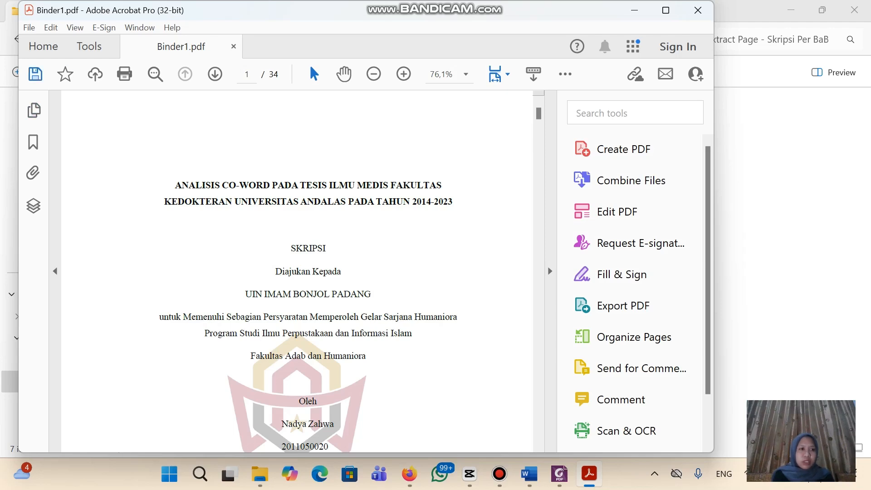
pyautogui.hotkey('ctrl', 's')
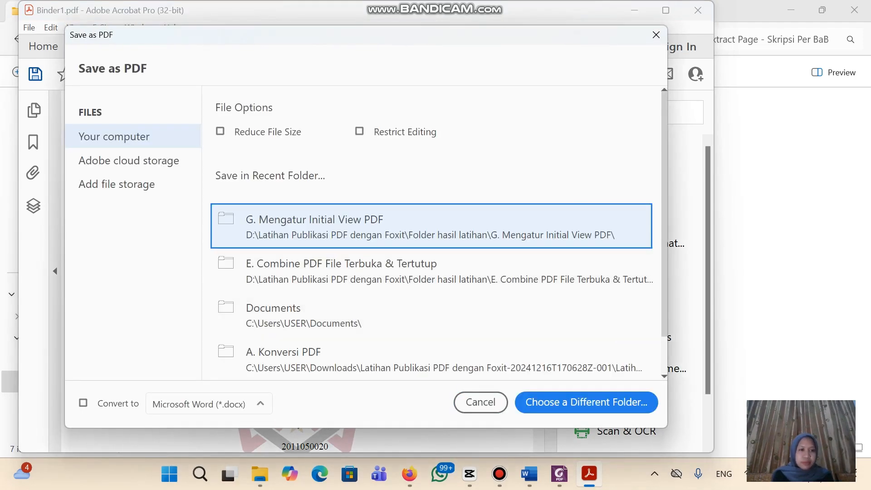
# Pick the E. Combine PDF File Terbuka & Tertutup recent folder, then go to the Firefox repository page
pyautogui.scroll(-1, 299, 225)
pyautogui.scroll(1, 299, 224)
pyautogui.scroll(-1, 318, 272)
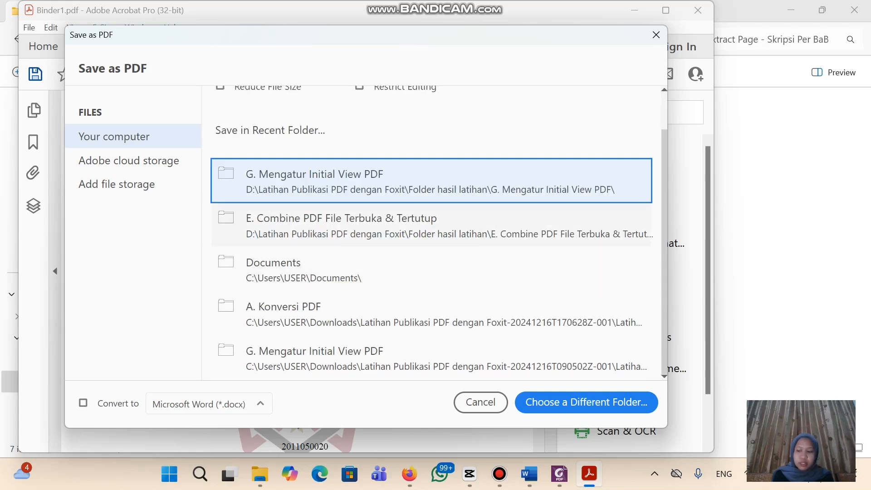
pyautogui.click(290, 229)
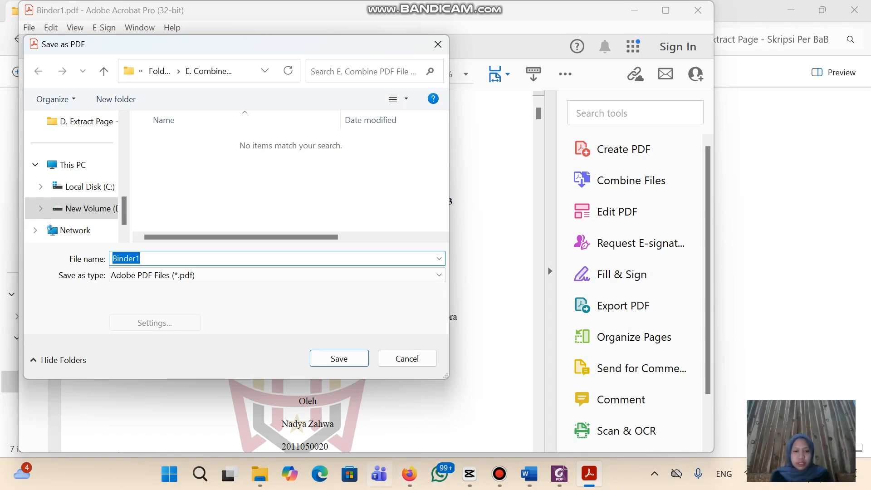
pyautogui.click(409, 474)
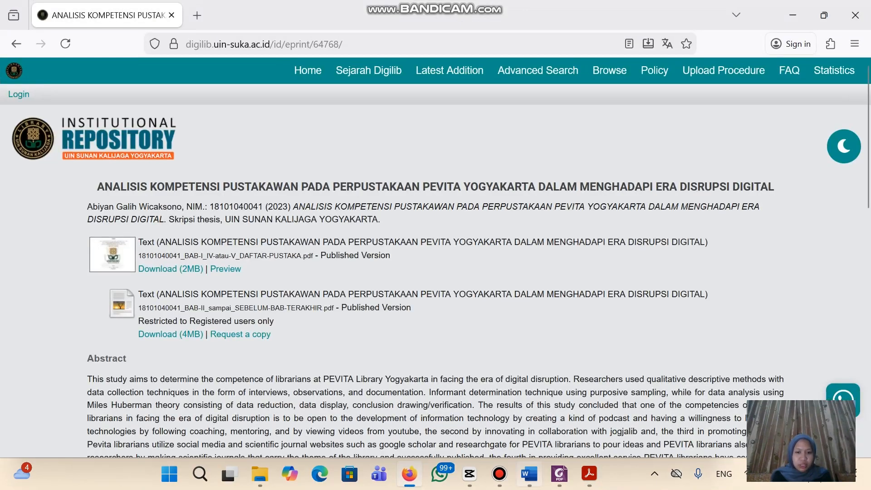
# Copy the student's NIM from the Word FULLTEXT title page and return to Acrobat's Save as PDF dialog
pyautogui.click(529, 473)
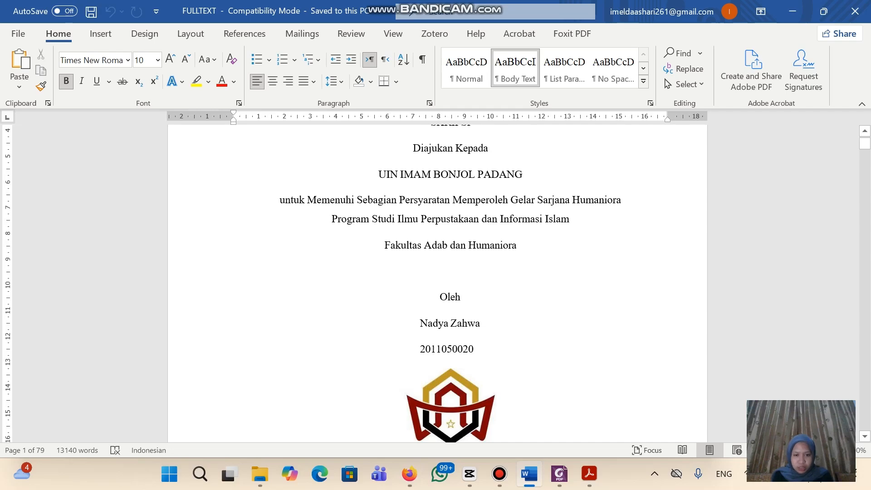
pyautogui.moveTo(420, 349); pyautogui.dragTo(479, 349)
pyautogui.hotkey('ctrl', 'c')
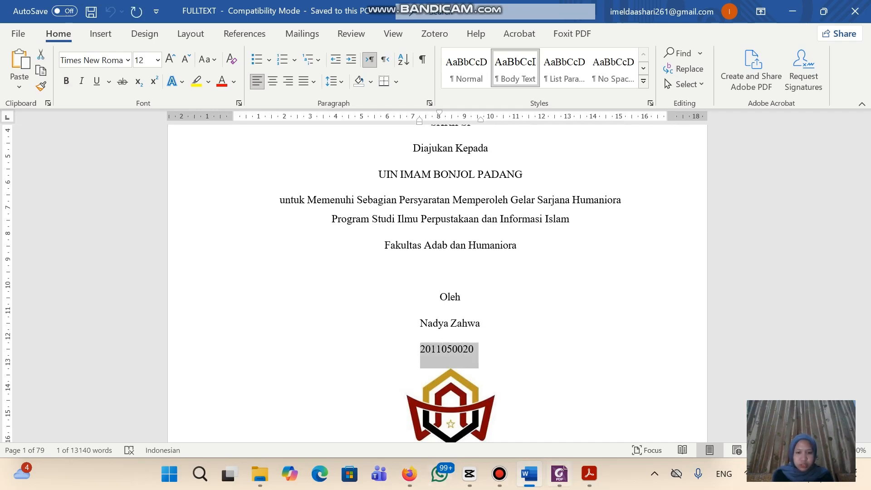
pyautogui.hotkey('alt', 'Tab')
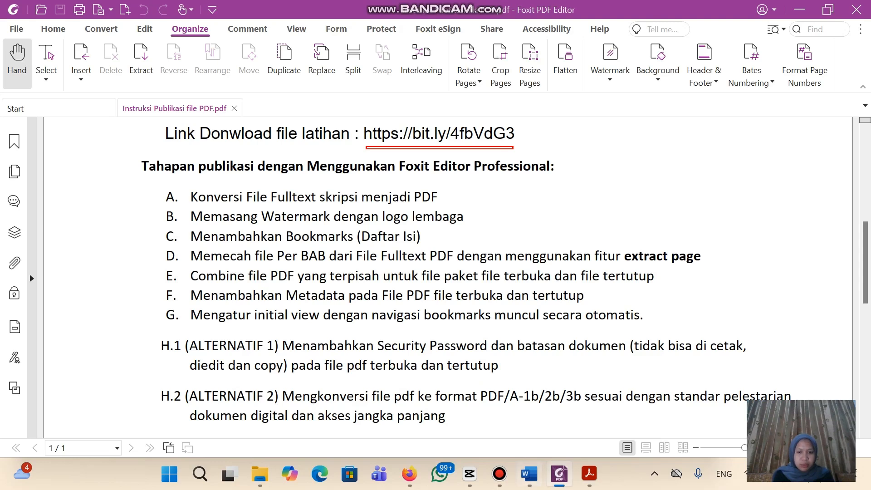
pyautogui.moveTo(470, 474)
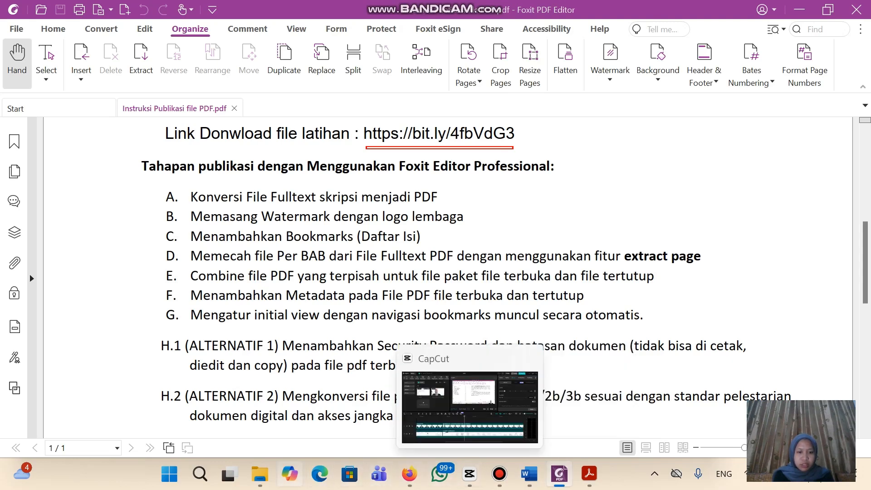
pyautogui.moveTo(260, 474)
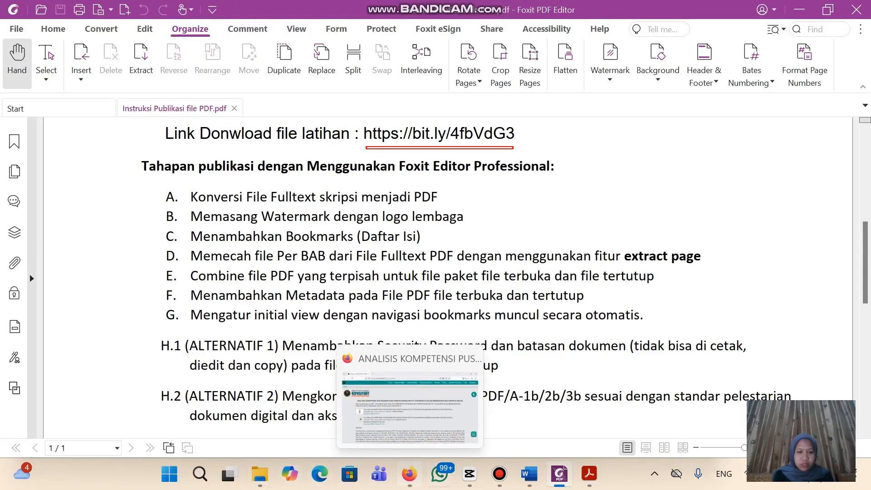
pyautogui.moveTo(589, 473)
pyautogui.click(590, 404)
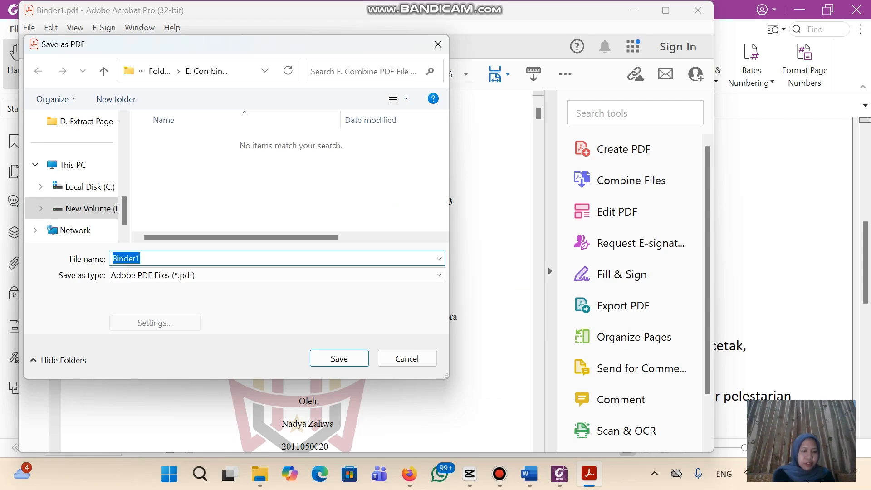
# Paste the NIM as the file name and select the repository's _BAB-I_IV-atau-V_DAFTAR-PUSTAKA suffix
pyautogui.hotkey('ctrl', 'v')
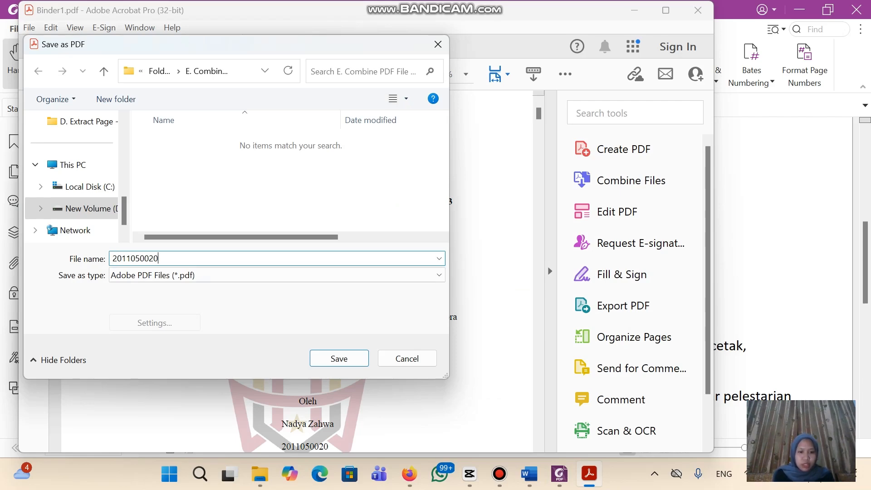
pyautogui.click(409, 474)
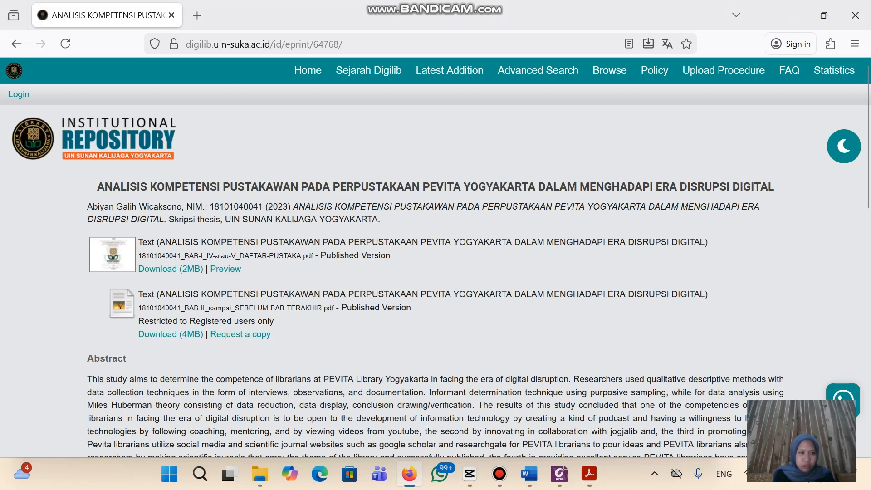
pyautogui.moveTo(198, 256); pyautogui.dragTo(392, 255)
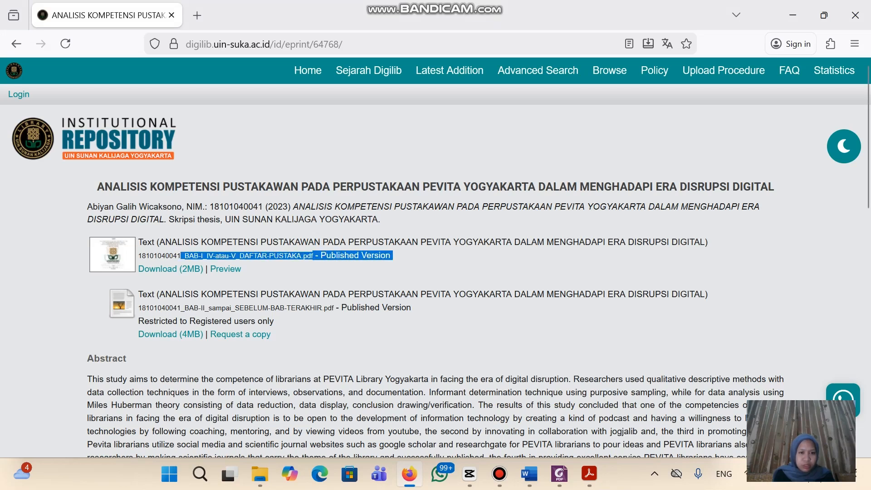
pyautogui.click(392, 256)
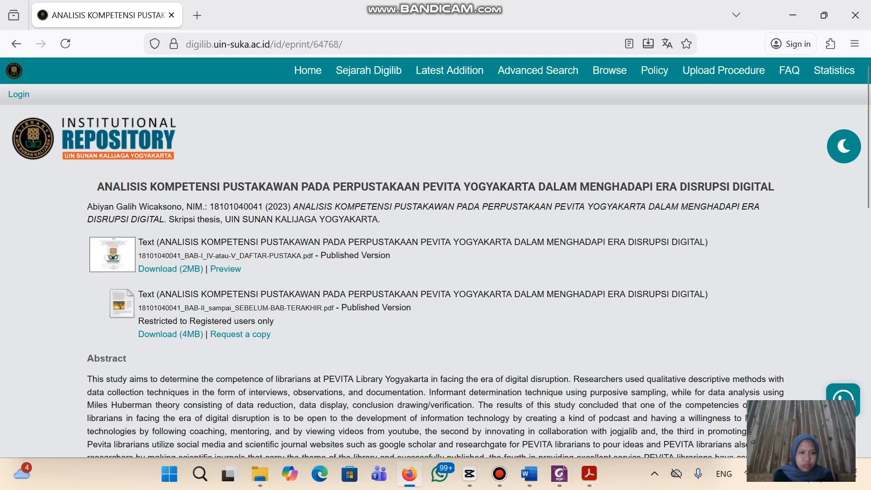
pyautogui.moveTo(193, 256); pyautogui.dragTo(312, 256)
pyautogui.hotkey('ctrl', 'c')
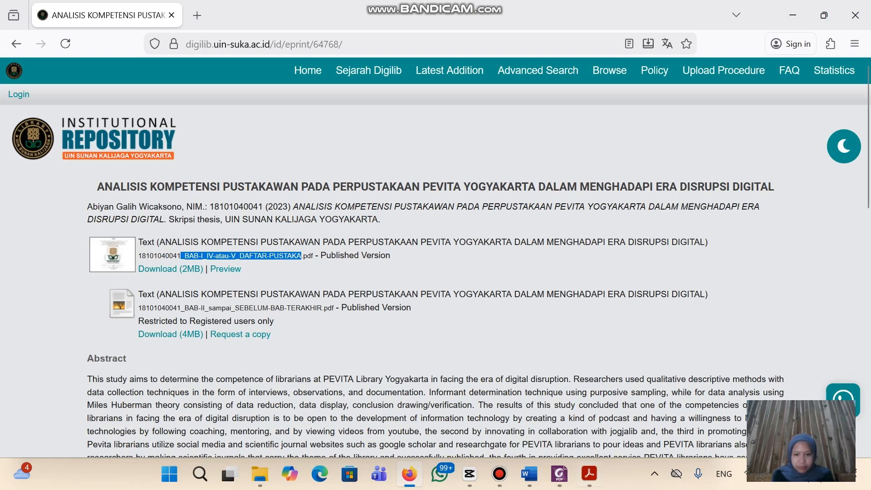
pyautogui.moveTo(589, 474)
pyautogui.click(589, 408)
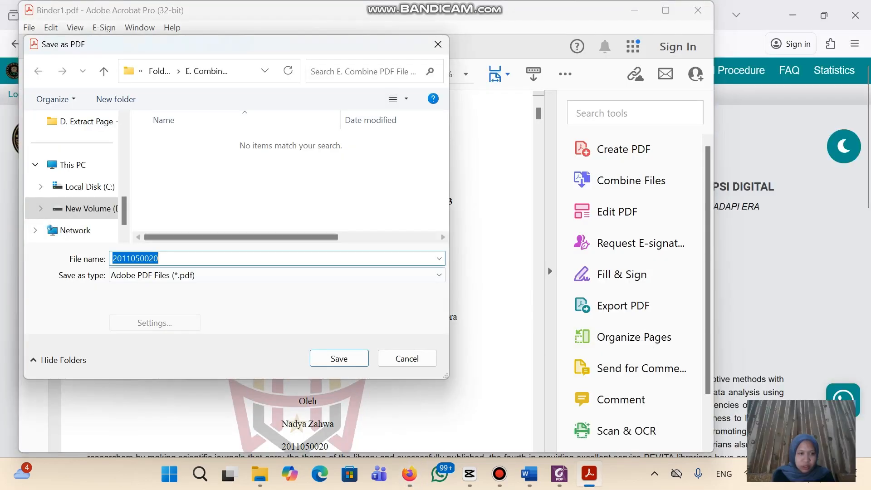
# Append _BAB-I_IV-atau-V_DAFTAR-PUSTAKA to the NIM and browse to D: > Folder hasil latihan > E. Combine
pyautogui.press('End')
pyautogui.hotkey('ctrl', 'v')
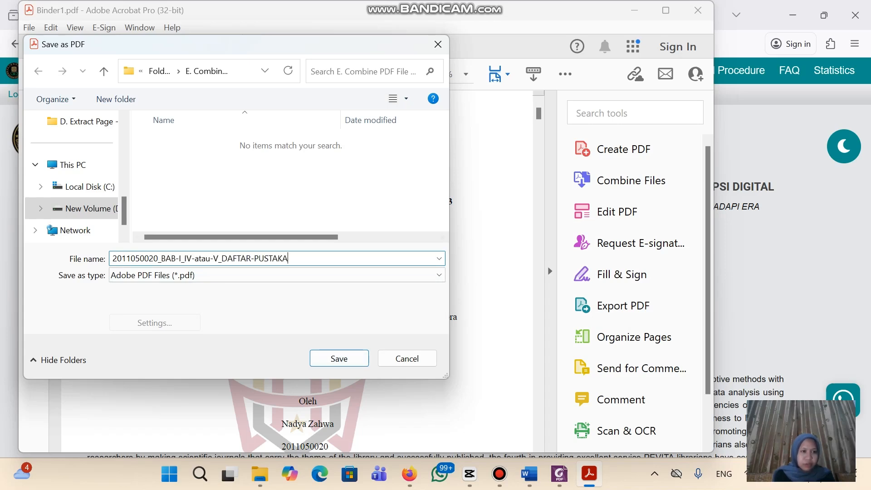
pyautogui.click(46, 209)
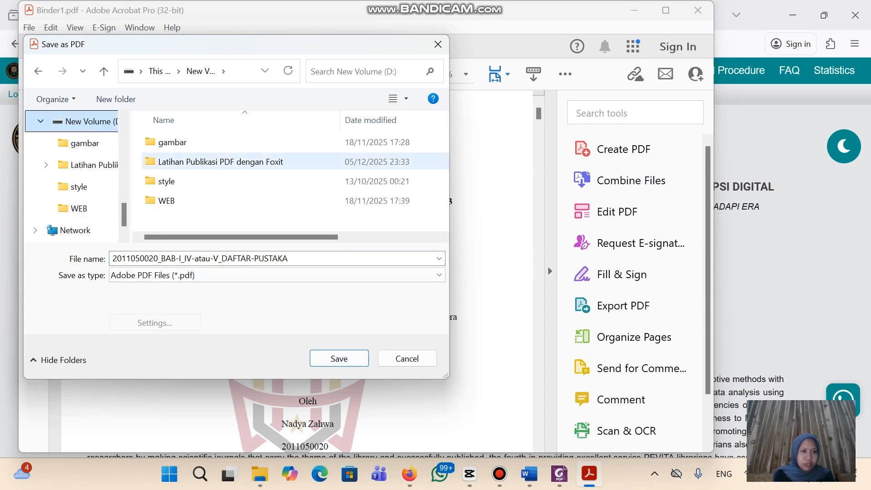
pyautogui.doubleClick(204, 163)
pyautogui.doubleClick(191, 142)
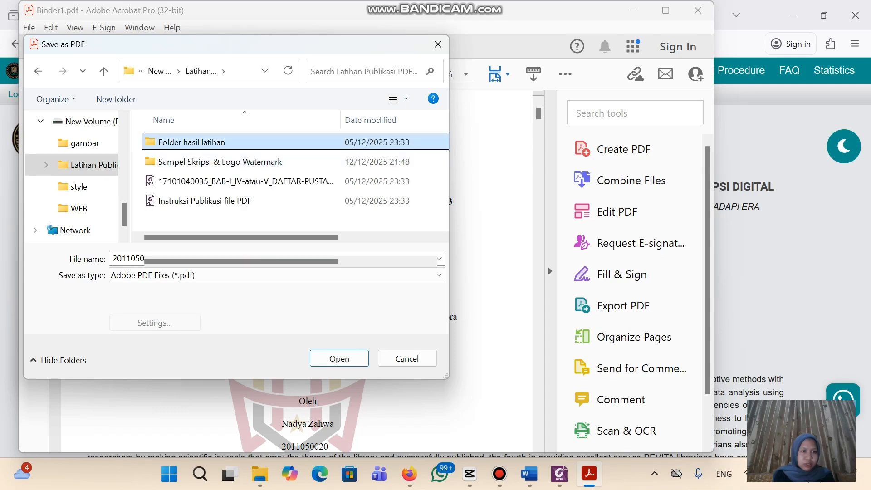
pyautogui.doubleClick(230, 221)
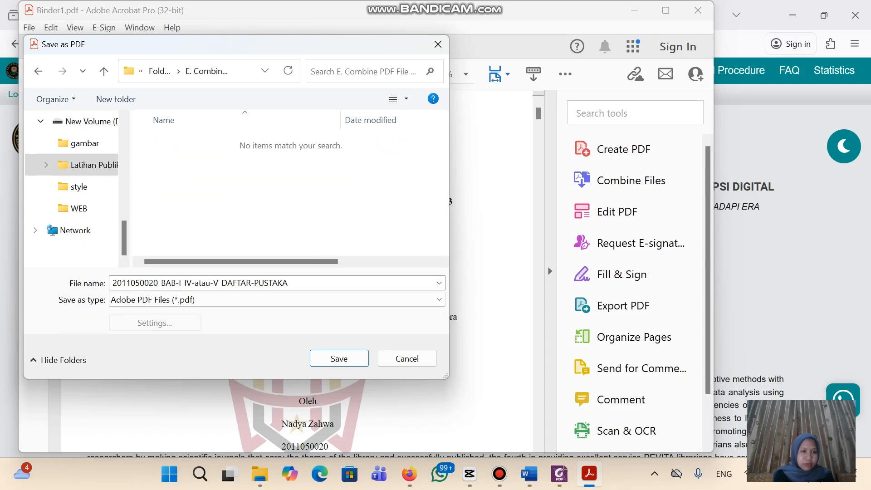
# Save the combined PDF there and close Acrobat
pyautogui.click(338, 359)
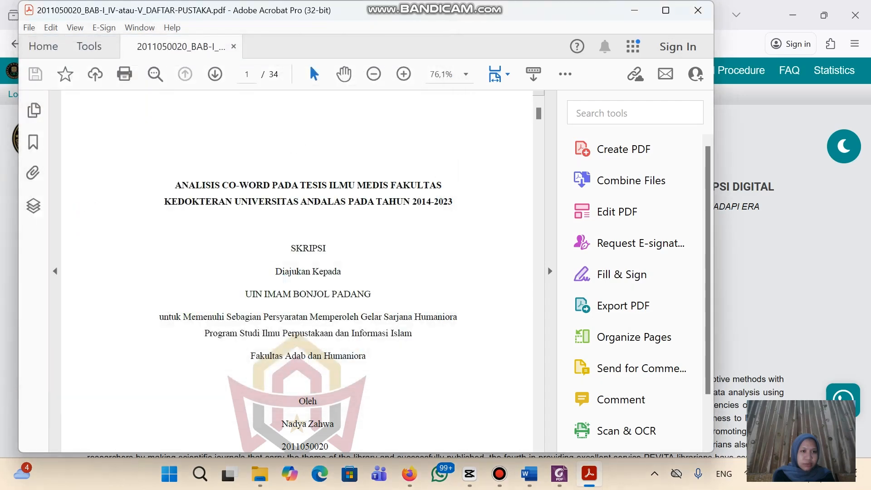
pyautogui.click(698, 10)
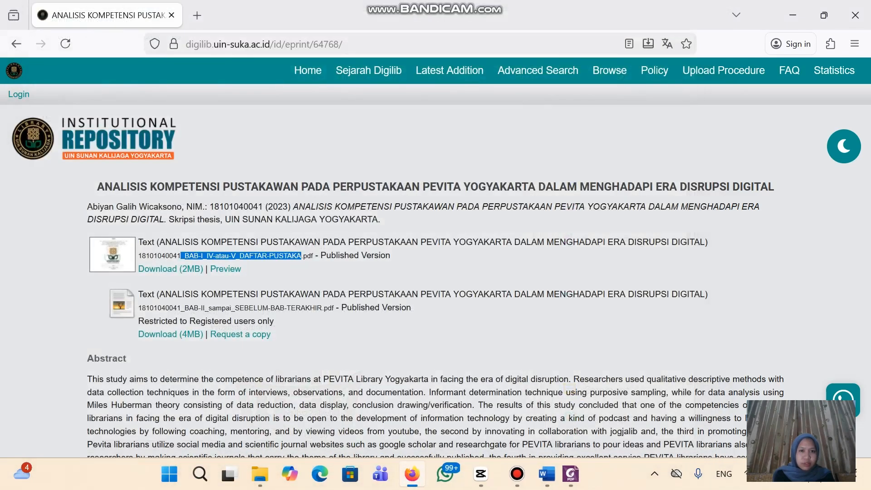
pyautogui.click(290, 474)
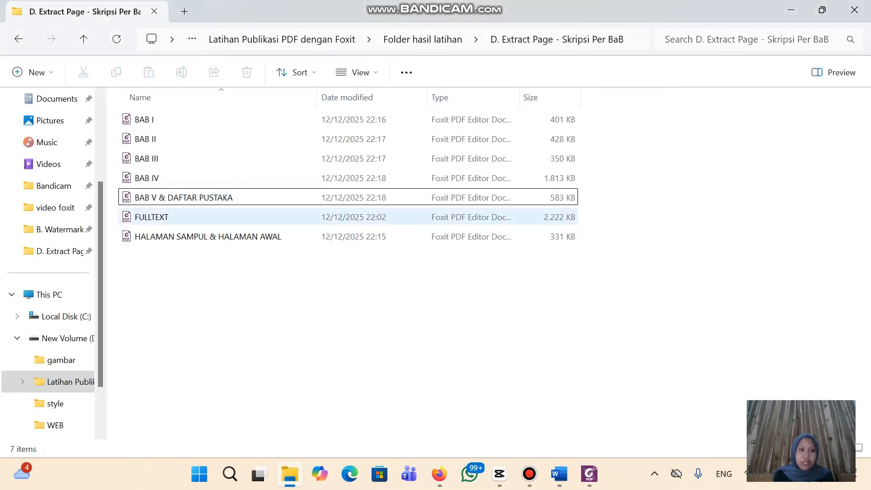
# Select BAB II through BAB IV and send them to Acrobat's Combine Files tool
pyautogui.click(195, 139)
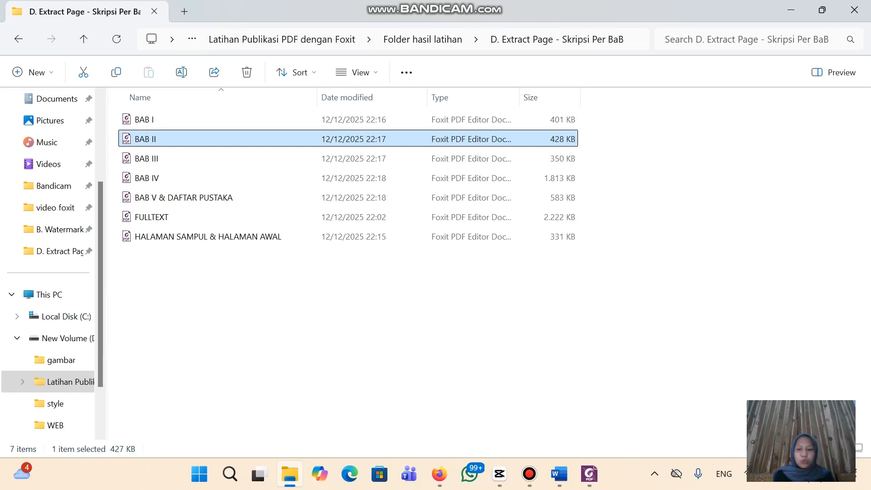
pyautogui.hotkey('shift', 'Down')
pyautogui.hotkey('shift', 'Down')
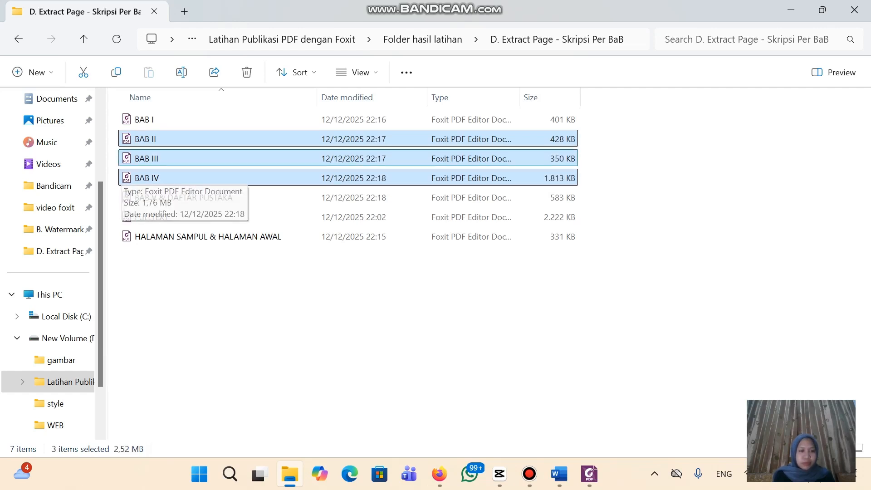
pyautogui.rightClick(240, 159)
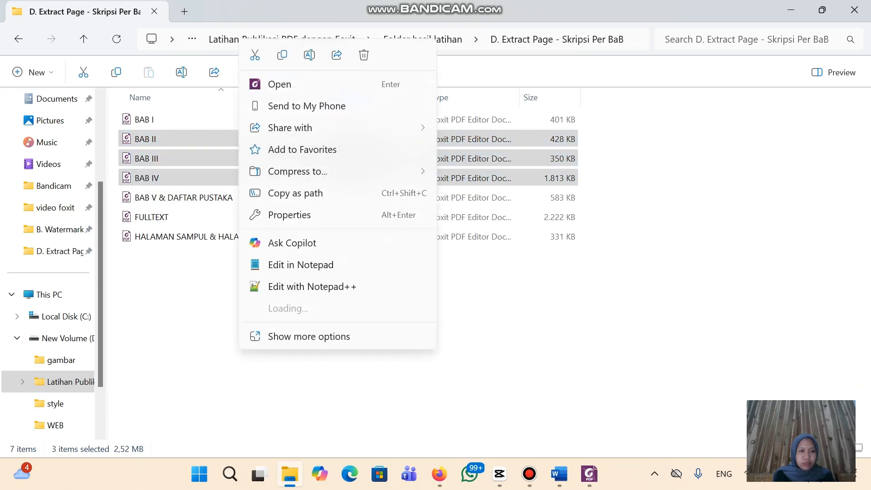
pyautogui.click(309, 336)
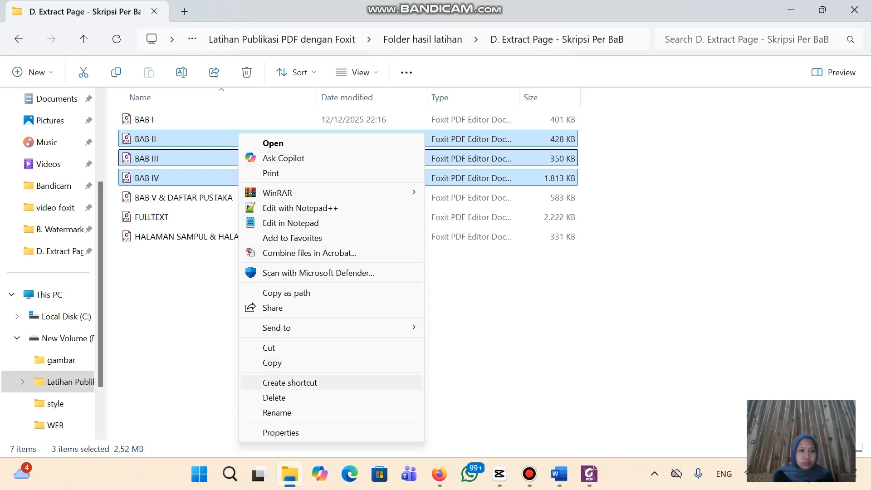
pyautogui.click(309, 253)
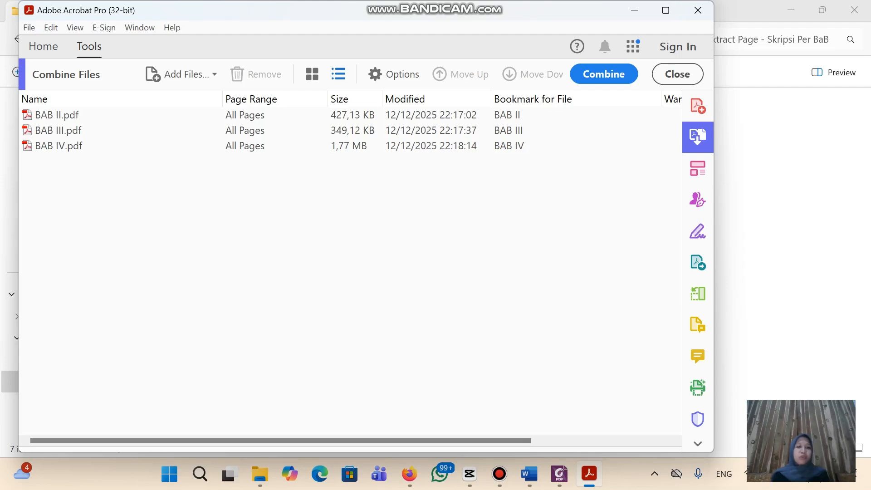
# Combine the three chapters into a 45-page Binder1.pdf and bring up its Save as PDF dialog
pyautogui.click(604, 74)
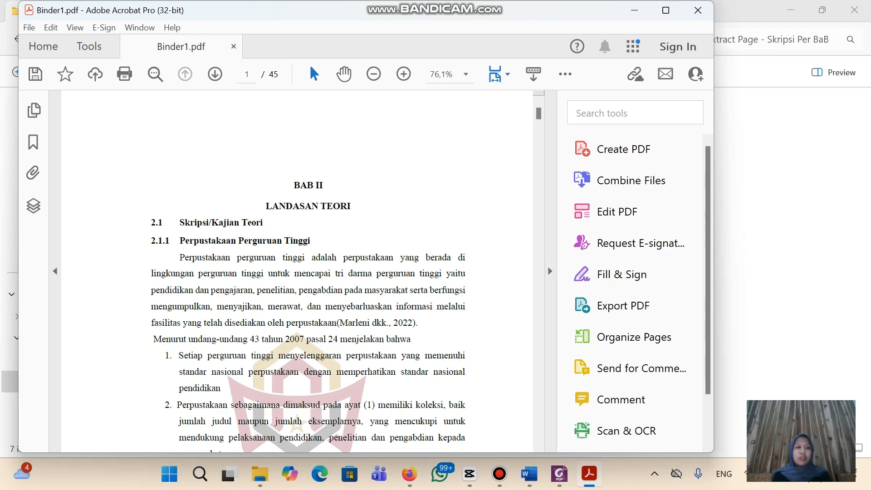
pyautogui.hotkey('ctrl', 's')
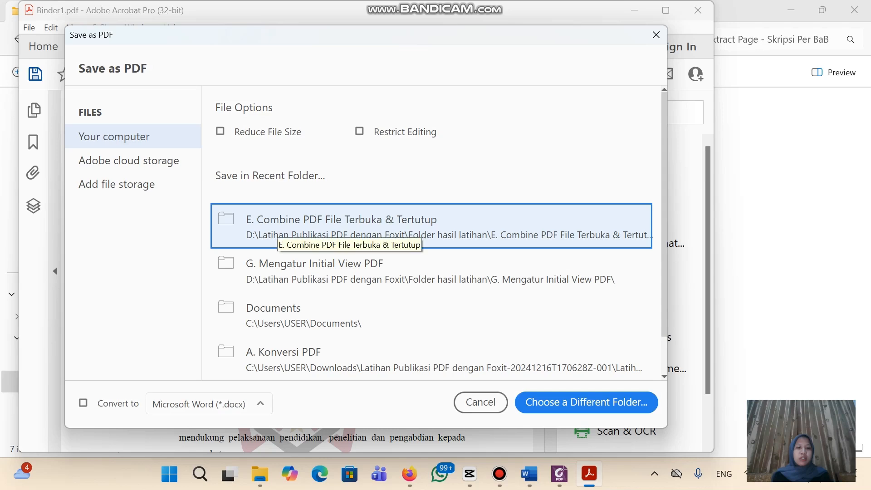
# Paste the student's NIM from the Word thesis as the file name
pyautogui.press('Escape')
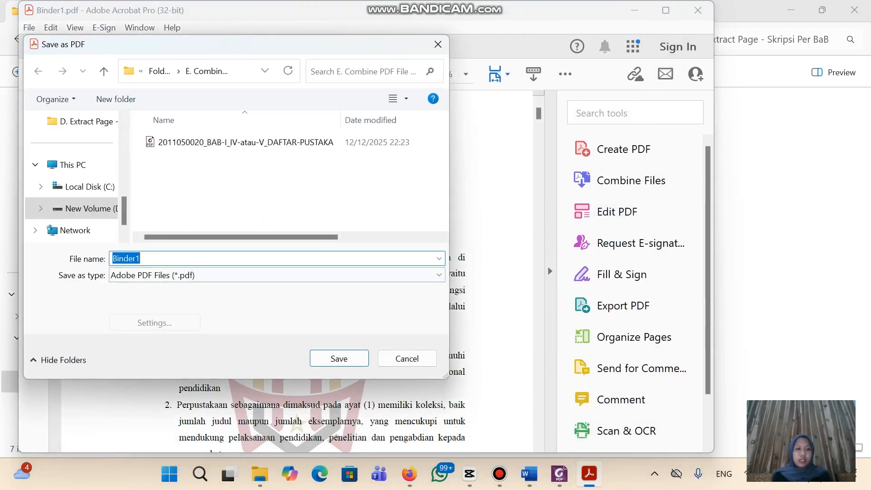
pyautogui.moveTo(529, 474)
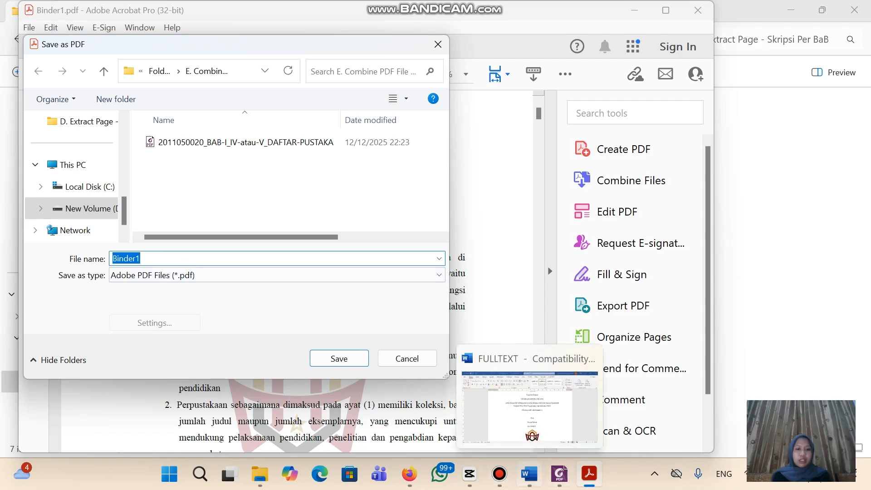
pyautogui.click(529, 473)
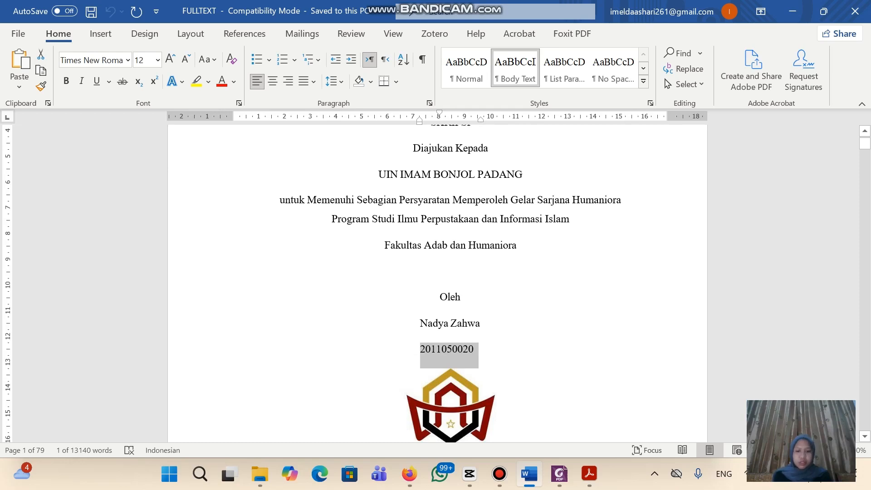
pyautogui.click(589, 473)
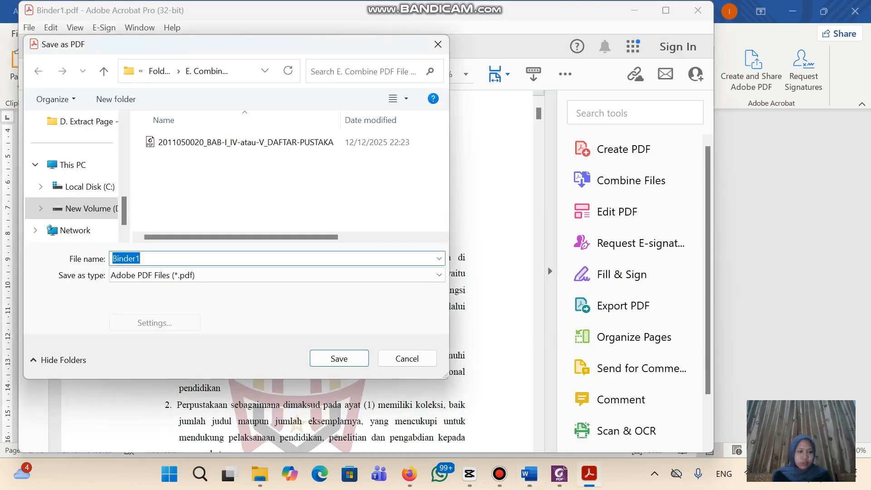
pyautogui.hotkey('ctrl', 'v')
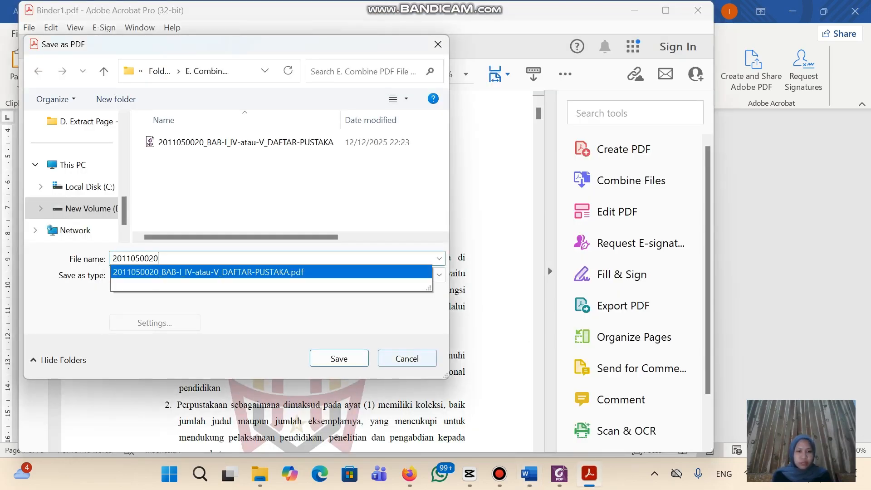
# Append the _BAB-II_sampai_SEBELUM-BAB-TERAKHIR suffix from the repository page, save, and close Acrobat
pyautogui.click(410, 474)
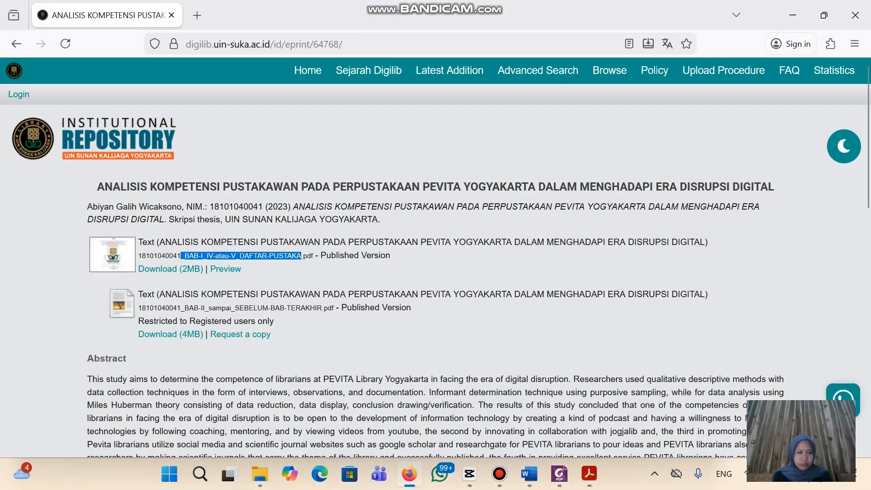
pyautogui.moveTo(181, 308); pyautogui.dragTo(322, 307)
pyautogui.hotkey('ctrl', 'c')
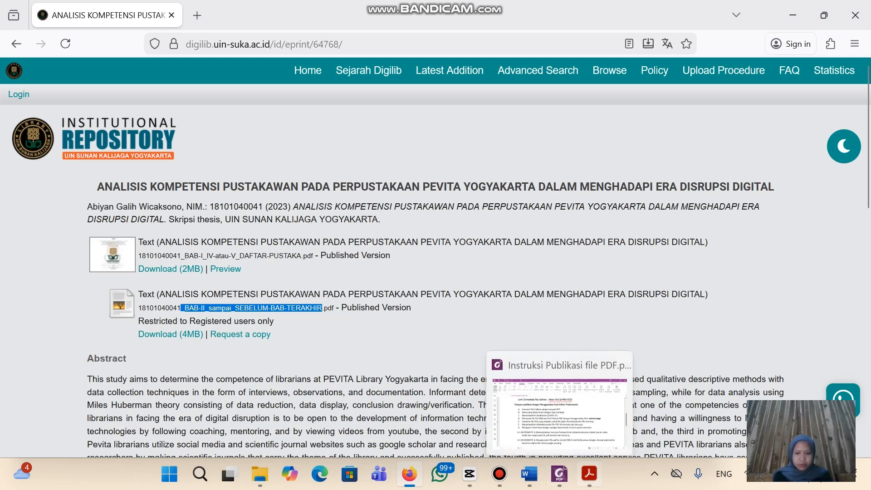
pyautogui.click(589, 474)
pyautogui.press('End')
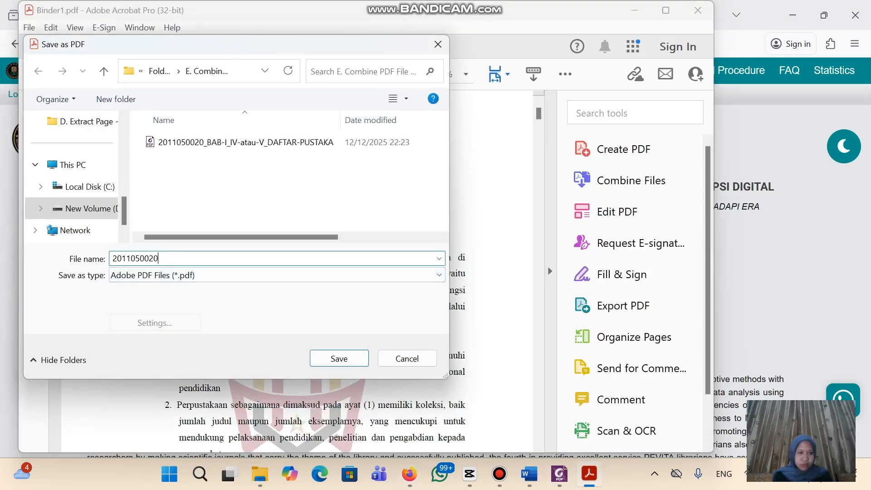
pyautogui.hotkey('ctrl', 'v')
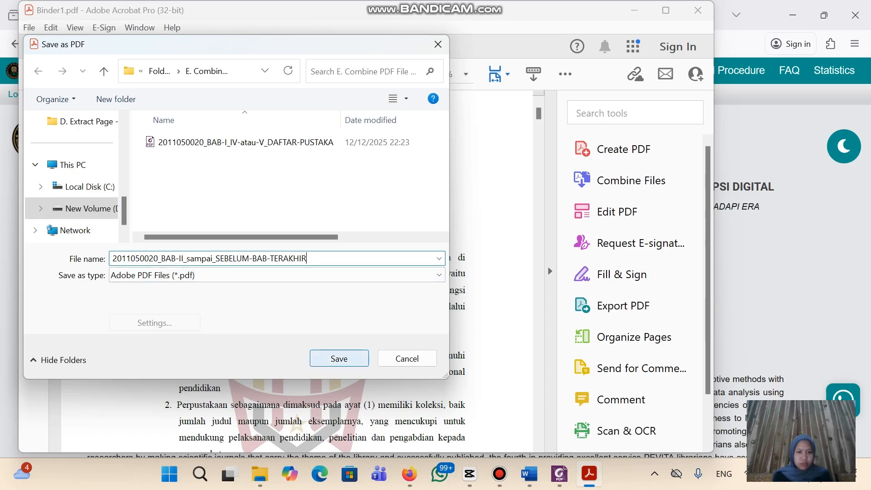
pyautogui.click(339, 359)
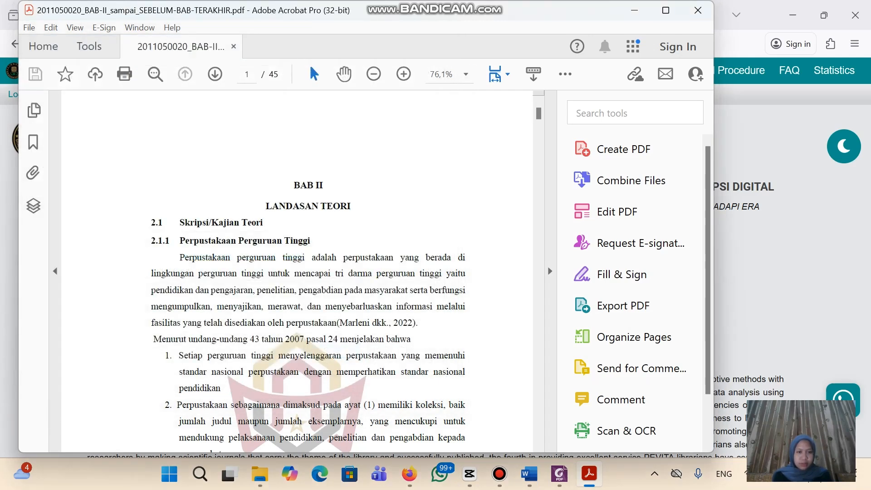
pyautogui.click(698, 10)
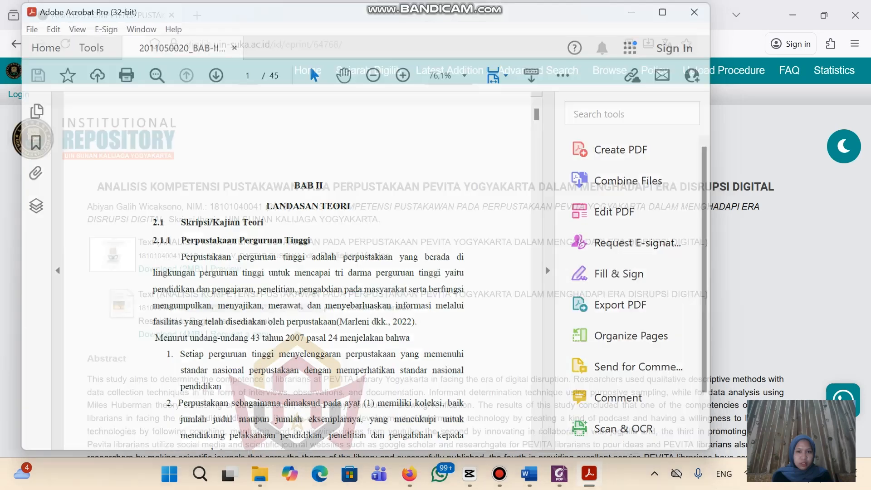
# Look through the E. Combine and F. Metadata folders and check the publication steps in Foxit
pyautogui.click(290, 474)
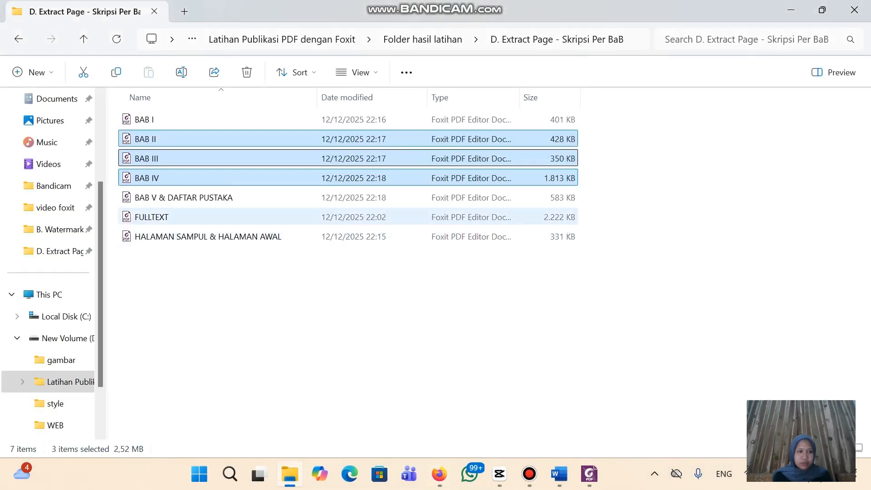
pyautogui.click(18, 39)
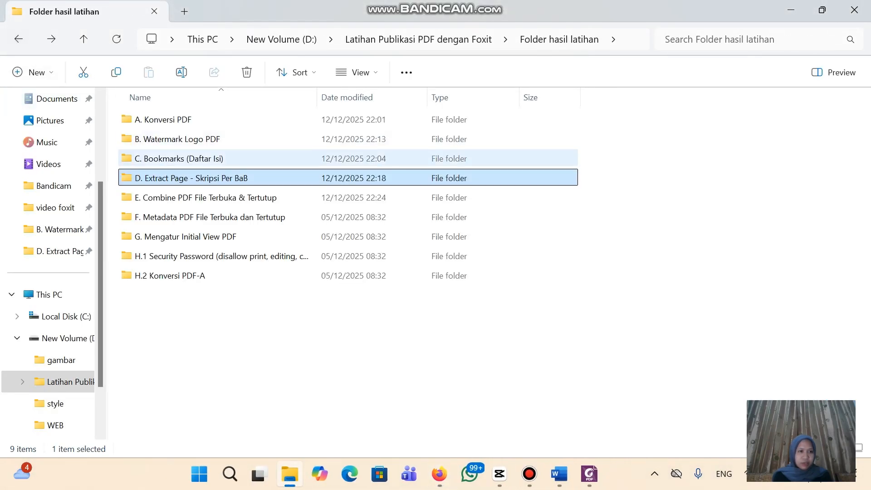
pyautogui.doubleClick(206, 198)
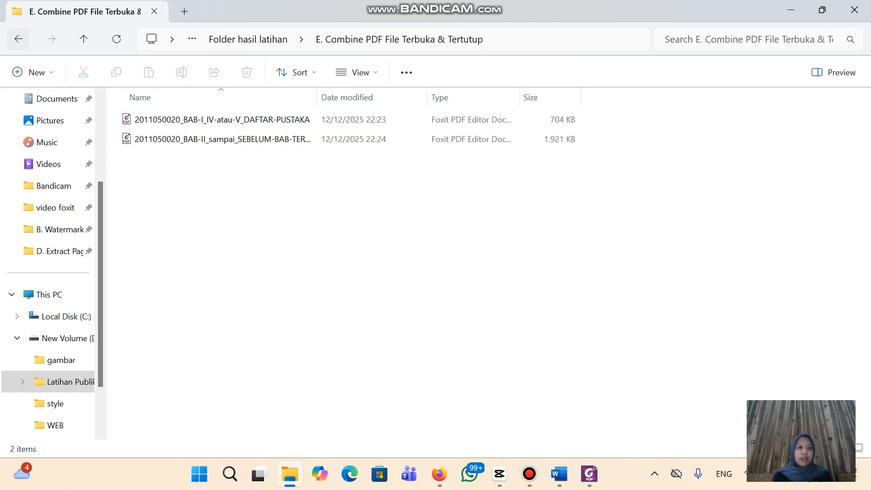
pyautogui.click(19, 38)
pyautogui.click(213, 218)
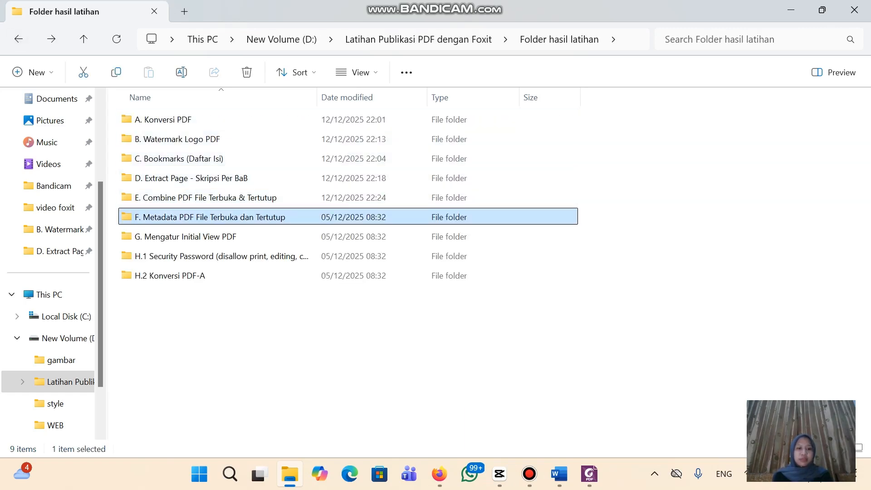
pyautogui.click(529, 473)
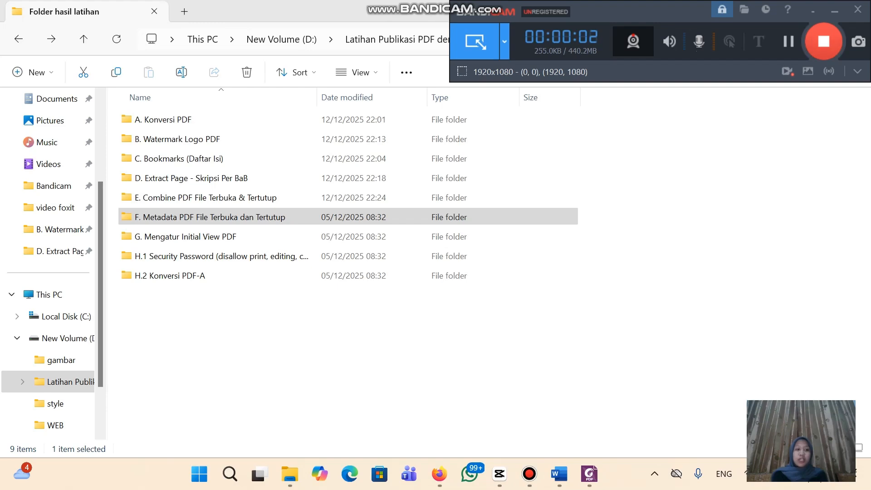
pyautogui.click(227, 217)
pyautogui.click(589, 474)
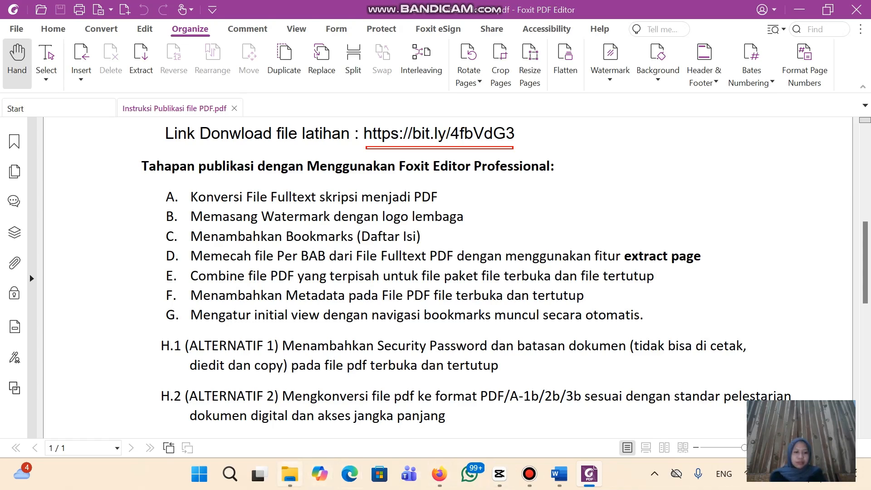
pyautogui.click(290, 474)
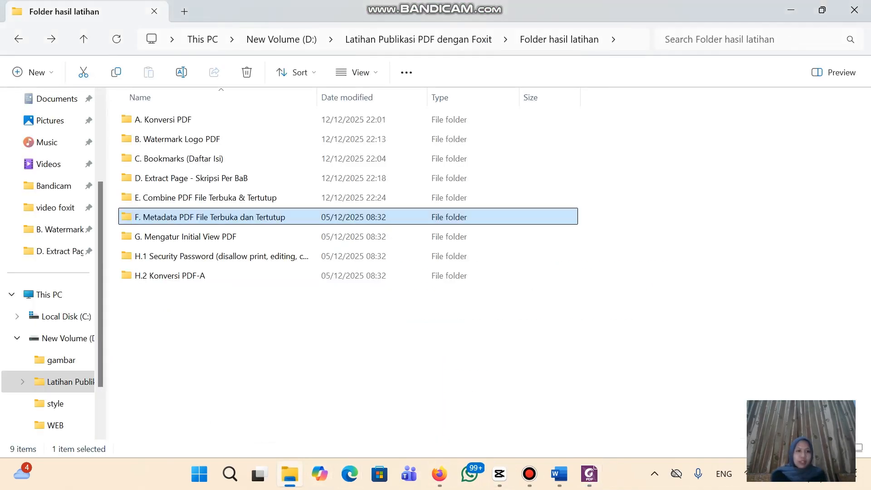
# Copy both combined PDFs from E. Combine and paste them into F. Metadata PDF File Terbuka dan Tertutup
pyautogui.click(206, 198)
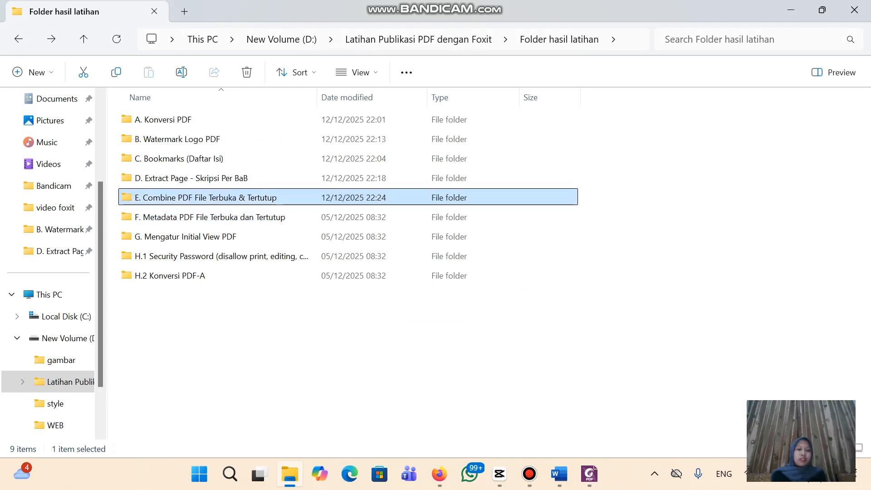
pyautogui.doubleClick(260, 198)
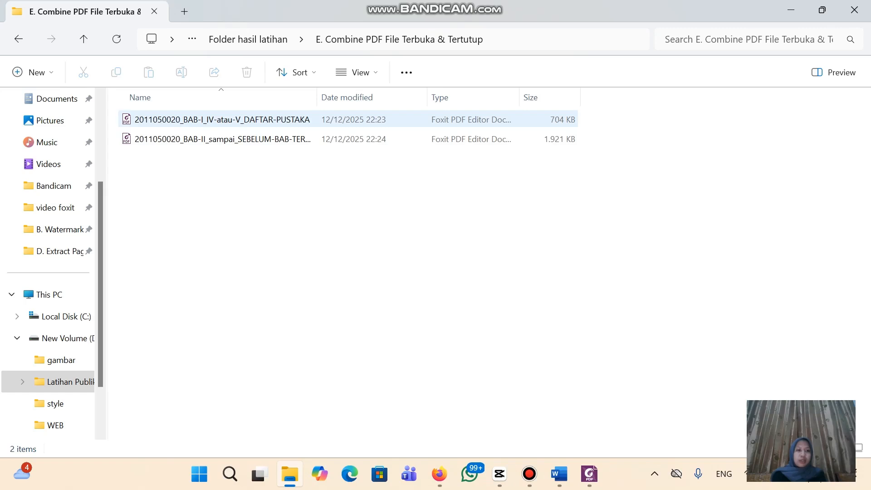
pyautogui.click(222, 120)
pyautogui.hotkey('ctrl', 'a')
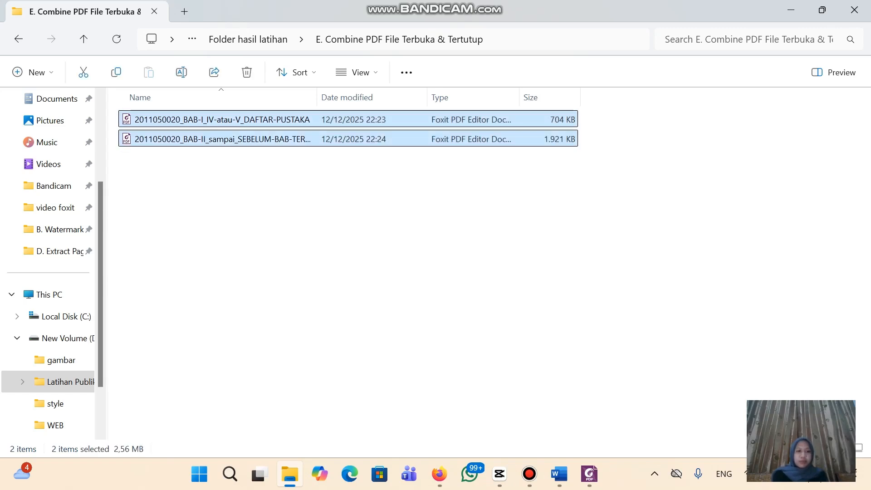
pyautogui.hotkey('ctrl', 'c')
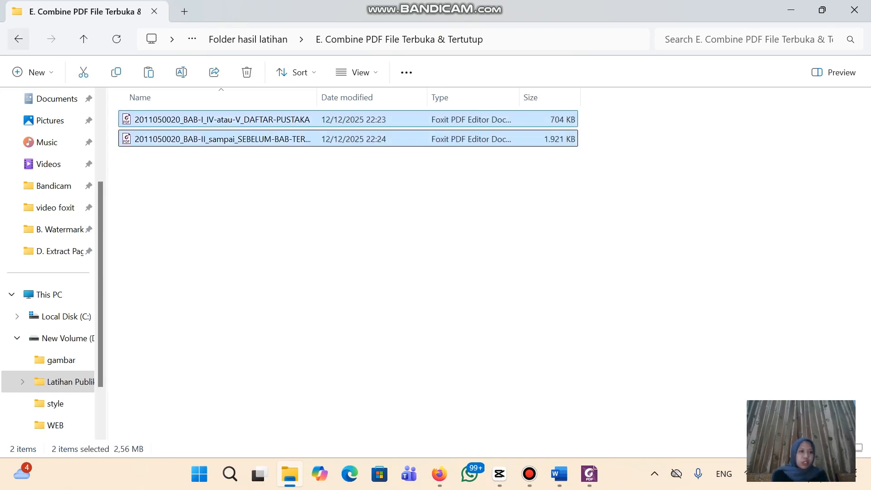
pyautogui.click(18, 39)
pyautogui.doubleClick(191, 216)
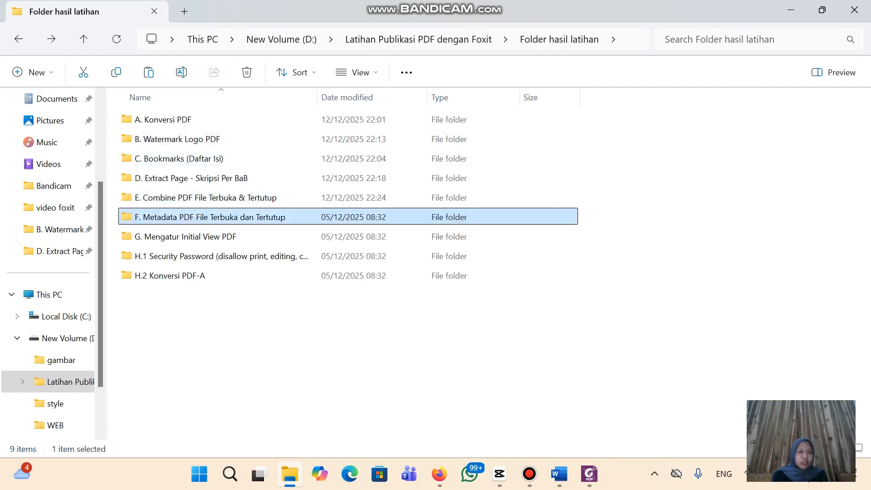
pyautogui.hotkey('ctrl', 'v')
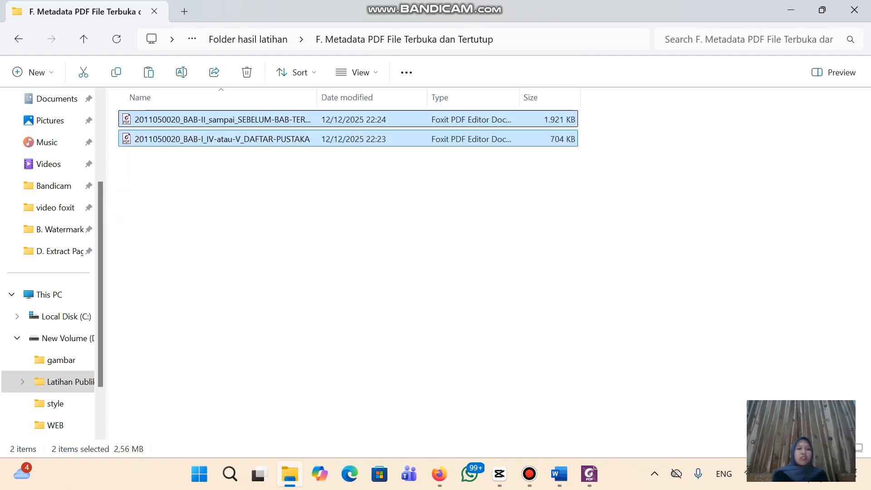
pyautogui.click(254, 217)
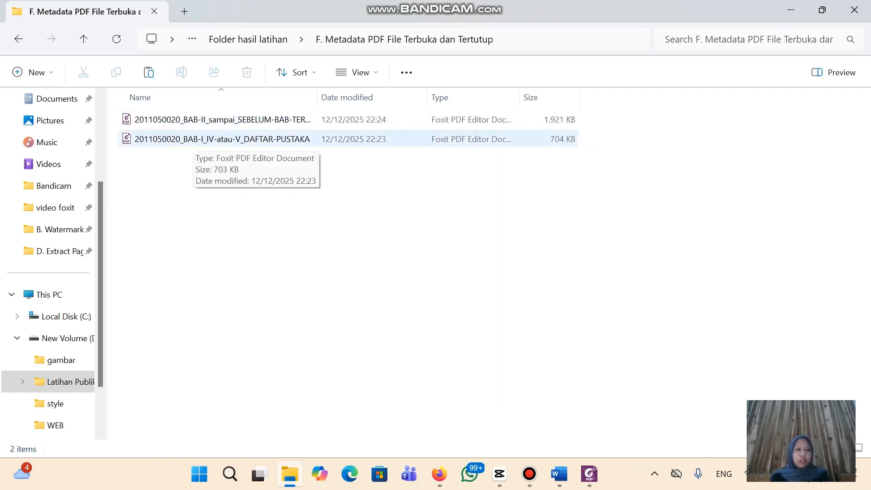
# Open the 34-page _BAB-I_IV-atau-V_DAFTAR-PUSTAKA PDF in Foxit and show File > Properties > Description
pyautogui.doubleClick(190, 139)
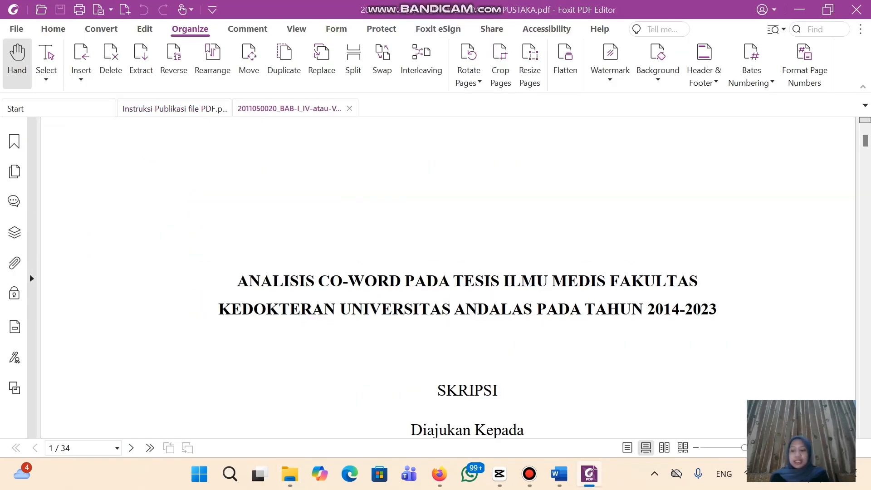
pyautogui.scroll(-8, 448, 277)
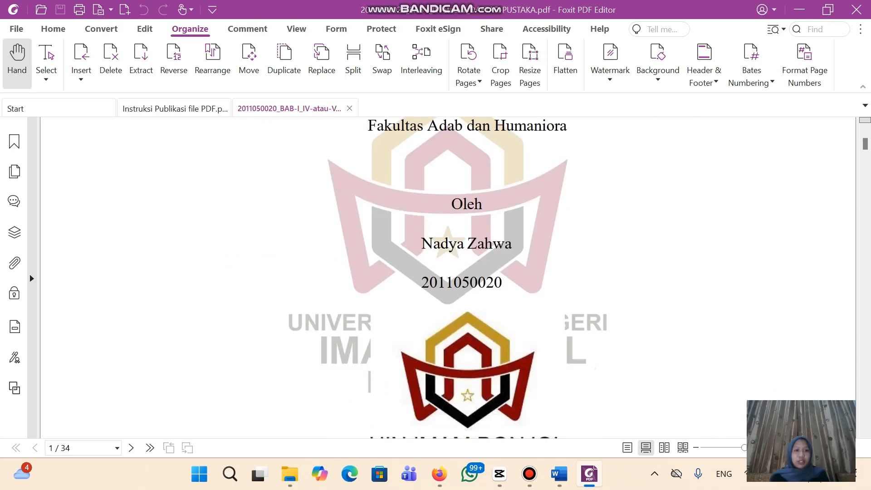
pyautogui.scroll(8, 448, 277)
pyautogui.scroll(-2, 448, 278)
pyautogui.scroll(2, 449, 278)
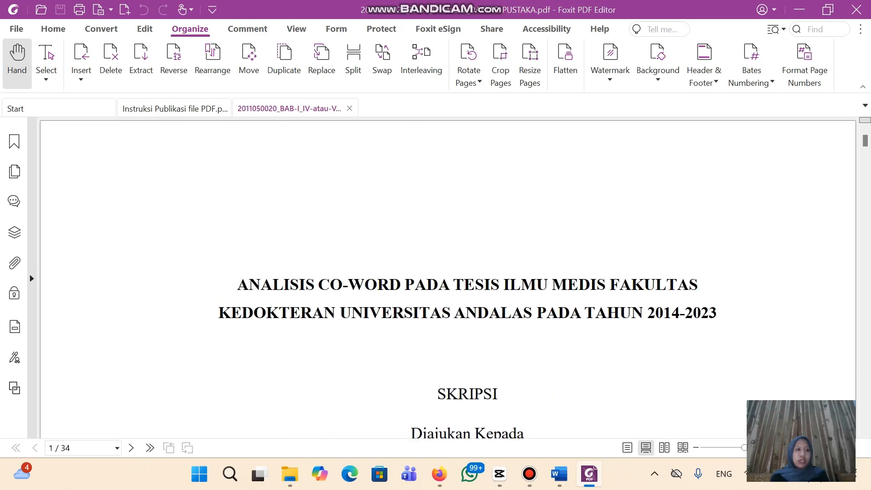
pyautogui.click(16, 29)
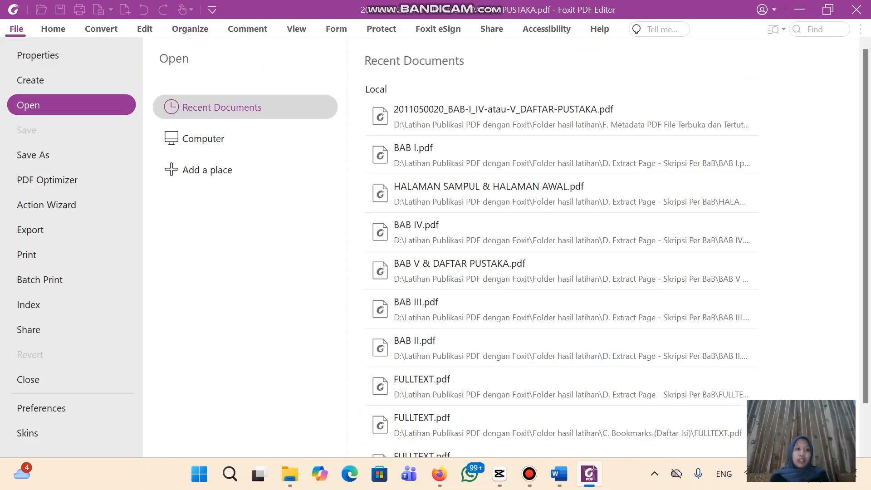
pyautogui.click(38, 55)
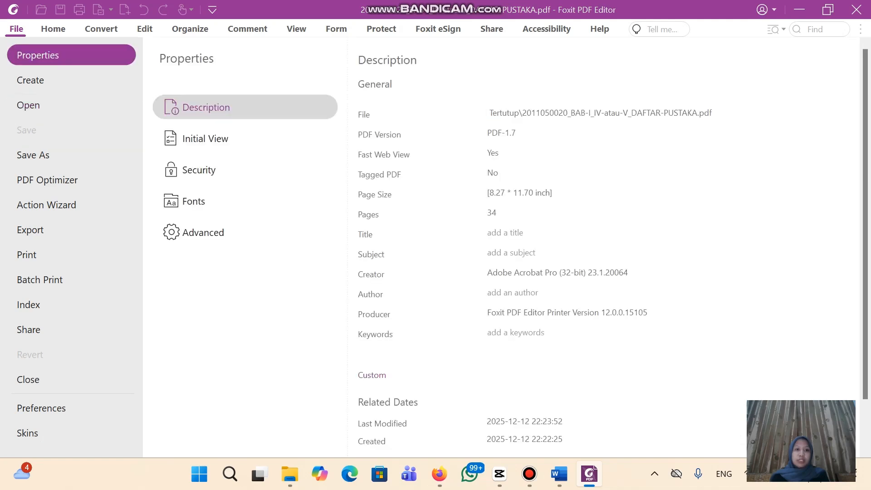
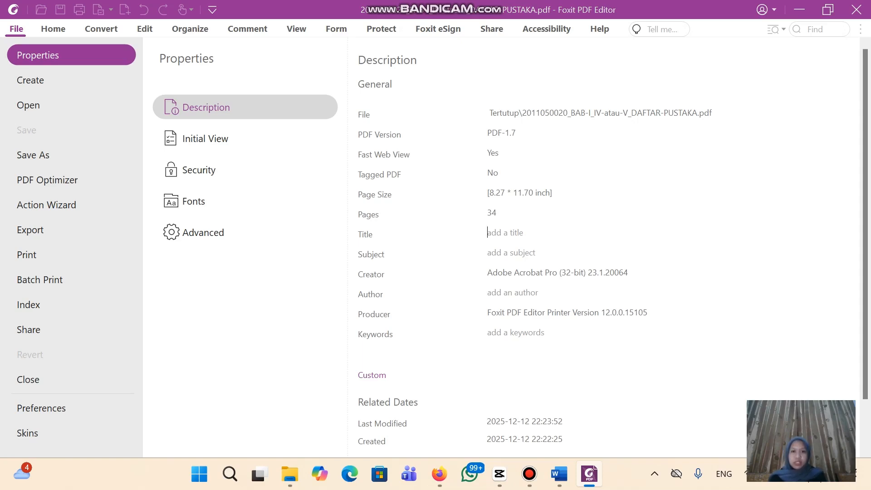
# Copy the thesis title from the Word document and paste it into the PDF's Title field
pyautogui.click(505, 233)
pyautogui.click(559, 474)
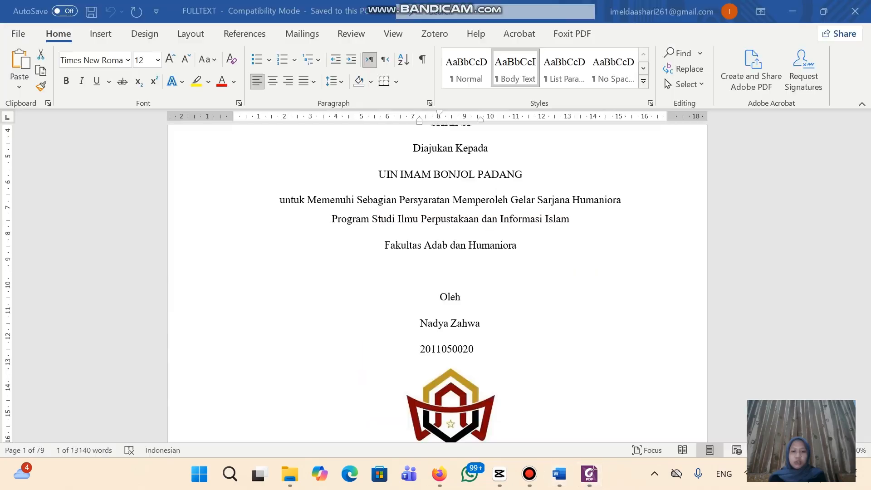
pyautogui.scroll(4, 437, 291)
pyautogui.scroll(-1, 438, 291)
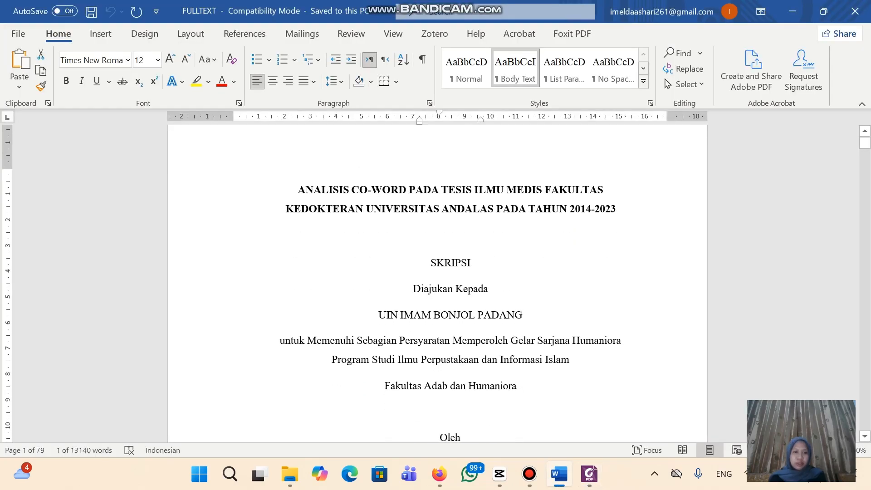
pyautogui.moveTo(298, 190); pyautogui.dragTo(306, 189)
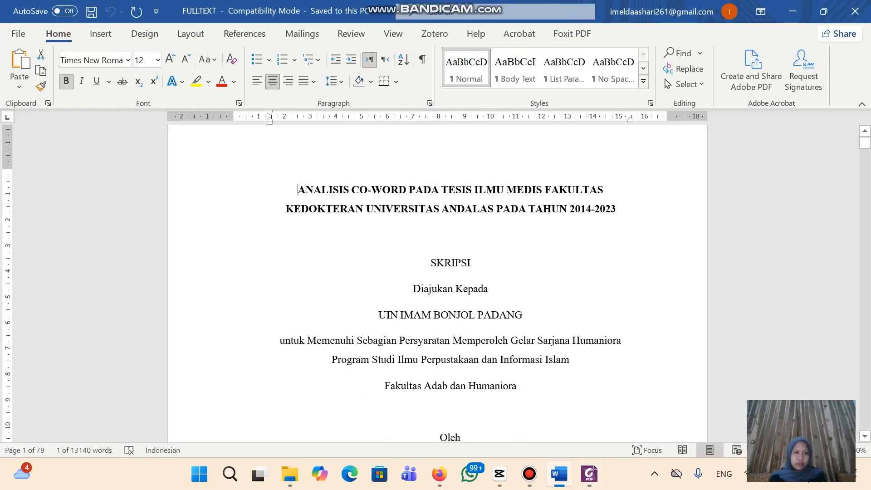
pyautogui.doubleClick(299, 189)
pyautogui.click(299, 190)
pyautogui.doubleClick(317, 190)
pyautogui.click(299, 190)
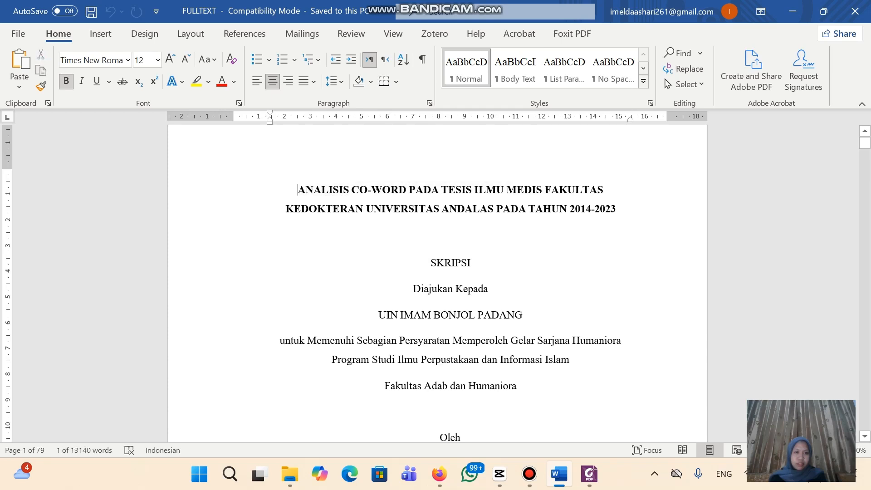
pyautogui.moveTo(298, 190); pyautogui.dragTo(619, 209)
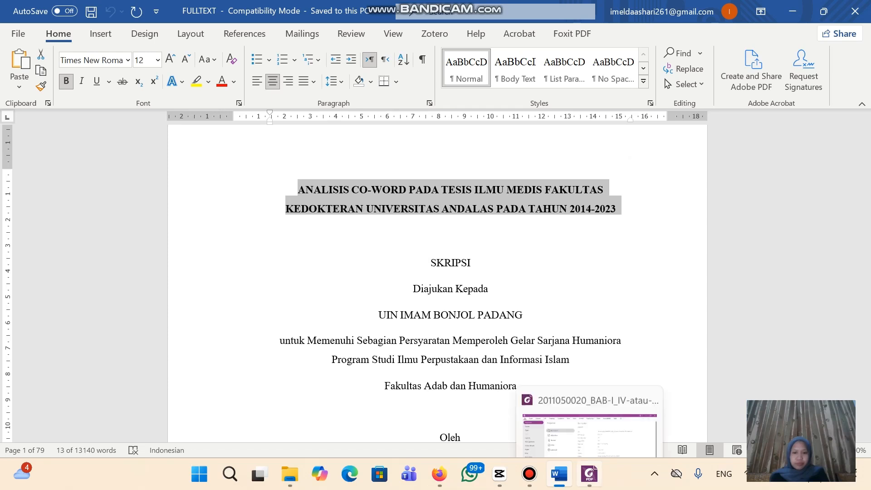
pyautogui.click(590, 474)
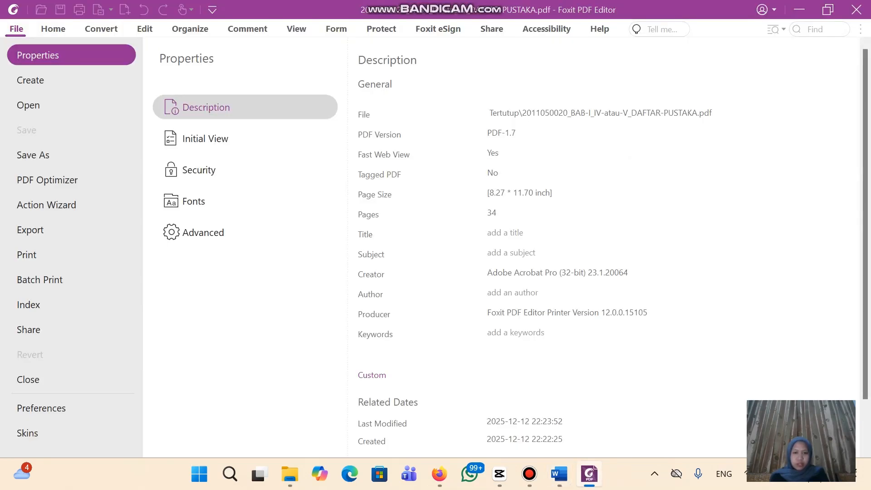
pyautogui.click(505, 232)
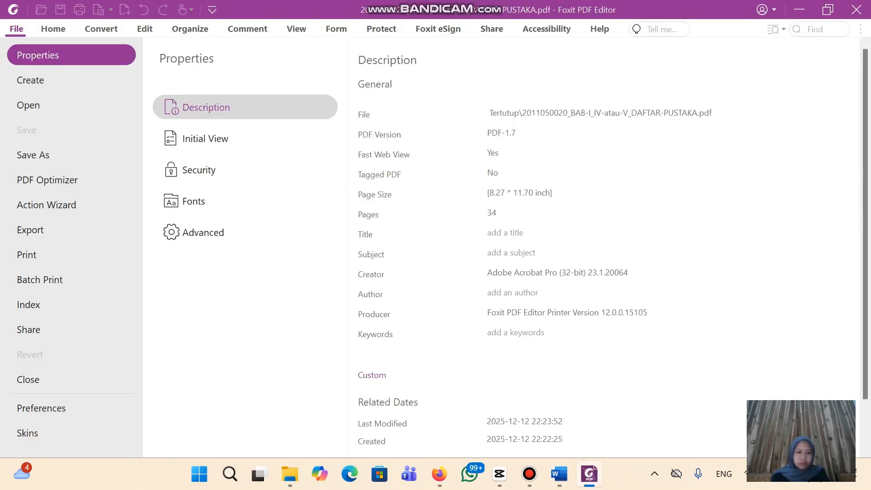
pyautogui.write('ANALISIS CO-WORD PADA TESIS ILMU MEDIS FAKULTAS')
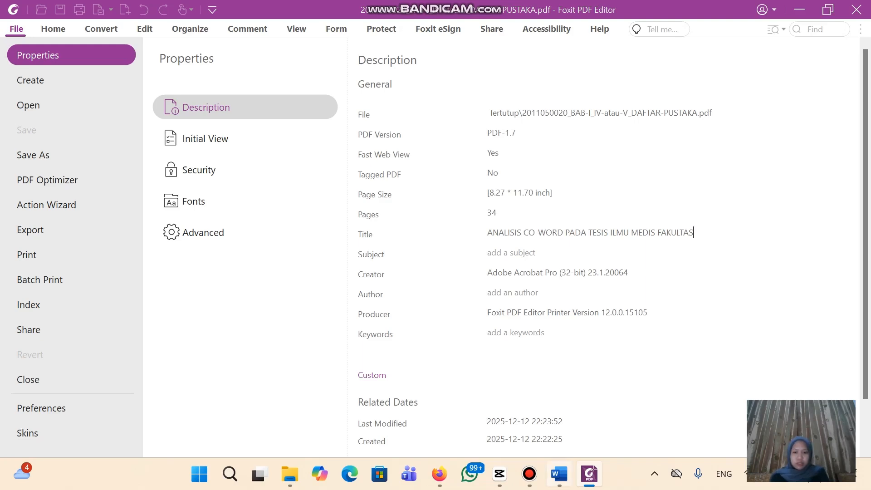
# Append the second title line, ending in 'TAHUN 2014-2023', to Title and check the result
pyautogui.click(560, 474)
pyautogui.click(348, 208)
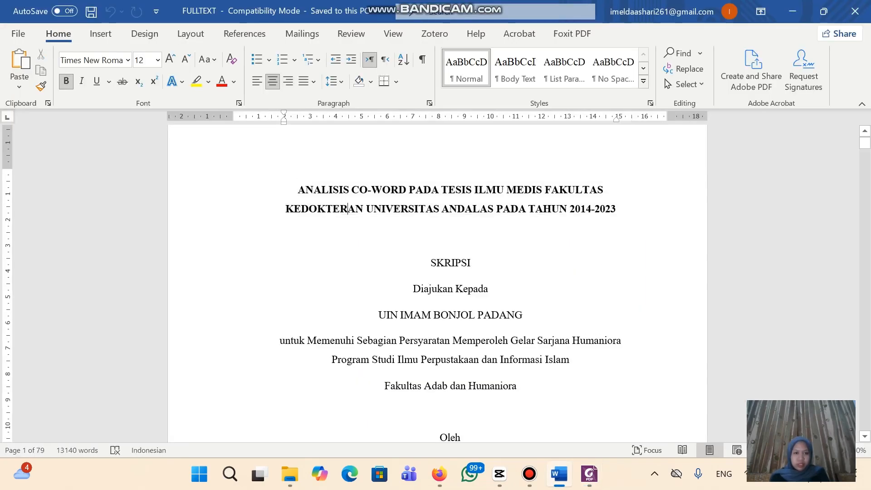
pyautogui.moveTo(286, 209); pyautogui.dragTo(621, 209)
pyautogui.hotkey('ctrl', 'c')
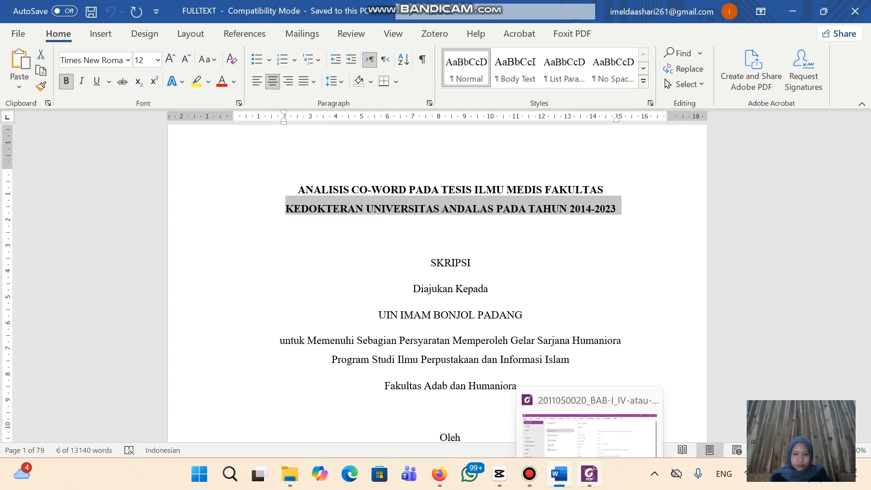
pyautogui.click(589, 473)
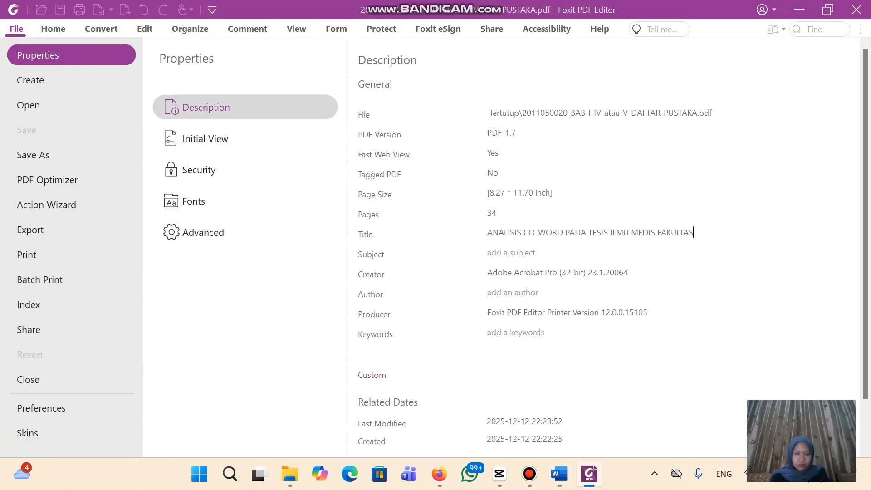
pyautogui.hotkey('ctrl', 'v')
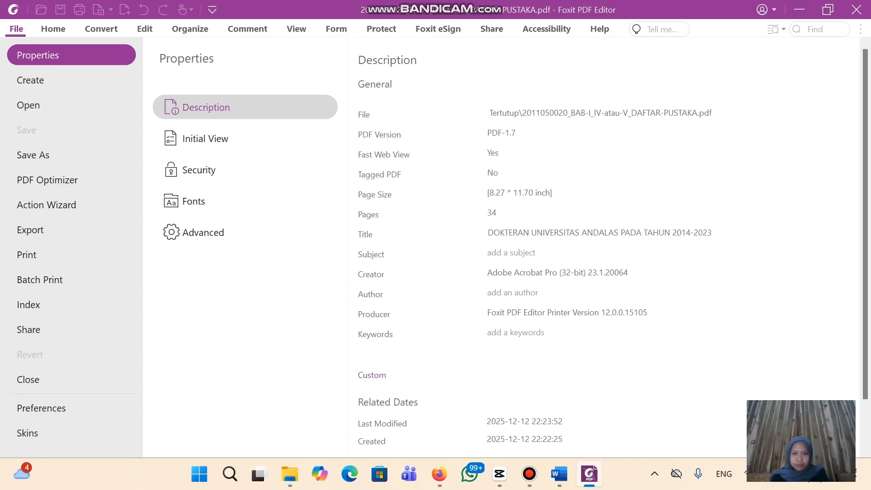
pyautogui.click(529, 232)
pyautogui.press('Left')
pyautogui.press('Left')
pyautogui.press('Left')
pyautogui.press('Left')
pyautogui.press('Left')
pyautogui.press('Left')
pyautogui.press('Left')
pyautogui.press('Left')
pyautogui.press('Left')
pyautogui.press('Left')
pyautogui.press('Left')
pyautogui.press('Left')
pyautogui.press('Left')
pyautogui.press('Left')
pyautogui.press('Left')
pyautogui.press('Left')
pyautogui.press('Left')
pyautogui.press('Left')
pyautogui.press('Left')
pyautogui.press('Left')
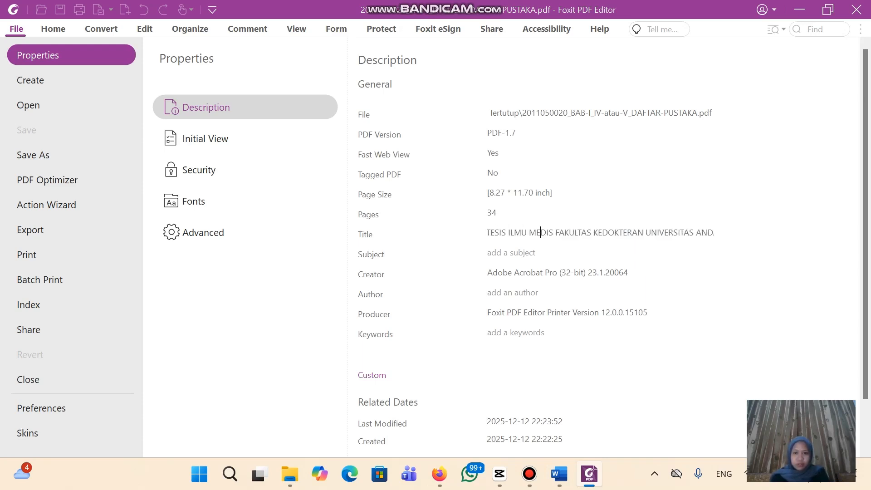
pyautogui.press('Left')
pyautogui.press('Left')
pyautogui.press('Left')
pyautogui.press('Left')
pyautogui.press('Left')
pyautogui.press('Left')
pyautogui.press('Left')
pyautogui.press('Left')
pyautogui.press('Left')
pyautogui.press('Left')
pyautogui.press('Left')
pyautogui.press('Left')
pyautogui.press('Left')
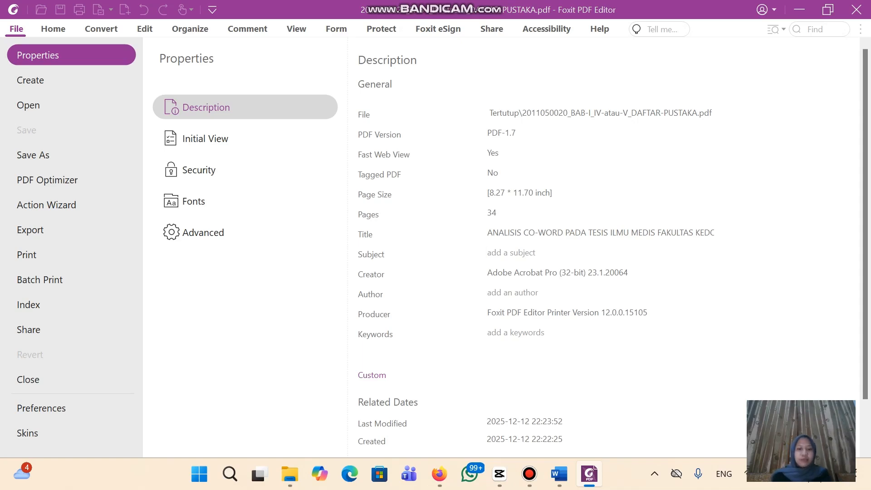
# Enter 'ILMU PERPUSTAKAAN : SKRIPSI' as the Subject and start typing the author's name in Author
pyautogui.write('ILMU')
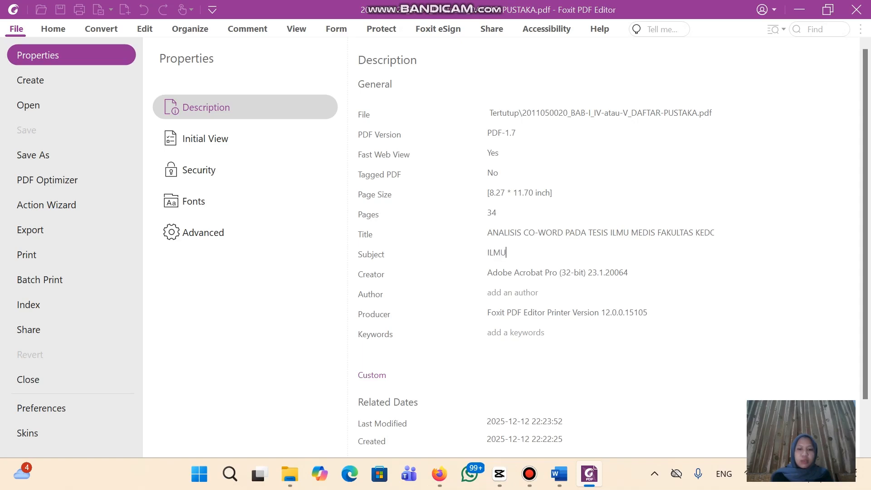
pyautogui.write(' PERP')
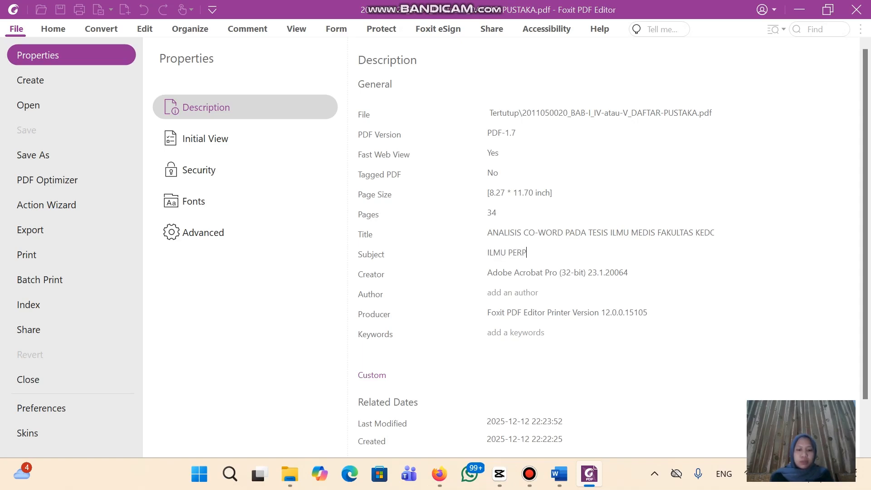
pyautogui.write('USTAKAAN : S')
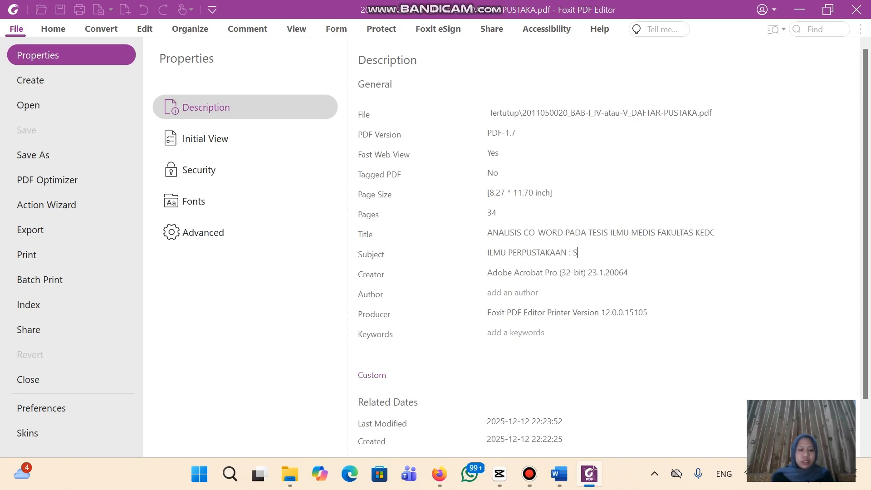
pyautogui.write('KRIPSI')
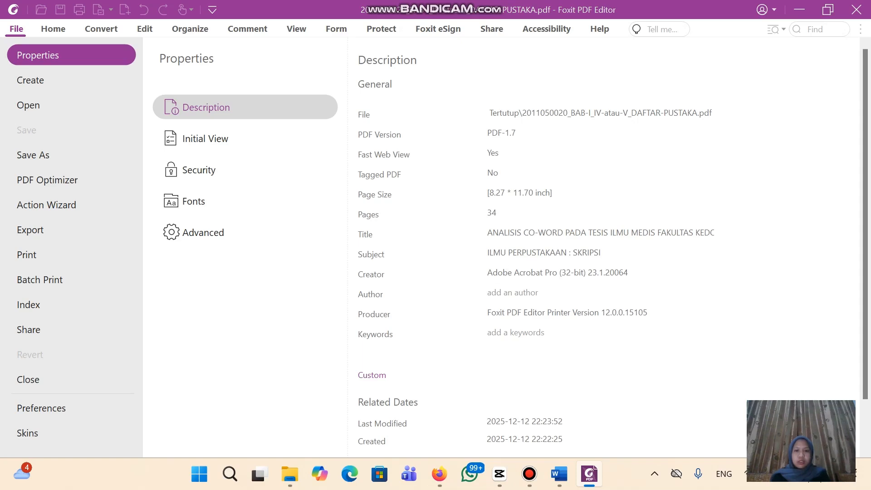
pyautogui.click(628, 273)
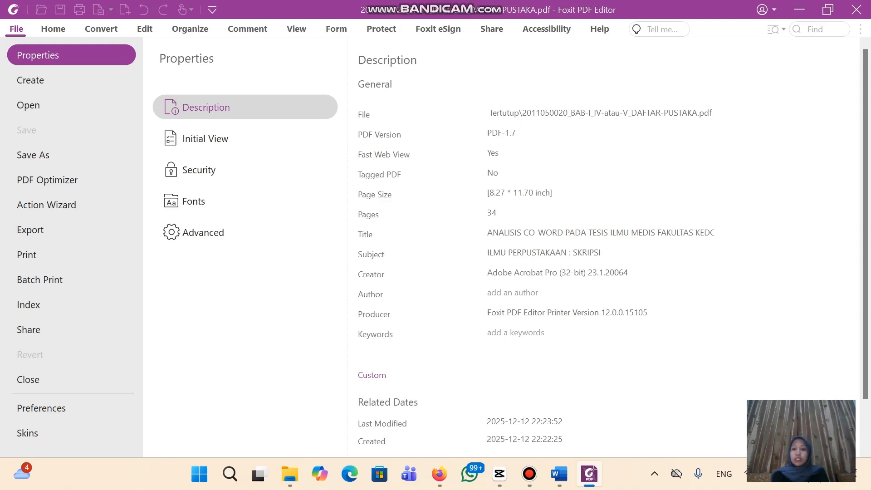
pyautogui.click(559, 474)
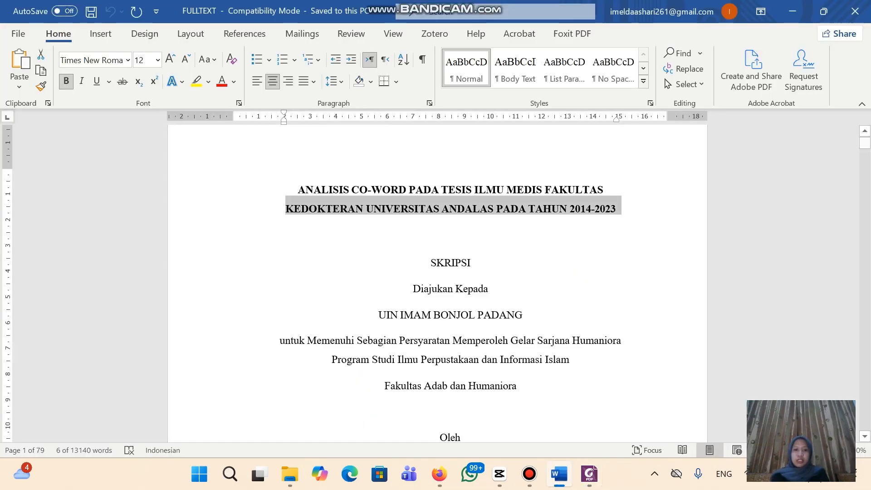
pyautogui.scroll(-6, 437, 282)
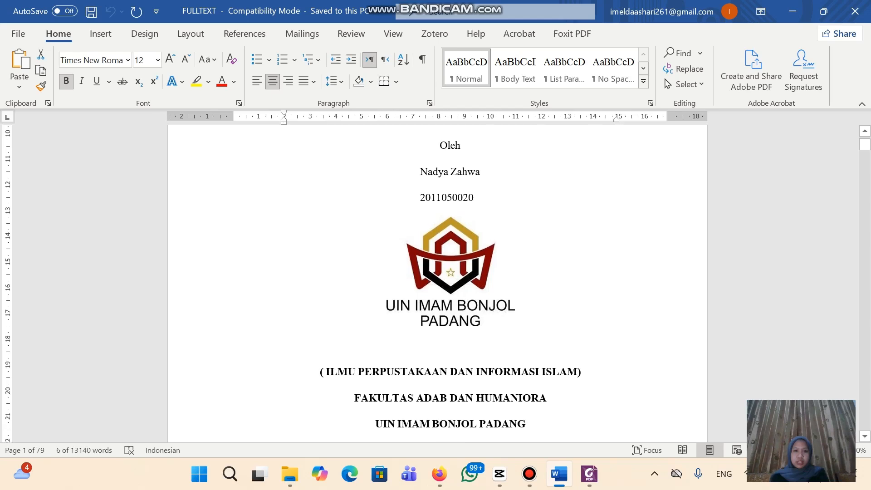
pyautogui.click(589, 474)
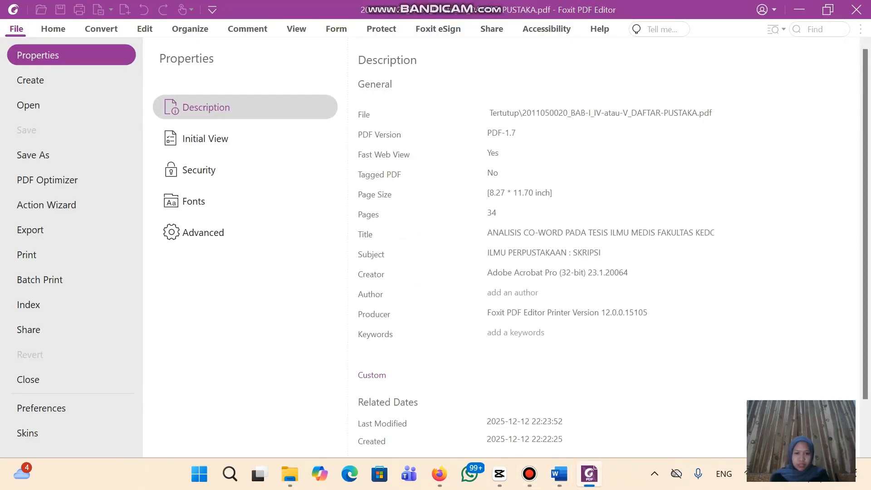
pyautogui.click(512, 293)
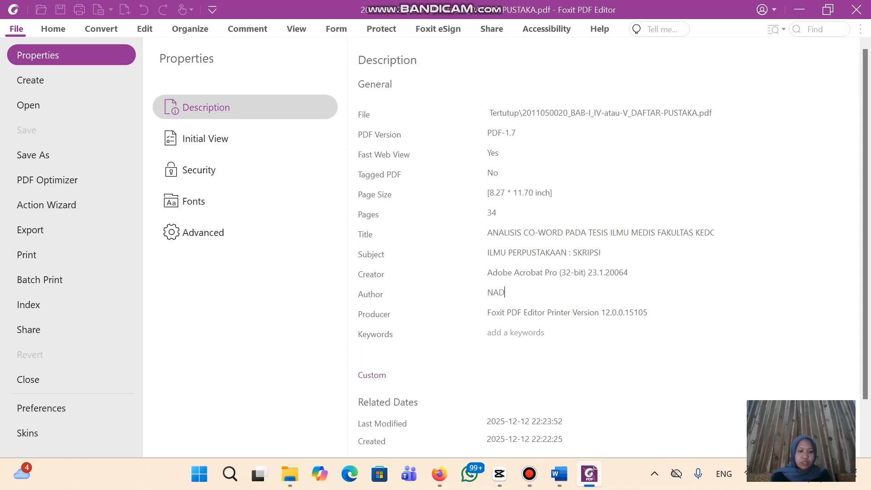
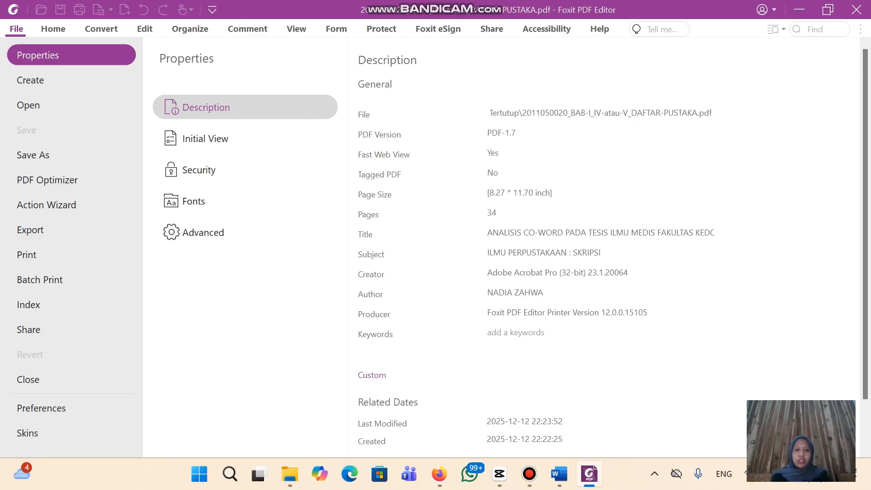
# Paste the abstract's keyword list, Analisis Co-word through Biomedis, into Keywords and return to the document
pyautogui.click(559, 474)
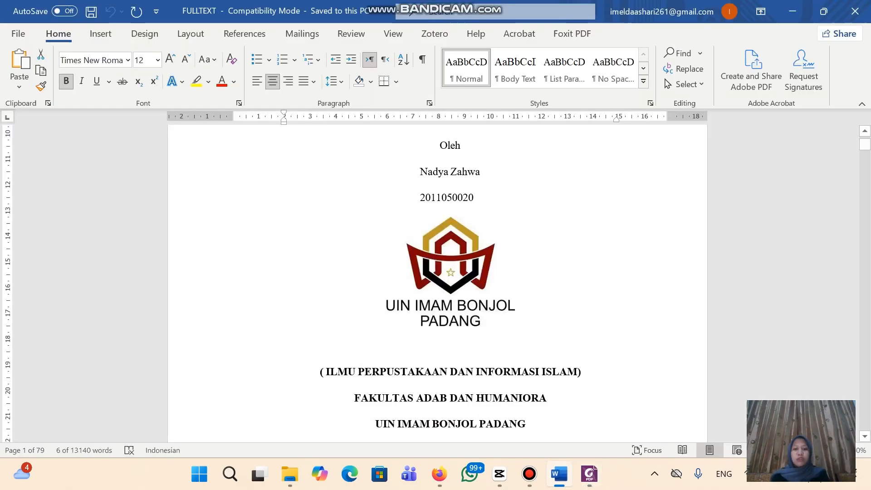
pyautogui.scroll(-15, 450, 272)
pyautogui.scroll(-15, 450, 272)
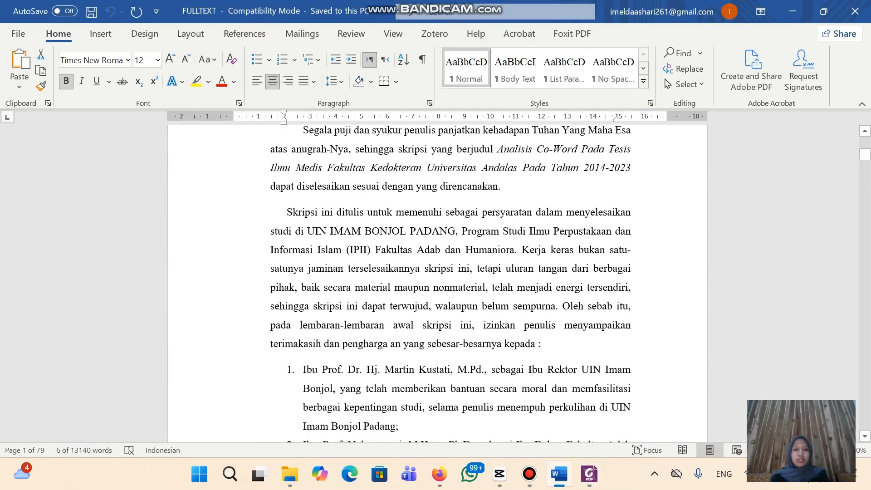
pyautogui.scroll(-15, 450, 272)
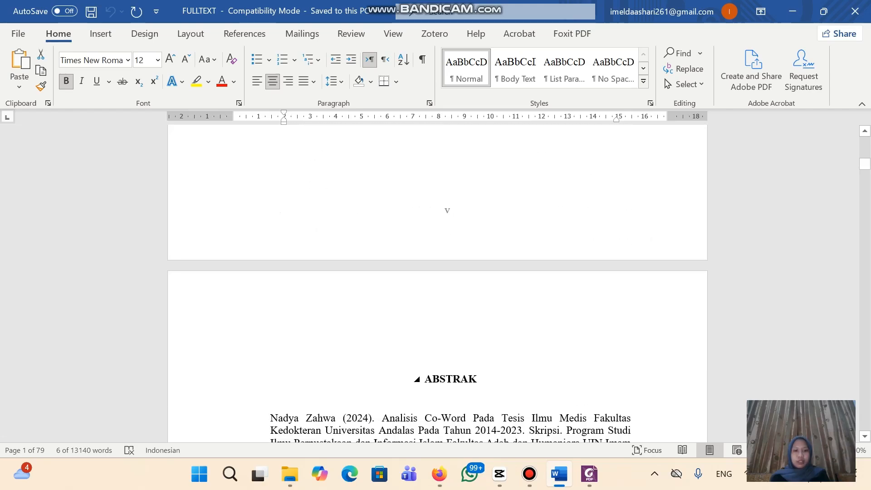
pyautogui.scroll(1, 450, 272)
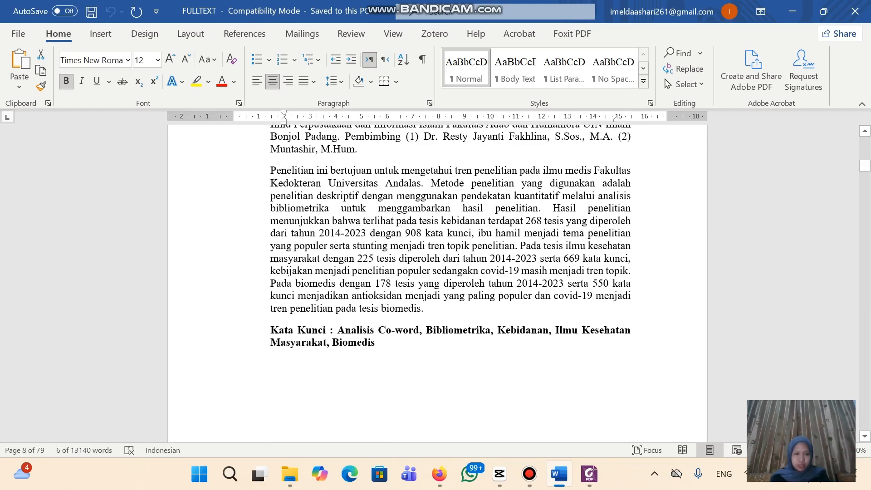
pyautogui.moveTo(337, 330); pyautogui.dragTo(380, 343)
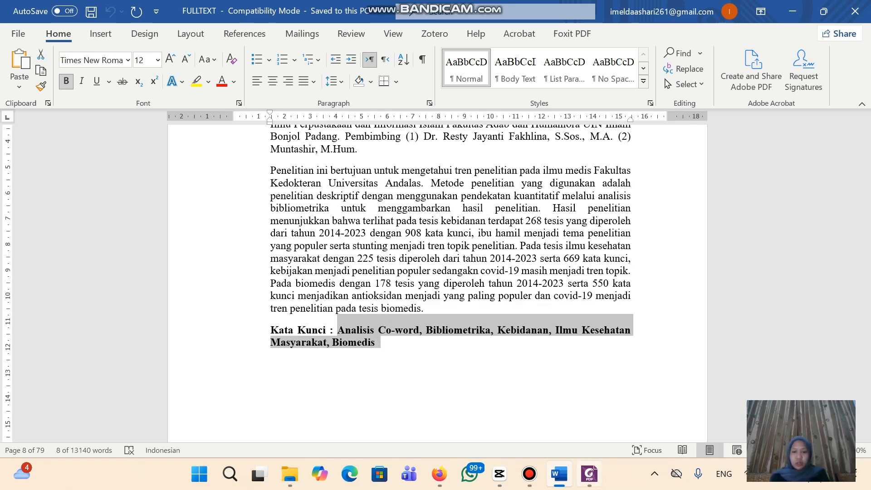
pyautogui.click(589, 473)
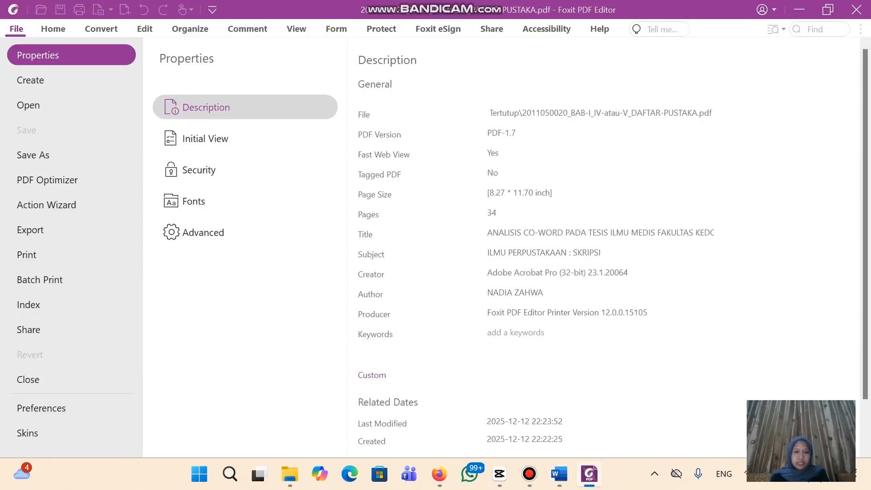
pyautogui.click(515, 333)
pyautogui.hotkey('ctrl', 'v')
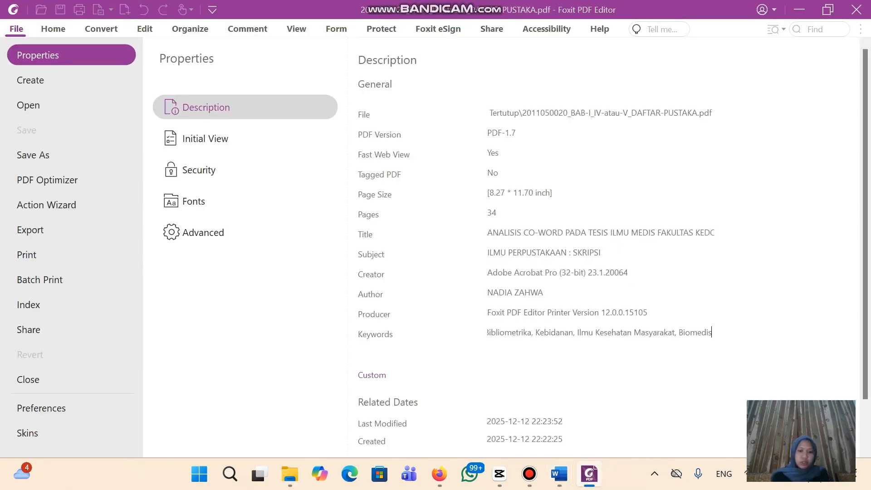
pyautogui.press('Left')
pyautogui.press('Left')
pyautogui.press('Left')
pyautogui.press('Left')
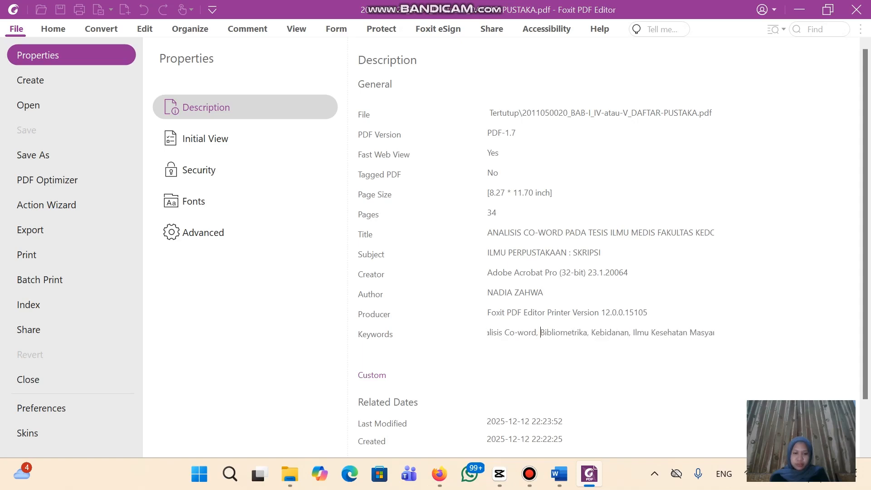
pyautogui.press('Left')
pyautogui.press('Left')
pyautogui.press('Left')
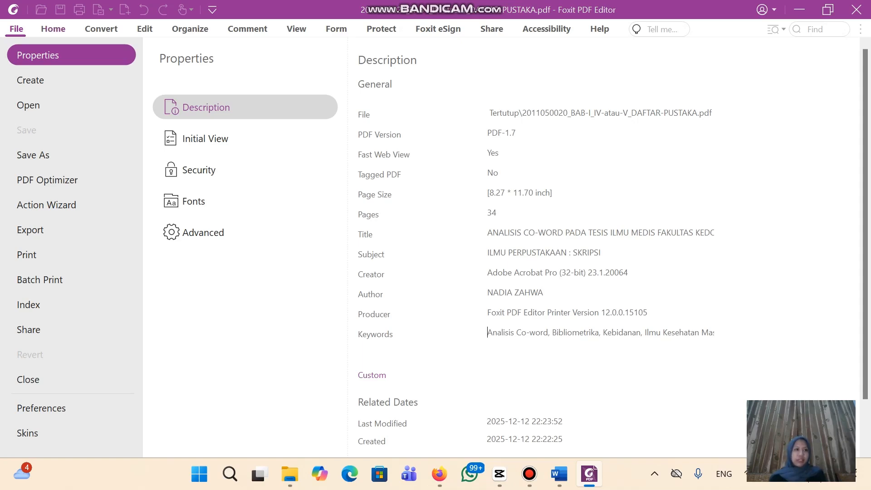
pyautogui.press('Escape')
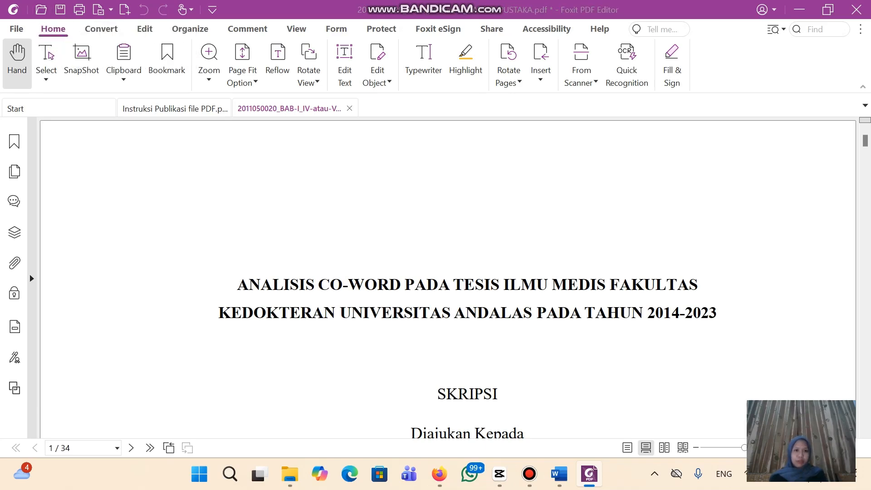
# Save and close the first chapter PDF, then open BAB-II_sampai_SEBELUM-BAB-TERAKHIR's document properties
pyautogui.click(60, 10)
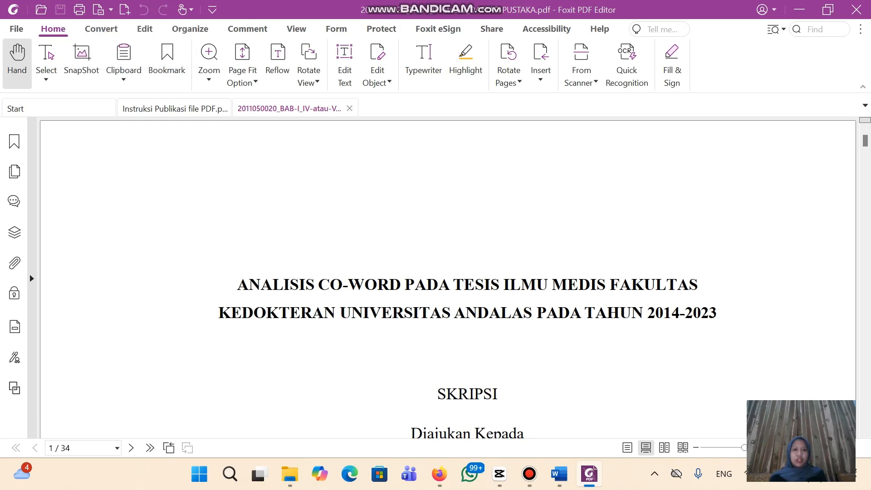
pyautogui.hotkey('ctrl', 'w')
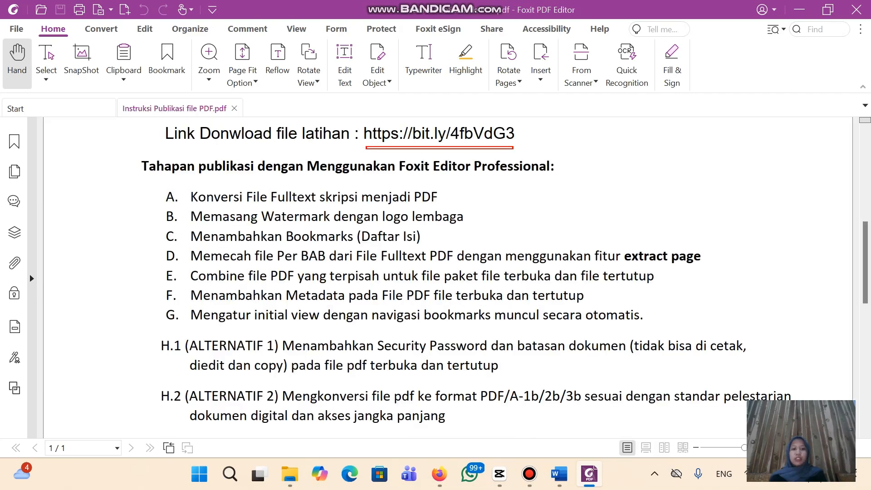
pyautogui.click(289, 474)
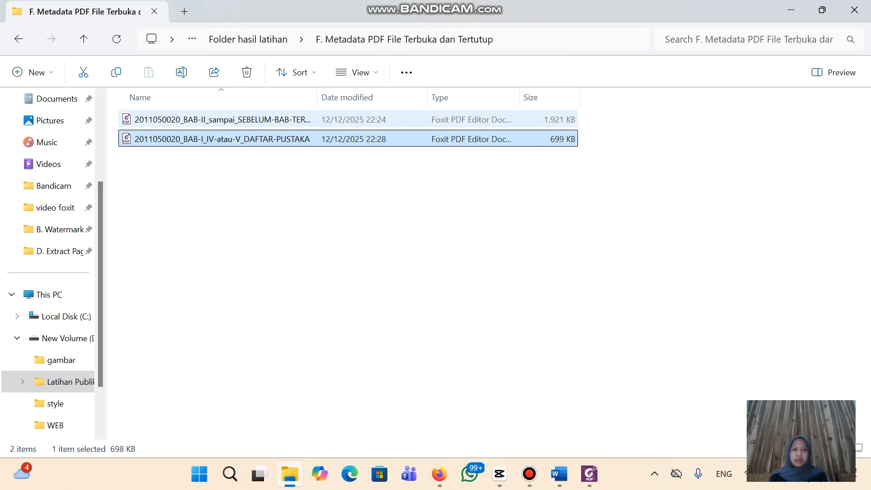
pyautogui.doubleClick(222, 120)
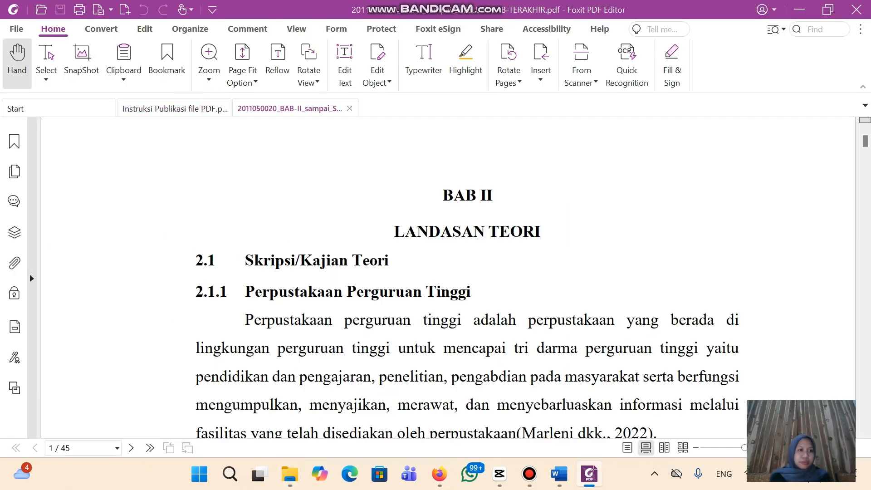
pyautogui.click(16, 29)
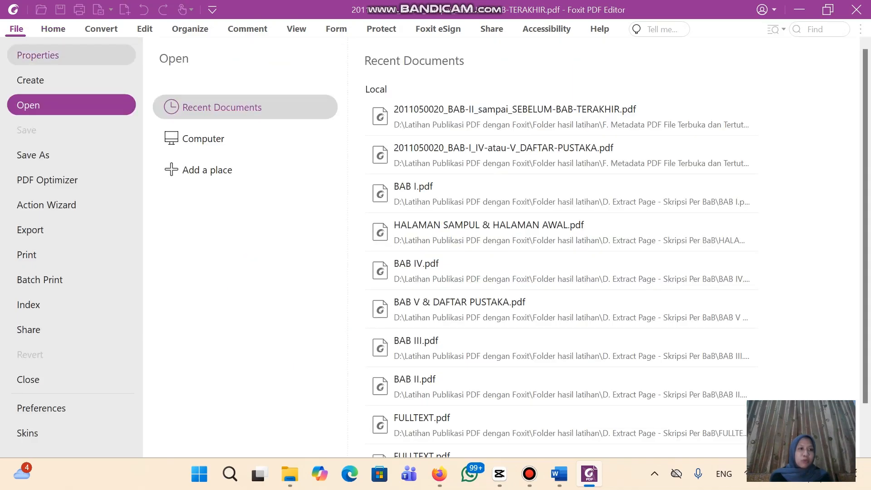
pyautogui.click(38, 55)
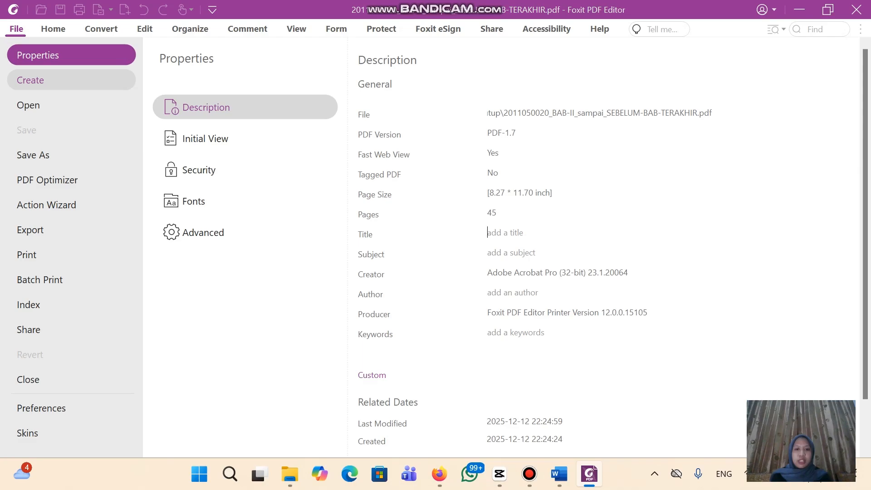
# Copy the thesis title from Word and paste it into the BAB II PDF's Title field
pyautogui.click(560, 473)
pyautogui.scroll(20, 437, 283)
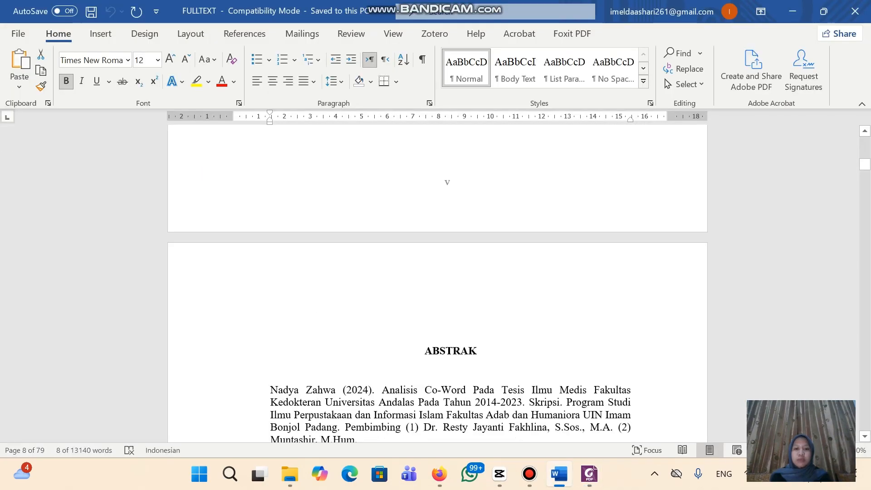
pyautogui.scroll(20, 437, 284)
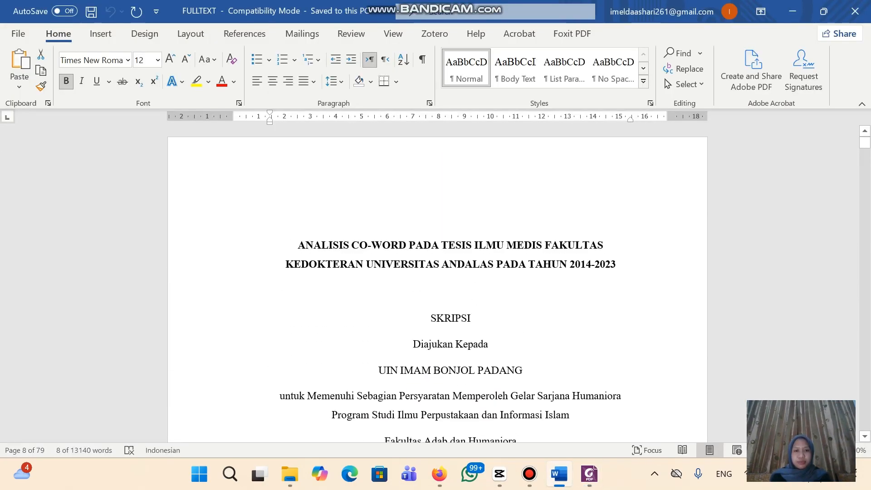
pyautogui.click(306, 245)
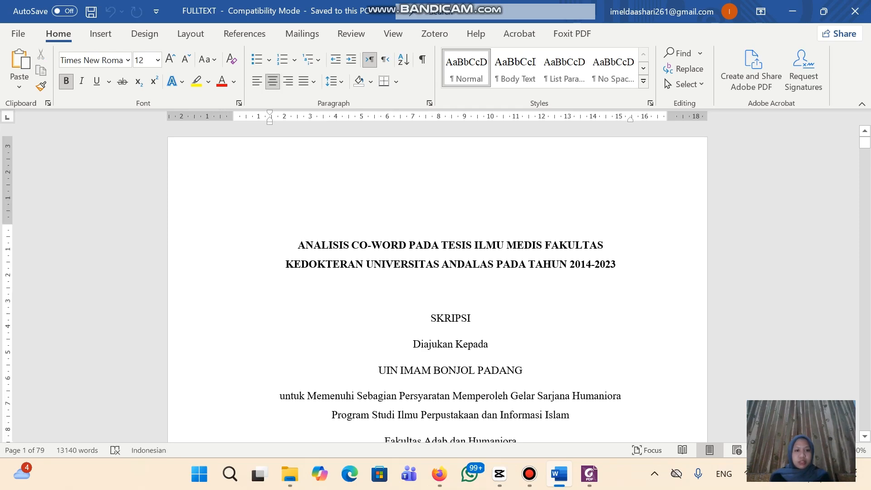
pyautogui.moveTo(305, 245); pyautogui.dragTo(616, 264)
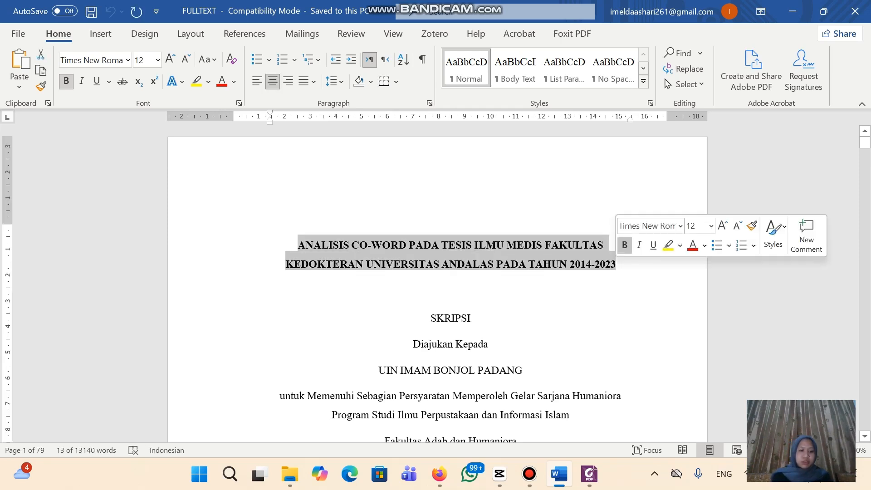
pyautogui.click(589, 473)
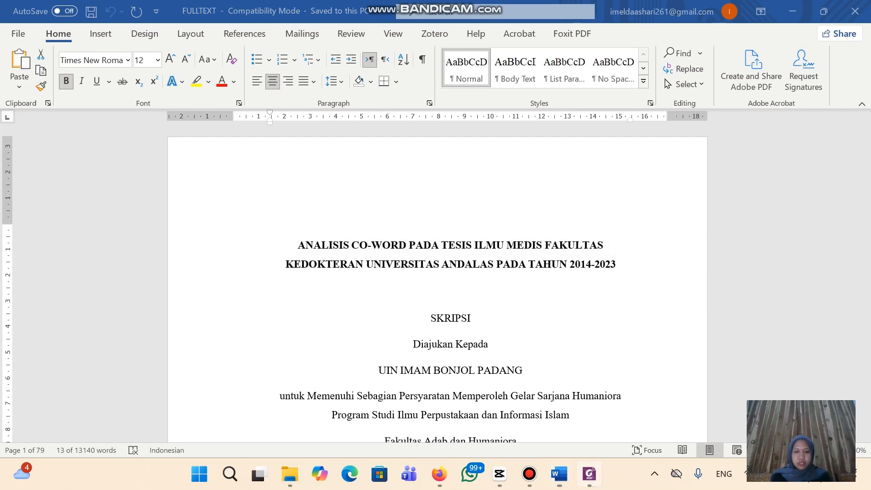
pyautogui.click(505, 232)
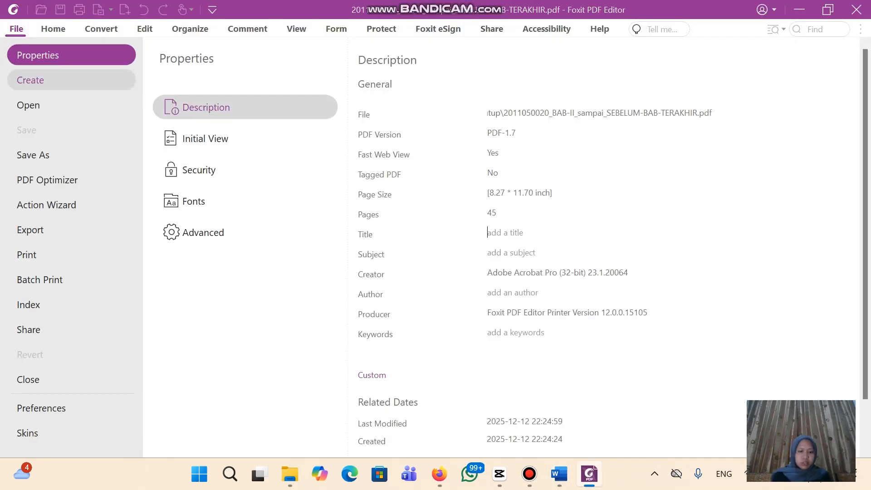
pyautogui.write('ANALISIS CO-WORD PADA TESIS ILMU MEDIS FAKULTAS')
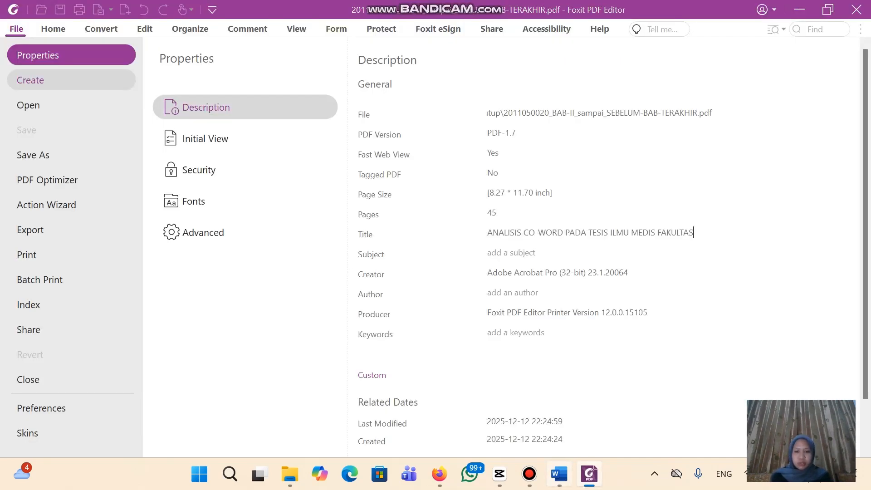
# Append the second title line, ending in 2014-2023, to Title and check it
pyautogui.hotkey('alt', 'Tab')
pyautogui.click(348, 264)
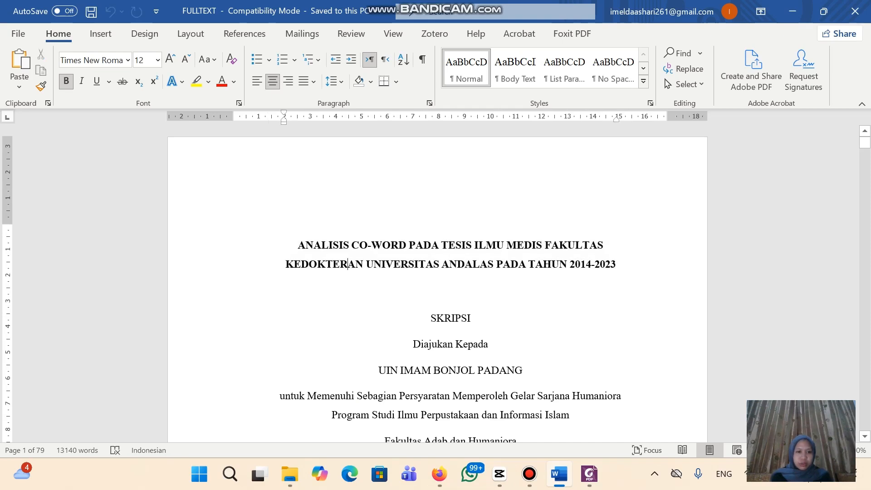
pyautogui.moveTo(348, 264); pyautogui.dragTo(621, 265)
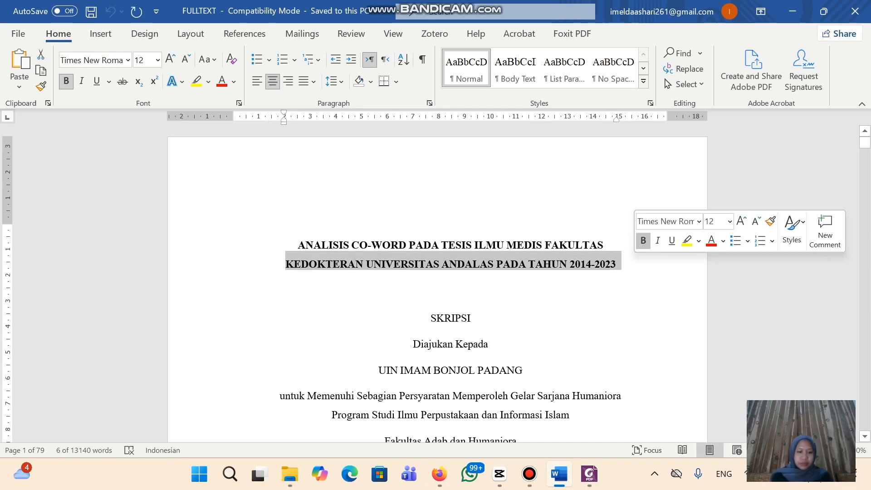
pyautogui.hotkey('alt', 'Tab')
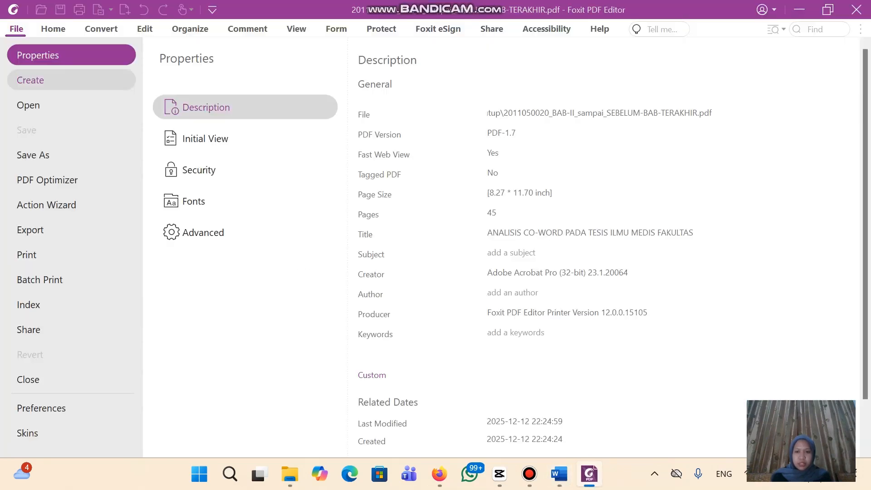
pyautogui.hotkey('ctrl', 'v')
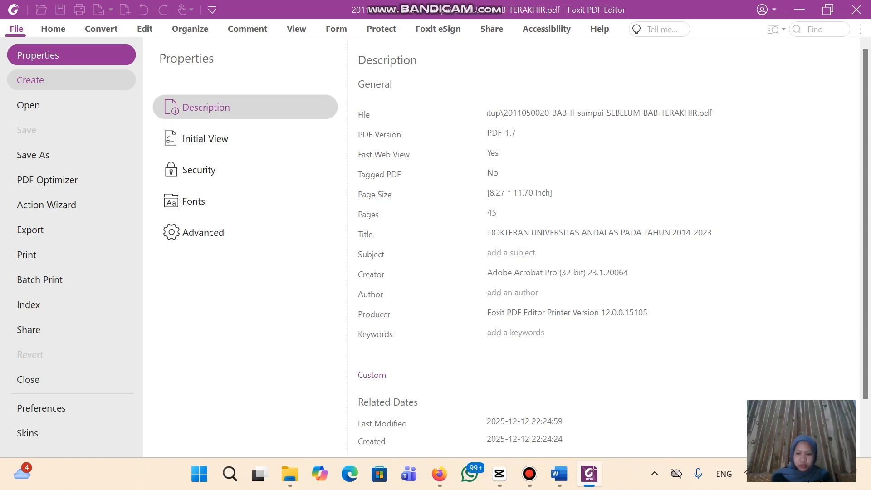
pyautogui.press('Left')
pyautogui.press('Left')
pyautogui.press('Left')
pyautogui.press('Left')
pyautogui.press('Left')
pyautogui.press('Left')
pyautogui.press('Left')
pyautogui.press('Left')
pyautogui.press('Left')
pyautogui.press('Left')
pyautogui.press('Left')
pyautogui.press('Left')
pyautogui.press('Left')
pyautogui.press('Left')
pyautogui.press('Left')
pyautogui.press('Left')
pyautogui.press('Left')
pyautogui.press('Left')
pyautogui.press('Left')
pyautogui.press('Left')
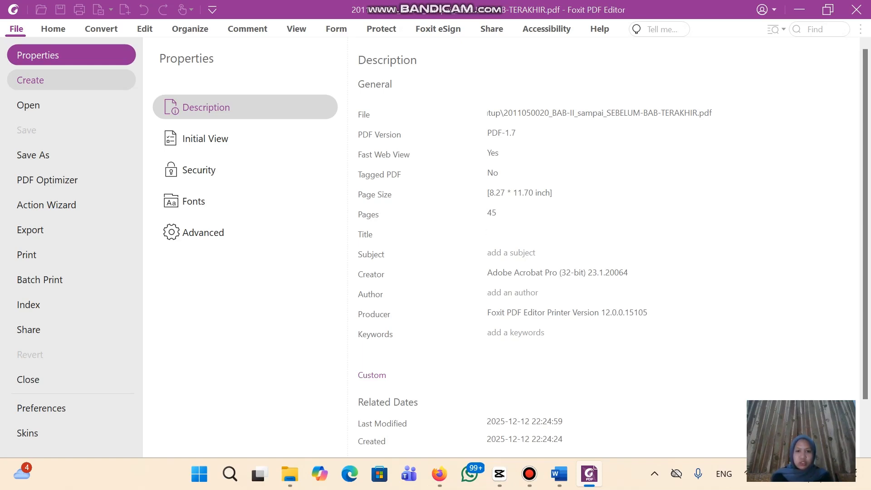
pyautogui.press('Left')
pyautogui.press('Left')
pyautogui.press('Left')
pyautogui.press('Left')
pyautogui.press('Left')
pyautogui.press('Left')
pyautogui.press('Left')
pyautogui.press('Left')
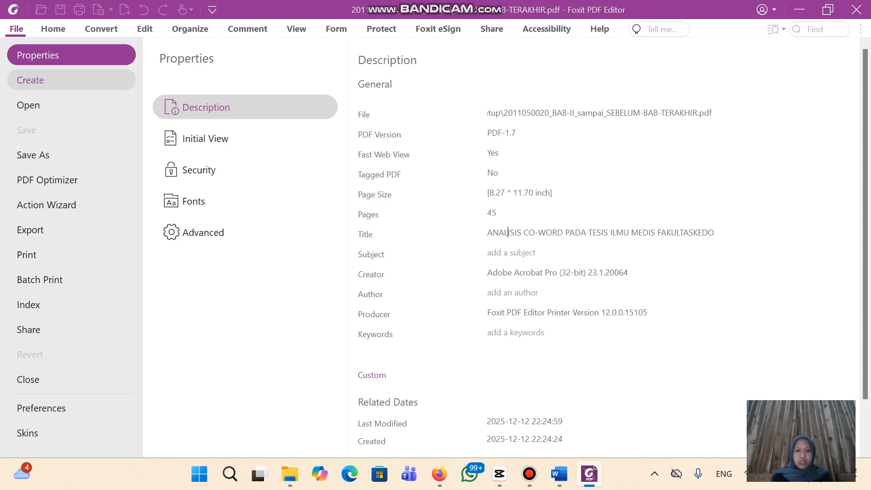
# Enter the Subject 'ILMU PERPUSTAKAAN : SKRIPSI' followed by the author's full name
pyautogui.click(489, 252)
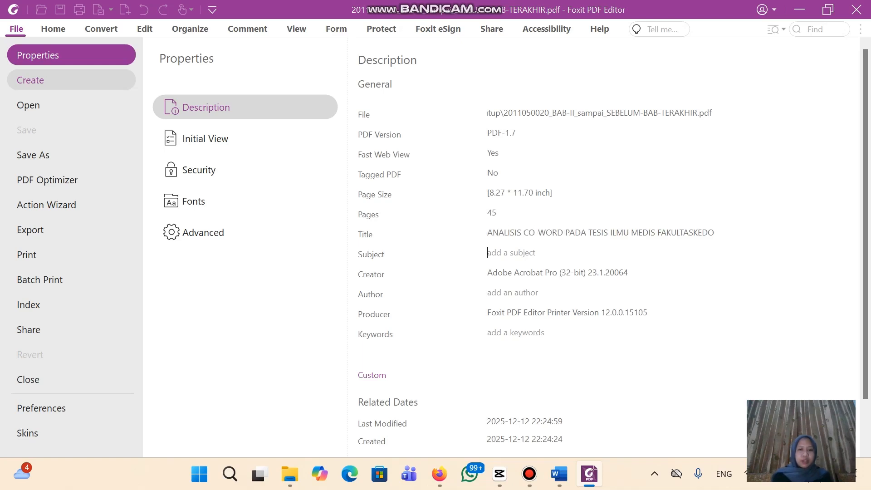
pyautogui.write('ILMU PERPUSTAKAAN')
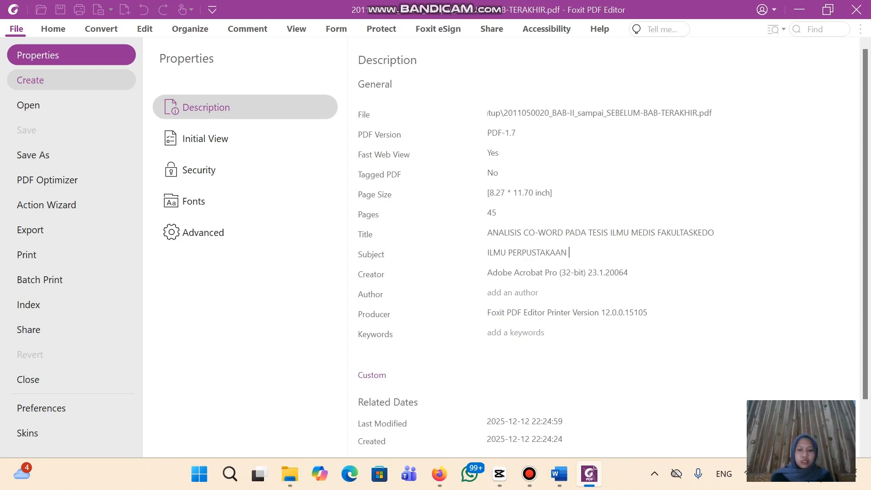
pyautogui.write(' : ')
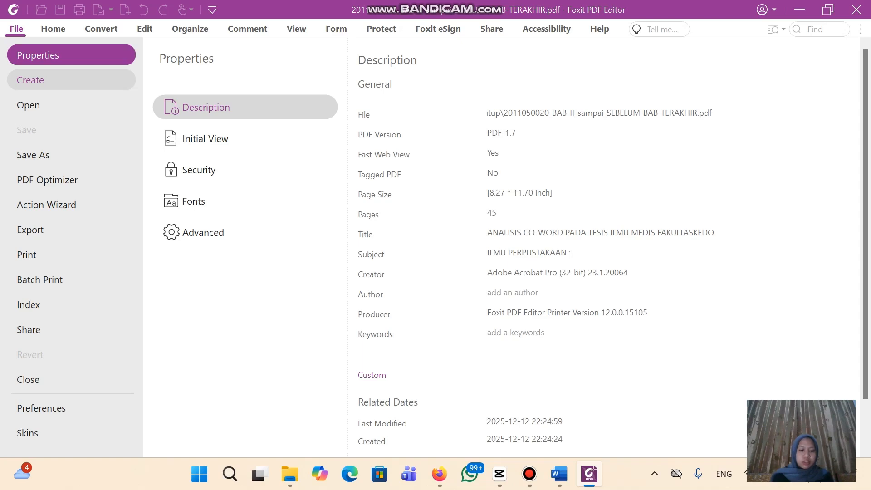
pyautogui.write('SKRIPSI')
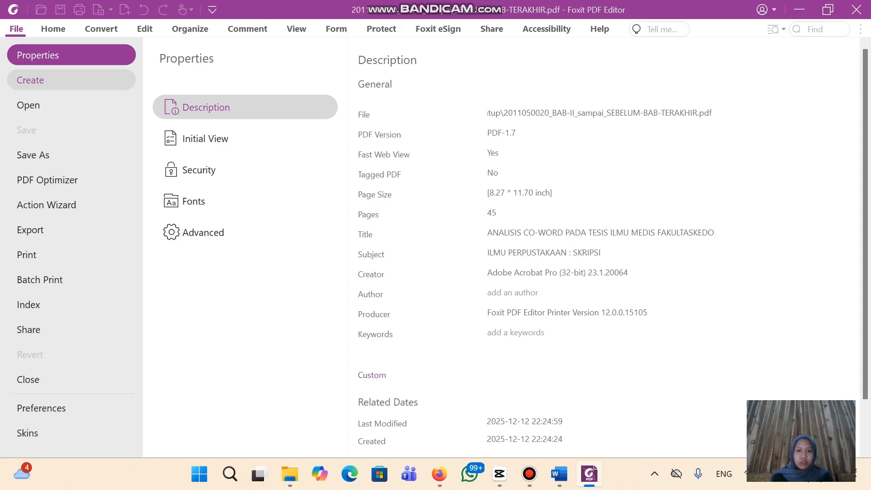
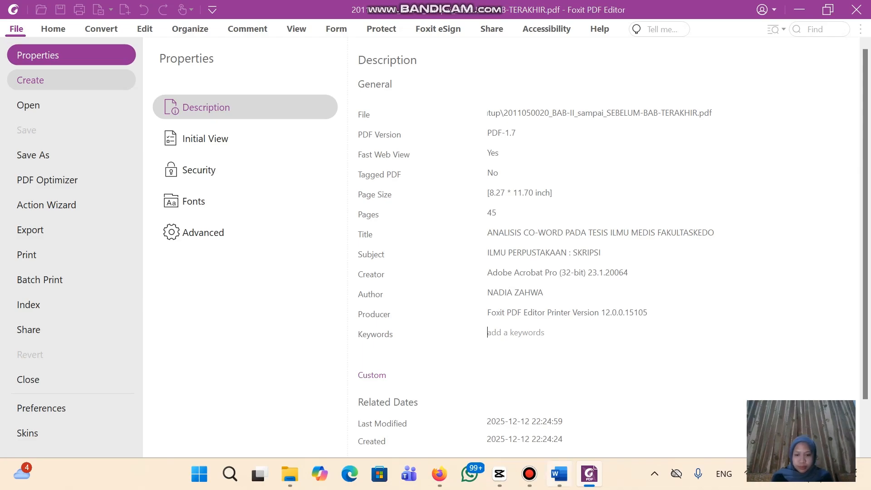
# Copy the Kata Kunci list from the Word abstract and paste it into the BAB II PDF's Keywords
pyautogui.click(559, 473)
pyautogui.scroll(-8, 438, 282)
pyautogui.scroll(-20, 438, 281)
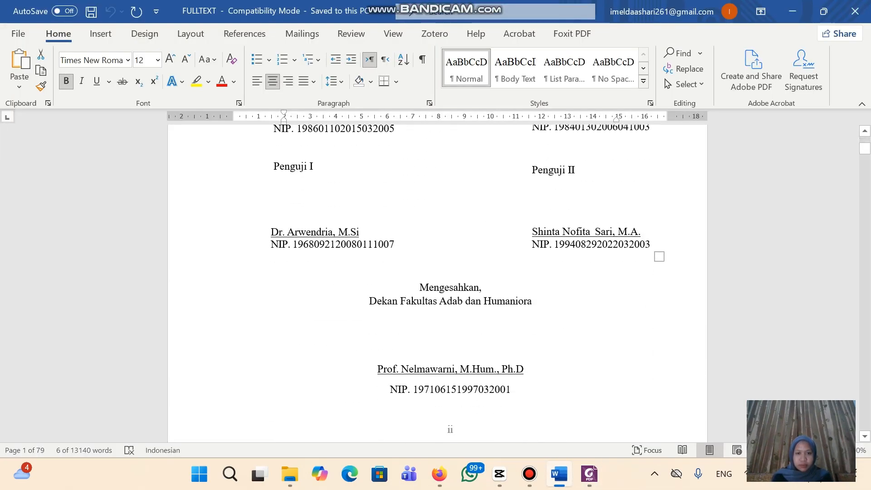
pyautogui.scroll(-20, 437, 281)
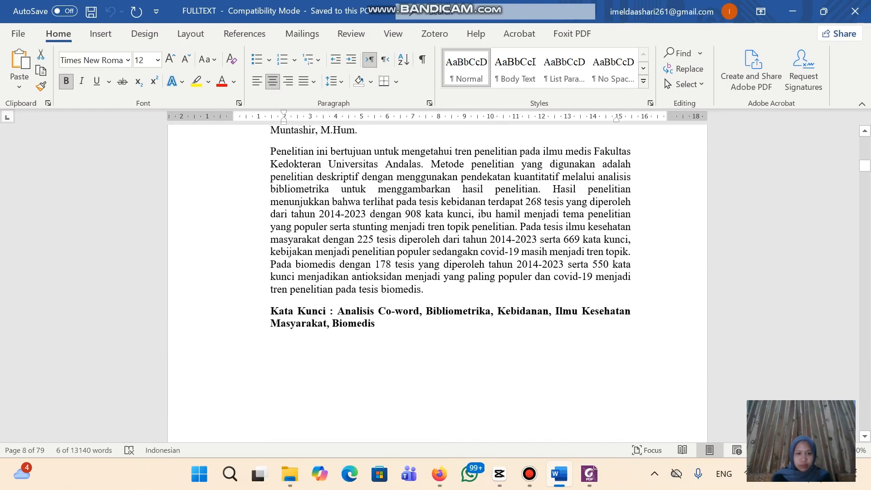
pyautogui.moveTo(330, 311); pyautogui.dragTo(383, 324)
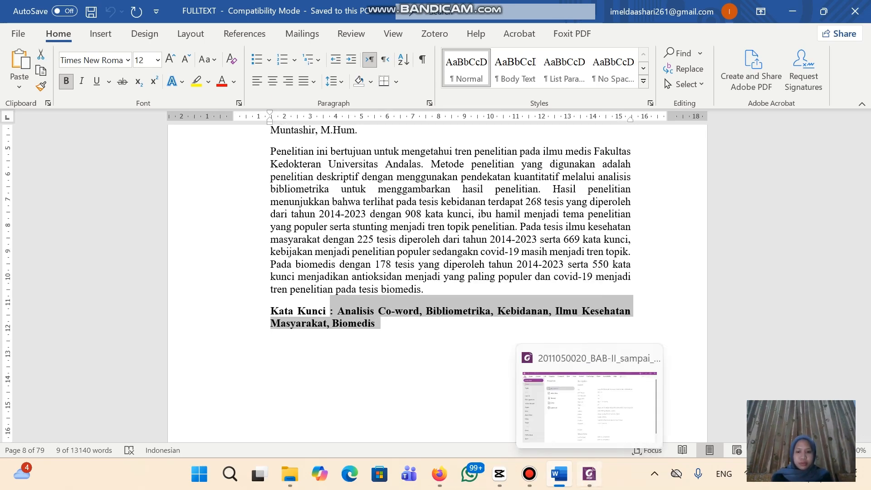
pyautogui.click(589, 474)
pyautogui.click(515, 333)
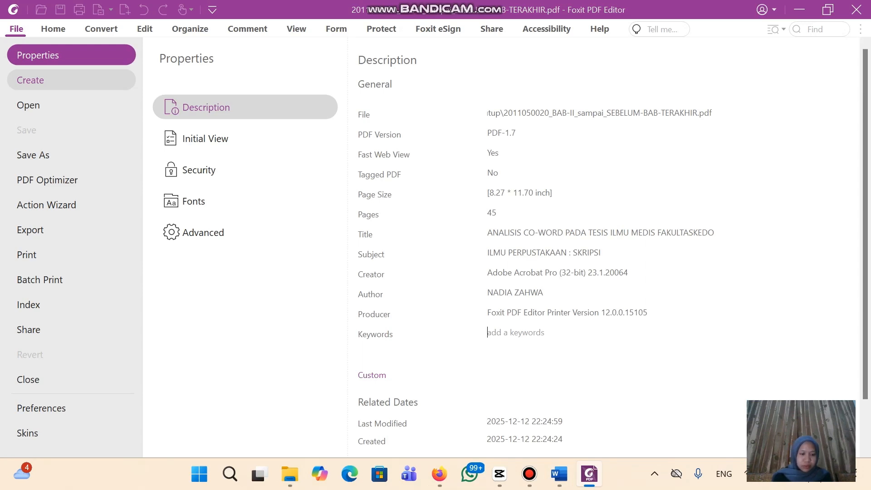
pyautogui.hotkey('ctrl', 'v')
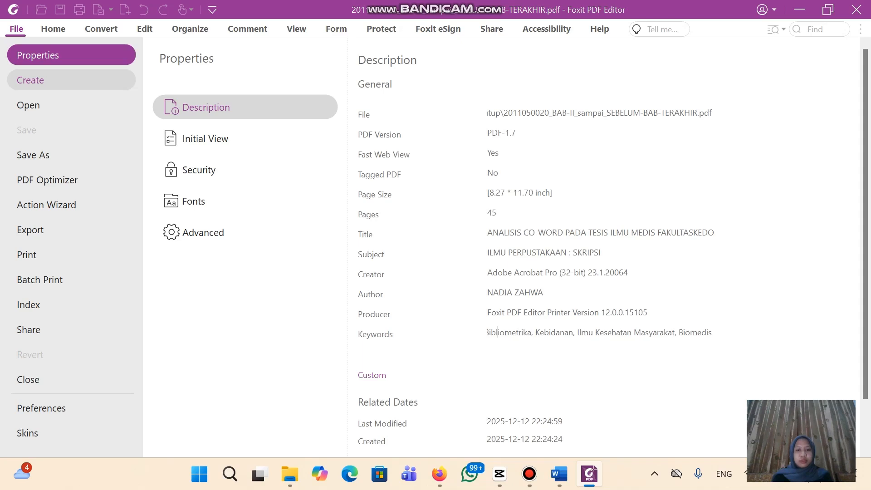
pyautogui.press('Left')
pyautogui.press('Left')
pyautogui.press('Left')
pyautogui.press('Left')
pyautogui.press('Left')
pyautogui.press('Left')
pyautogui.press('Left')
pyautogui.press('Left')
pyautogui.press('Left')
pyautogui.press('Left')
pyautogui.press('Left')
pyautogui.press('Left')
pyautogui.press('Left')
pyautogui.press('Left')
pyautogui.press('Left')
pyautogui.press('Left')
pyautogui.press('Left')
pyautogui.press('Left')
pyautogui.press('Left')
pyautogui.press('Left')
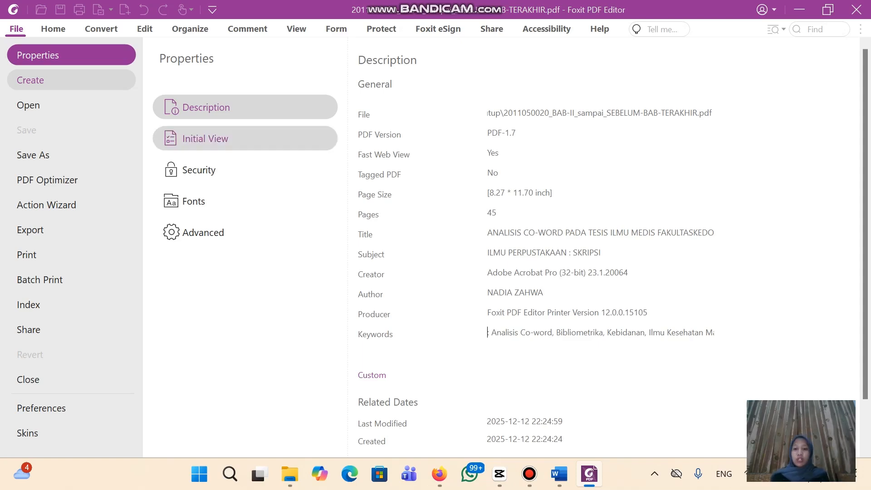
# Close the properties and save the BAB II PDF with its new metadata
pyautogui.click(53, 29)
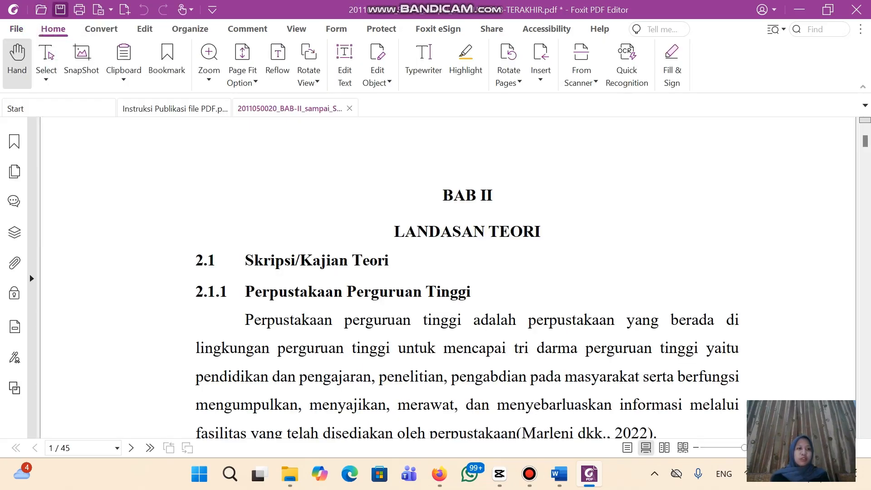
pyautogui.click(60, 9)
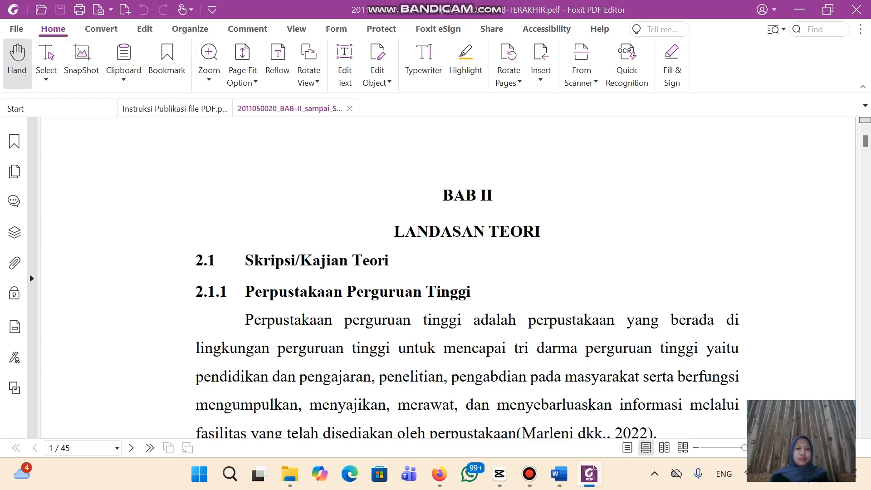
pyautogui.scroll(-5, 448, 277)
pyautogui.scroll(6, 448, 278)
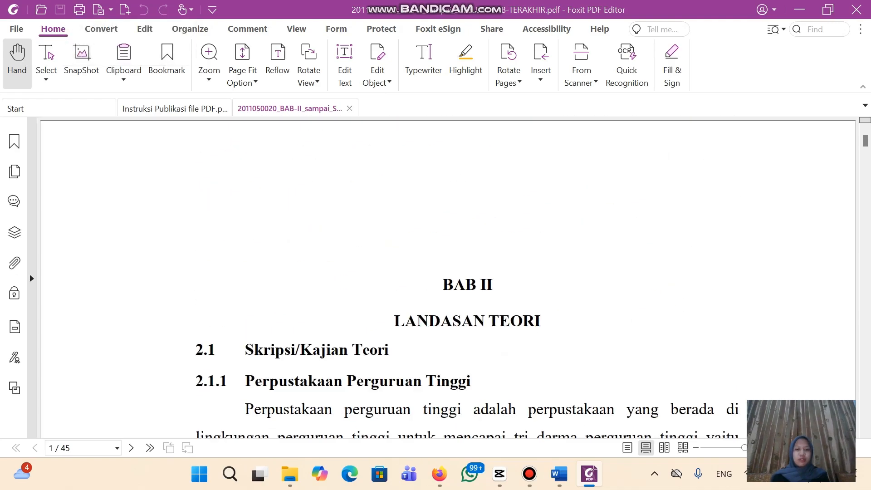
pyautogui.click(290, 473)
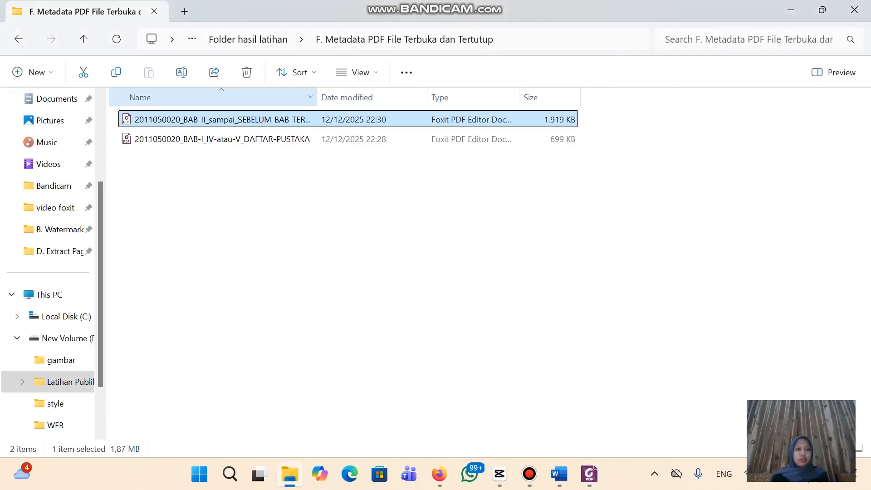
# Copy both thesis PDFs from the F. Metadata PDF File Terbuka dan Tertutup folder
pyautogui.click(18, 38)
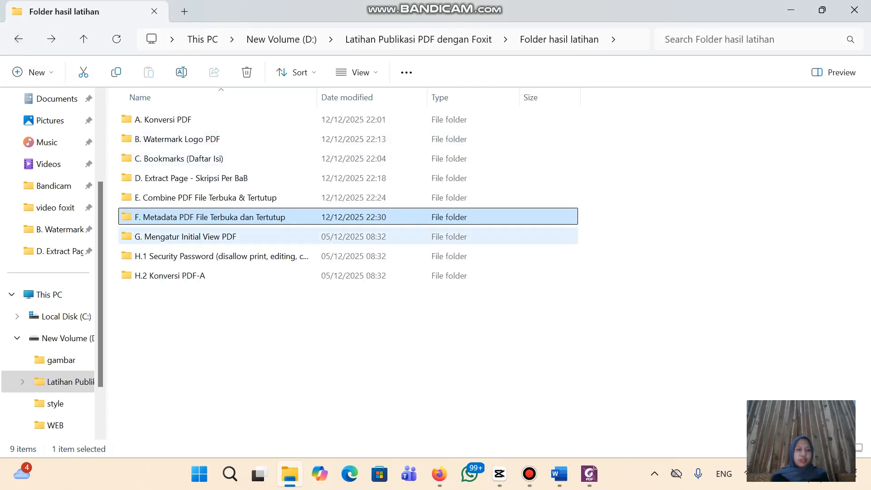
pyautogui.click(186, 237)
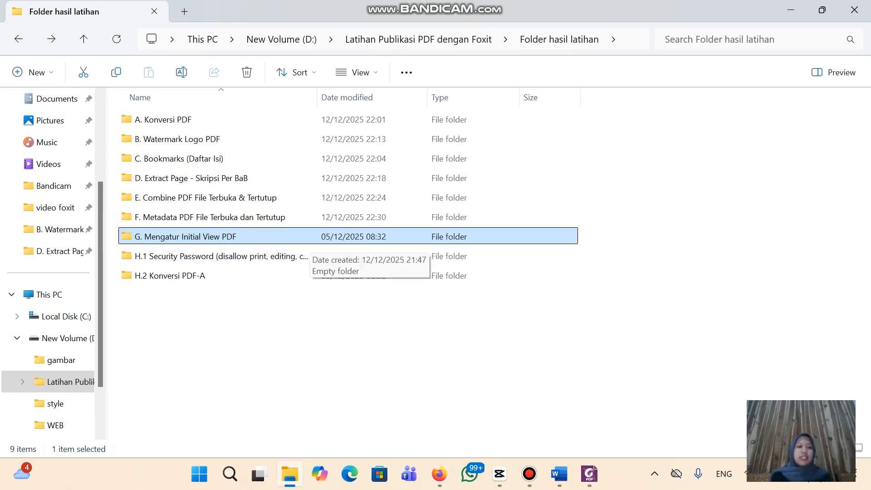
pyautogui.click(306, 218)
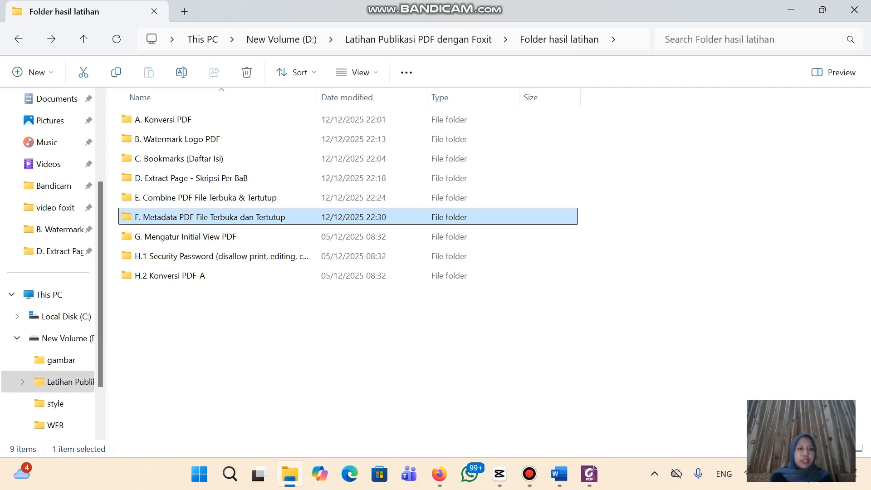
pyautogui.doubleClick(306, 219)
pyautogui.click(281, 121)
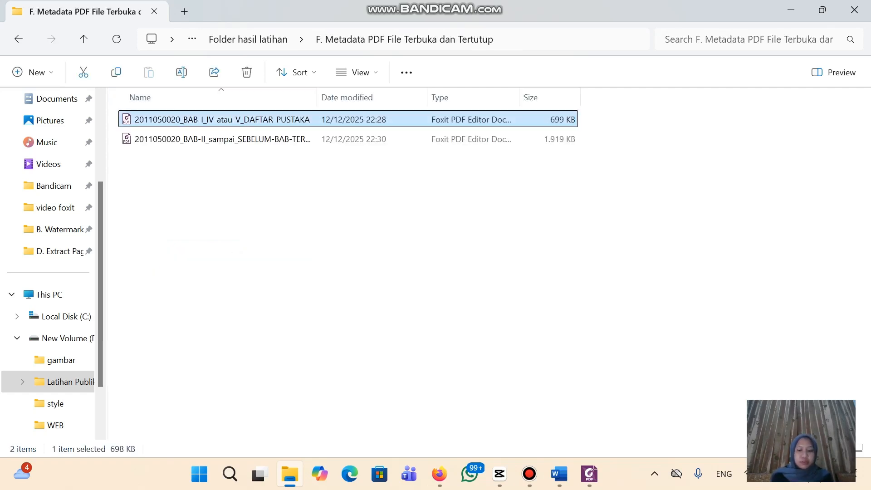
pyautogui.hotkey('ctrl', 'a')
pyautogui.hotkey('ctrl', 'c')
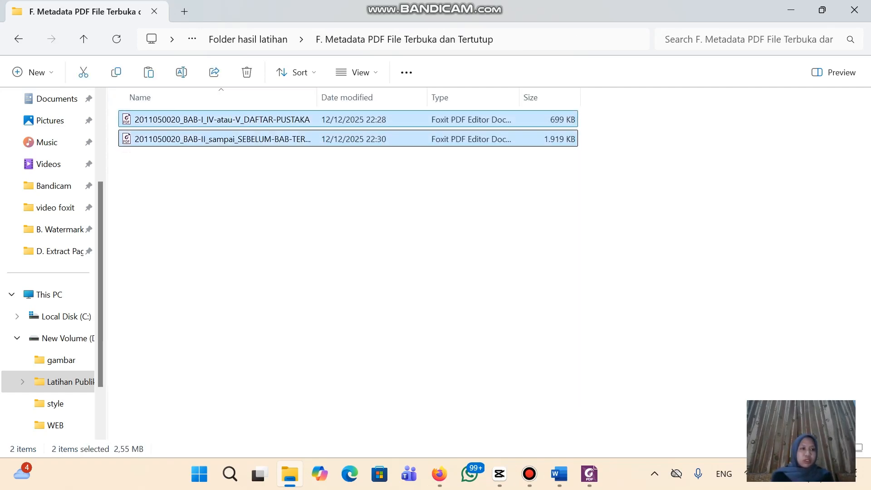
# Paste both PDFs into the G. Mengatur Initial View PDF folder
pyautogui.click(18, 39)
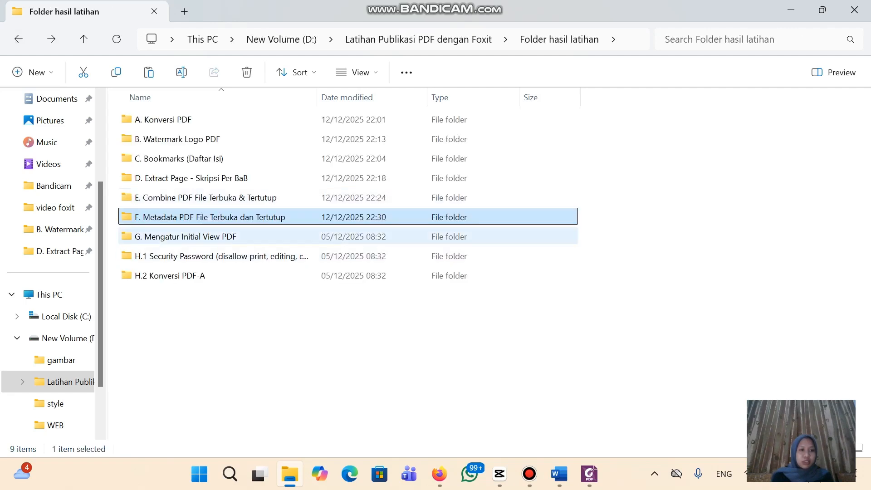
pyautogui.doubleClick(195, 236)
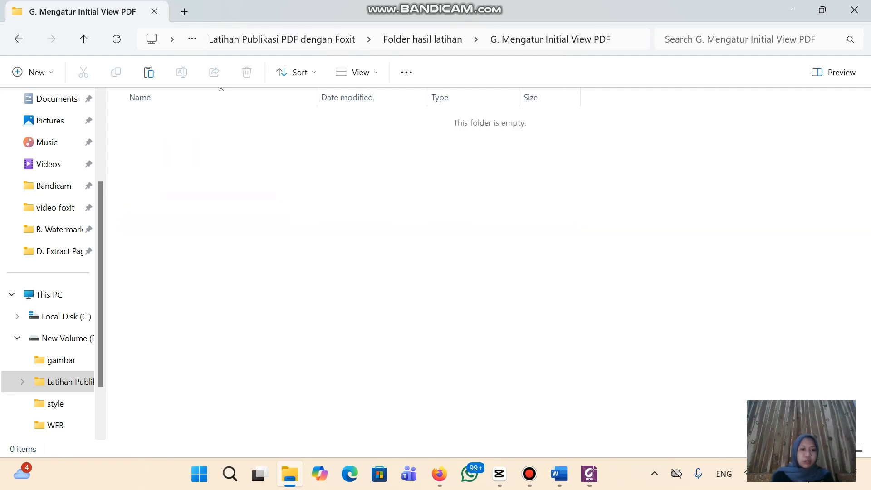
pyautogui.hotkey('ctrl', 'v')
pyautogui.click(349, 254)
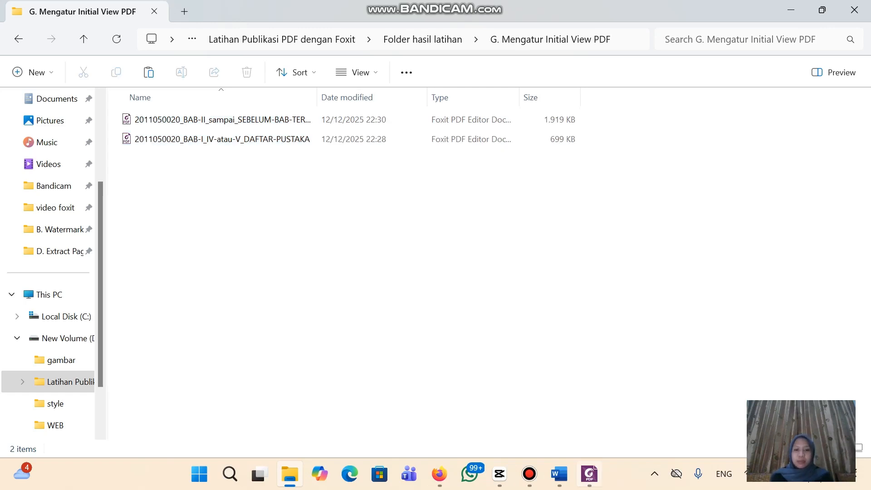
pyautogui.hotkey('alt', 'Tab')
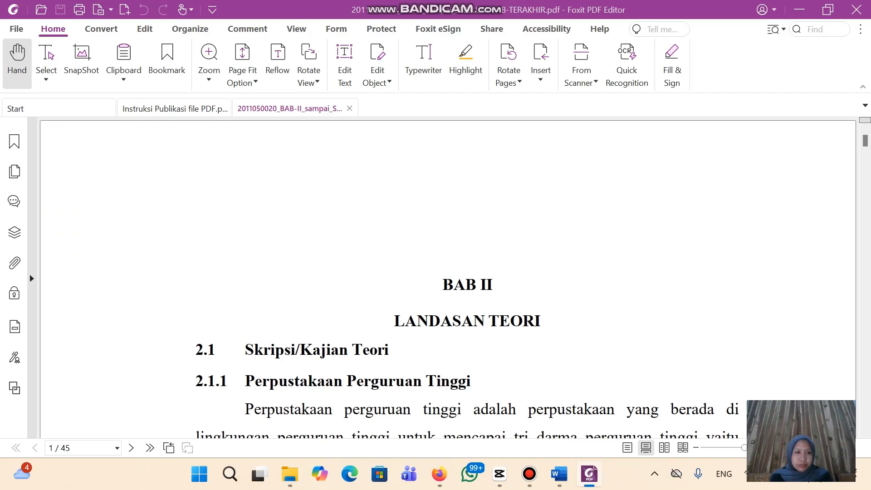
# Check the Instruksi Publikasi guide, open the G-folder BAB-I_IV-atau-V_DAFTAR-PUSTAKA PDF, and close BAB II
pyautogui.click(182, 109)
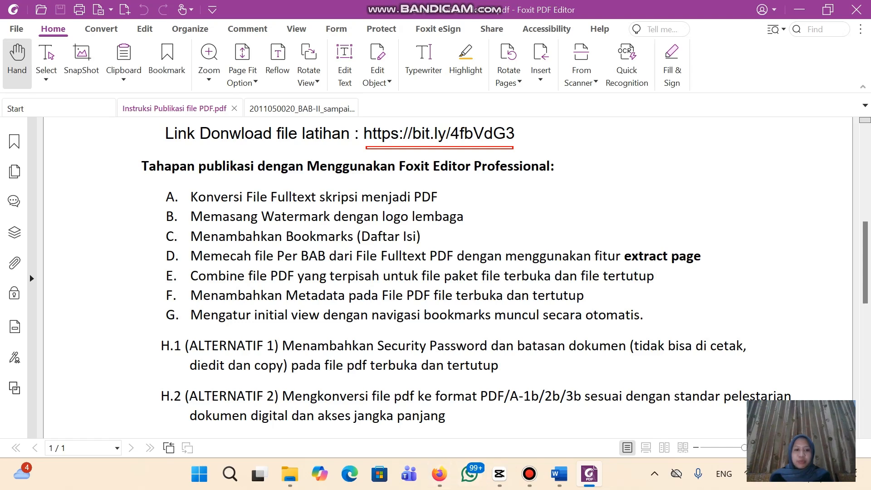
pyautogui.moveTo(559, 474)
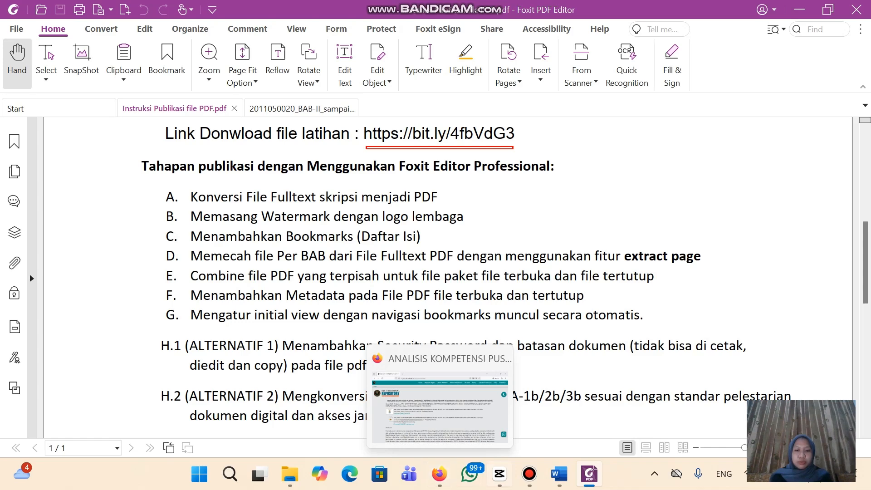
pyautogui.moveTo(500, 474)
pyautogui.click(290, 474)
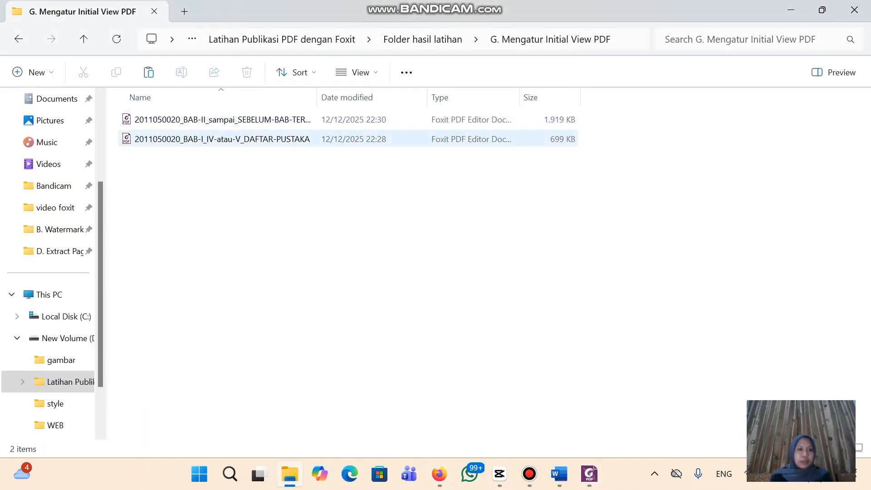
pyautogui.click(222, 139)
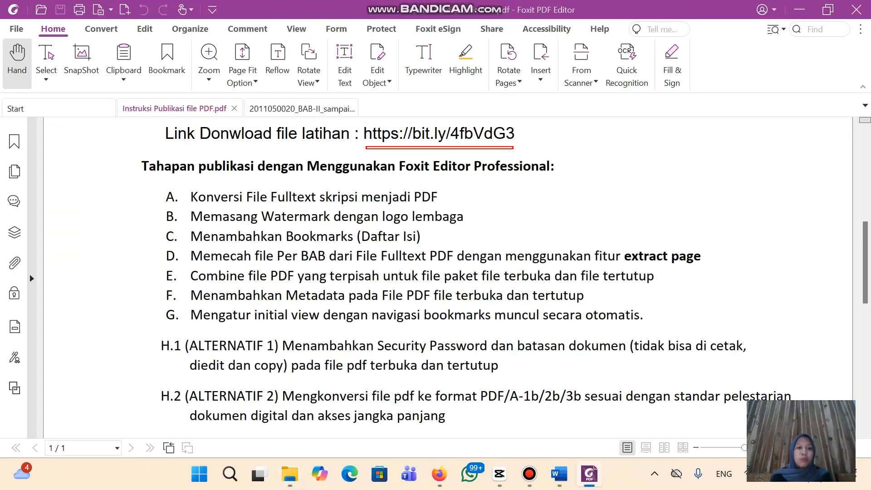
pyautogui.click(290, 109)
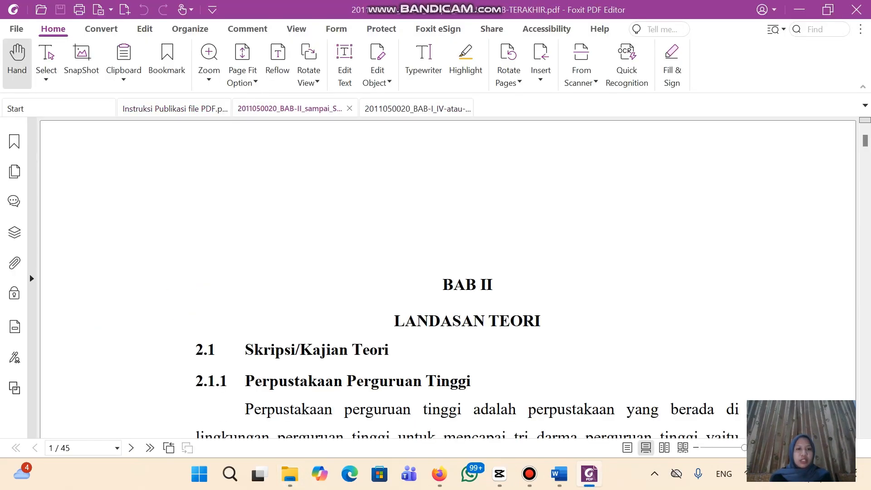
pyautogui.click(349, 108)
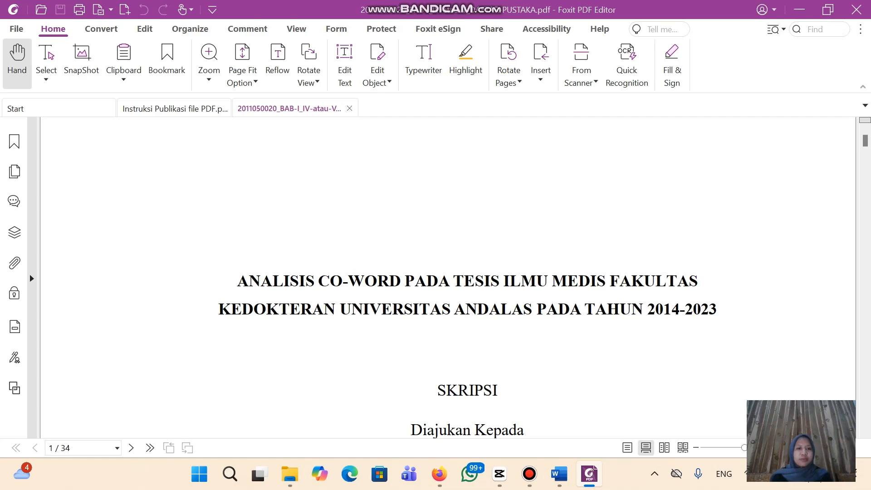
pyautogui.scroll(-8, 449, 276)
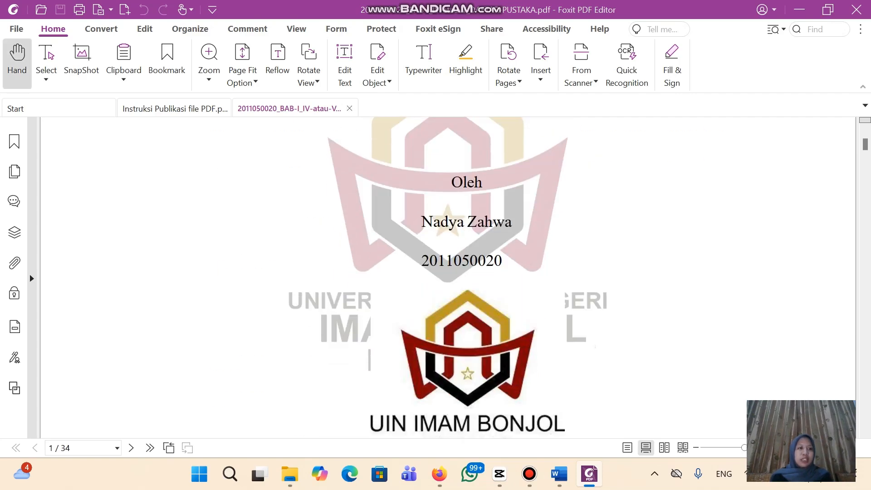
pyautogui.click(16, 29)
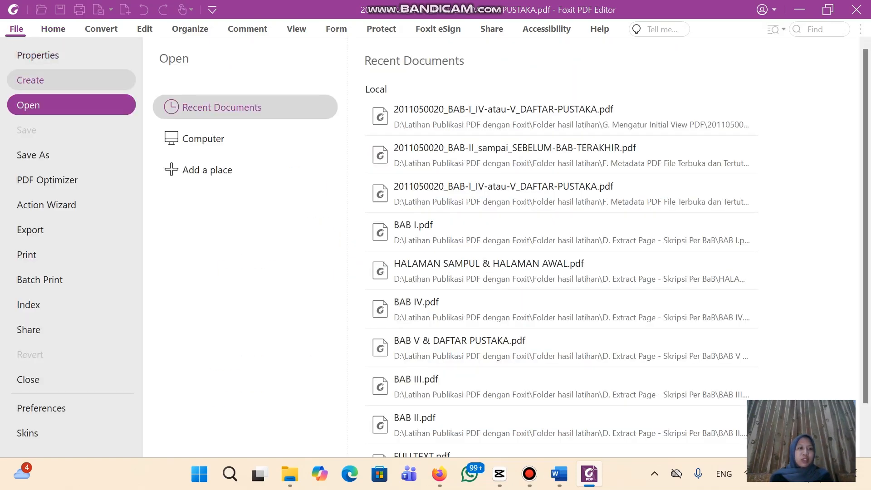
# Set Initial View navigation to Bookmarks Panel and Page, display the document title, and save
pyautogui.click(38, 55)
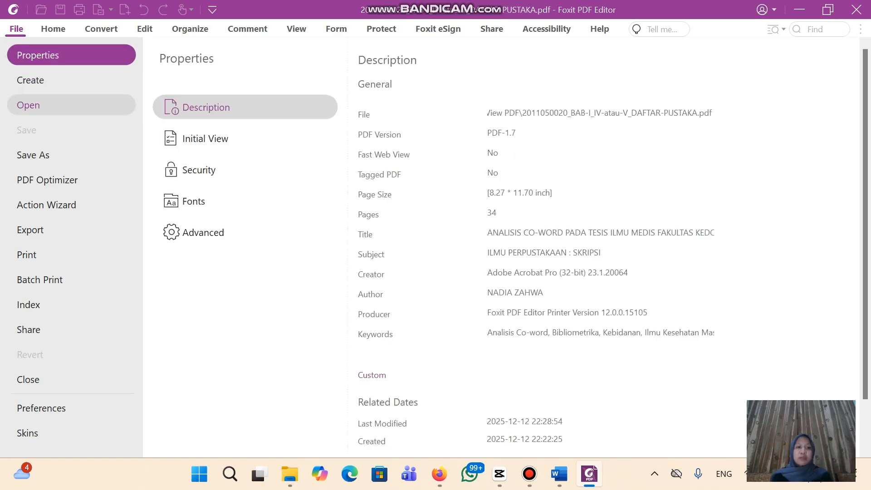
pyautogui.click(205, 139)
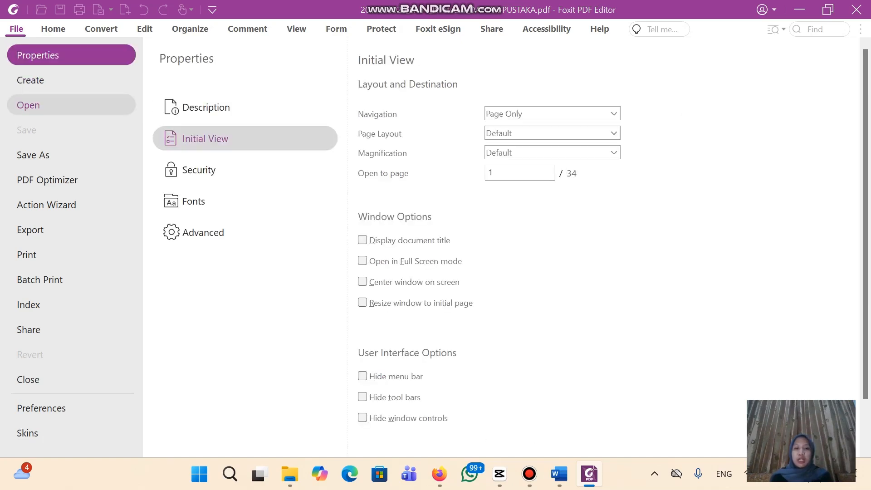
pyautogui.click(614, 114)
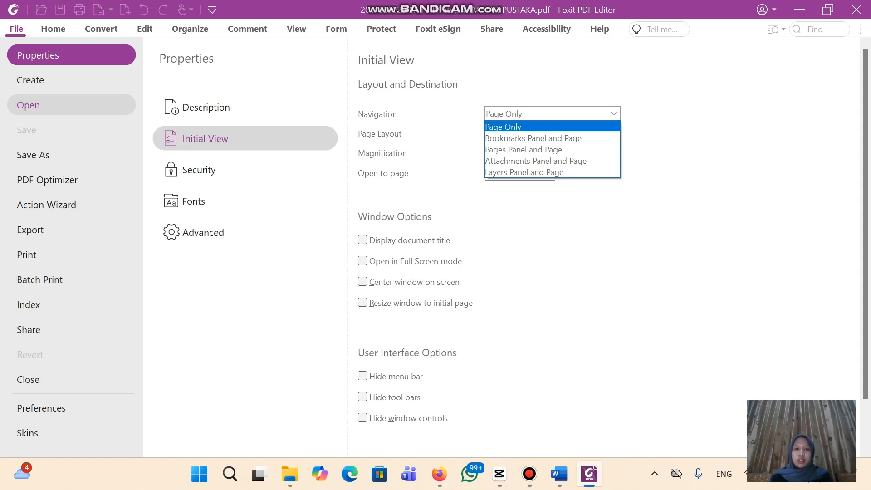
pyautogui.press('Down')
pyautogui.press('Return')
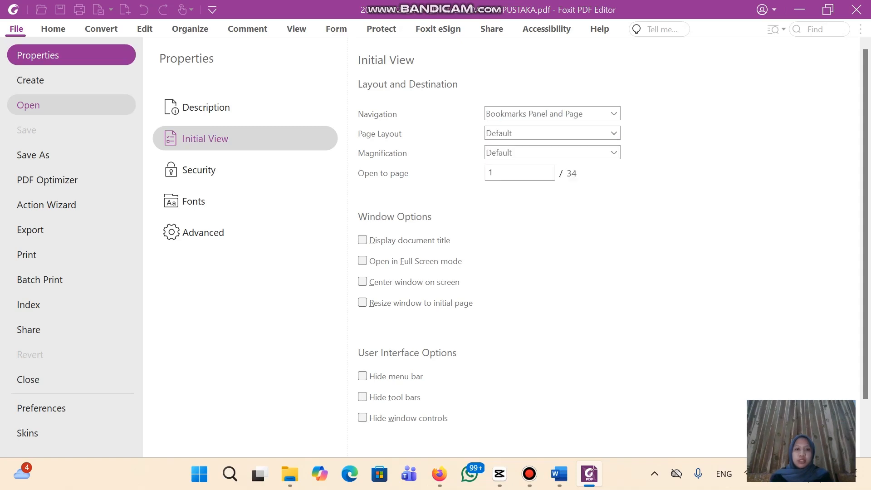
pyautogui.click(362, 240)
pyautogui.click(53, 29)
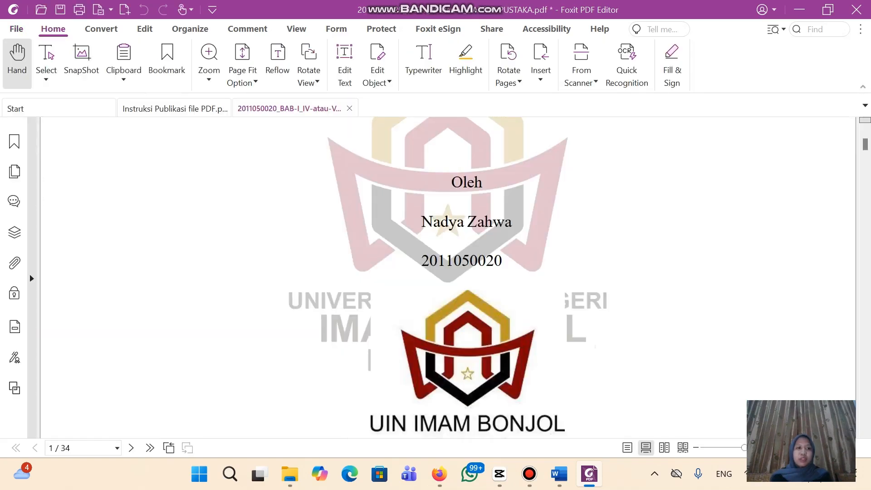
pyautogui.click(60, 9)
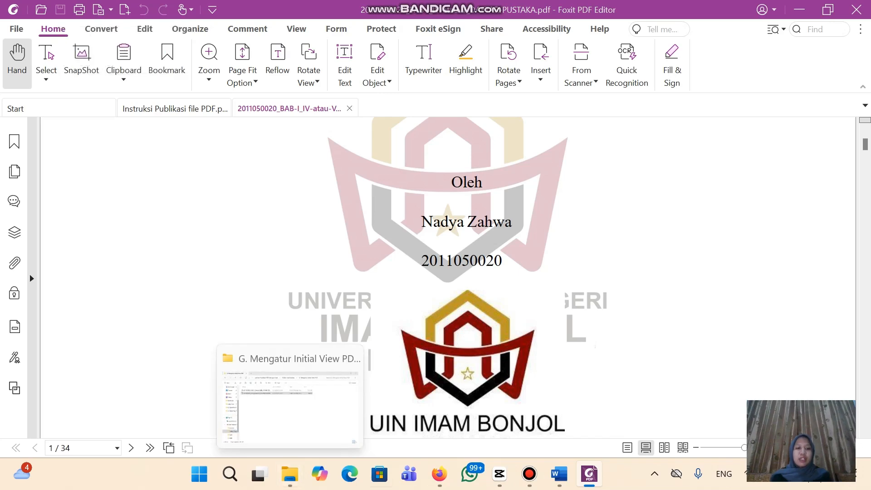
# Open the BAB-II thesis PDF and set its initial view to Bookmarks Panel and Page with document title shown
pyautogui.click(290, 474)
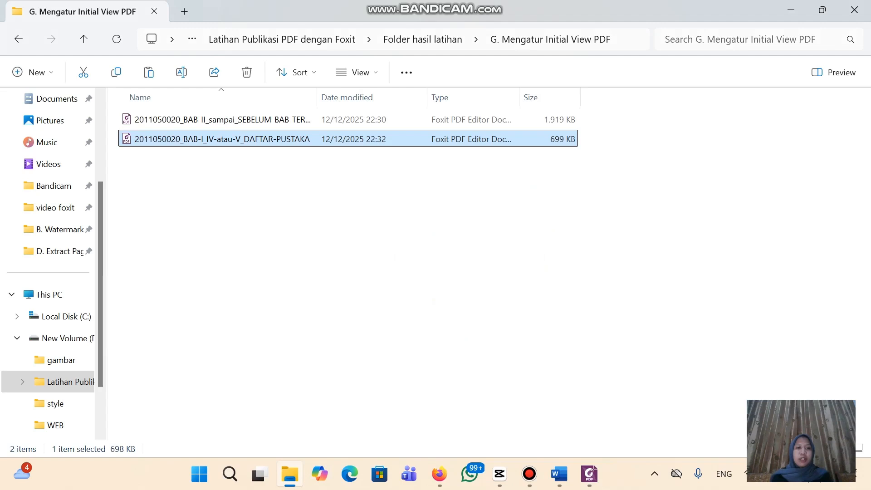
pyautogui.doubleClick(222, 120)
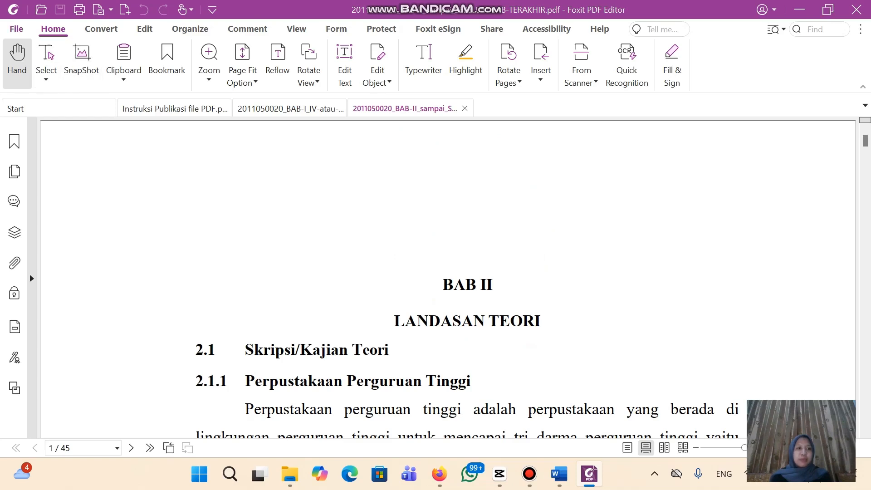
pyautogui.click(16, 29)
pyautogui.click(68, 55)
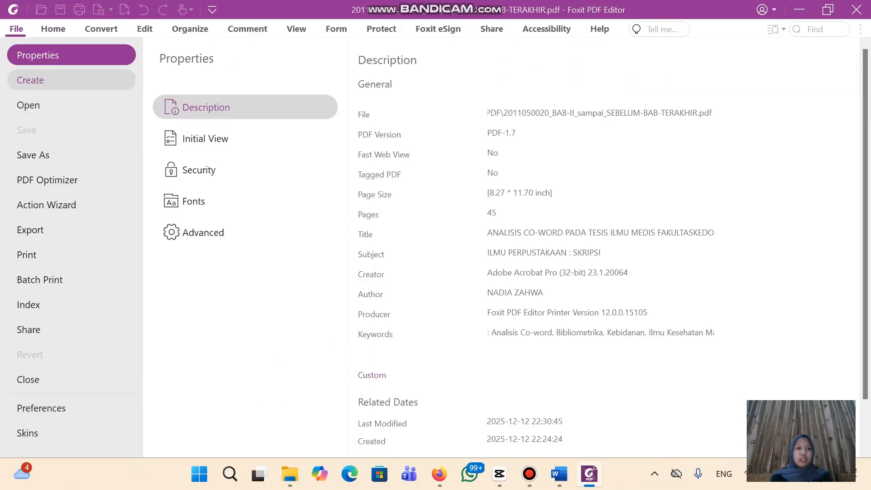
pyautogui.click(206, 138)
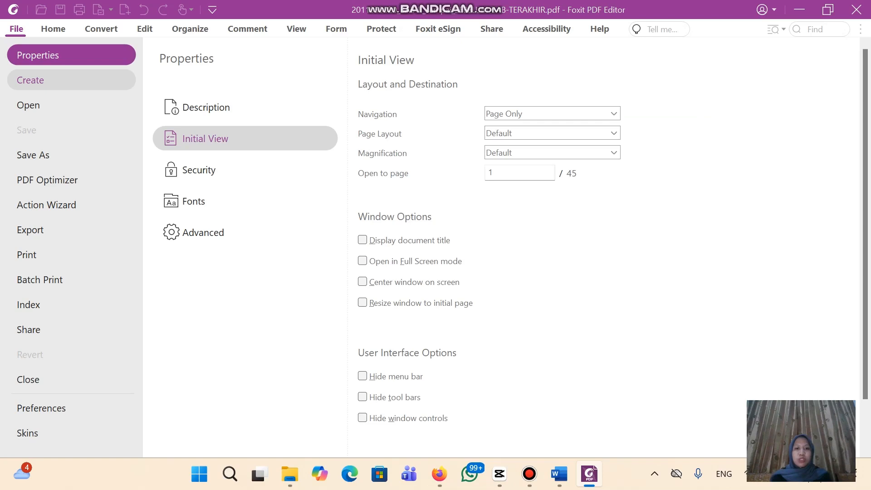
pyautogui.click(613, 113)
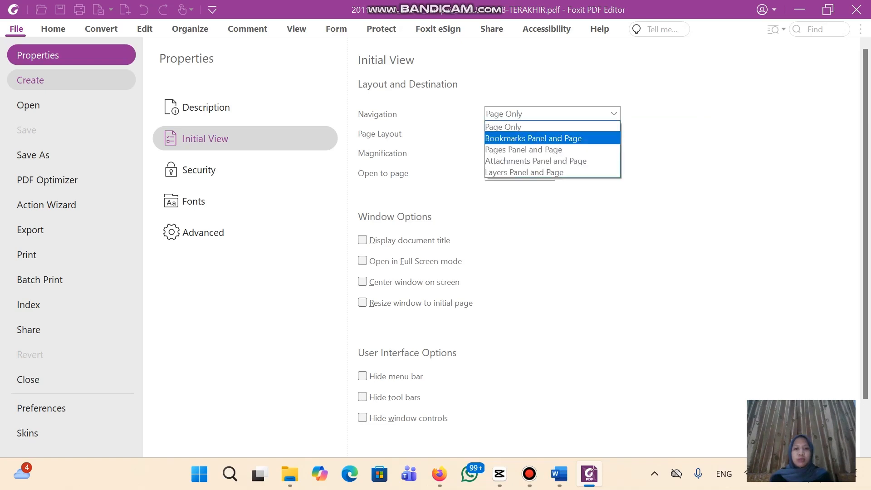
pyautogui.click(534, 138)
pyautogui.click(363, 240)
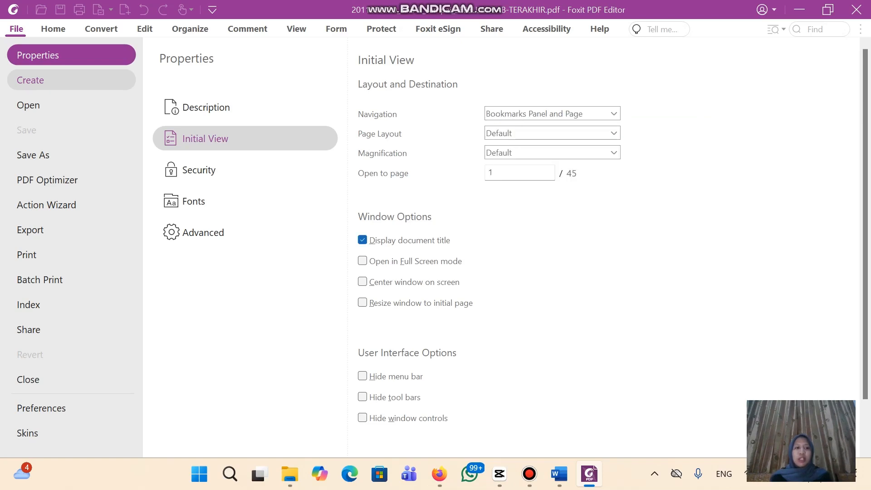
# Save the BAB-II PDF with its new initial view settings
pyautogui.press('Escape')
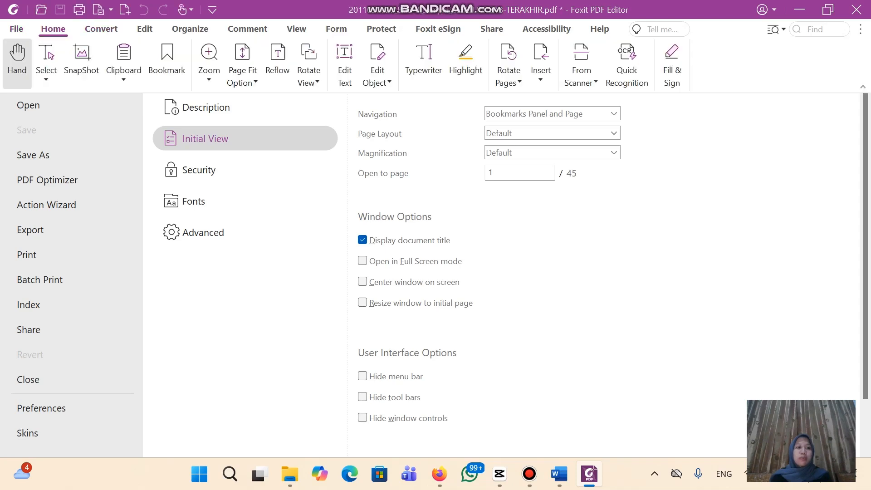
pyautogui.click(61, 10)
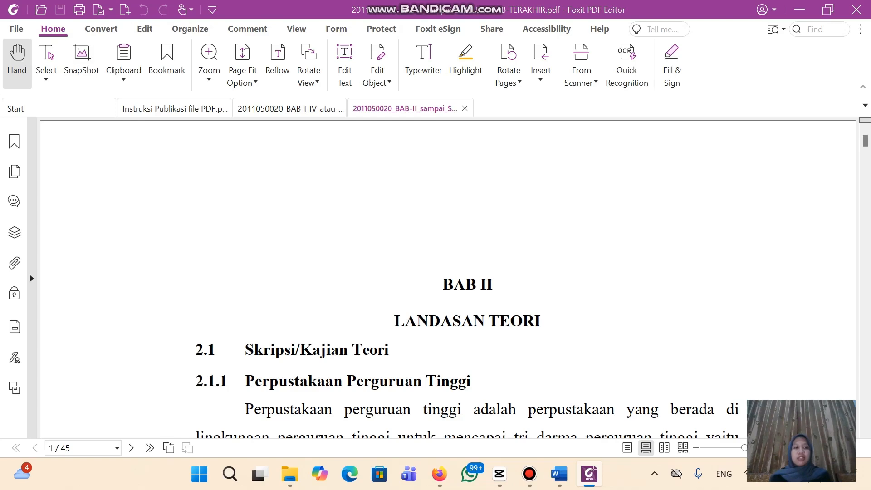
pyautogui.click(290, 474)
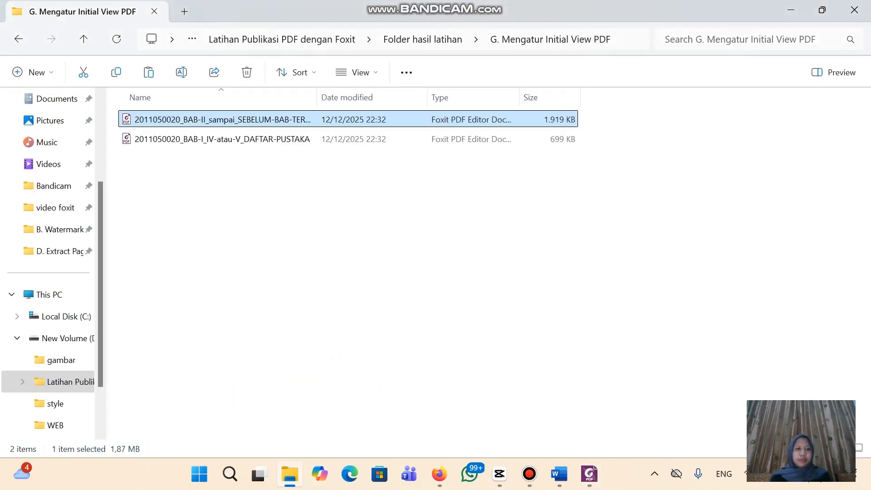
# Go back to Folder hasil latihan and select the H.1 Security Password folder
pyautogui.click(335, 354)
pyautogui.click(18, 38)
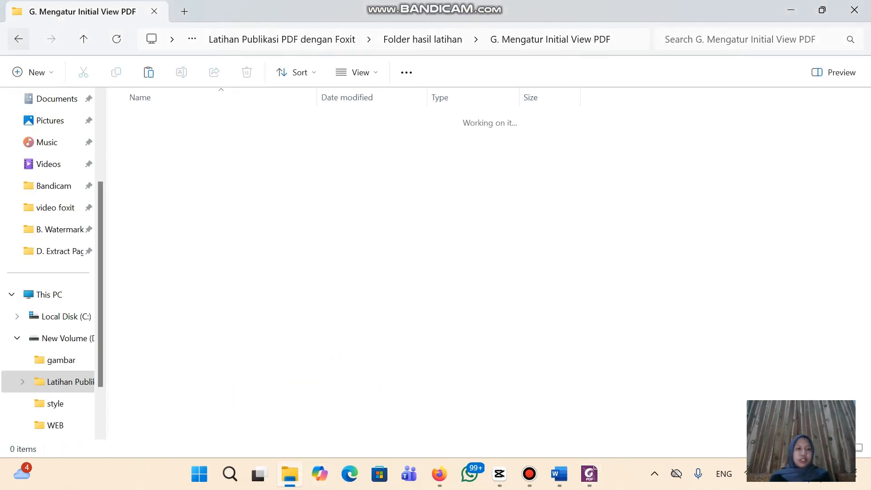
pyautogui.click(221, 256)
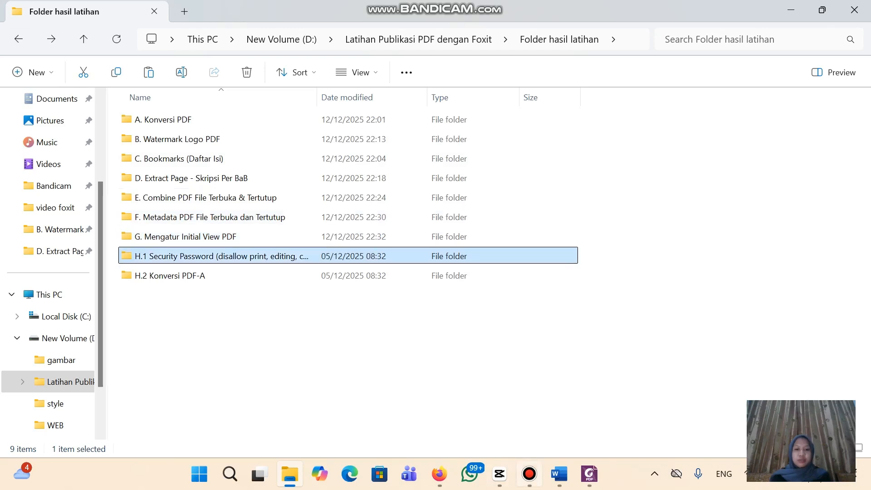
pyautogui.click(529, 473)
pyautogui.click(823, 41)
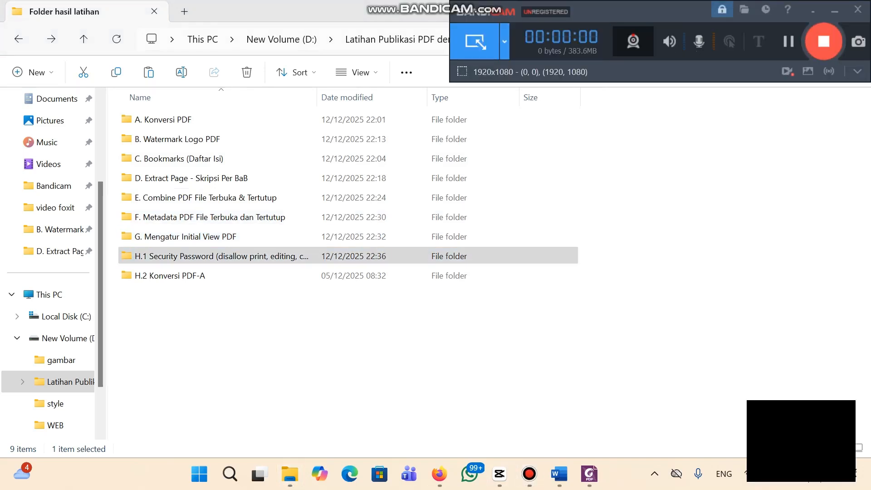
pyautogui.click(245, 256)
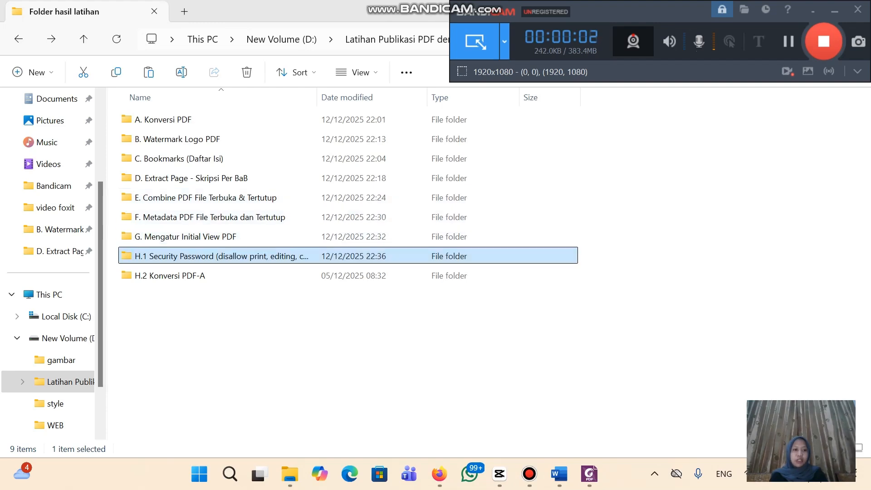
# View the Instruksi Publikasi guide in Foxit, then open the G. Mengatur Initial View PDF folder
pyautogui.click(589, 474)
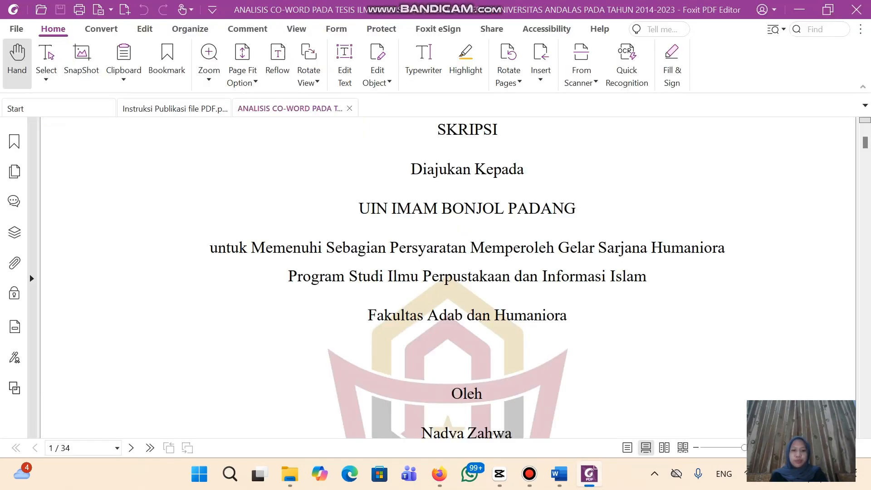
pyautogui.click(174, 109)
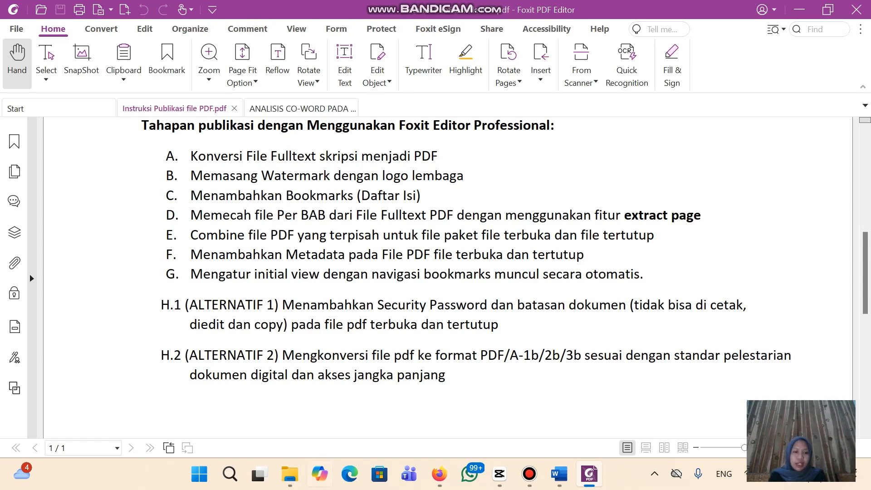
pyautogui.click(290, 475)
pyautogui.doubleClick(185, 236)
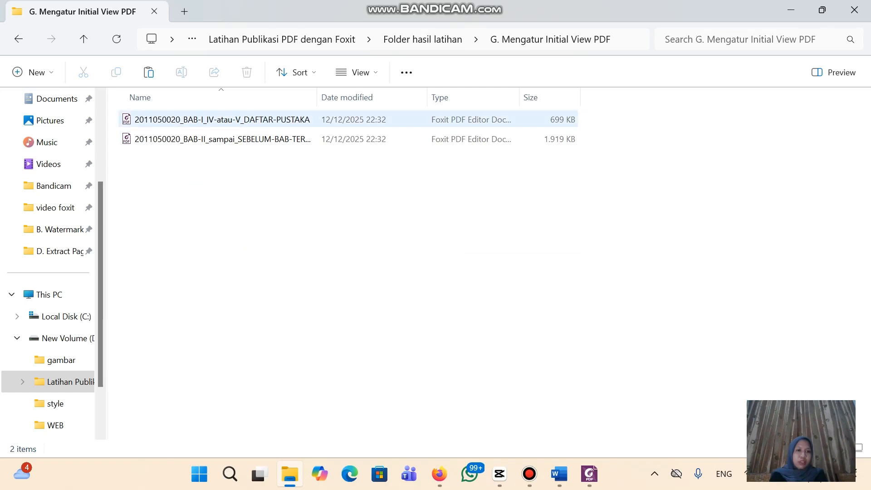
# Copy both thesis PDFs from the G. Mengatur Initial View PDF folder
pyautogui.click(222, 120)
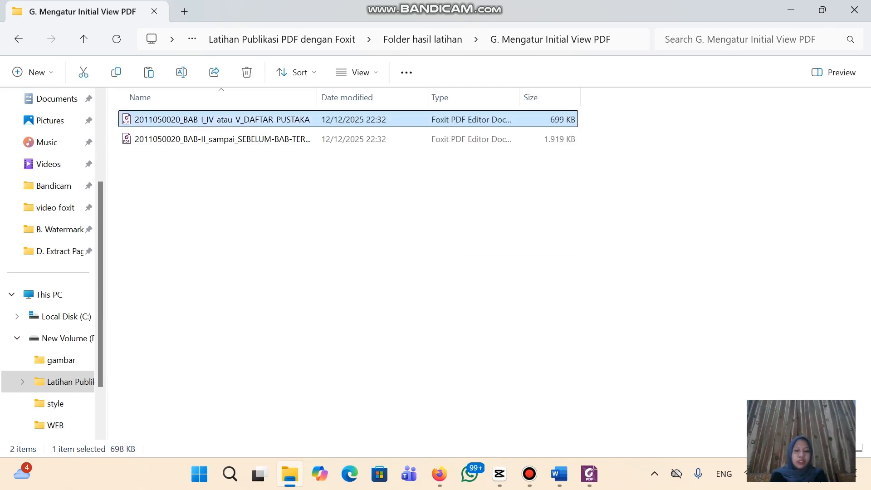
pyautogui.hotkey('ctrl', 'a')
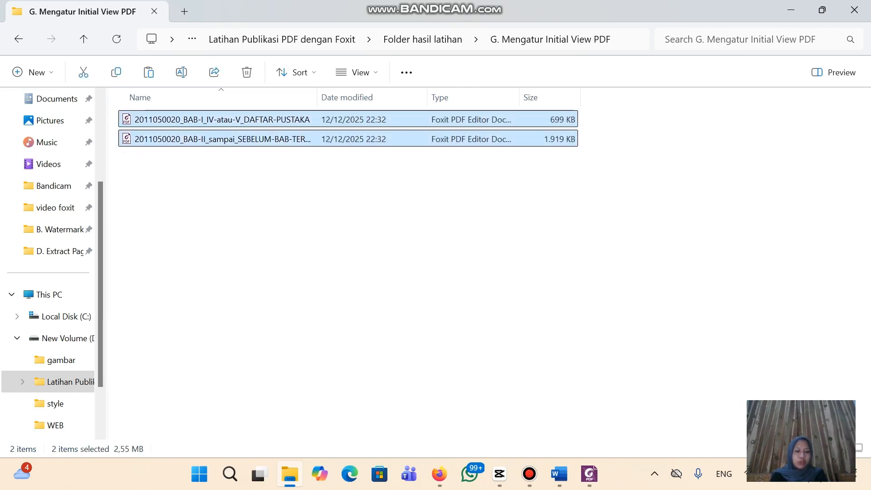
pyautogui.rightClick(251, 139)
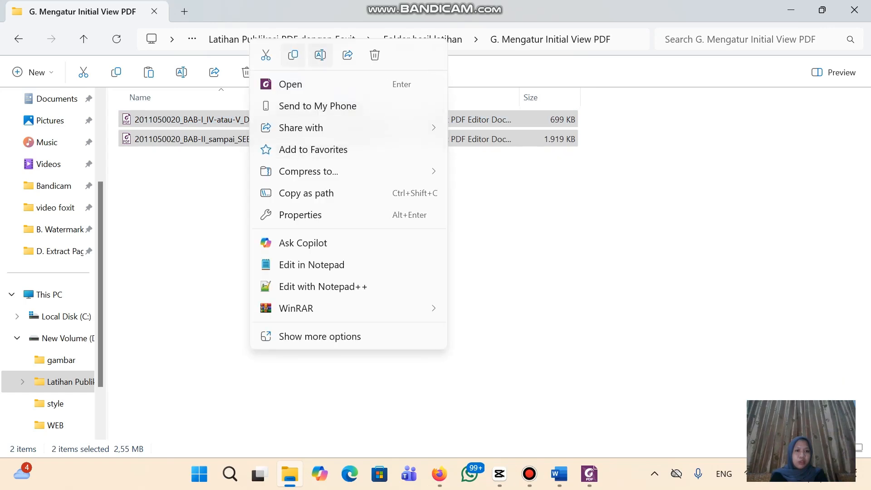
pyautogui.click(293, 55)
# Paste them into H.1 Security Password, replacing the existing DAFTAR-PUSTAKA copy
pyautogui.click(18, 38)
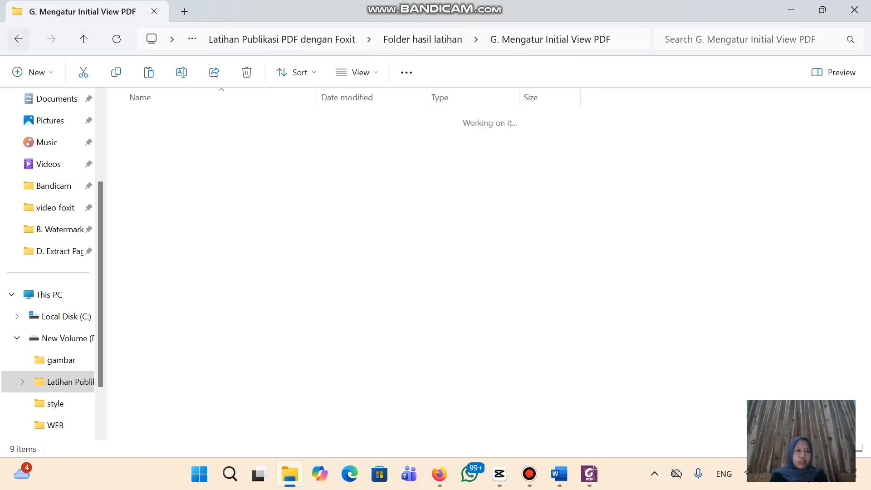
pyautogui.doubleClick(221, 257)
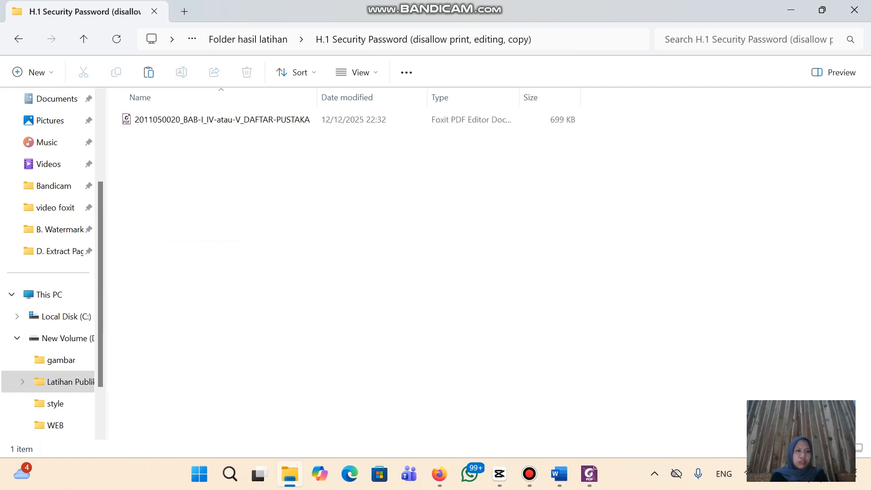
pyautogui.hotkey('ctrl', 'v')
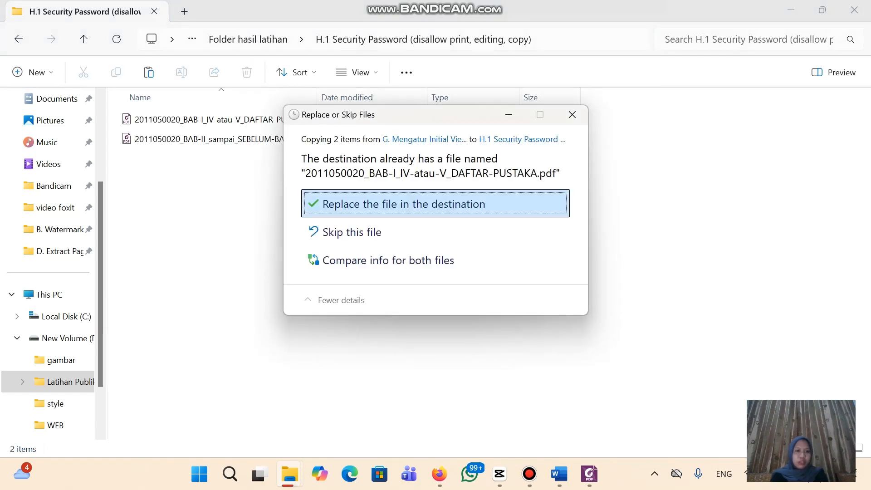
pyautogui.press('Return')
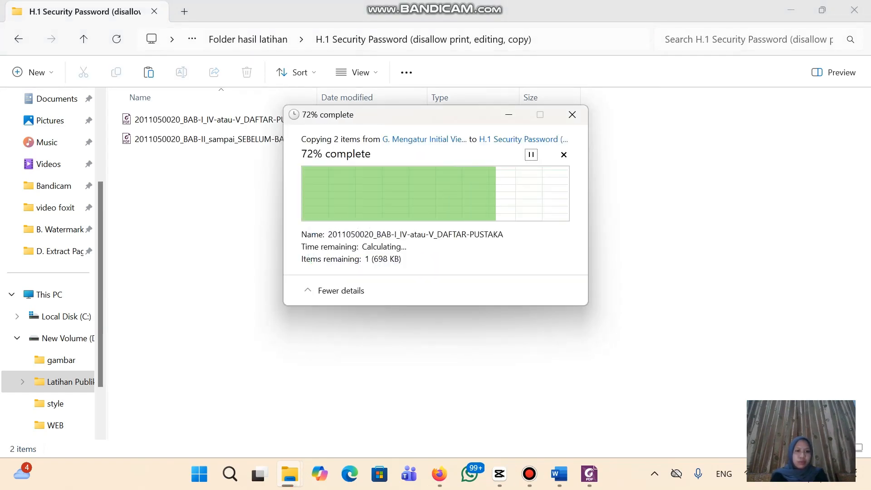
pyautogui.press('Return')
pyautogui.click(572, 115)
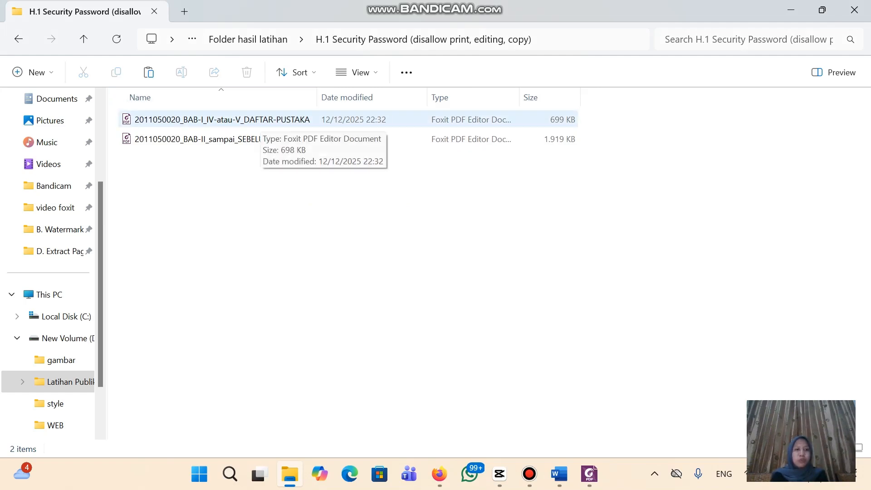
# Open the first thesis PDF and start Password Protect with document restrictions enabled
pyautogui.doubleClick(254, 120)
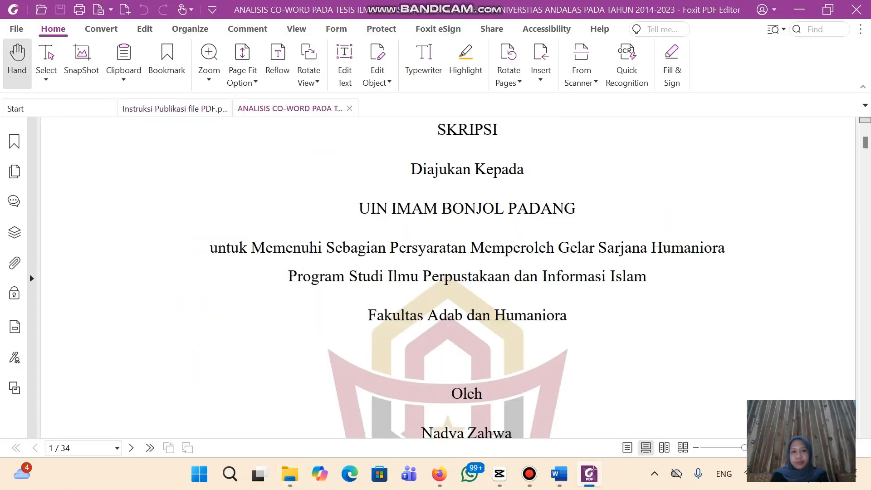
pyautogui.scroll(3, 431, 430)
pyautogui.scroll(3, 432, 429)
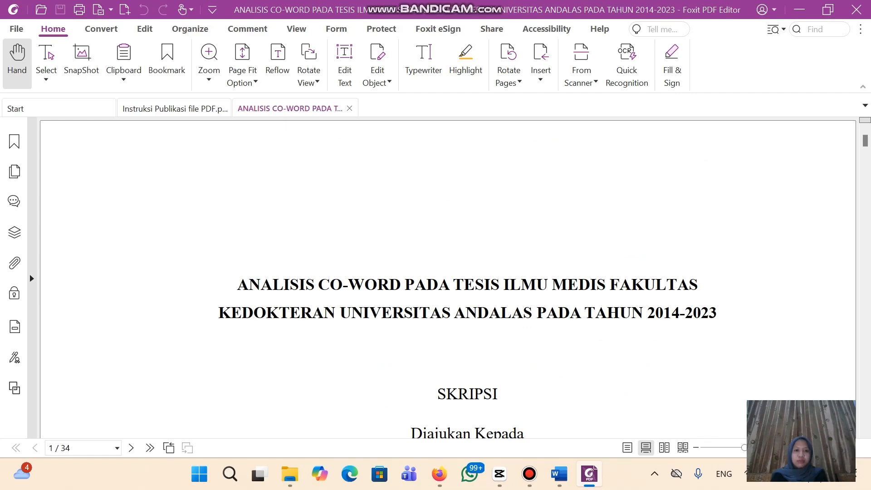
pyautogui.scroll(-5, 432, 429)
pyautogui.scroll(-5, 447, 278)
pyautogui.scroll(10, 448, 277)
pyautogui.click(381, 29)
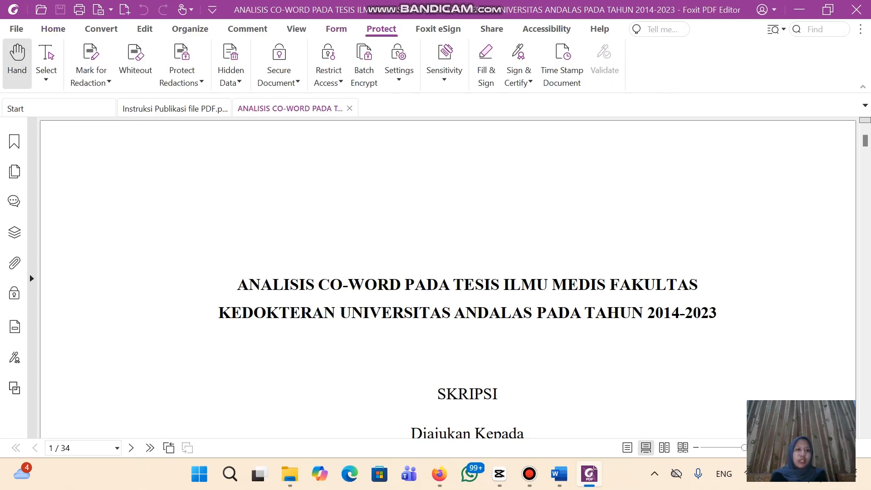
pyautogui.click(278, 68)
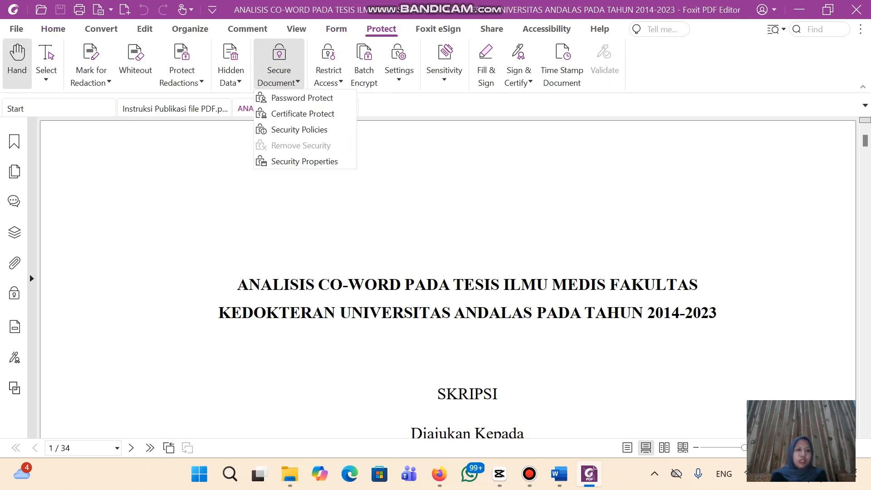
pyautogui.click(302, 97)
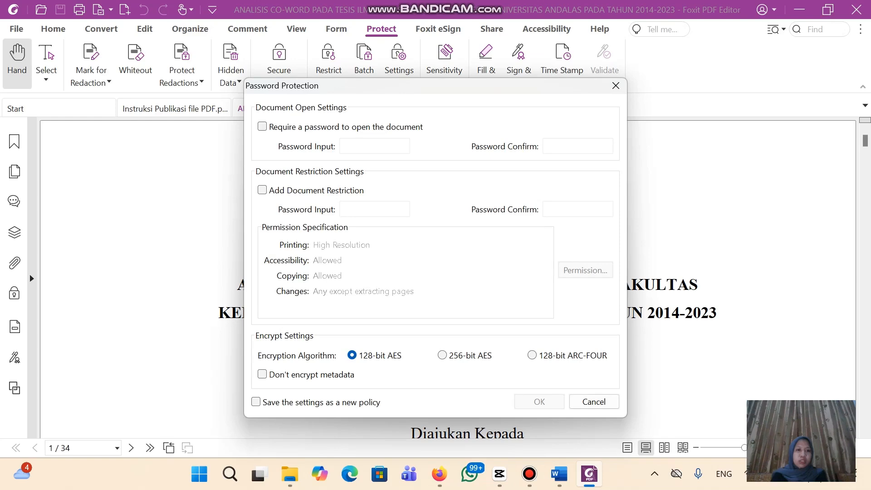
pyautogui.click(262, 190)
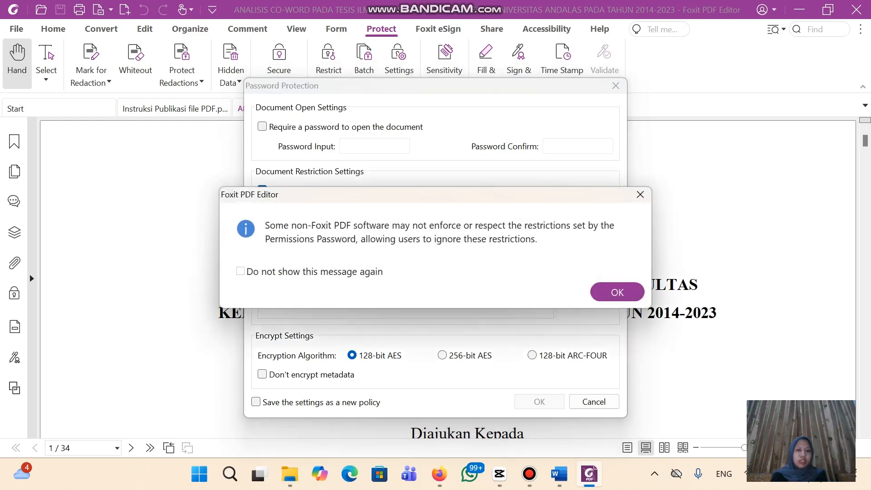
pyautogui.click(617, 292)
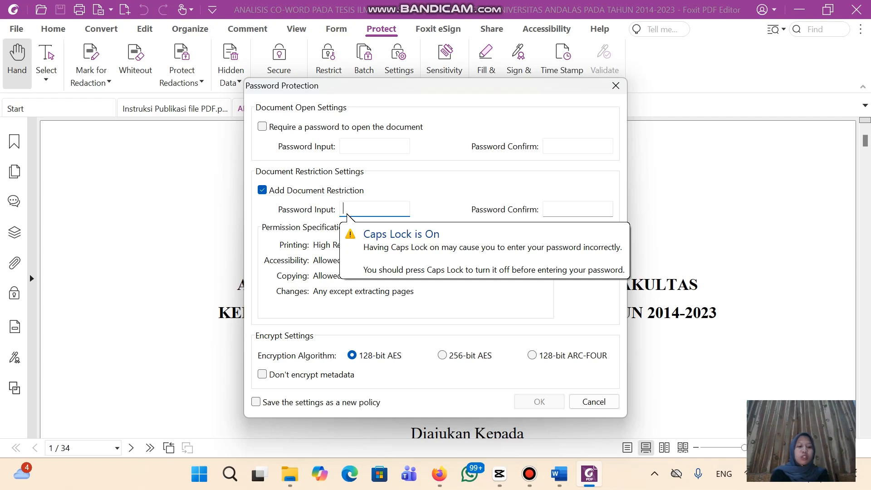
# Enter and confirm the permissions password, set permissions to None, and apply the protection
pyautogui.write('•••••••')
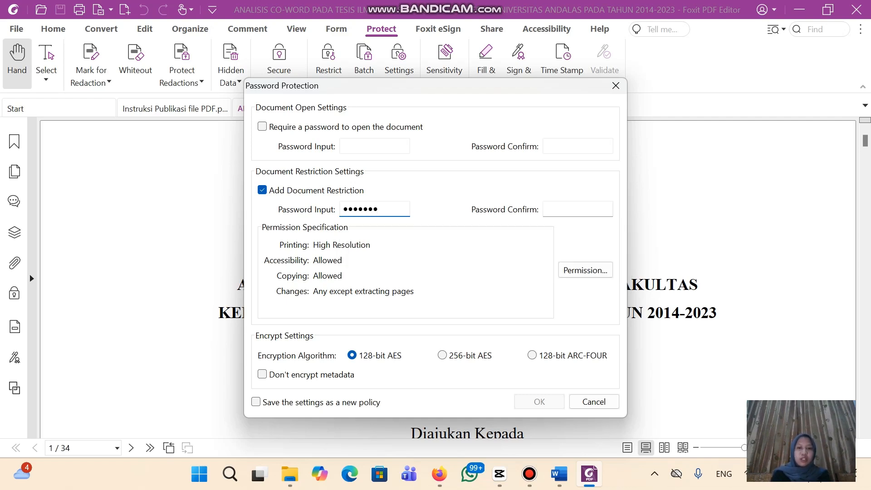
pyautogui.press('Tab')
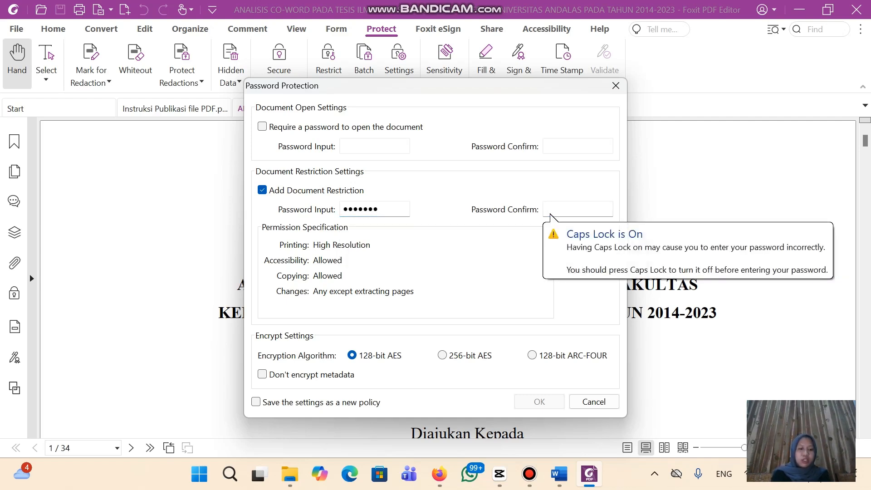
pyautogui.write('•••••••')
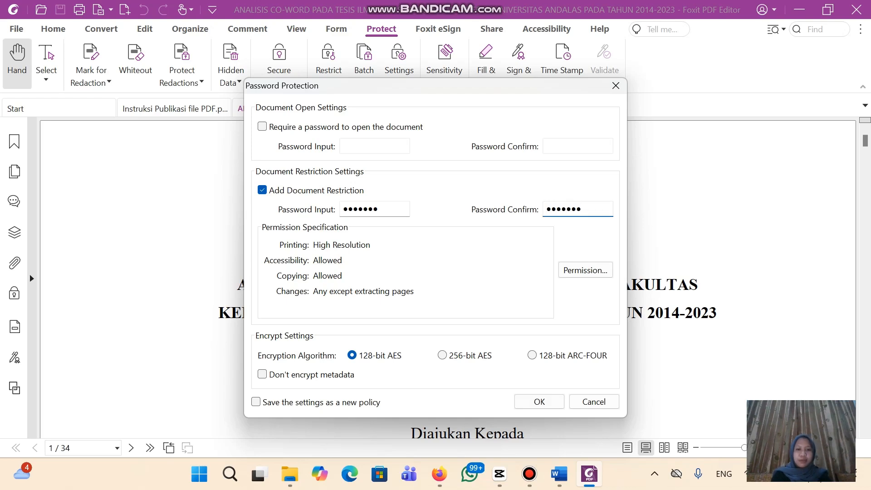
pyautogui.press('Tab')
pyautogui.press('Return')
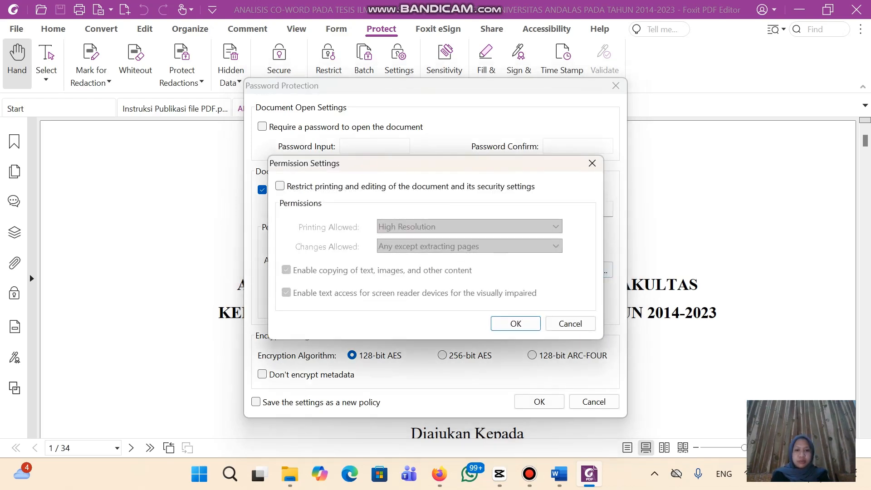
pyautogui.press('space')
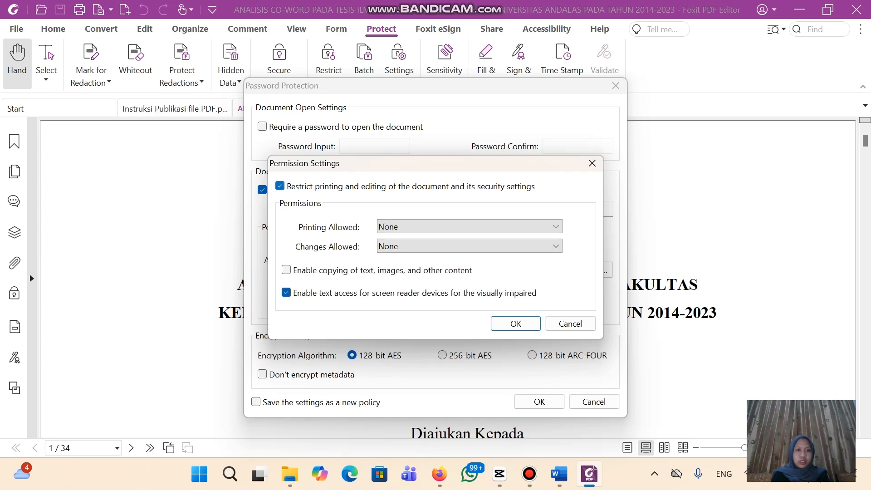
pyautogui.press('Return')
pyautogui.press('Tab')
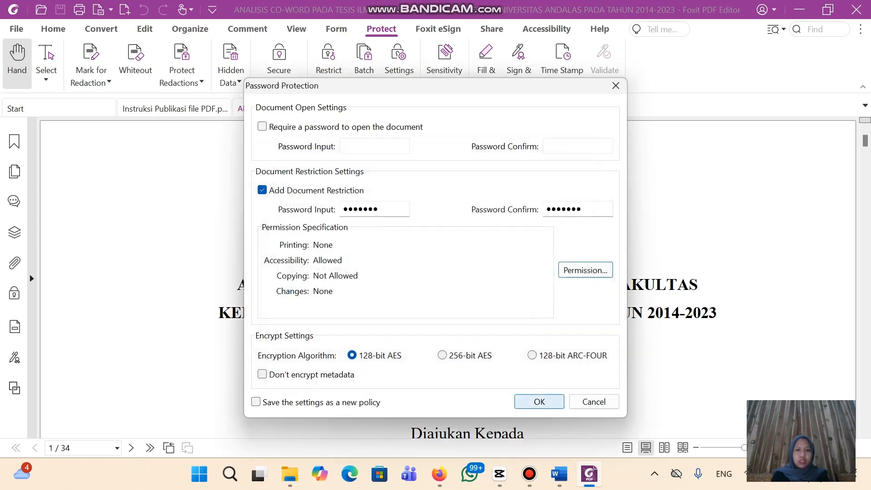
pyautogui.press('Return')
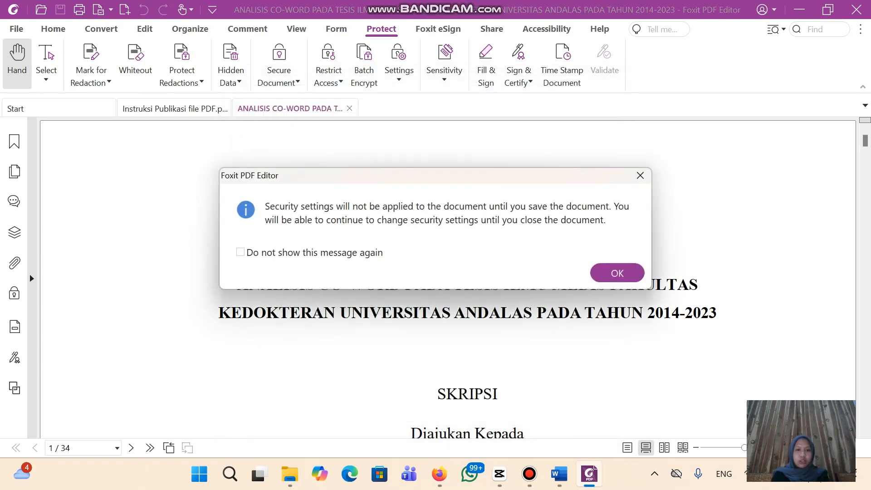
pyautogui.press('Return')
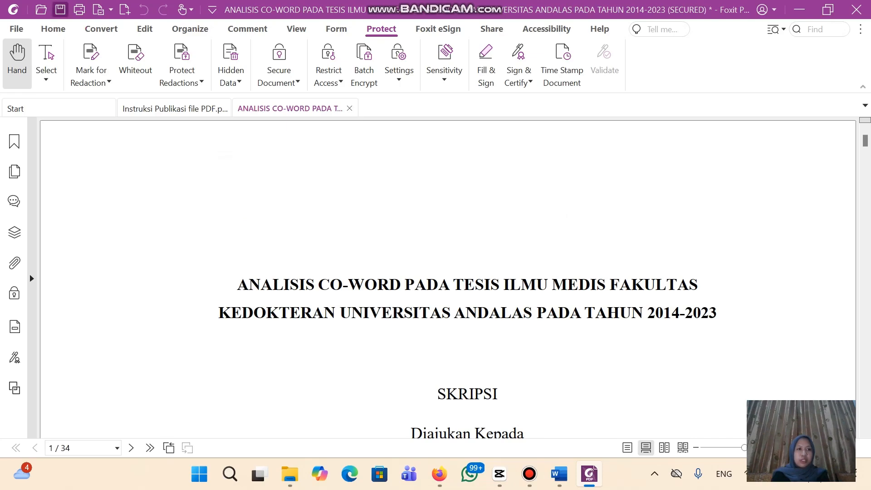
# Save the secured thesis, confirm the word Sebagian cannot be copied, and close it
pyautogui.click(60, 10)
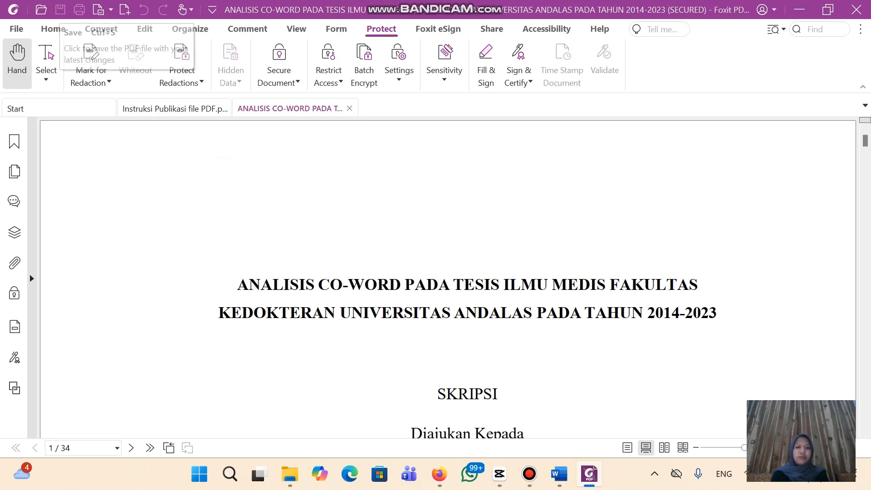
pyautogui.scroll(-10, 448, 276)
pyautogui.scroll(4, 449, 277)
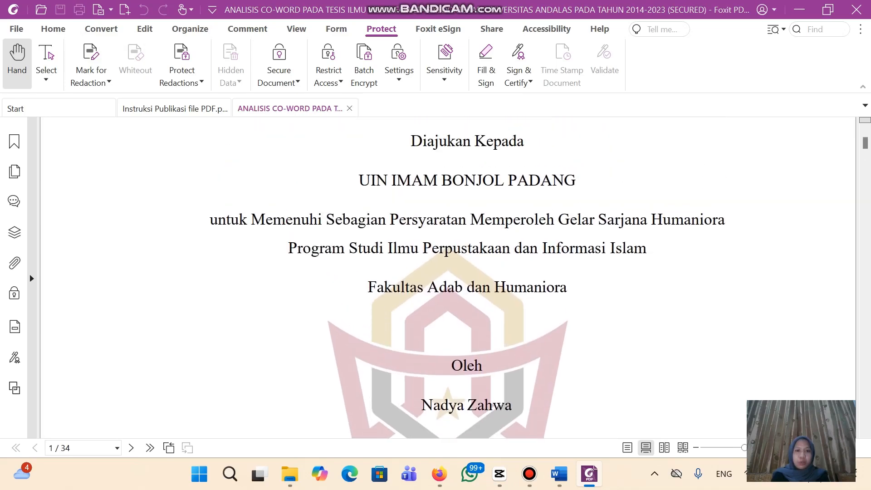
pyautogui.moveTo(336, 221); pyautogui.dragTo(327, 221)
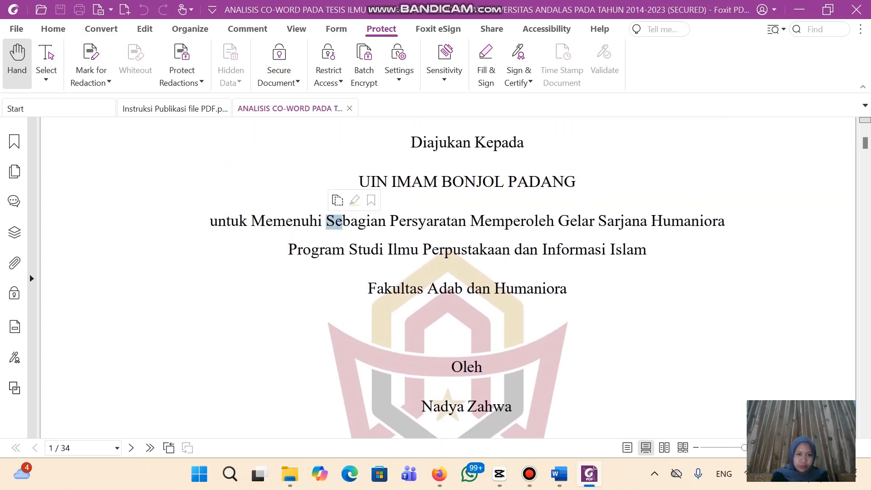
pyautogui.click(357, 223)
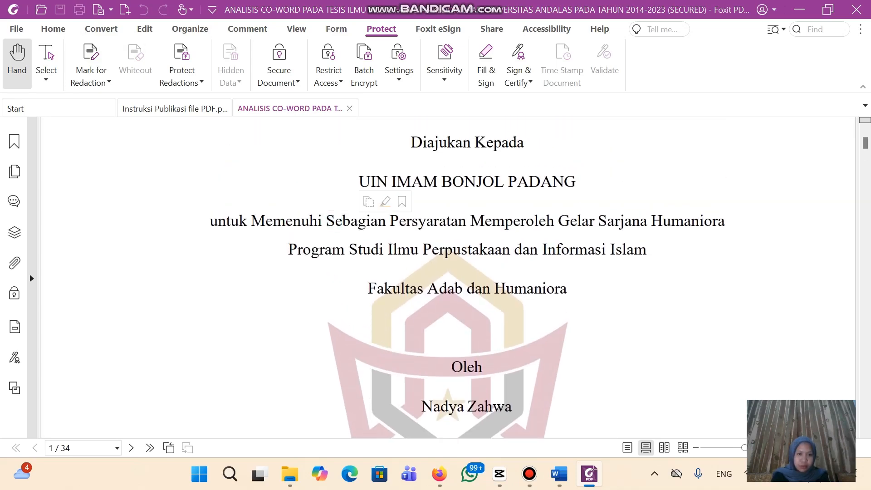
pyautogui.moveTo(327, 222); pyautogui.dragTo(385, 221)
pyautogui.rightClick(385, 225)
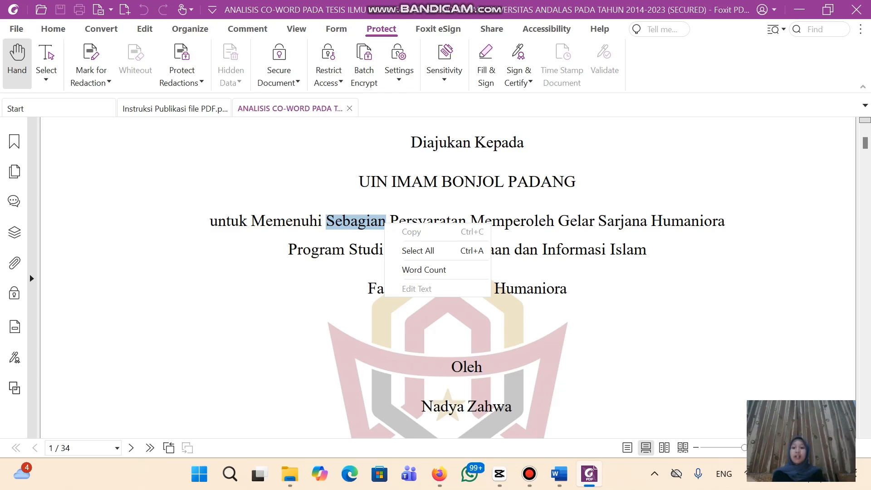
pyautogui.press('Escape')
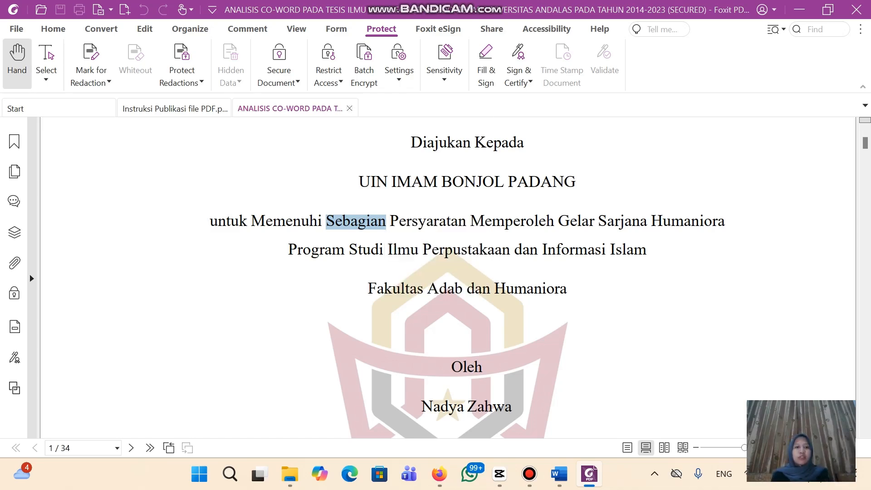
pyautogui.hotkey('ctrl', 'w')
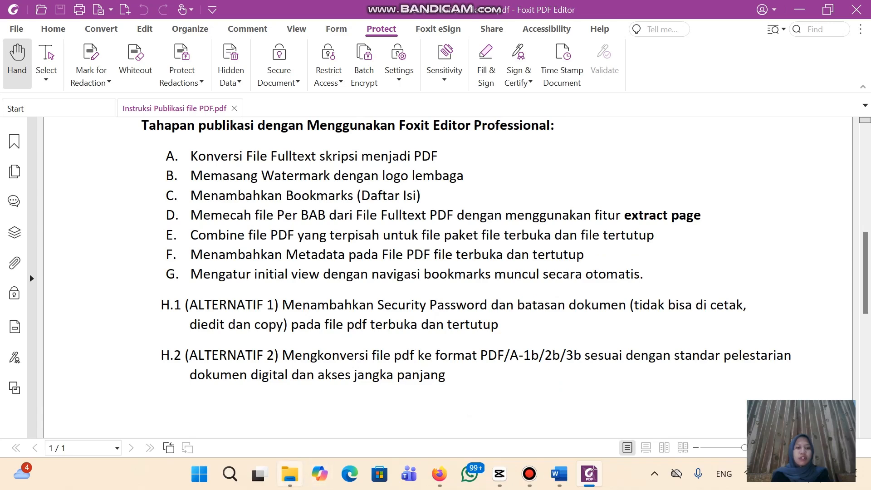
# Open the second thesis PDF at BAB II, hide the bookmarks panel, and start Password Protect
pyautogui.hotkey('alt', 'Tab')
pyautogui.press('Down')
pyautogui.hotkey('alt', 'Tab')
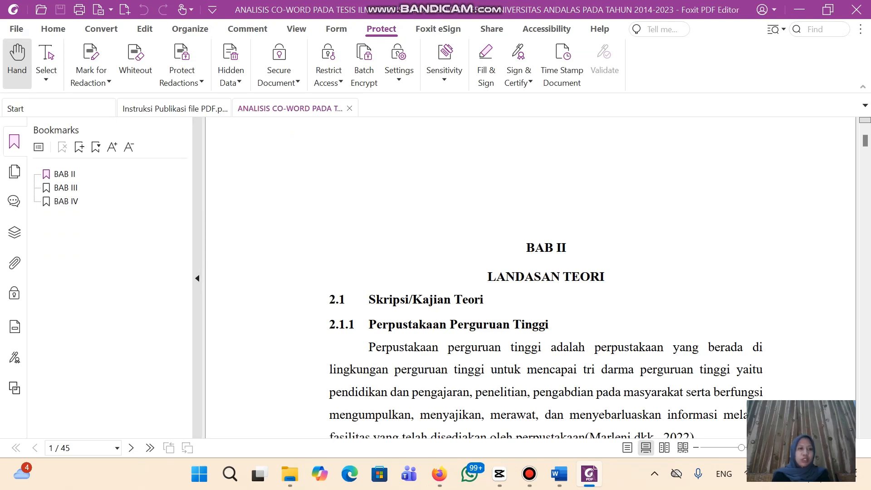
pyautogui.click(64, 174)
pyautogui.click(14, 142)
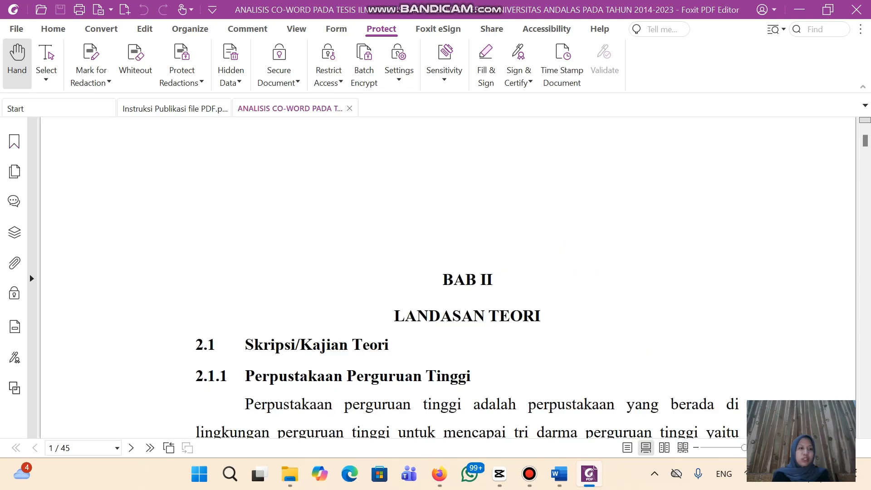
pyautogui.scroll(-4, 448, 278)
pyautogui.scroll(4, 448, 278)
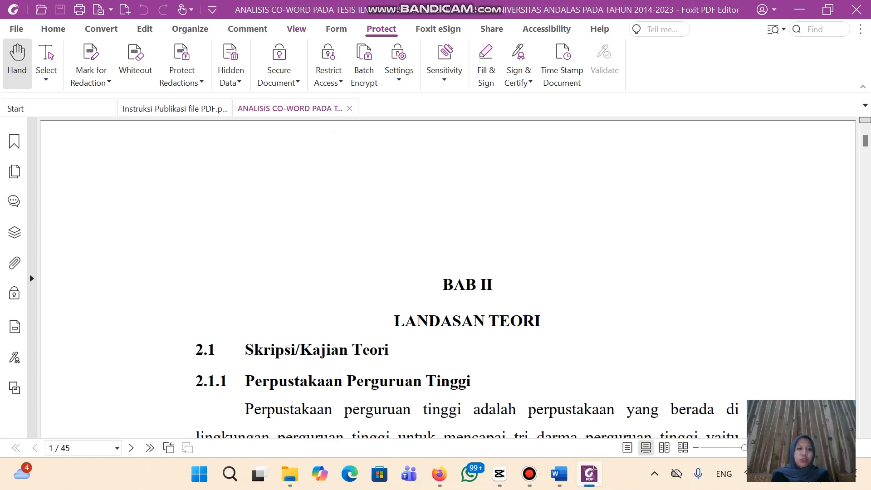
pyautogui.click(279, 73)
pyautogui.click(302, 97)
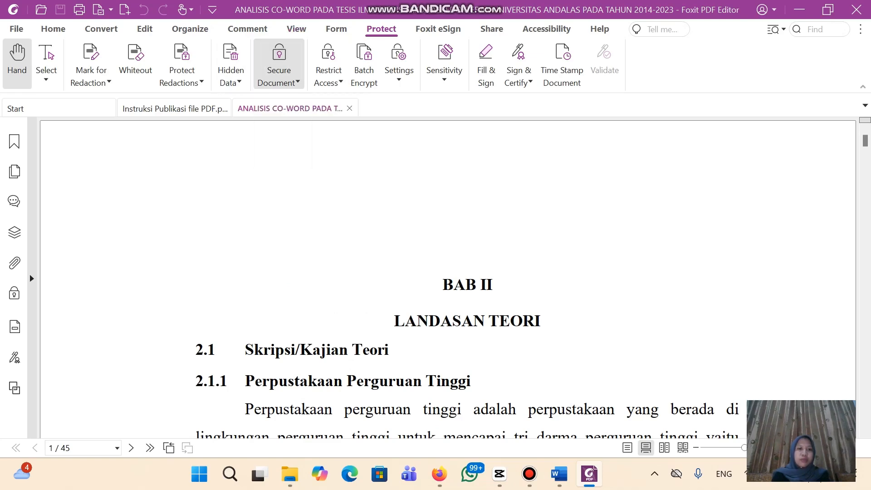
# Enable restrictions, enter and confirm the password, block printing, editing and copying, and apply
pyautogui.click(262, 190)
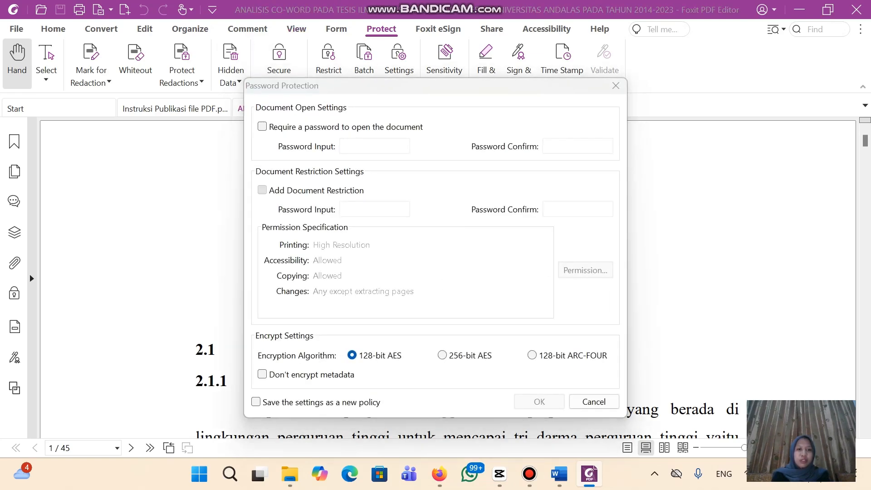
pyautogui.press('Return')
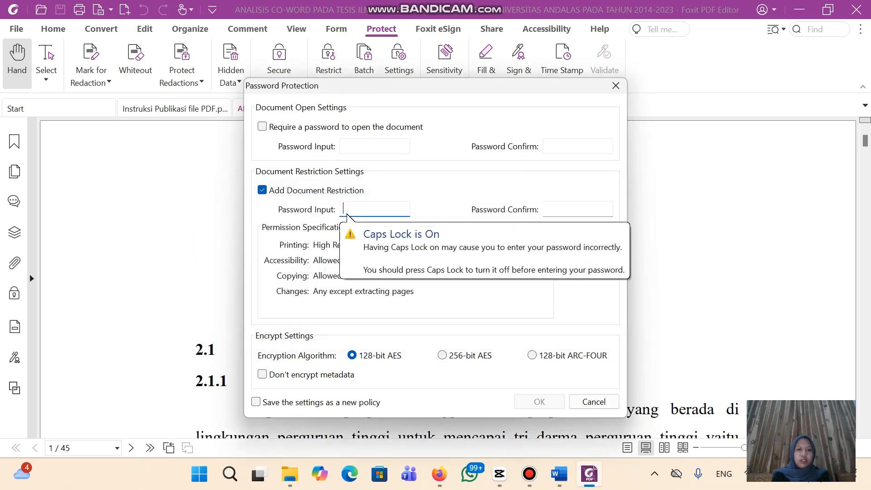
pyautogui.write('••••')
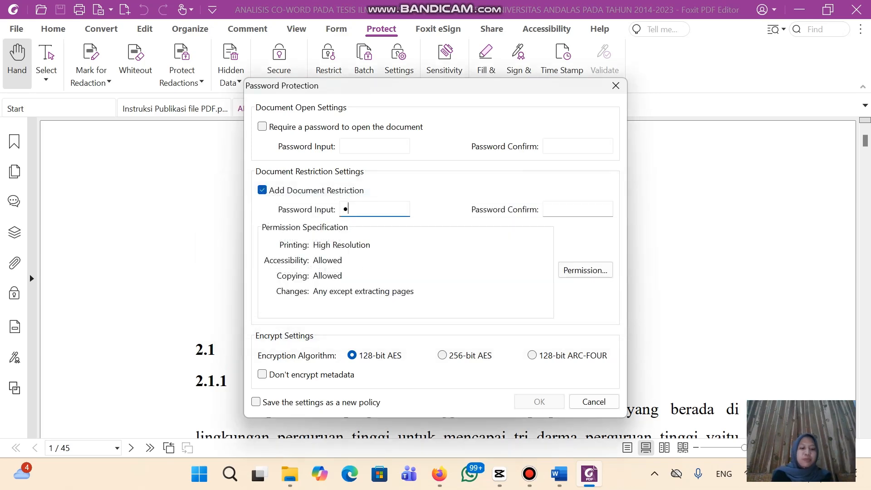
pyautogui.write('•••')
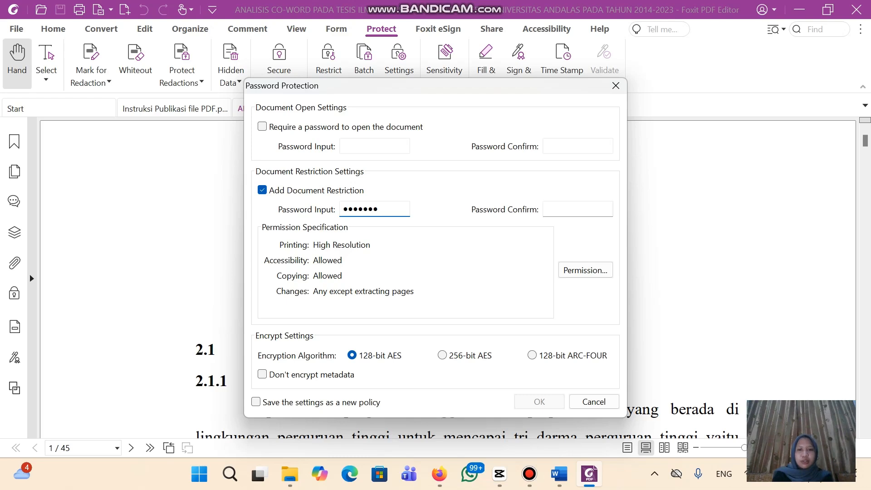
pyautogui.press('Tab')
pyautogui.write('••••••')
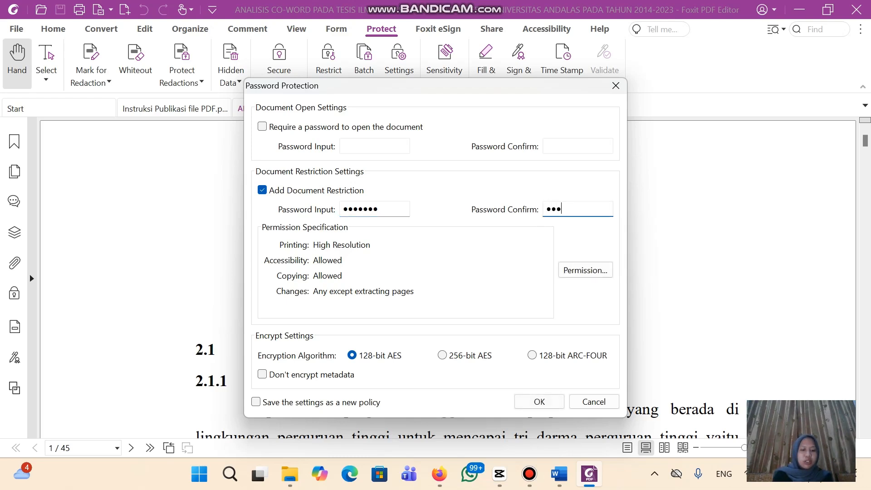
pyautogui.write('•')
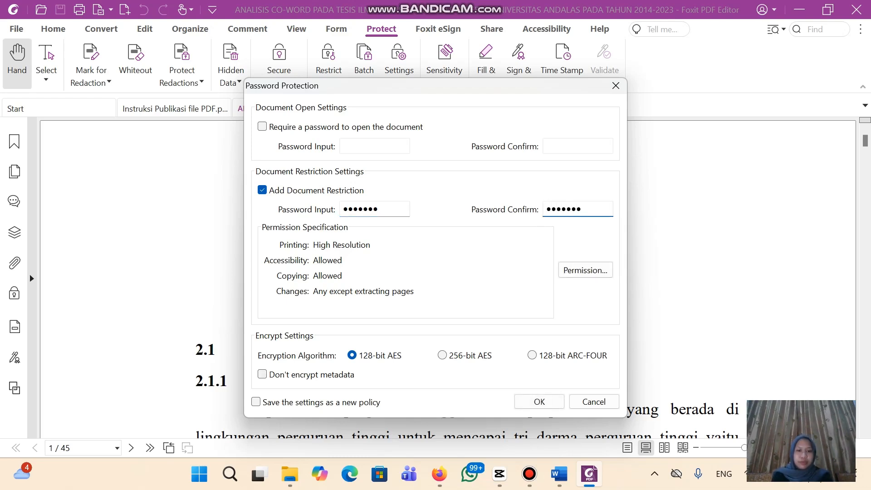
pyautogui.click(585, 270)
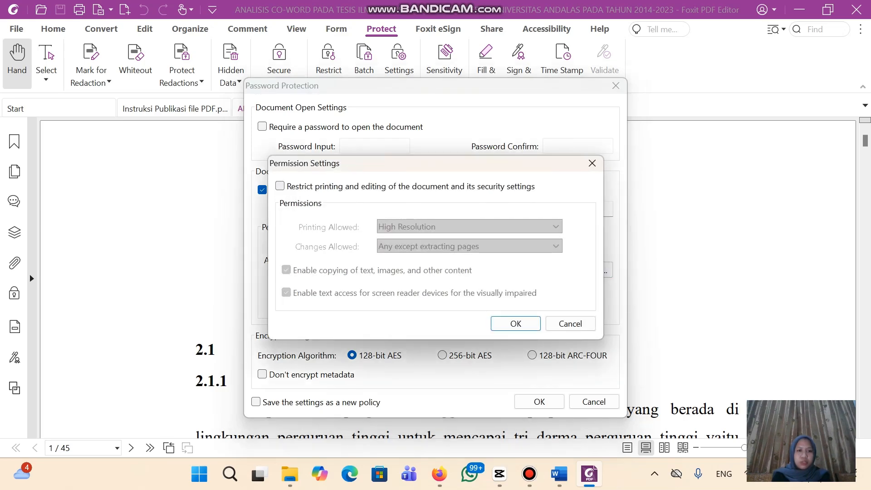
pyautogui.click(280, 186)
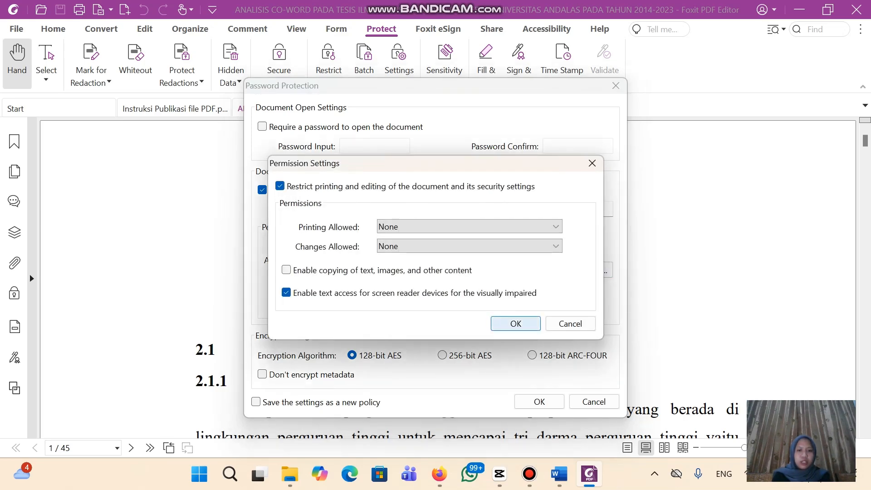
pyautogui.click(516, 324)
pyautogui.click(539, 402)
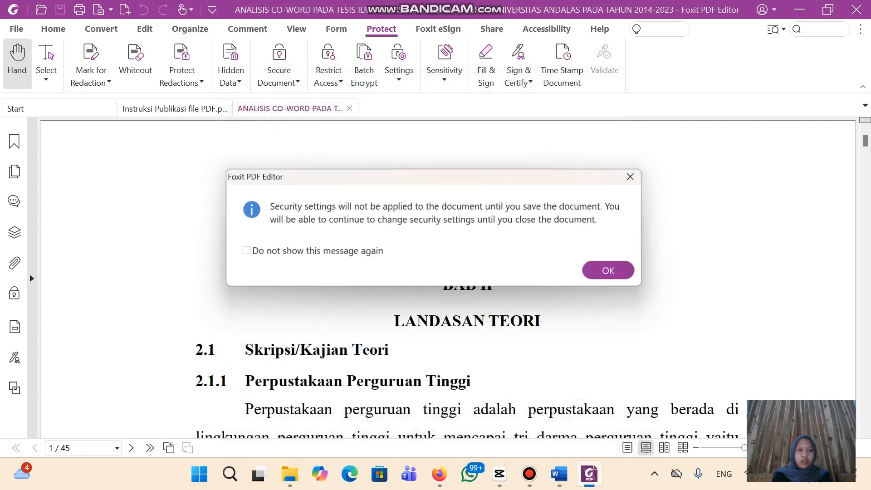
# Confirm the words penyelenggaraan and pedoman cannot be copied from the secured chapter
pyautogui.press('Return')
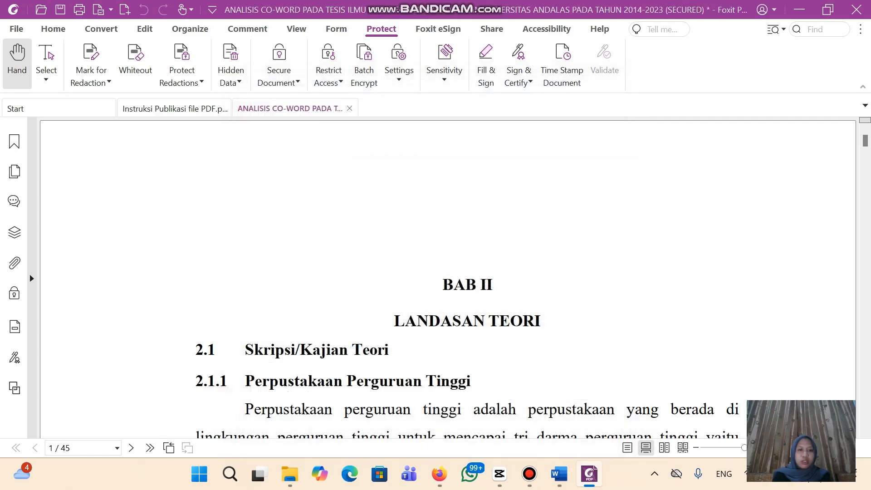
pyautogui.scroll(-5, 468, 277)
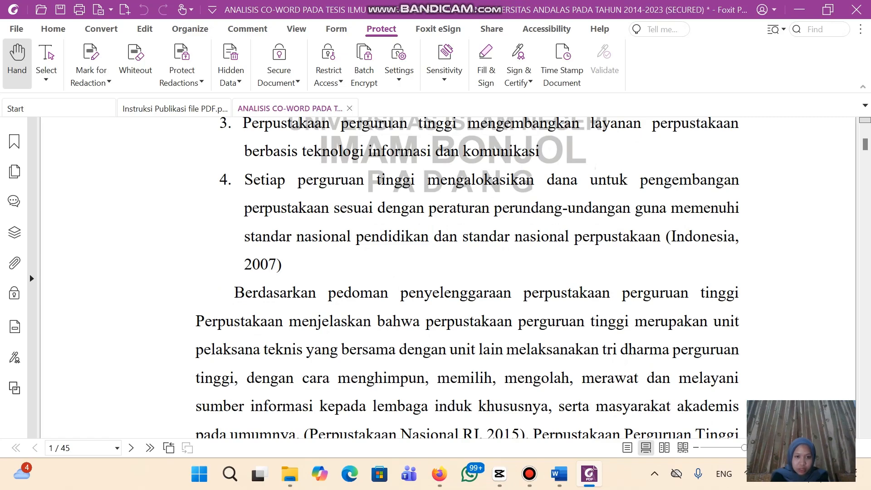
pyautogui.moveTo(401, 293); pyautogui.dragTo(512, 294)
pyautogui.rightClick(518, 298)
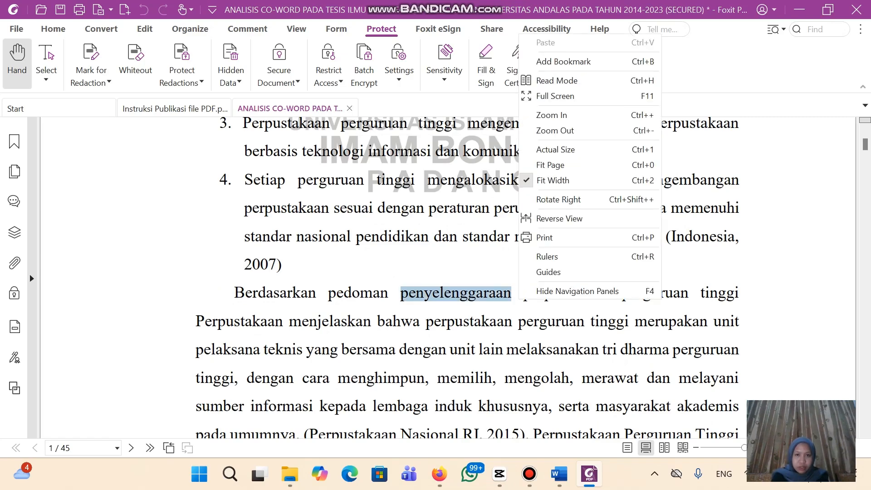
pyautogui.click(440, 296)
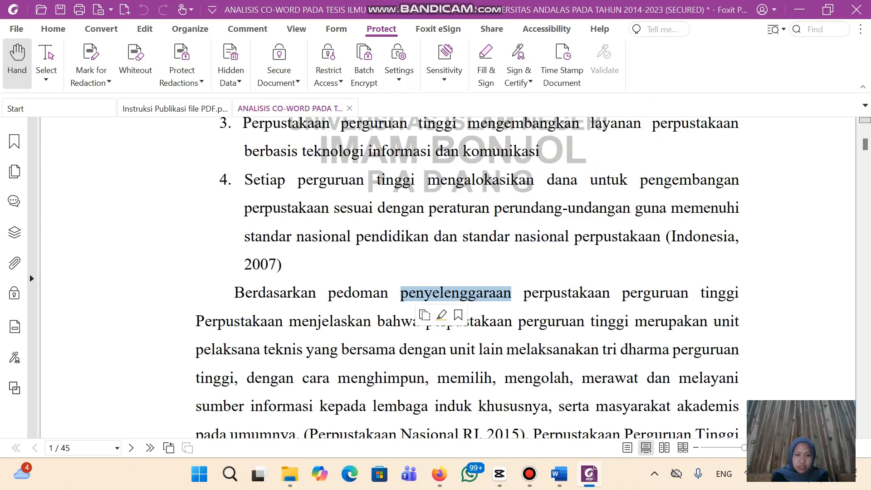
pyautogui.moveTo(328, 294); pyautogui.dragTo(389, 294)
pyautogui.rightClick(394, 298)
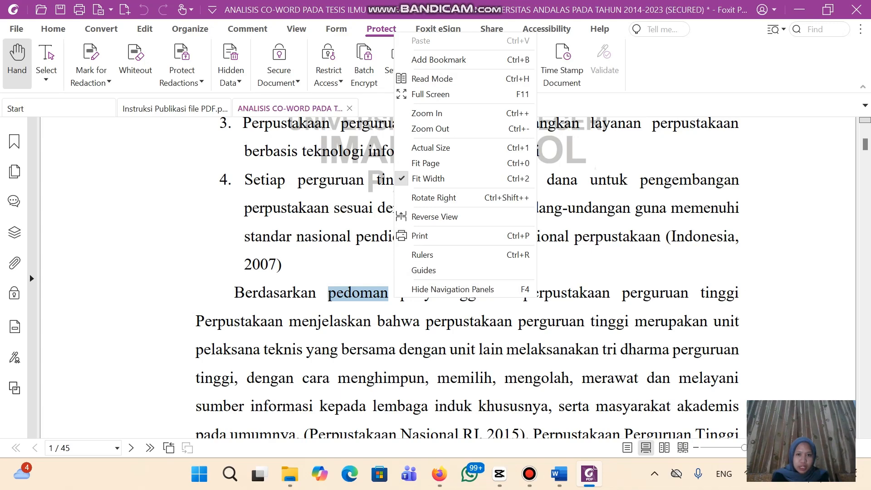
pyautogui.click(601, 297)
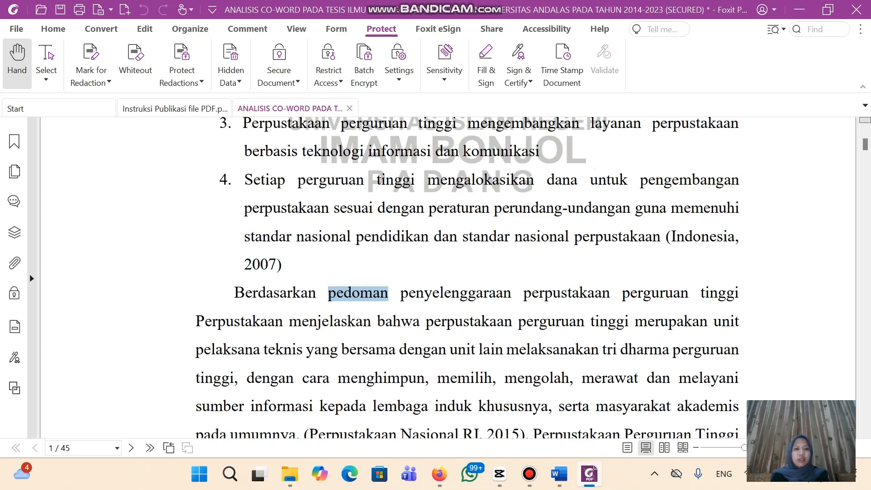
# Close the chapter, saving the changes, and return to File Explorer
pyautogui.hotkey('ctrl', 'w')
pyautogui.press('Return')
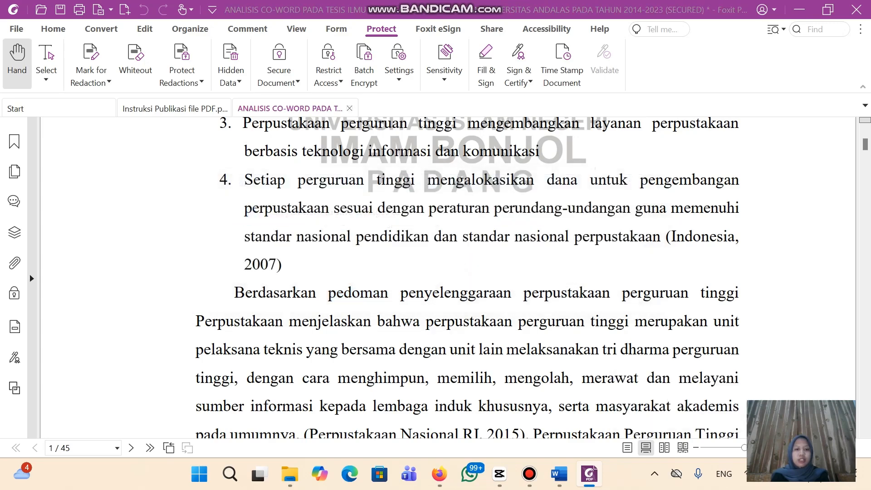
pyautogui.click(290, 474)
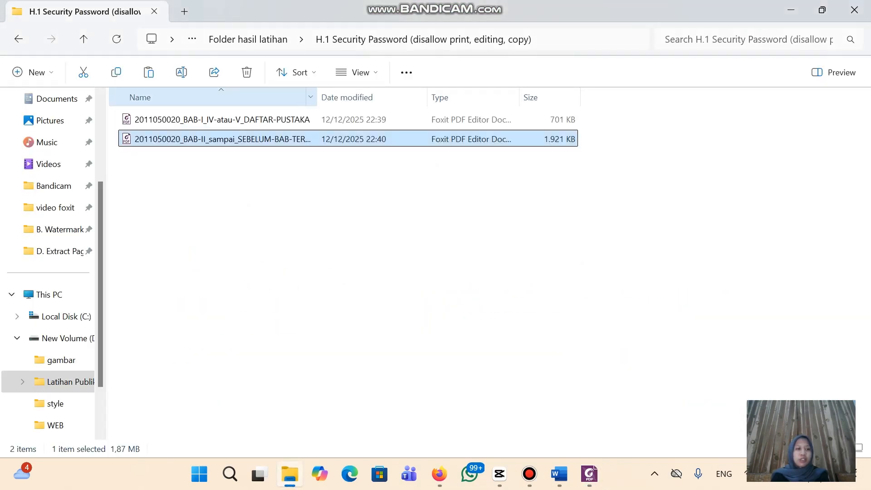
# Return to Folder hasil latihan, reread the Foxit instructions, and select the G. Mengatur Initial View PDF folder
pyautogui.click(248, 39)
pyautogui.click(18, 39)
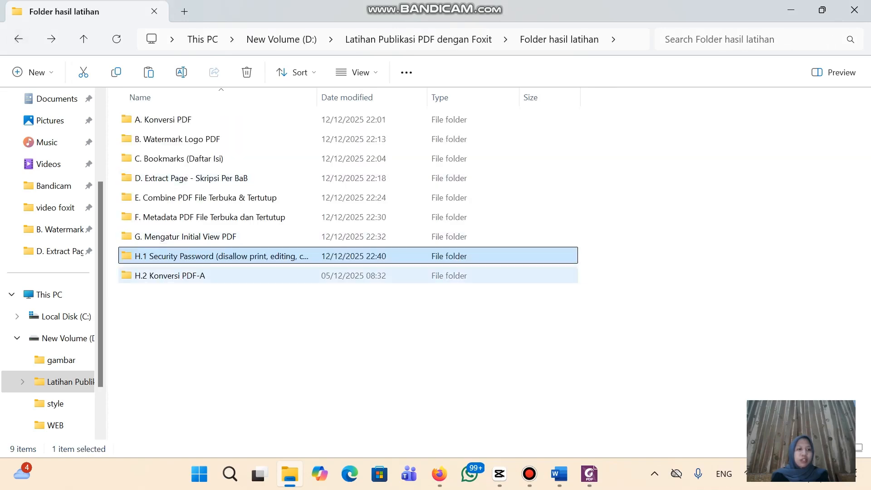
pyautogui.click(181, 276)
pyautogui.click(590, 473)
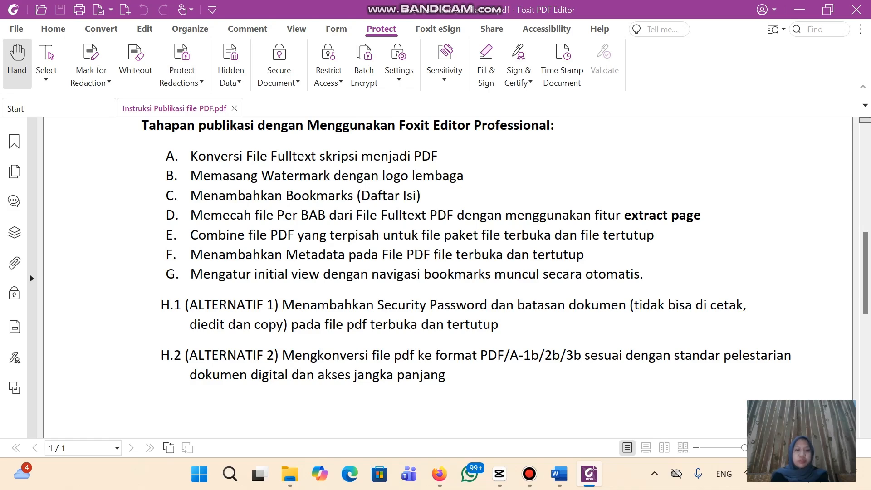
pyautogui.click(289, 474)
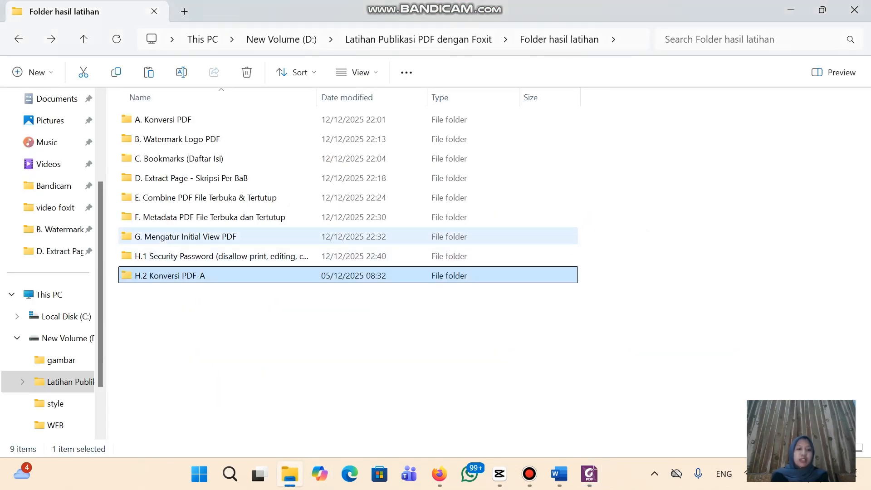
pyautogui.click(186, 237)
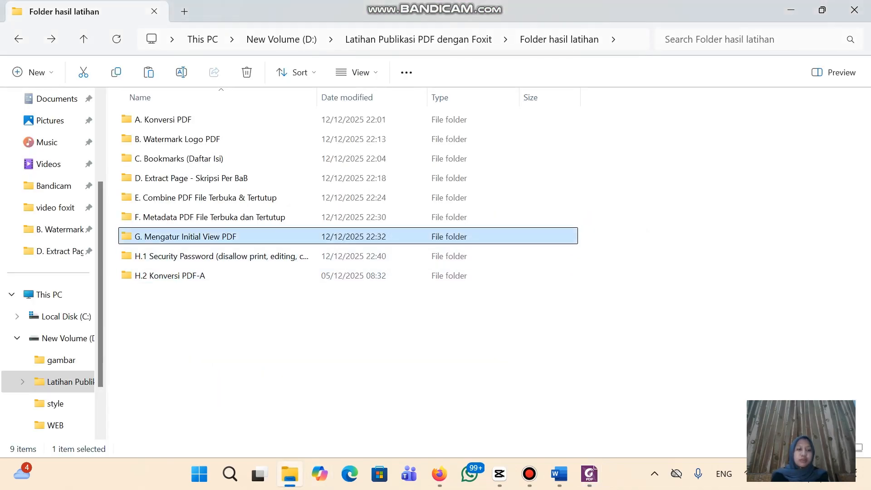
# Copy both thesis PDFs from the G. Mengatur Initial View PDF folder
pyautogui.doubleClick(186, 237)
pyautogui.click(222, 120)
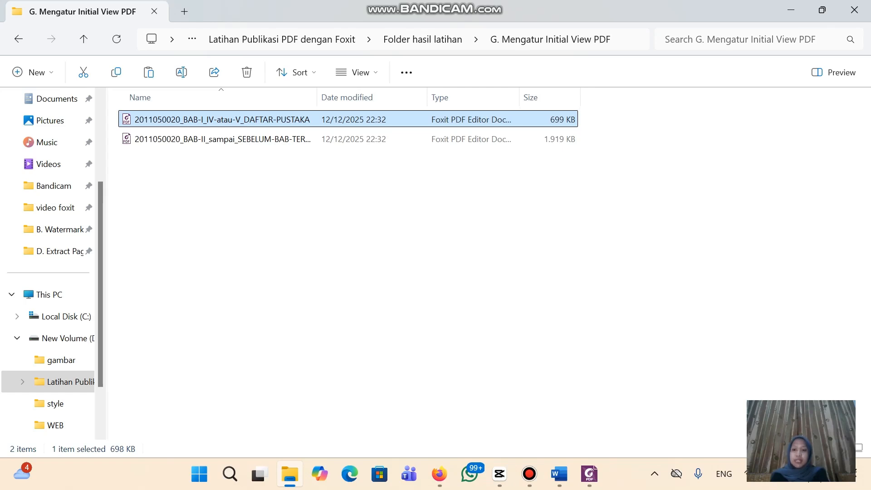
pyautogui.hotkey('ctrl', 'a')
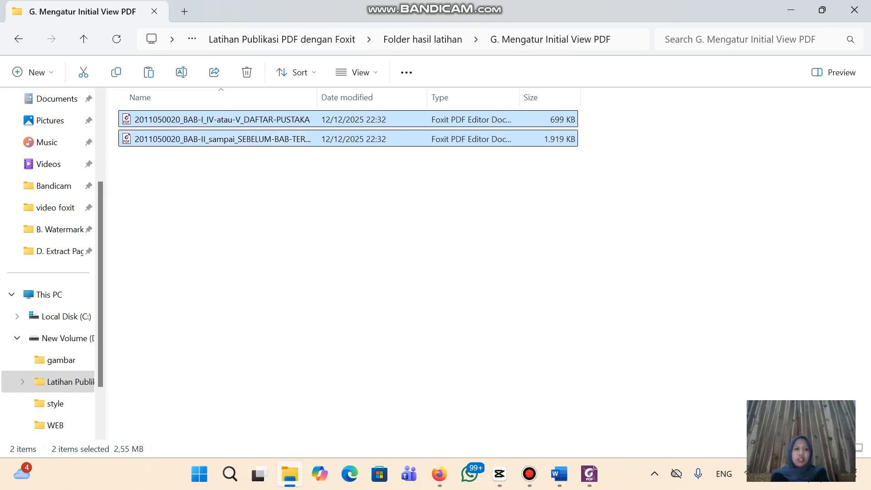
pyautogui.rightClick(241, 120)
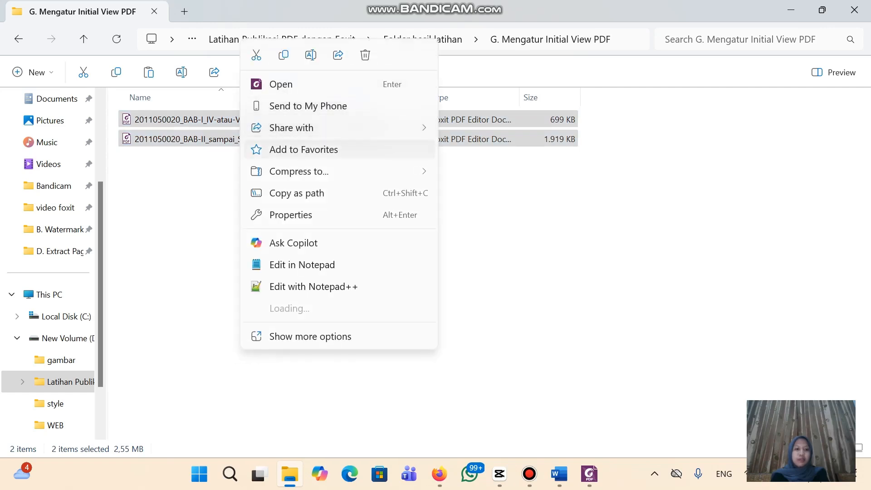
pyautogui.click(283, 55)
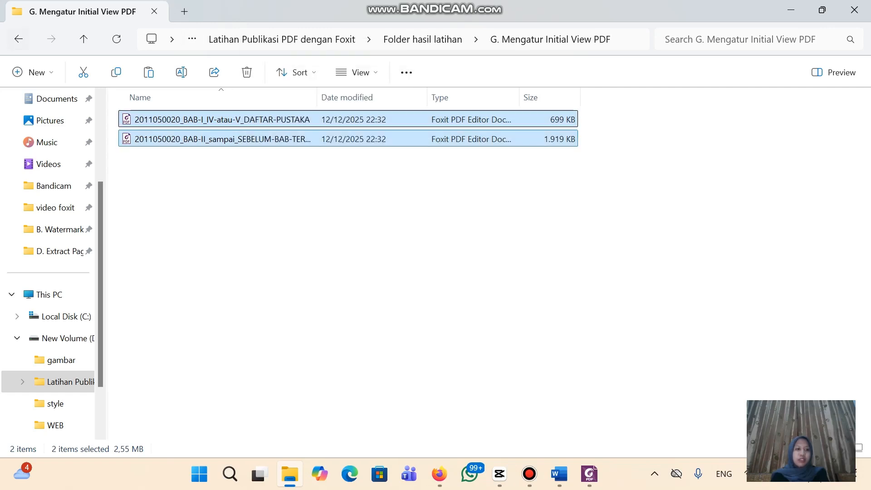
# Paste both PDFs into the H.2 Konversi PDF-A folder and open the first in Foxit
pyautogui.click(18, 39)
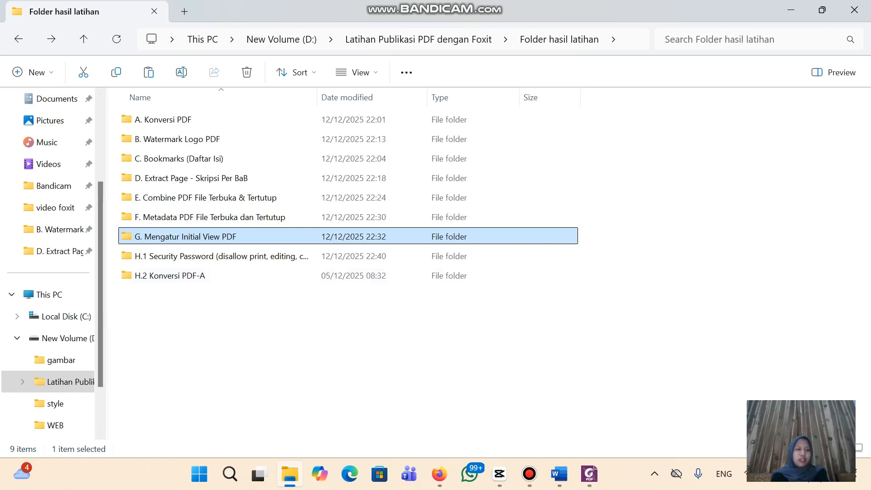
pyautogui.click(170, 275)
pyautogui.doubleClick(170, 276)
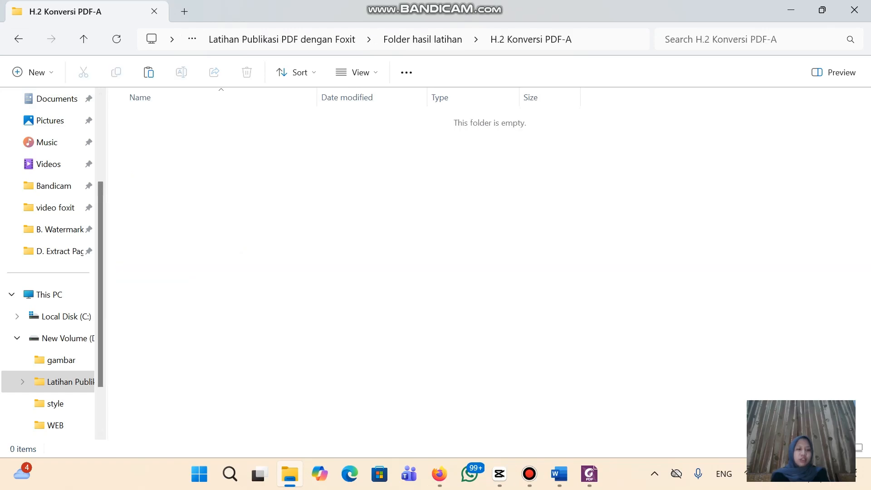
pyautogui.hotkey('ctrl', 'v')
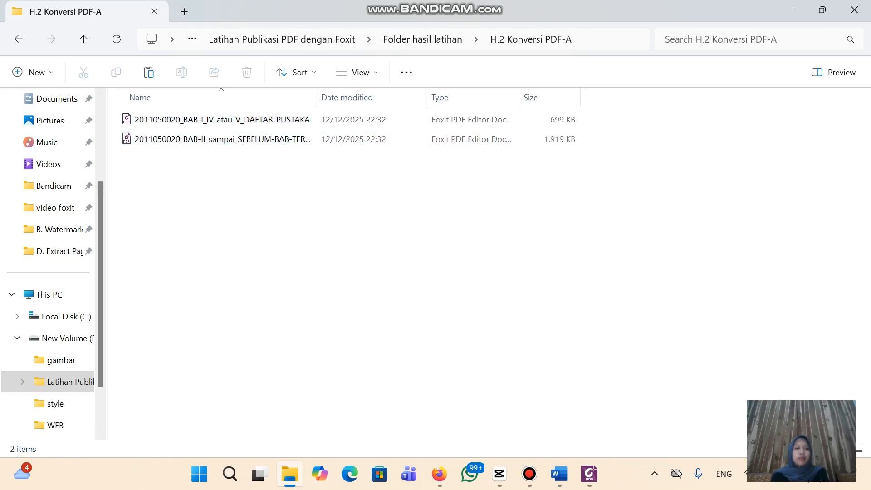
pyautogui.doubleClick(222, 120)
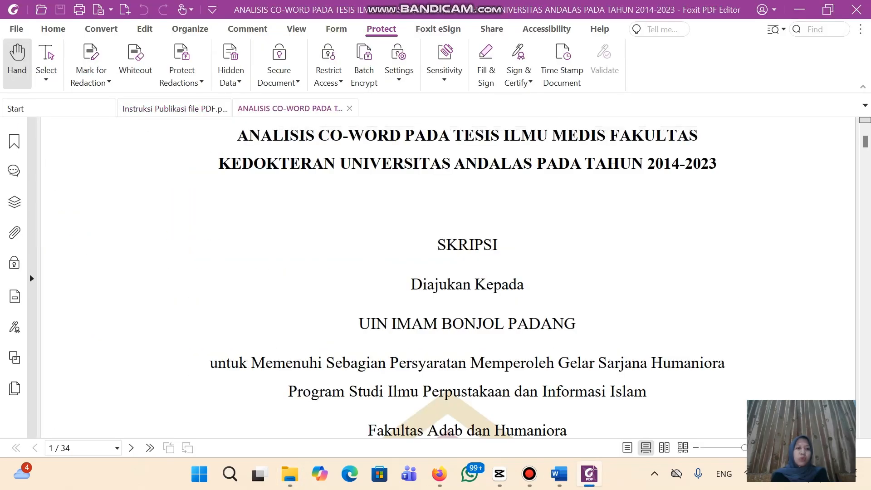
# Set Save As to H.2 Konversi PDF-A with type PDF/A (*.pdf) and PDF/A-2b conversion
pyautogui.scroll(3, 448, 278)
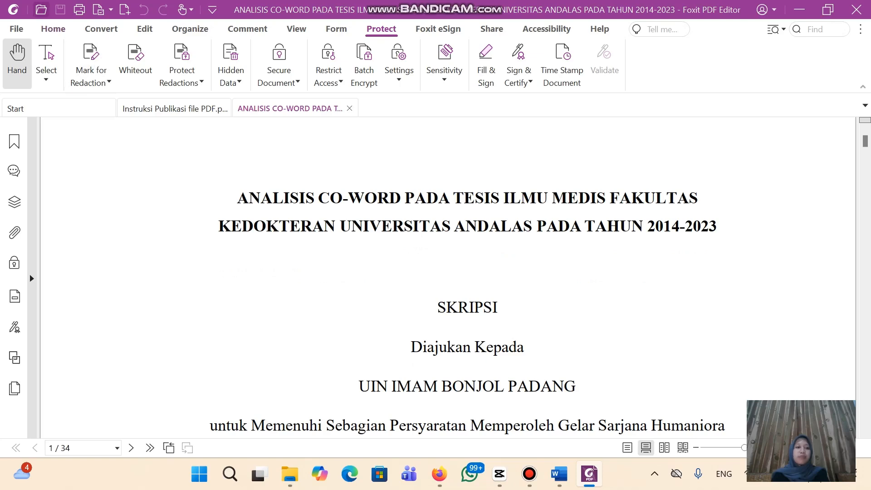
pyautogui.click(16, 29)
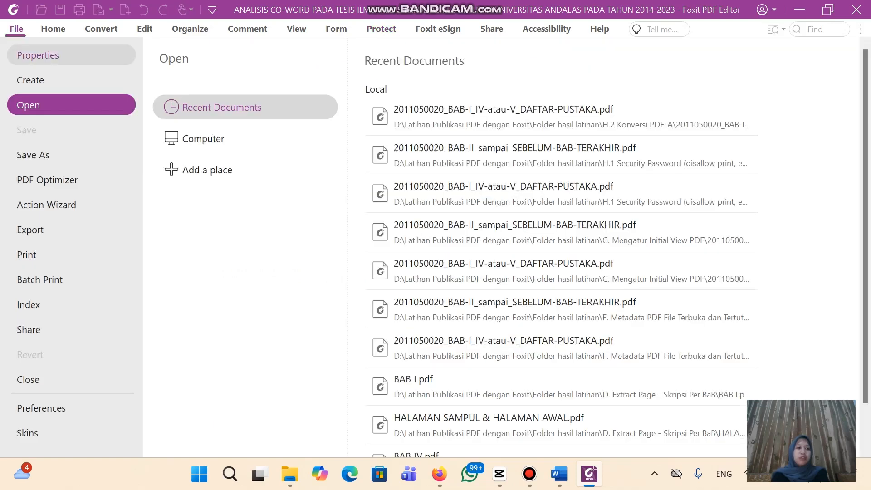
pyautogui.click(33, 154)
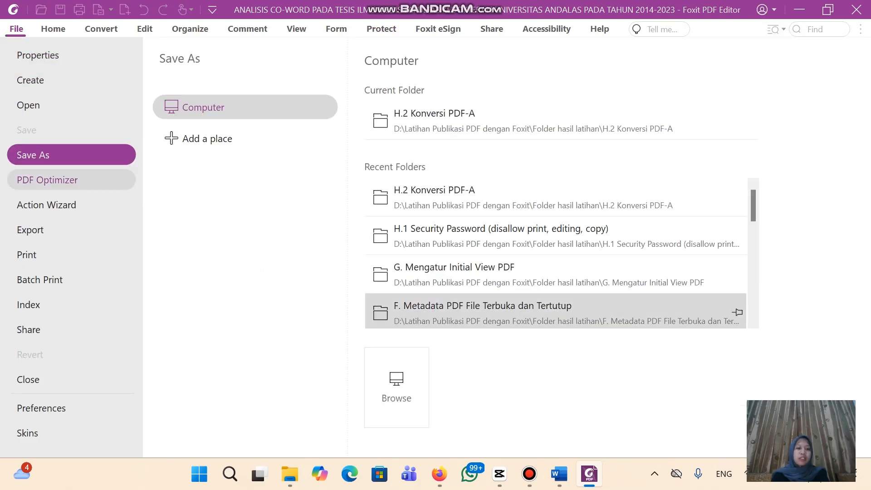
pyautogui.click(396, 387)
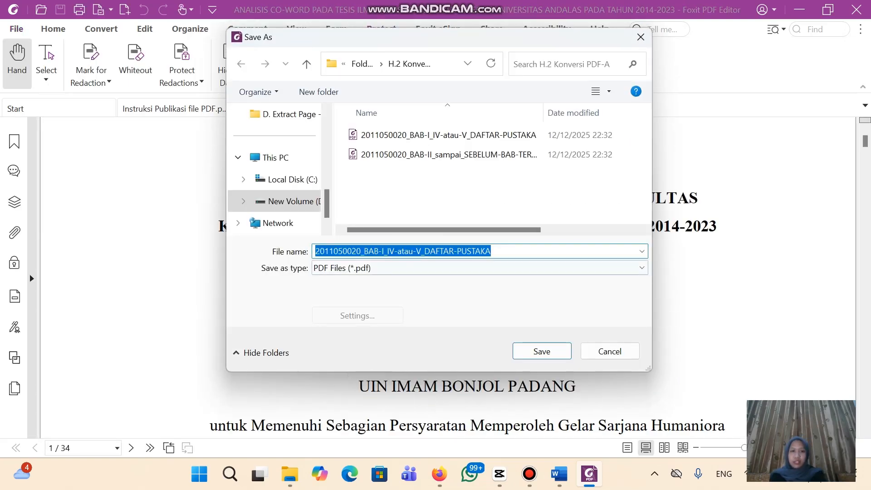
pyautogui.click(480, 268)
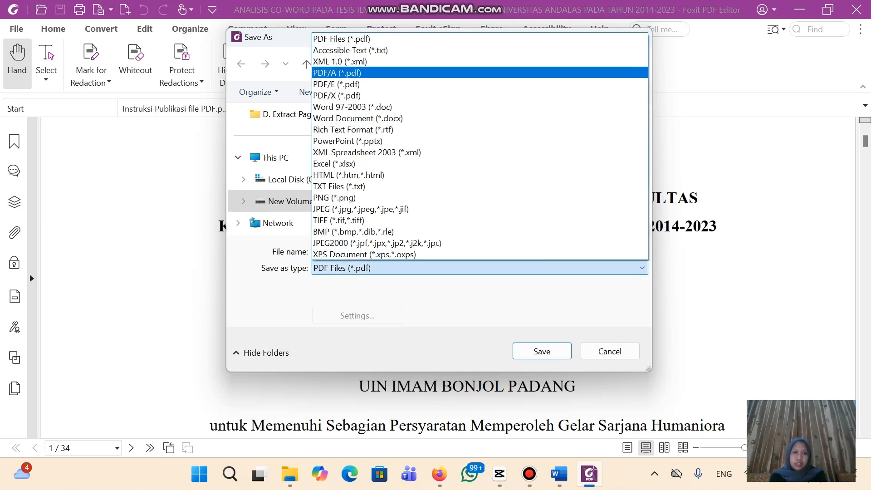
pyautogui.click(345, 72)
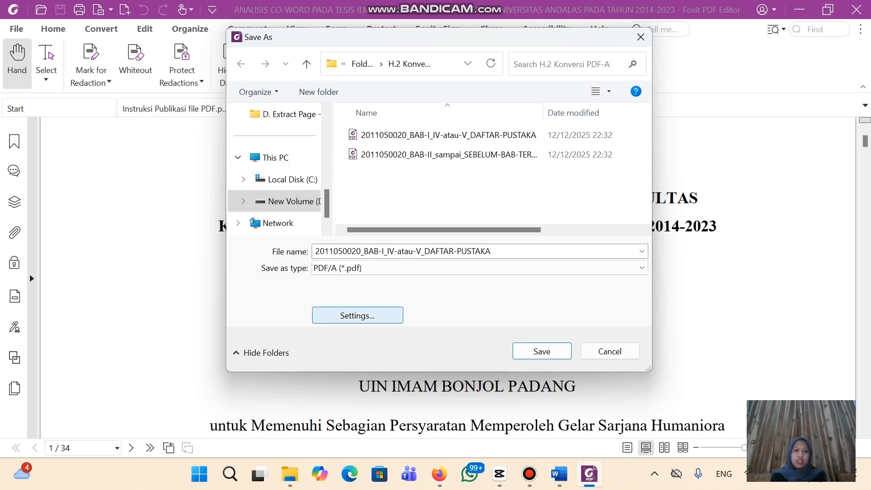
pyautogui.click(357, 315)
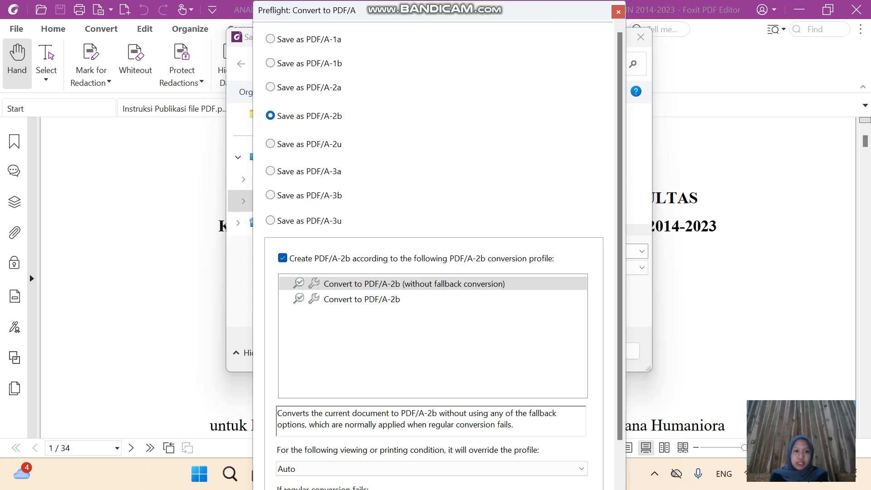
pyautogui.press('Return')
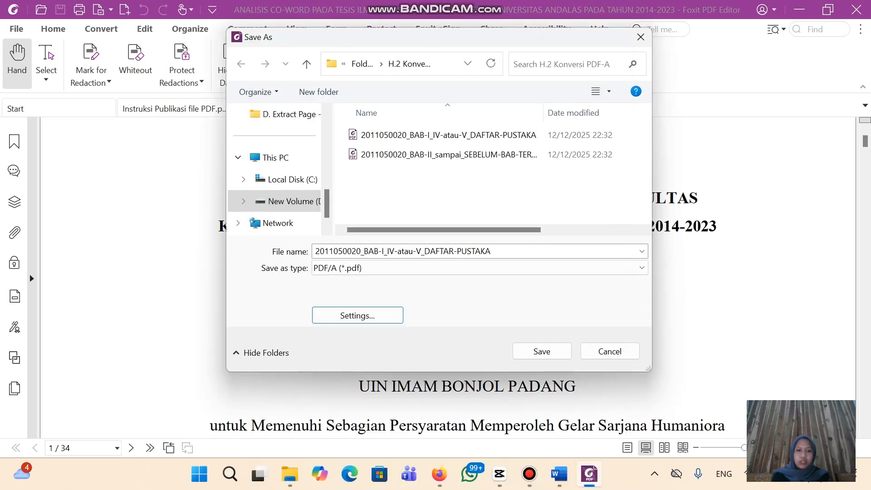
# Save the first thesis file as PDF/A-2b over the existing copy and close it
pyautogui.click(542, 351)
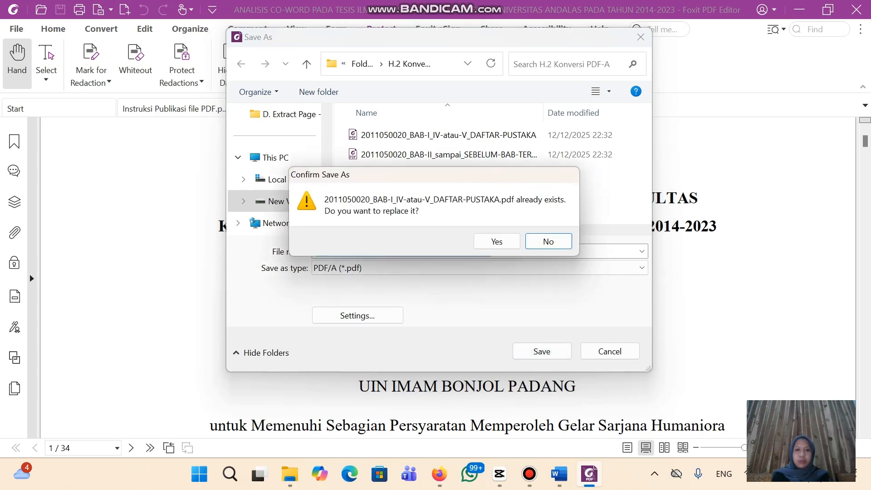
pyautogui.click(497, 242)
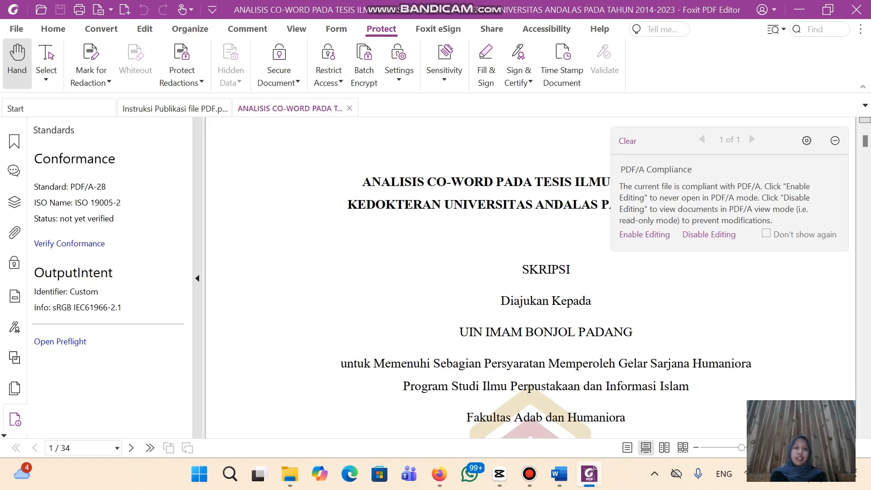
pyautogui.hotkey('ctrl', 'w')
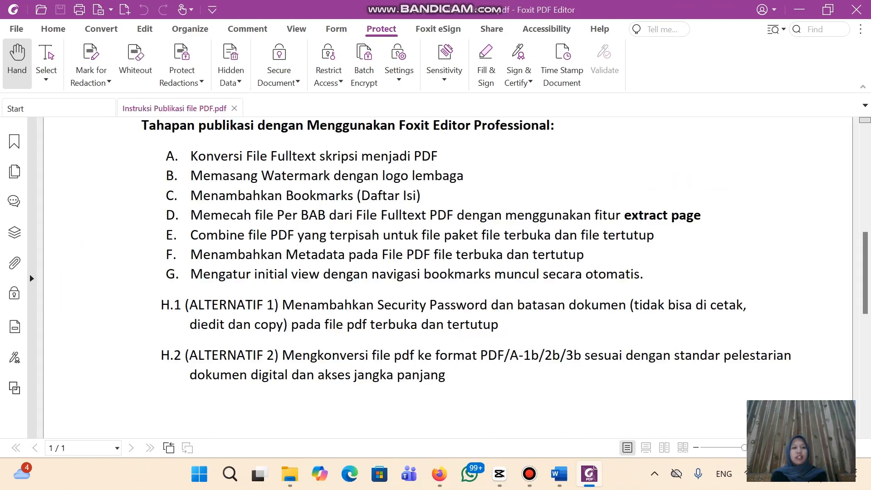
# Reopen the converted file to check it, then open the BAB II thesis file
pyautogui.click(290, 474)
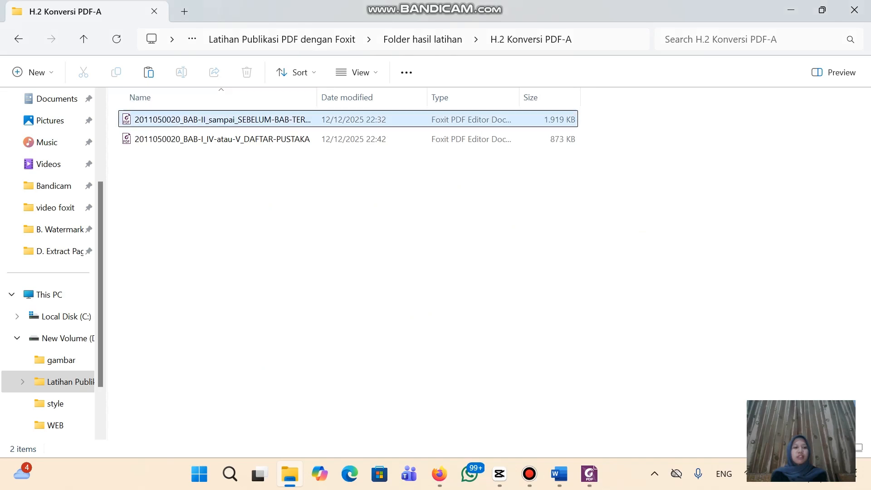
pyautogui.doubleClick(223, 139)
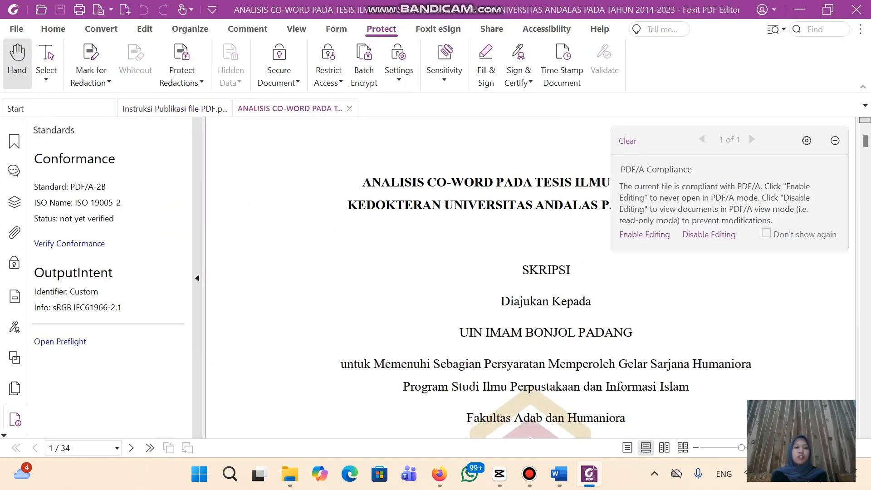
pyautogui.click(350, 108)
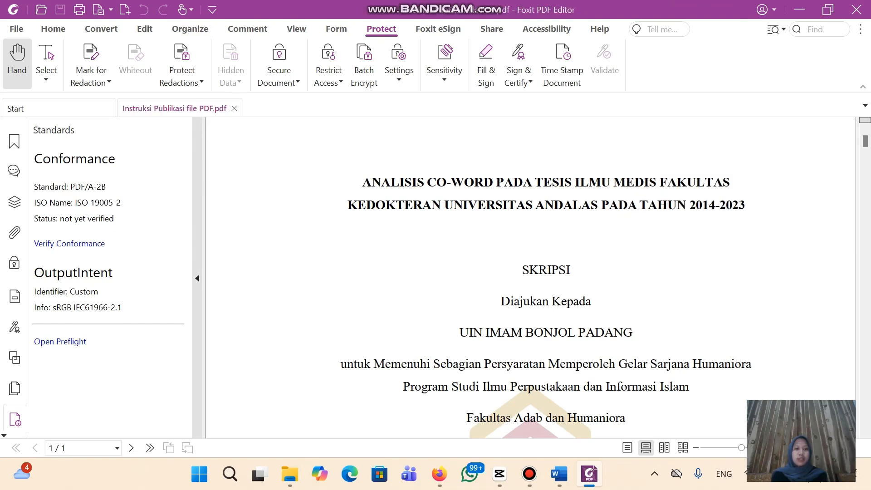
pyautogui.click(289, 474)
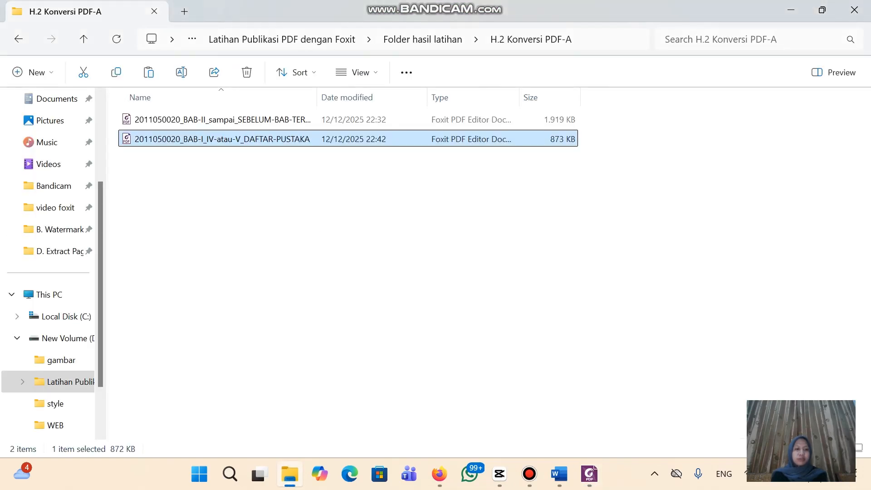
pyautogui.doubleClick(223, 120)
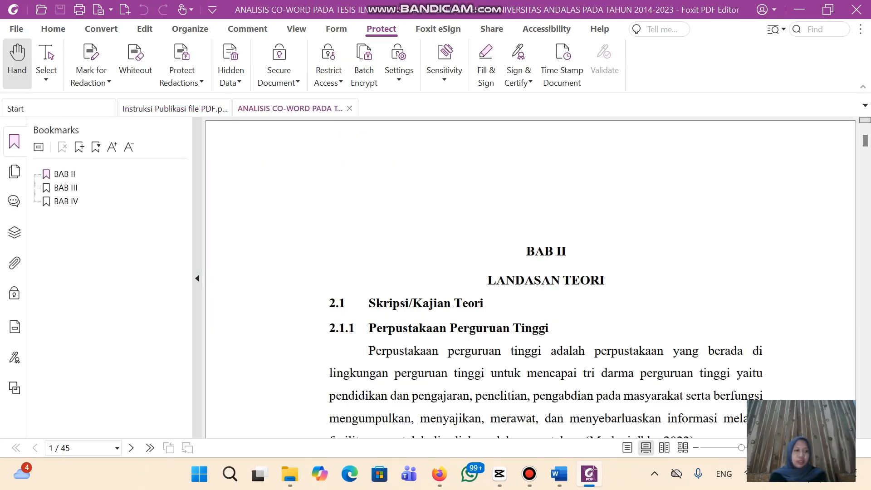
# Save the BAB II file into H.2 Konversi PDF-A as PDF/A (*.pdf) with PDF/A-2b settings
pyautogui.click(197, 278)
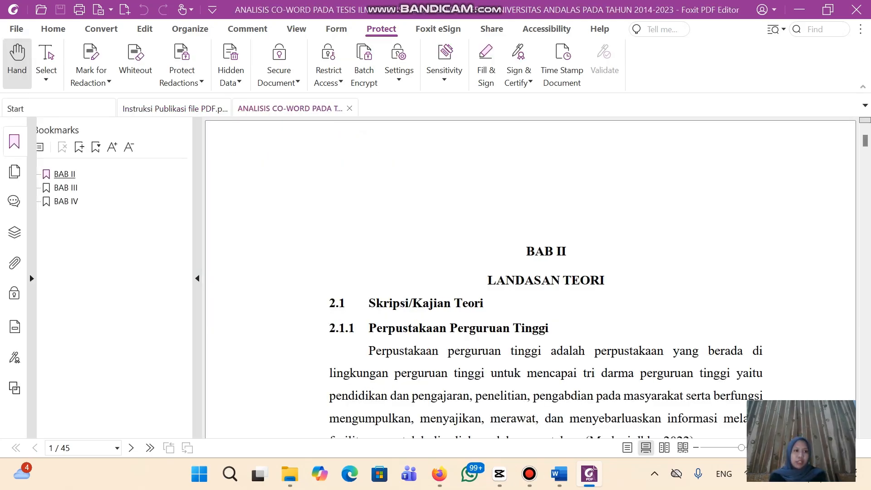
pyautogui.click(16, 29)
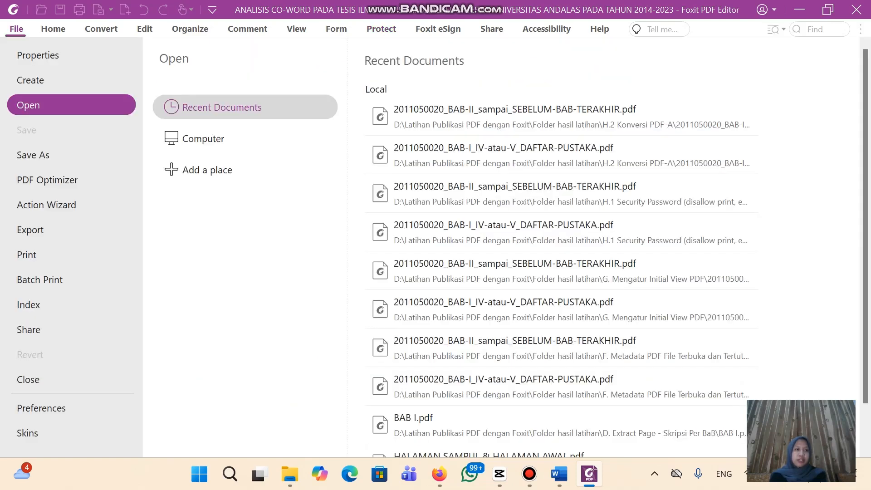
pyautogui.click(50, 155)
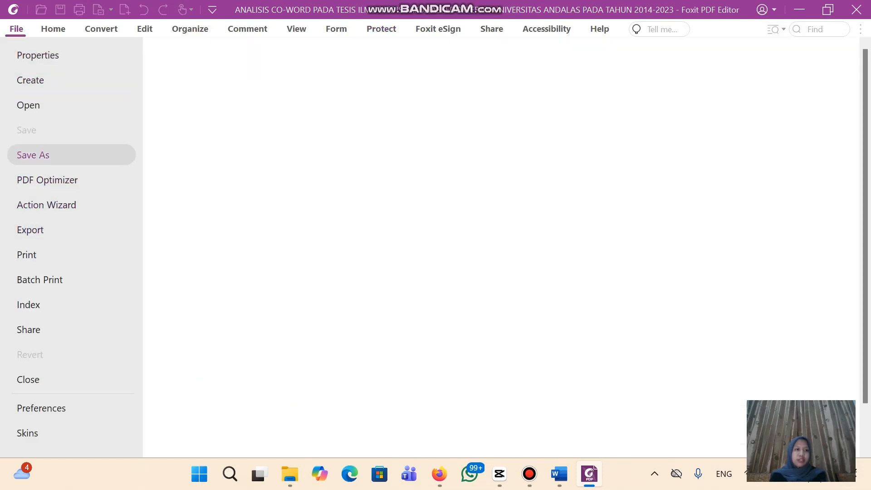
pyautogui.click(397, 387)
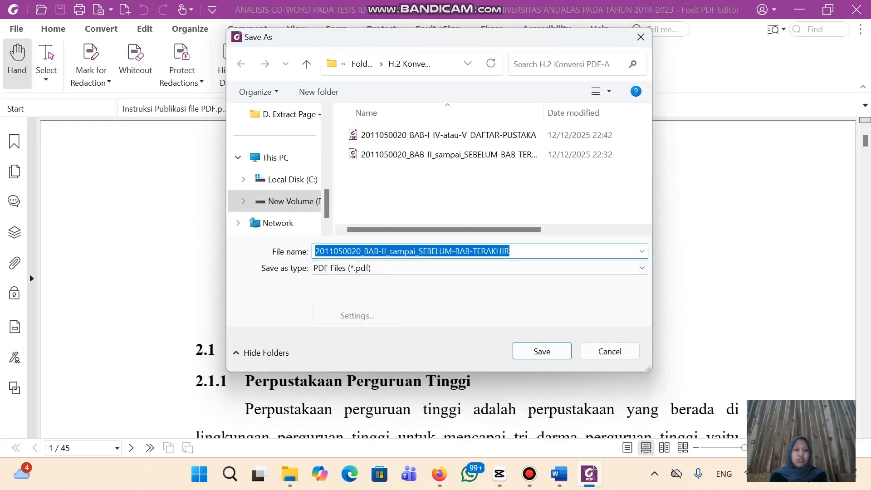
pyautogui.click(480, 268)
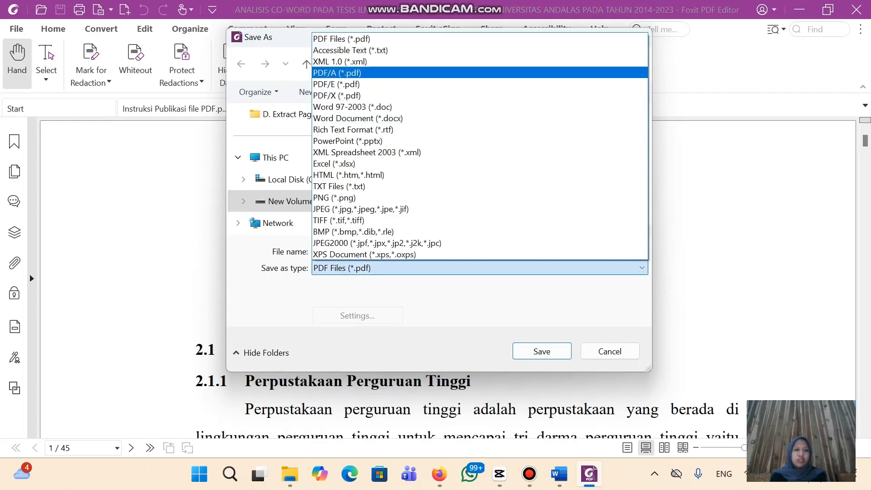
pyautogui.click(363, 72)
pyautogui.click(357, 315)
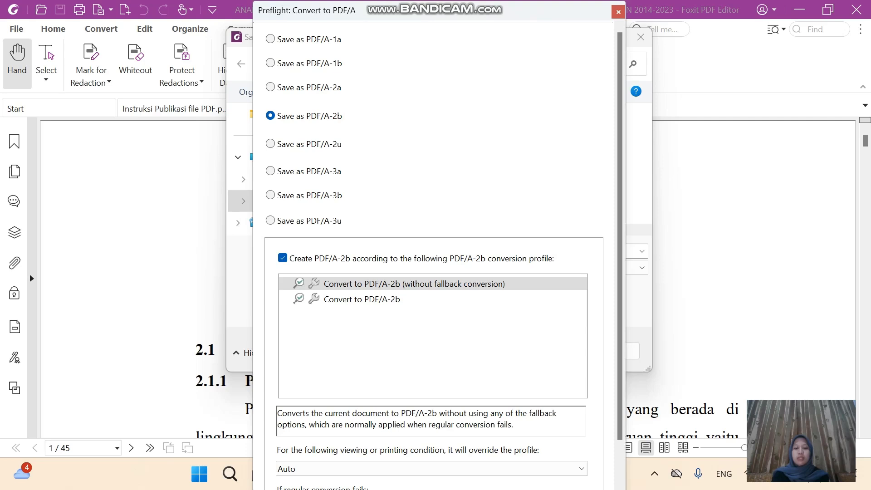
pyautogui.press('Return')
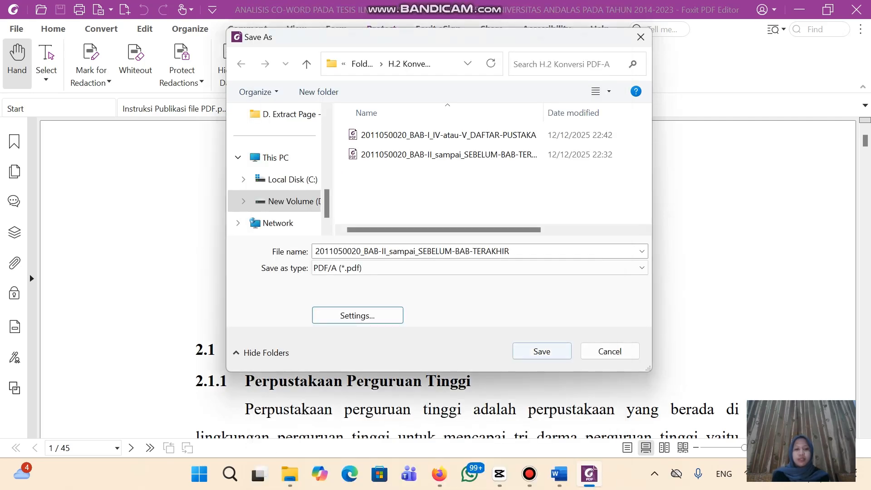
pyautogui.click(541, 351)
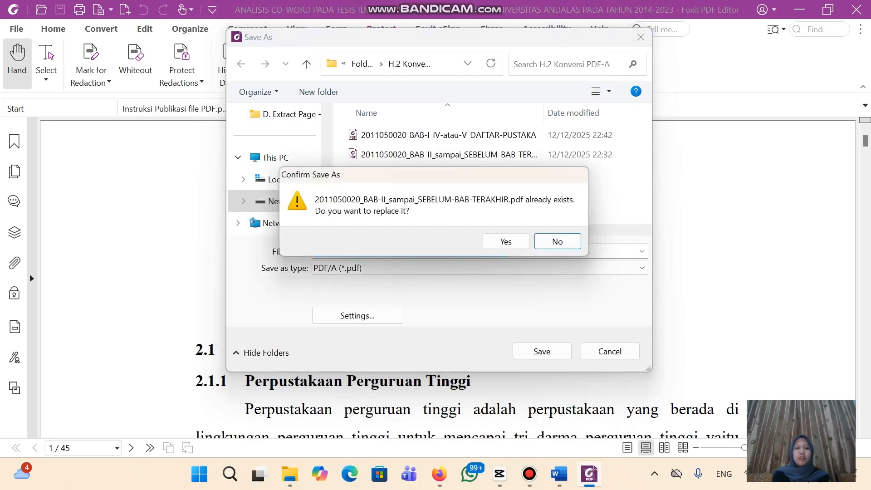
# Confirm replacing the BAB II file, check H.2 Konversi PDF-A, then return to Folder hasil latihan
pyautogui.click(506, 241)
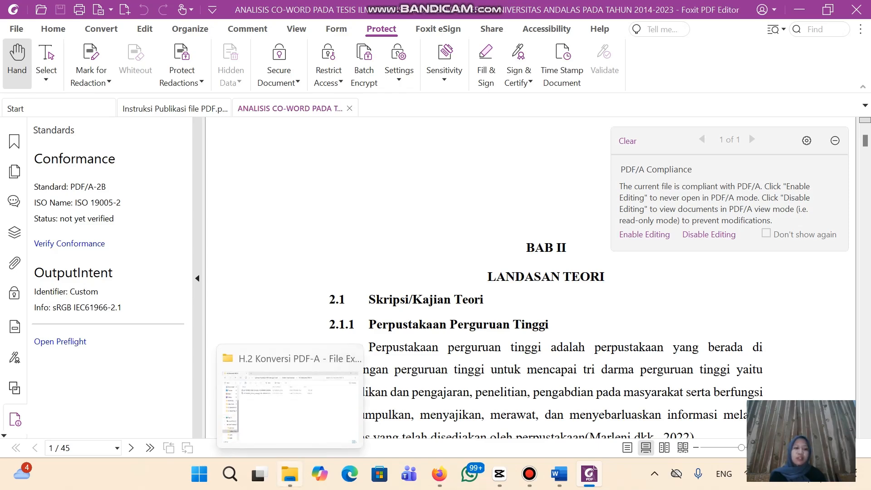
pyautogui.click(290, 473)
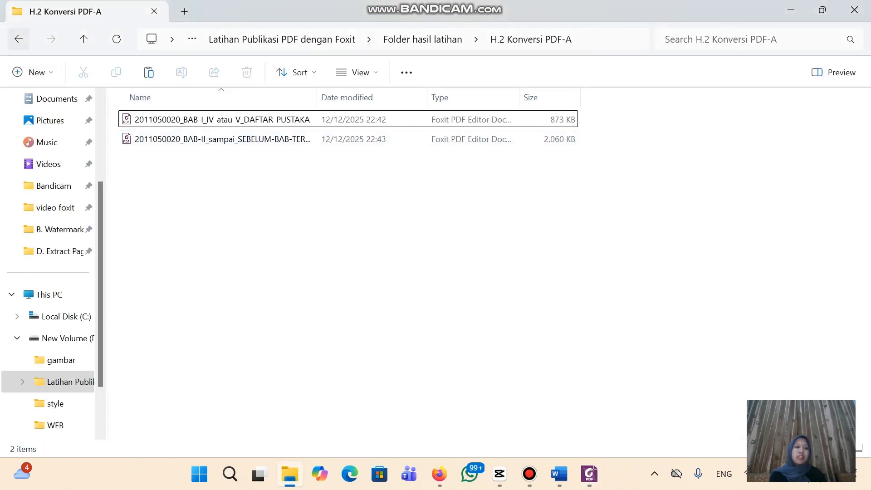
pyautogui.click(18, 38)
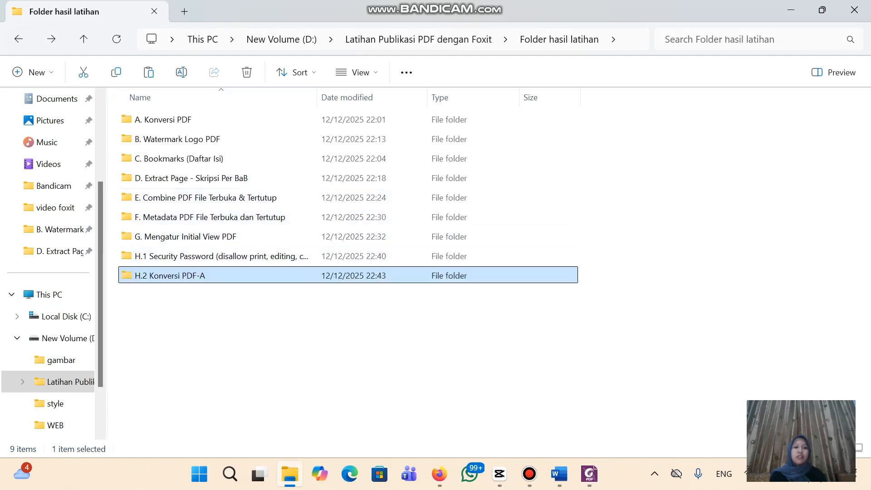